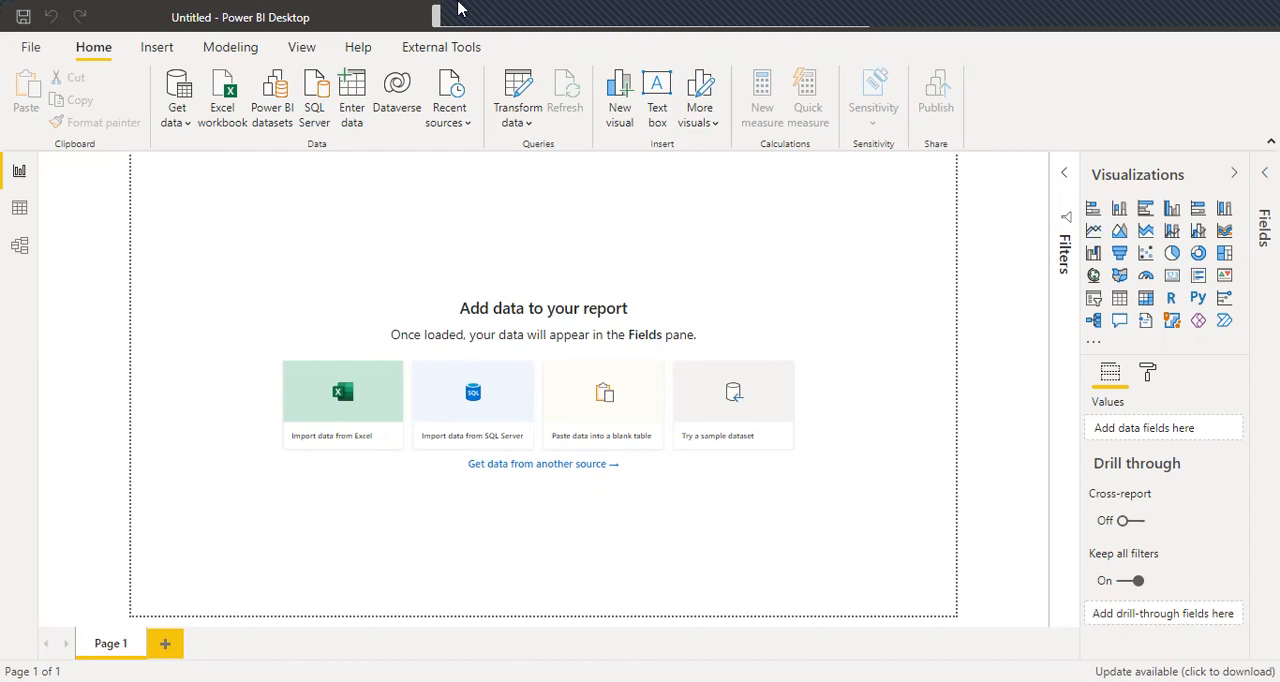
# Import the financials table from the Excel workbook Financial Sample.xlsx and load it into the report.
pyautogui.click(230, 95)
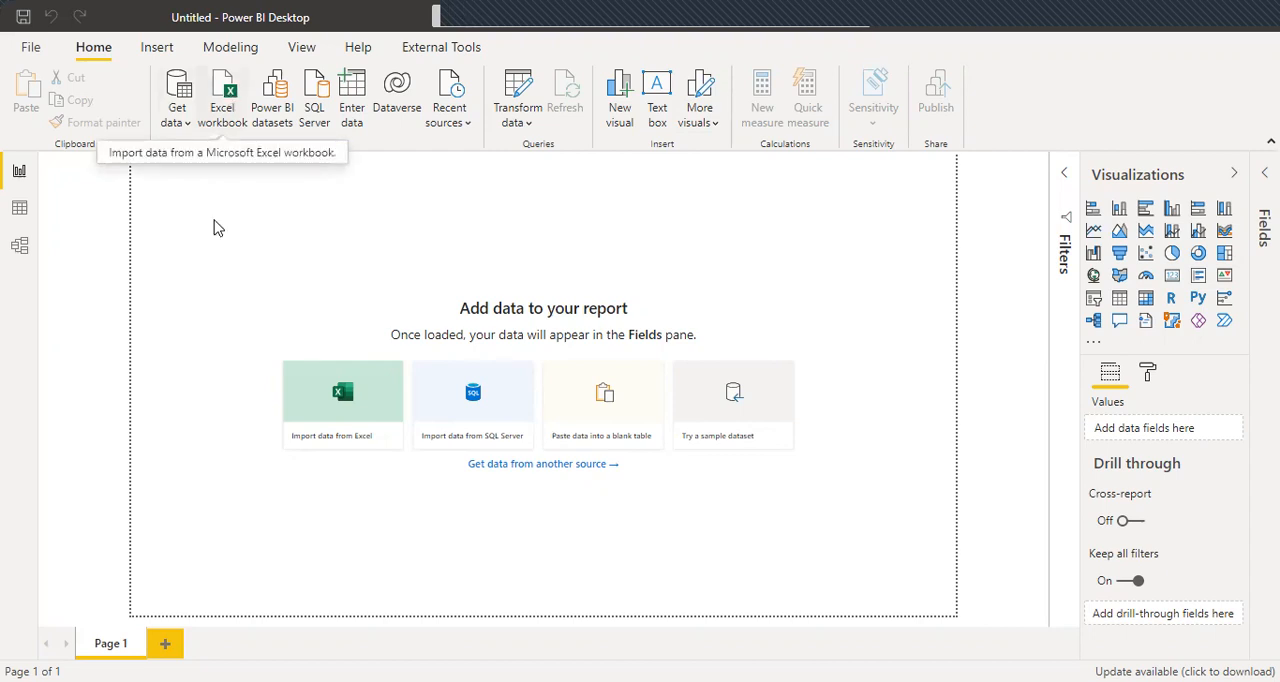
pyautogui.click(270, 193)
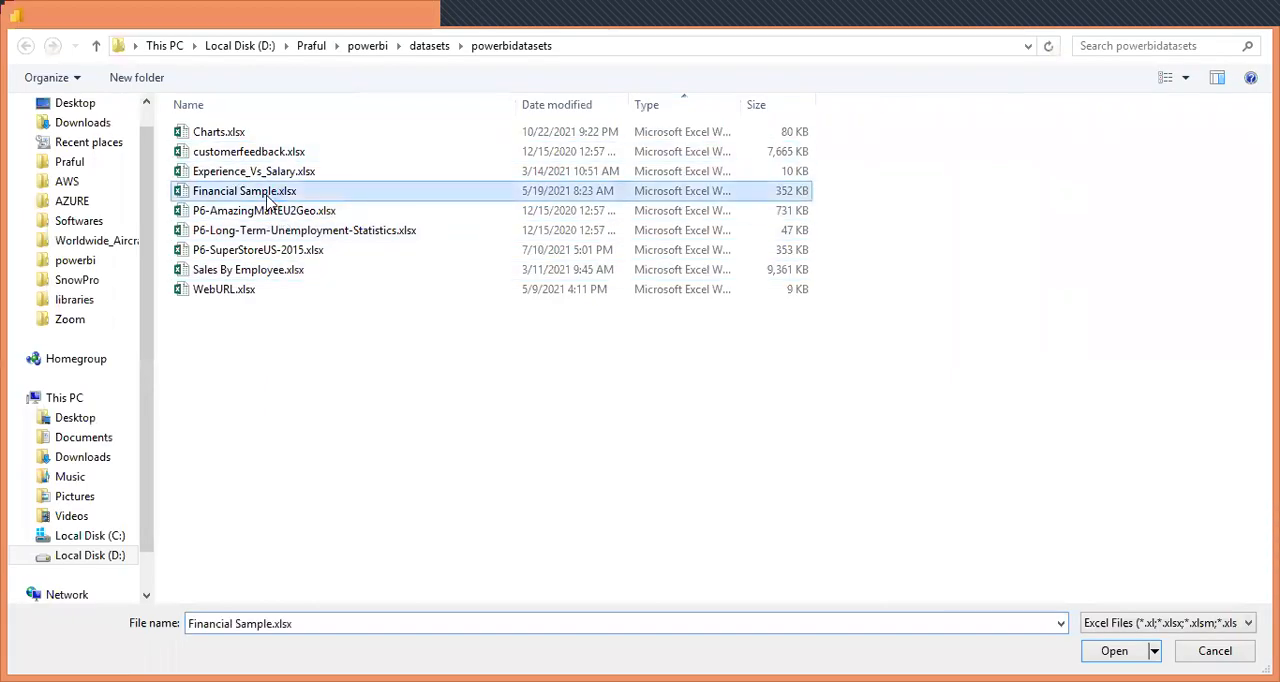
pyautogui.doubleClick(270, 198)
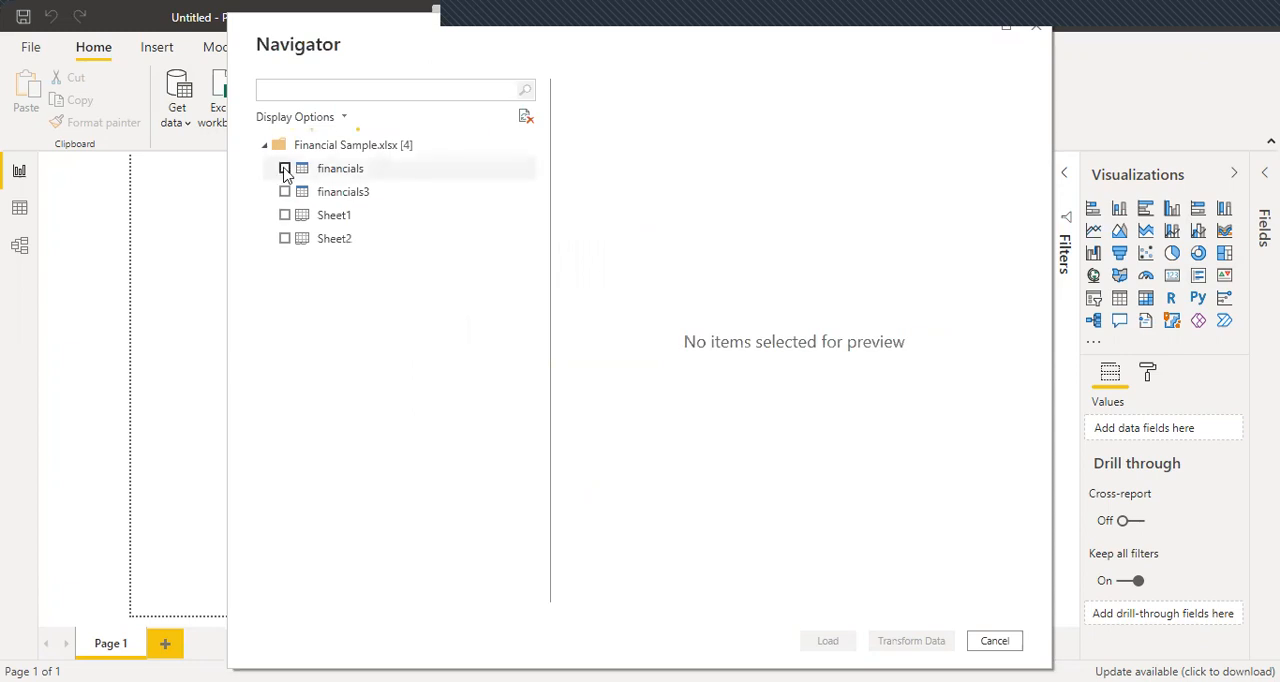
pyautogui.click(285, 169)
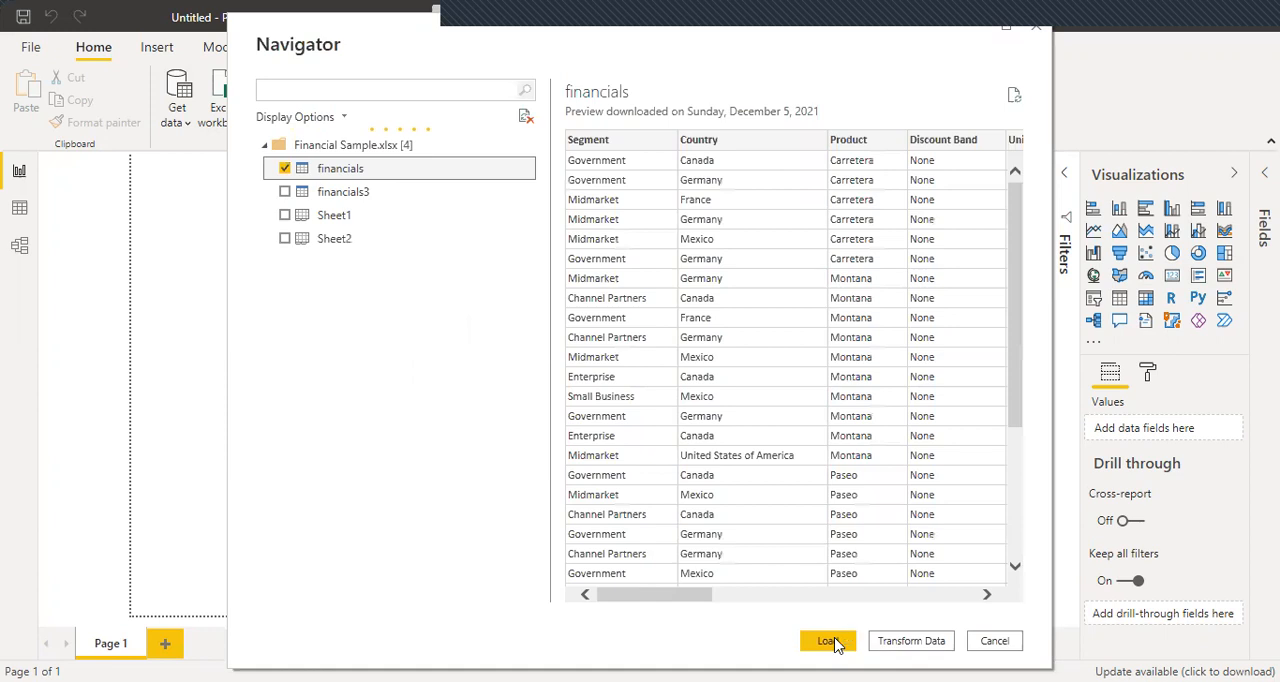
pyautogui.click(826, 641)
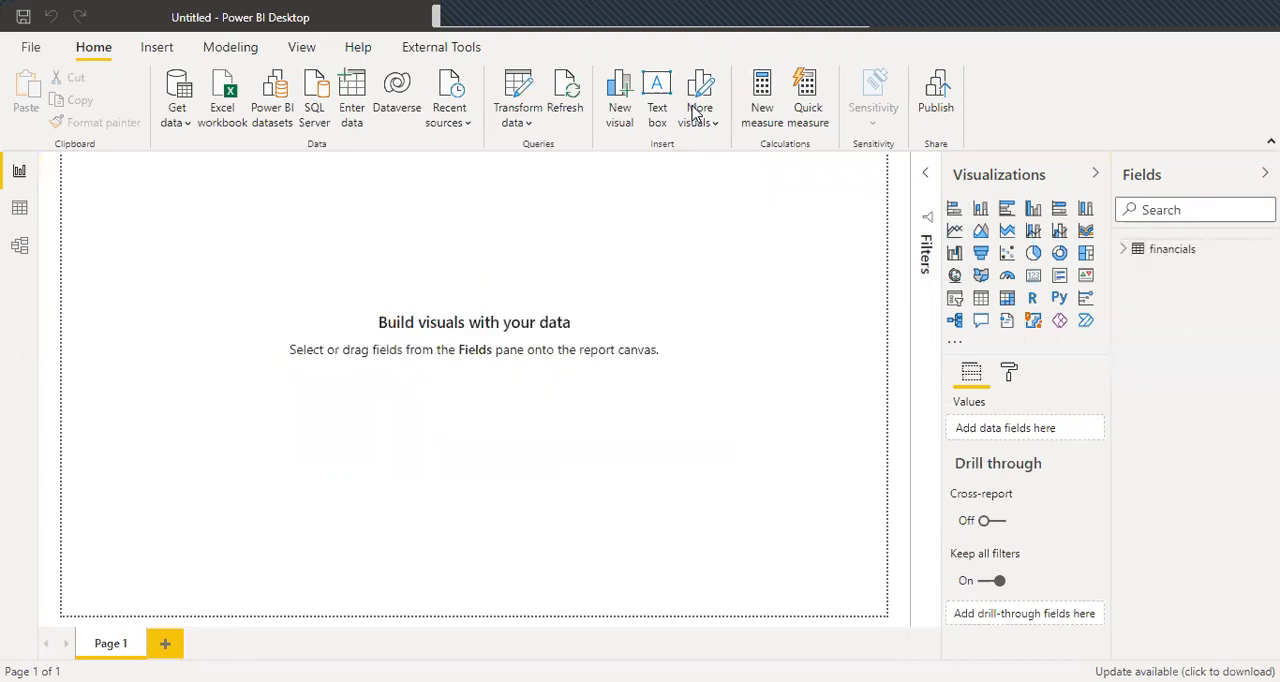
# Create a clustered column chart with Date on the axis and Sales as values, and widen it on the canvas.
pyautogui.click(1124, 256)
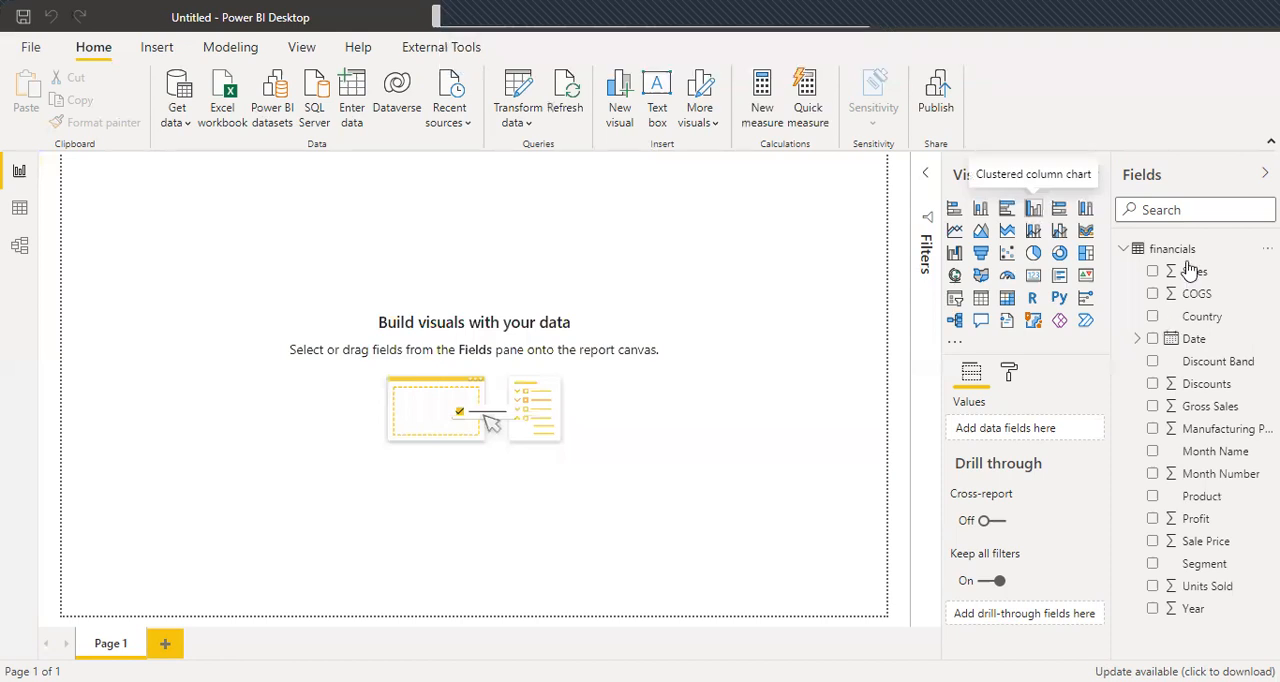
pyautogui.moveTo(1191, 278); pyautogui.dragTo(998, 543)
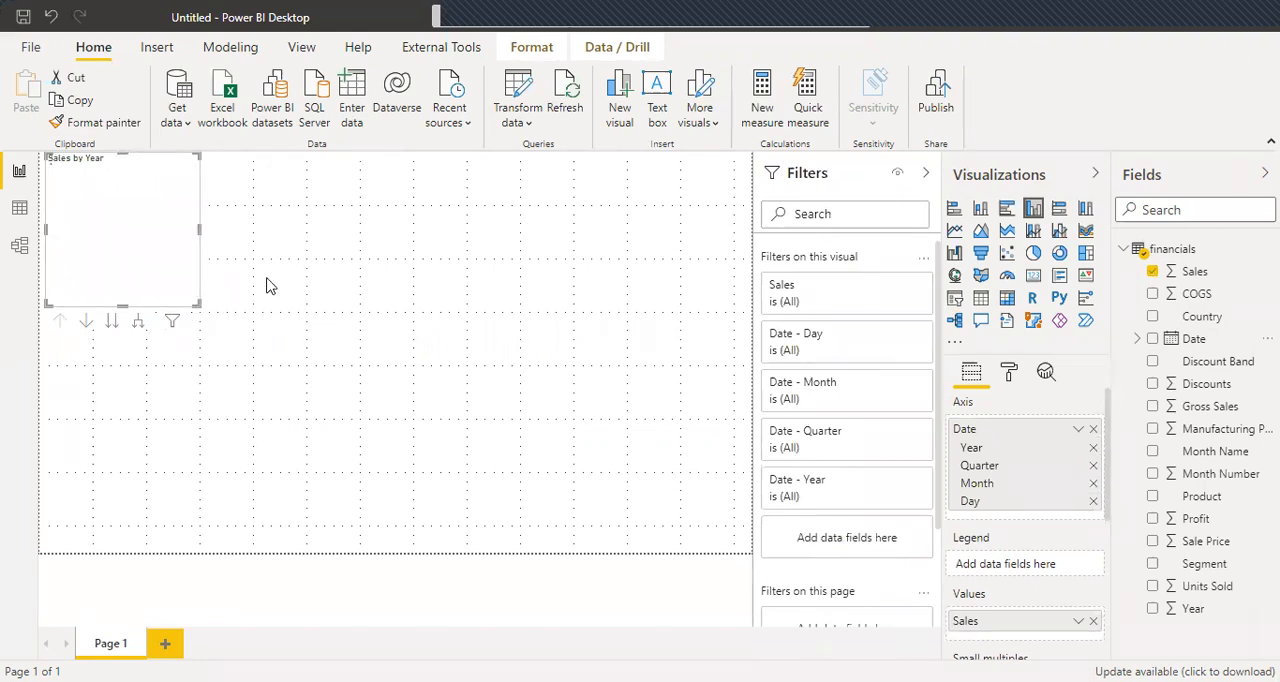
pyautogui.moveTo(199, 232); pyautogui.dragTo(296, 232)
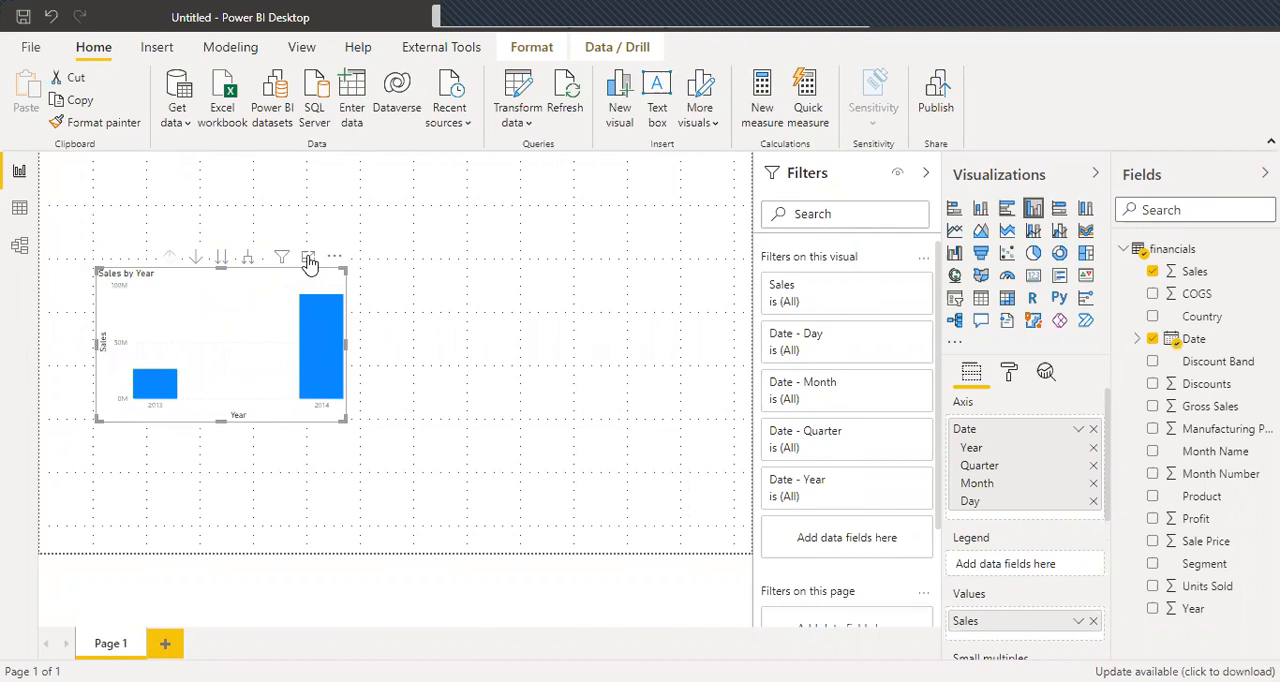
# Open the Sales by Year chart in focus mode and use drill-down mode to drill into the 2014 column.
pyautogui.click(309, 259)
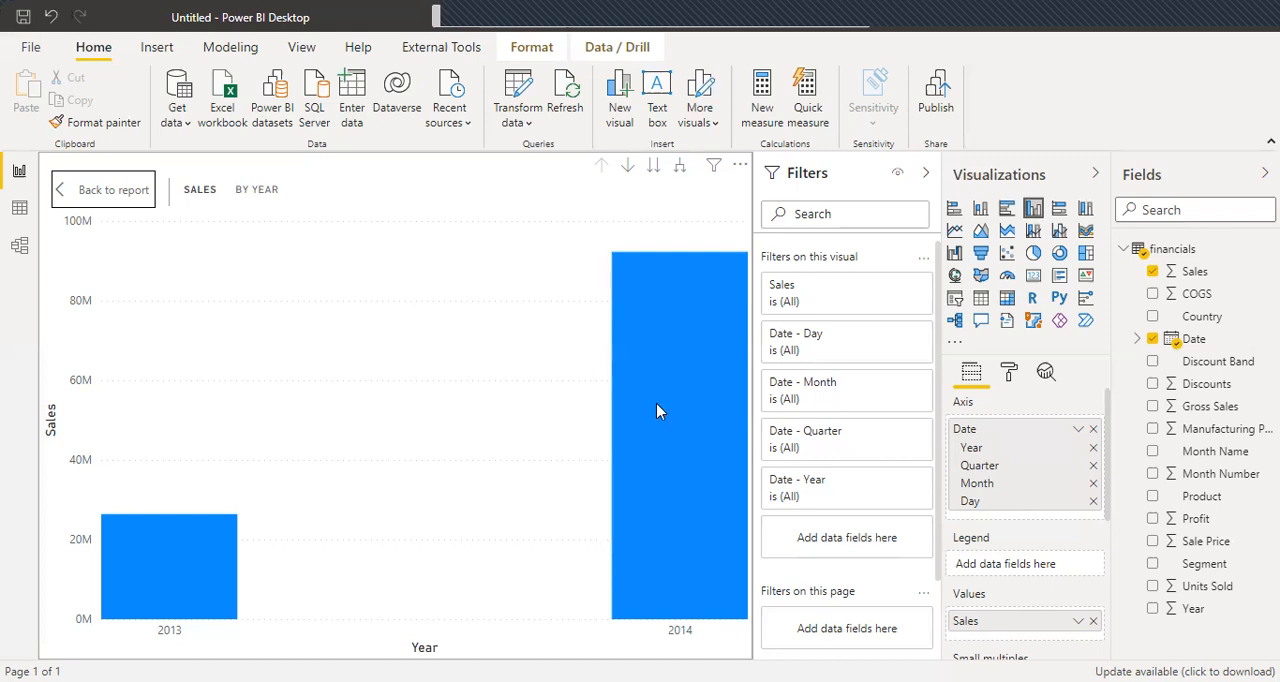
pyautogui.moveTo(656, 405)
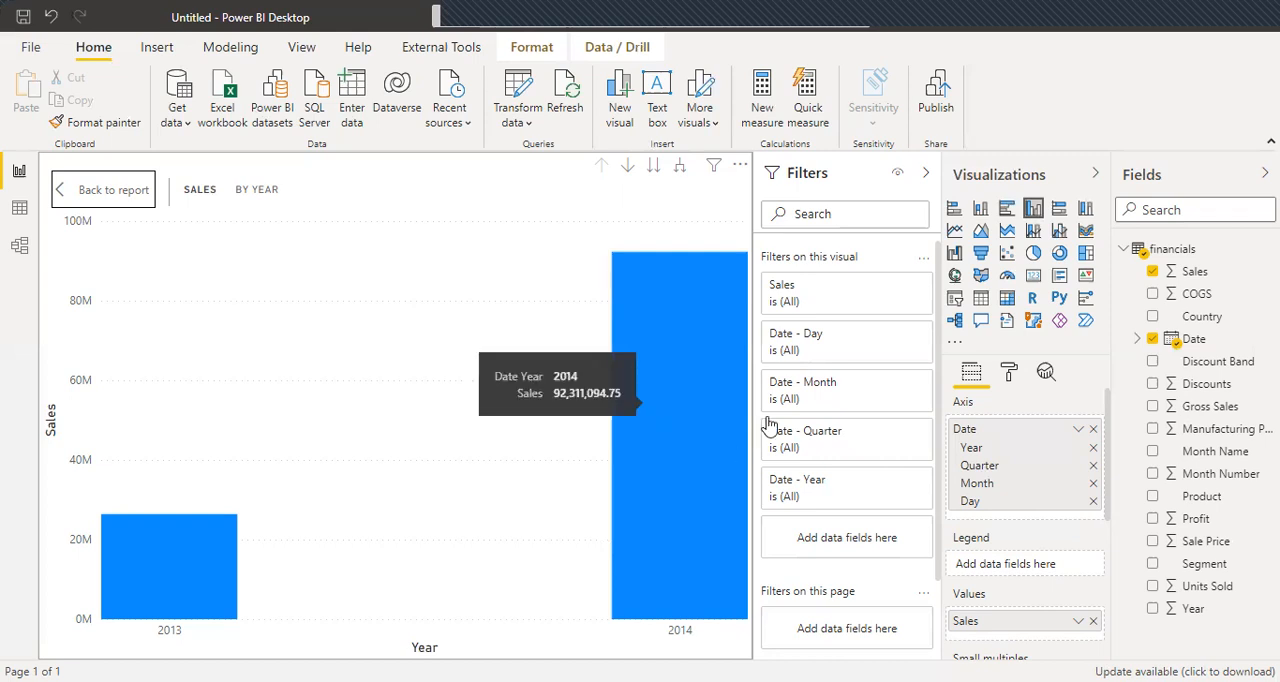
pyautogui.click(628, 166)
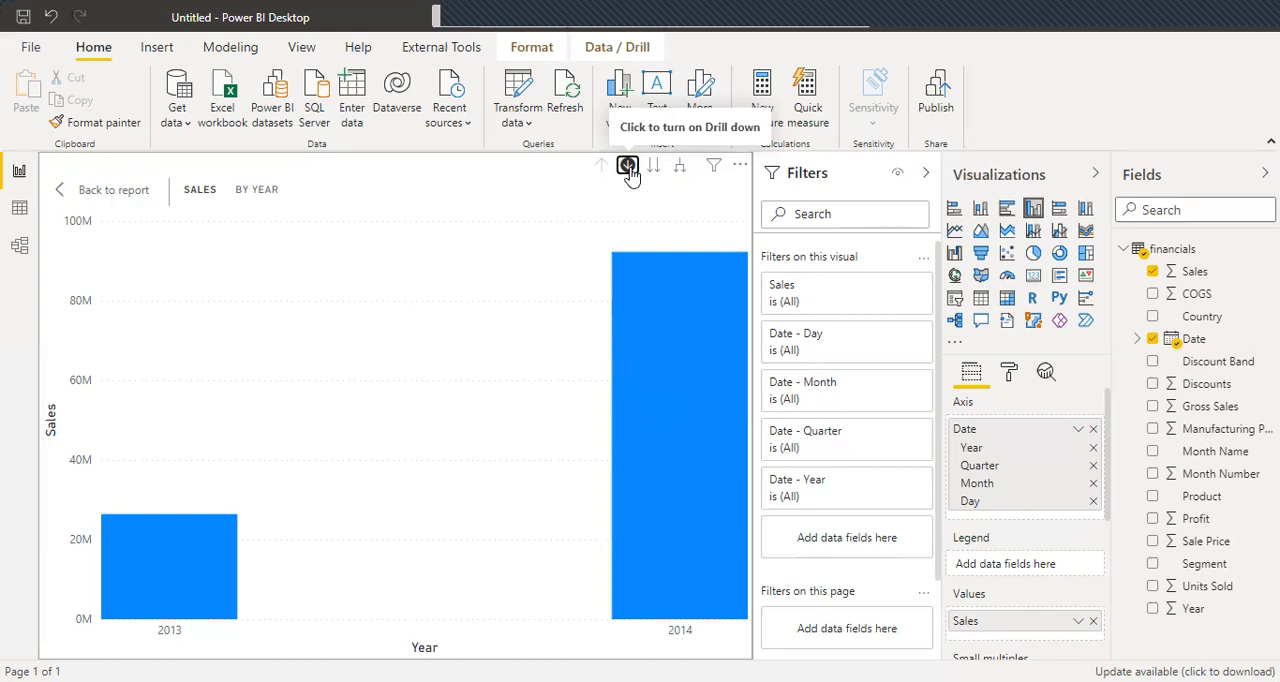
pyautogui.click(627, 166)
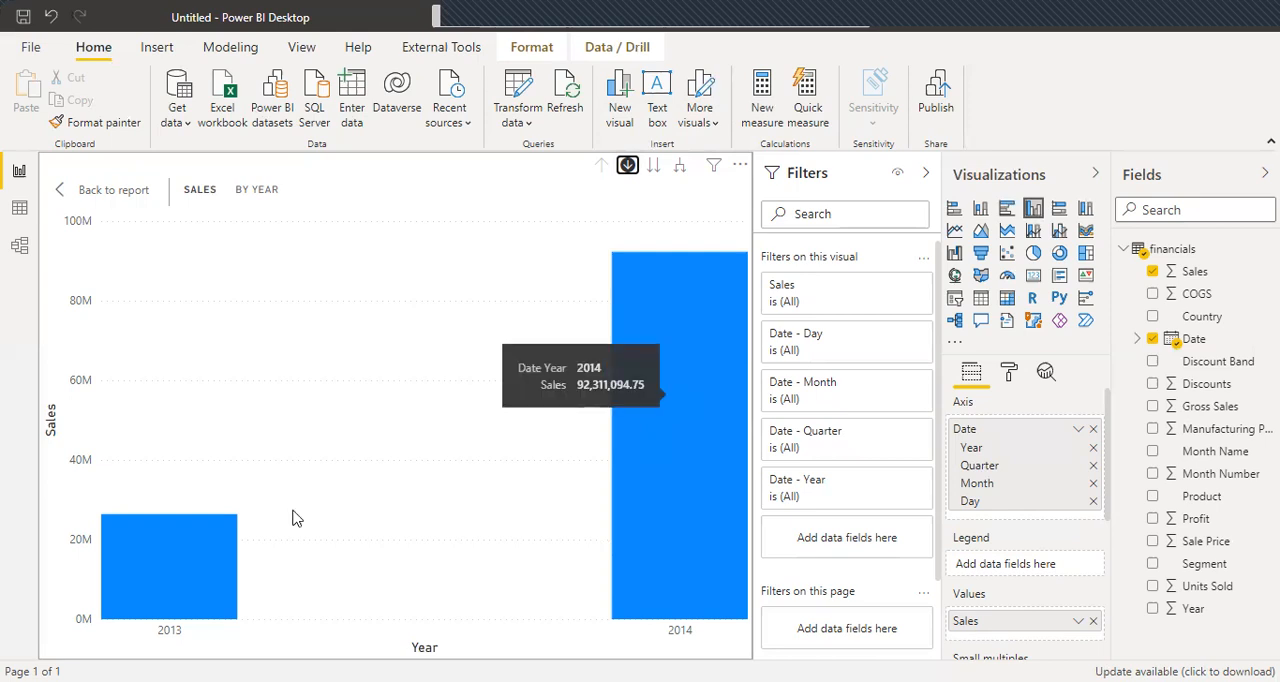
pyautogui.click(645, 410)
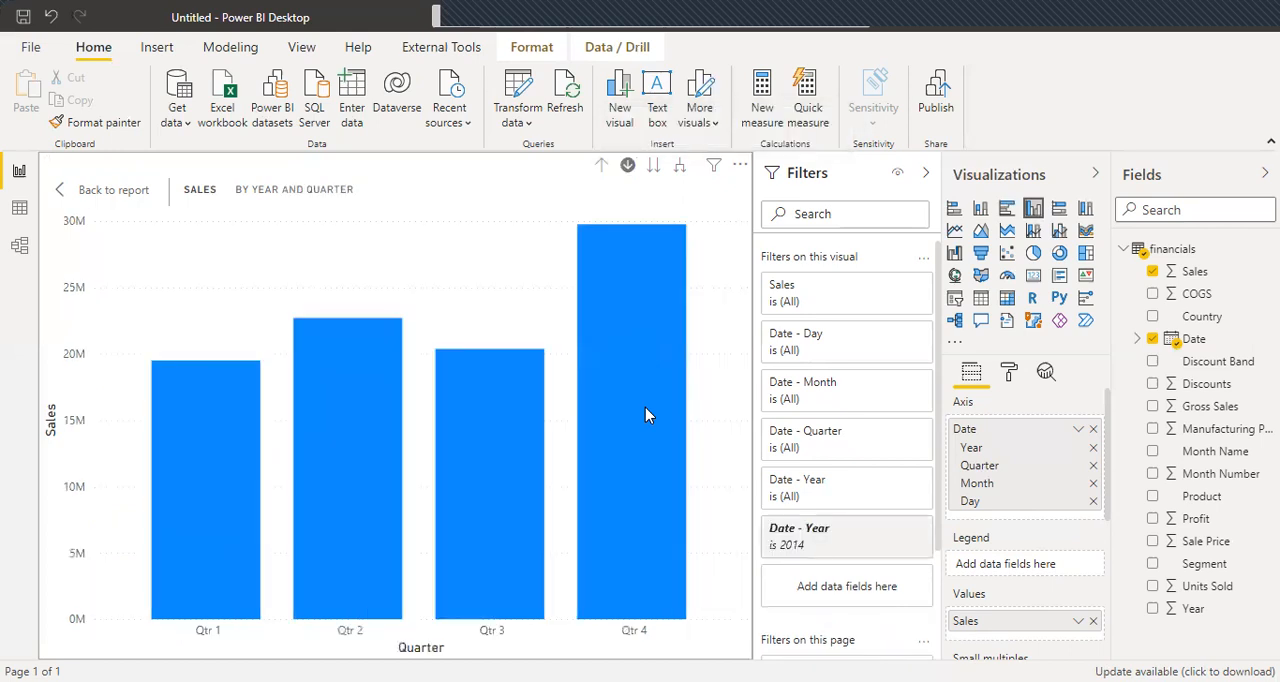
# Inspect the 2014 quarter columns and drill down through Qtr 1 and January to the day level.
pyautogui.moveTo(645, 410)
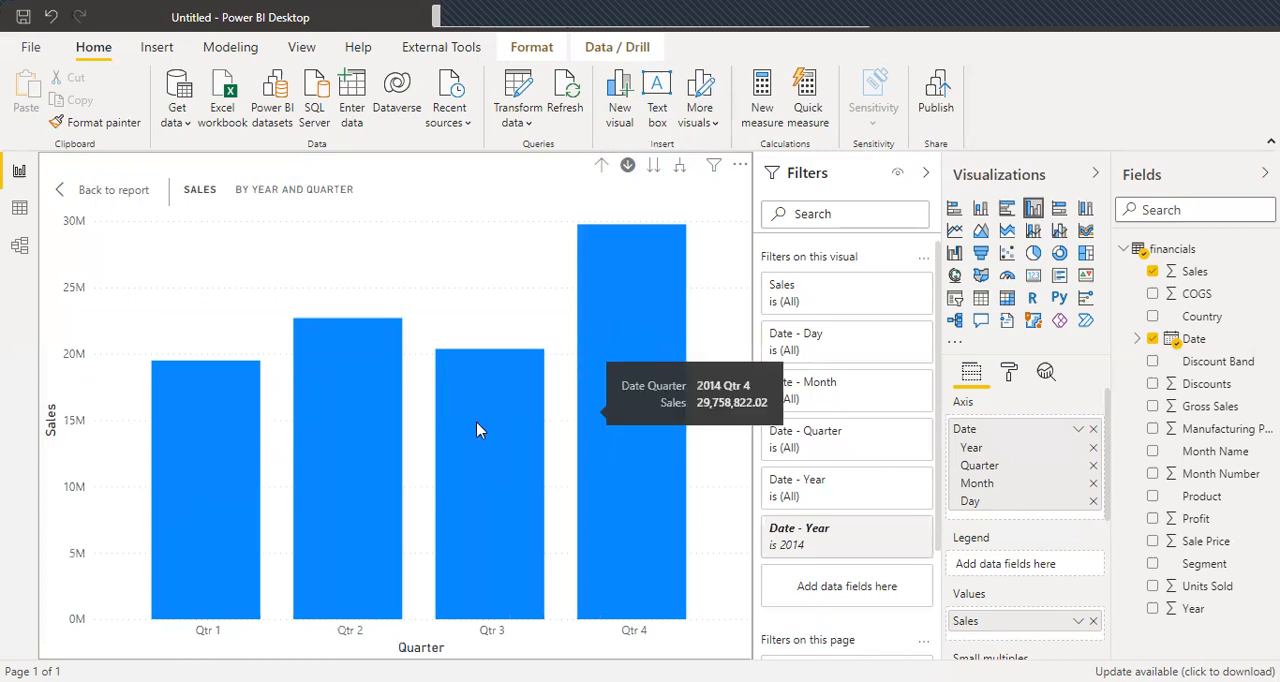
pyautogui.moveTo(345, 405)
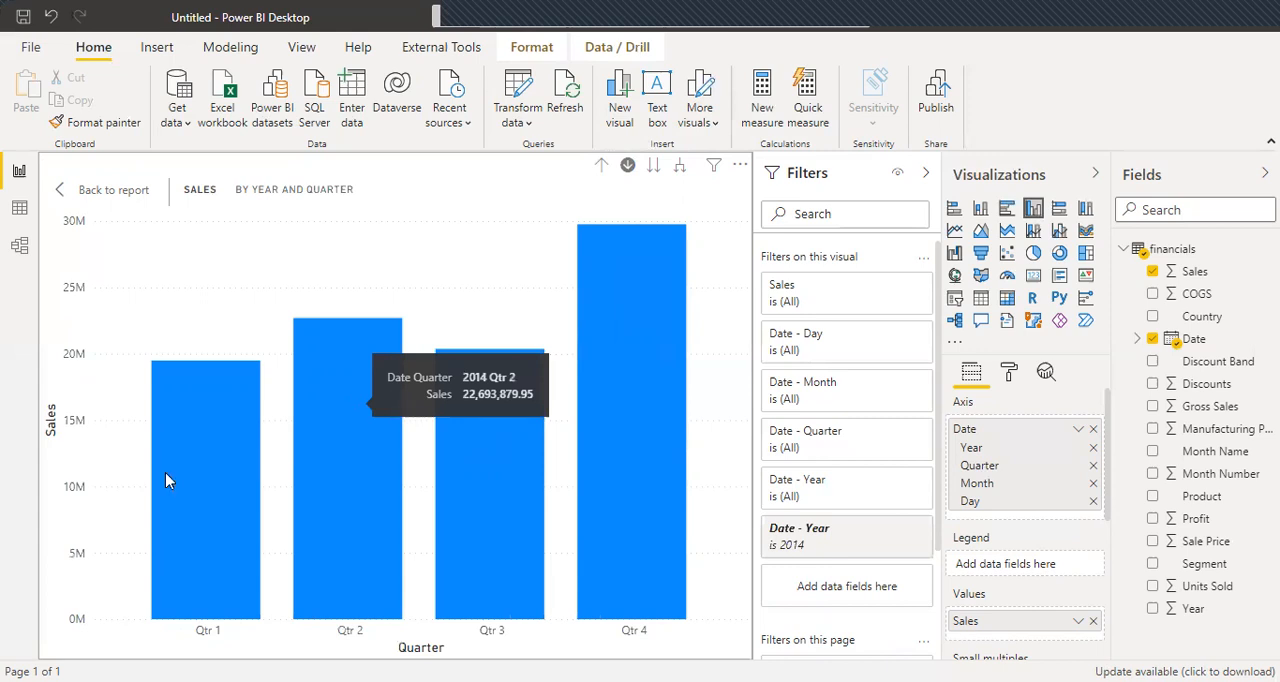
pyautogui.moveTo(166, 472)
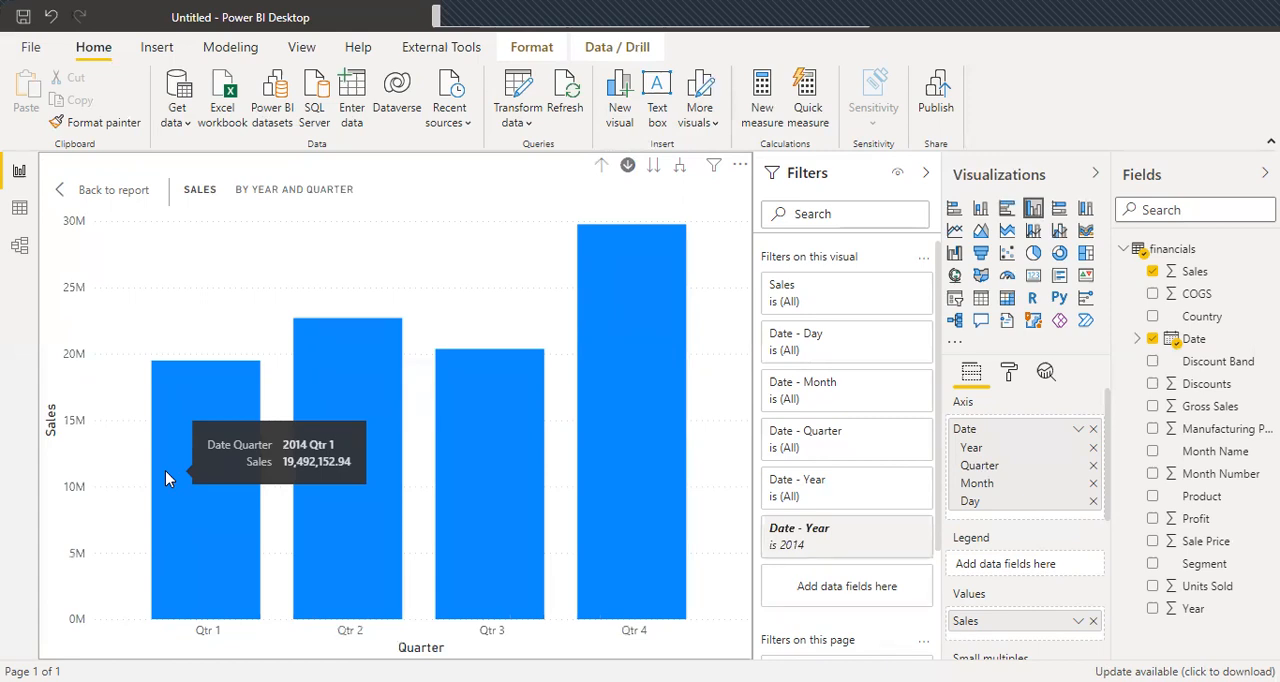
pyautogui.click(190, 424)
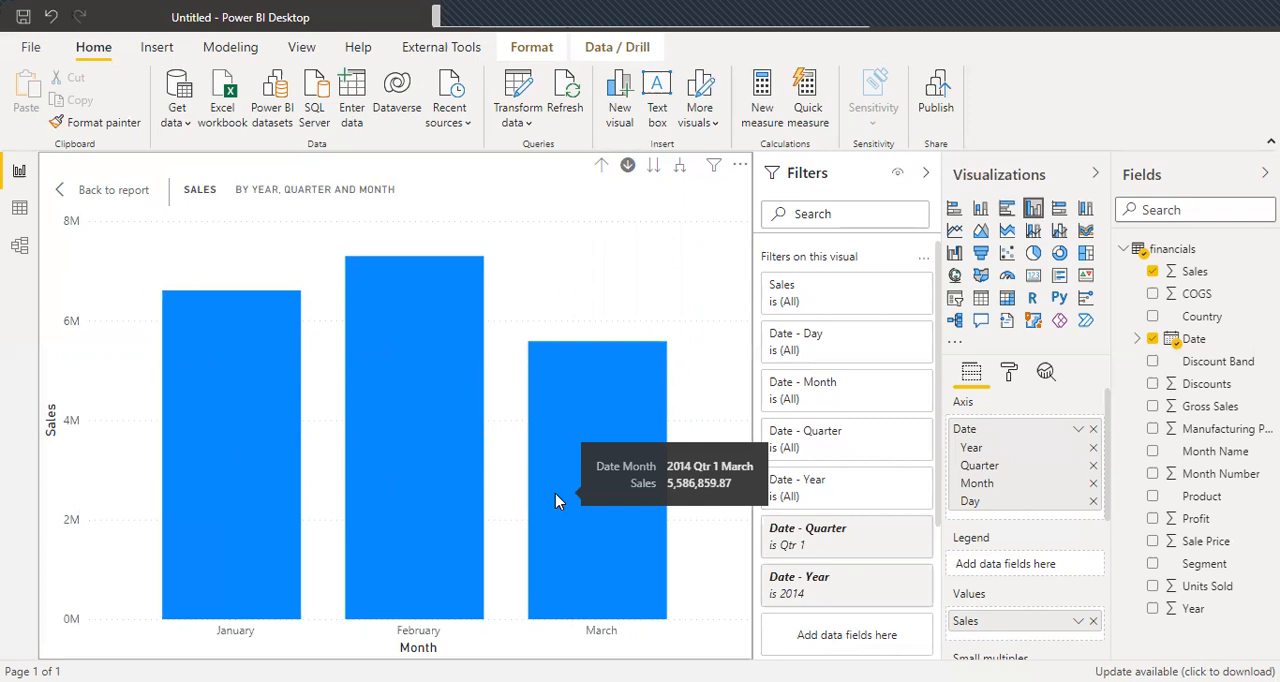
pyautogui.click(181, 478)
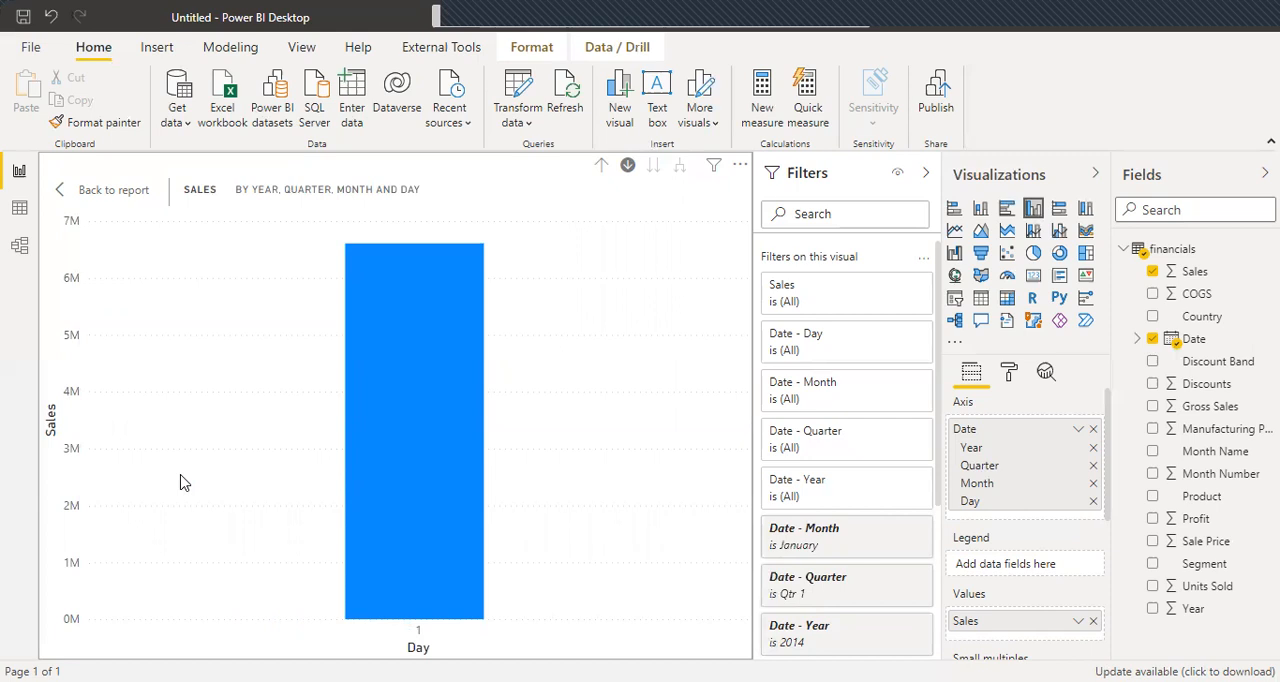
# Drill the chart back up from the day level to the year level.
pyautogui.click(603, 168)
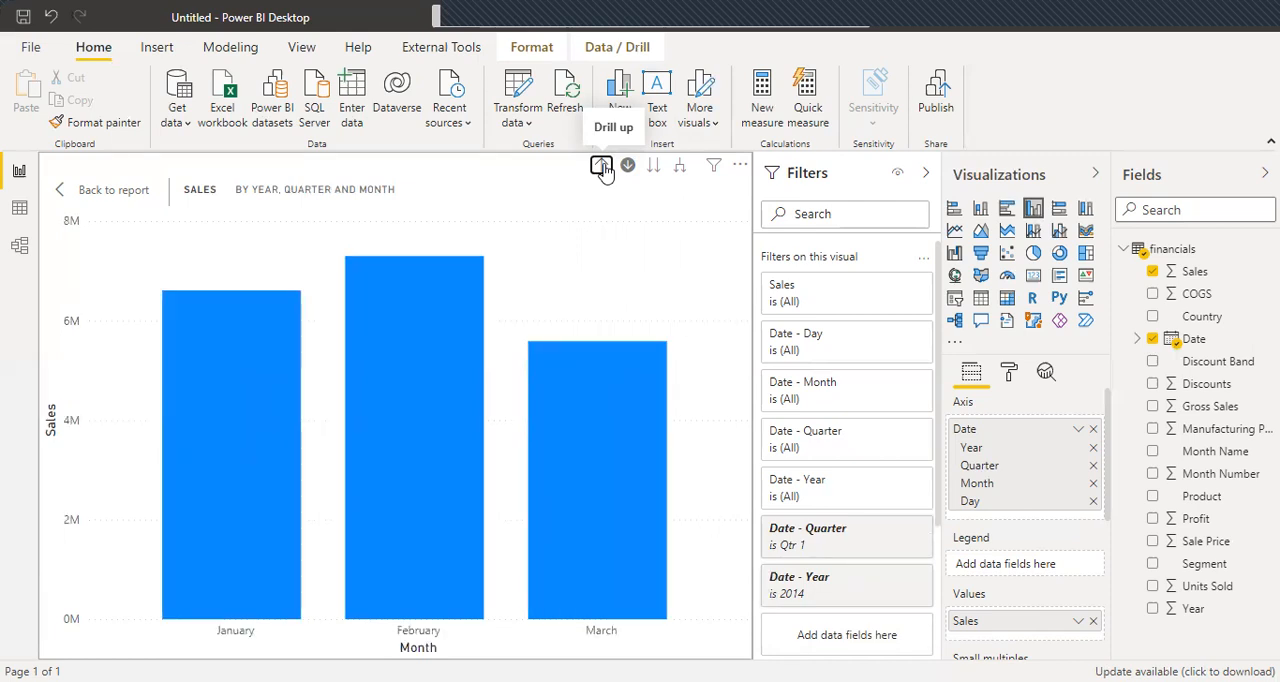
pyautogui.click(603, 168)
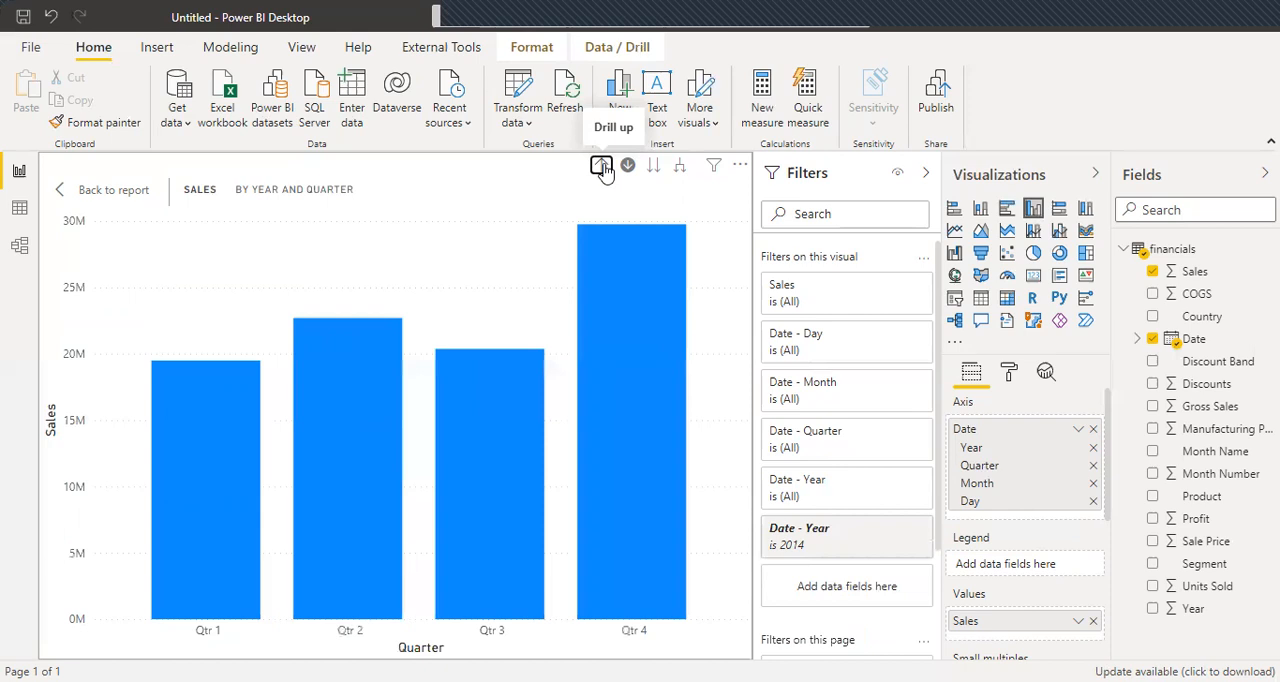
pyautogui.click(603, 168)
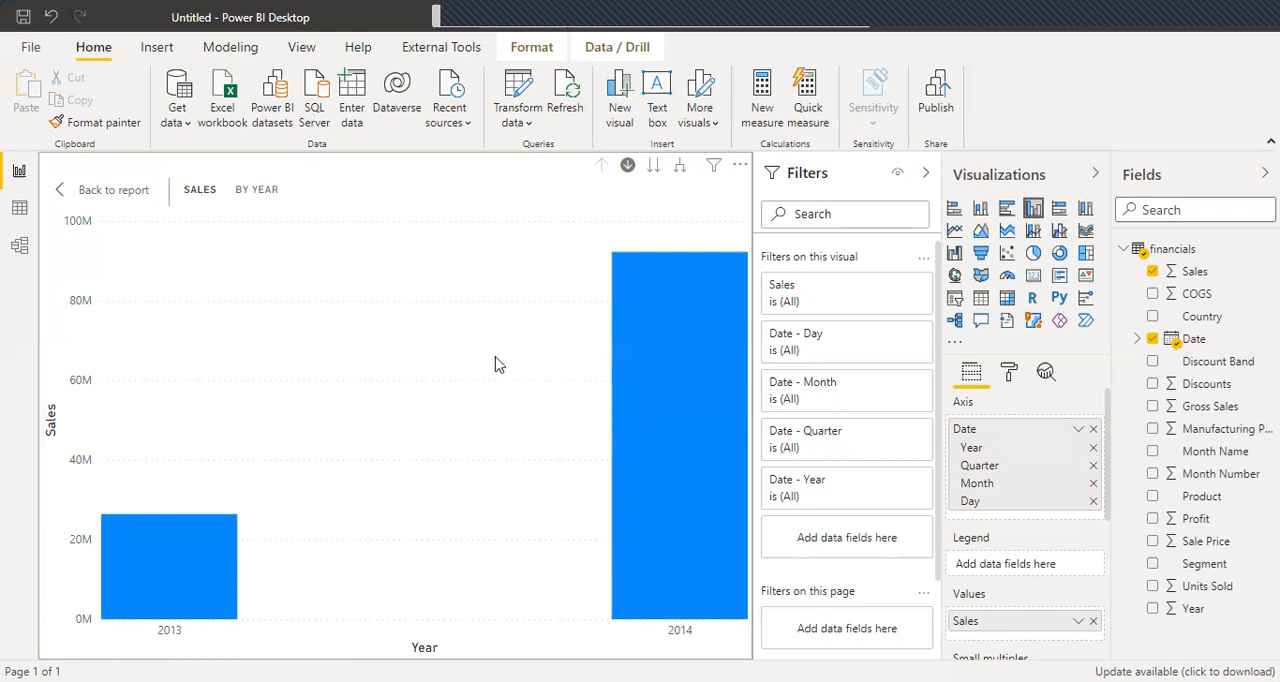
# Expand all years down the date hierarchy through quarter and month to day, and drill back up to year.
pyautogui.click(680, 167)
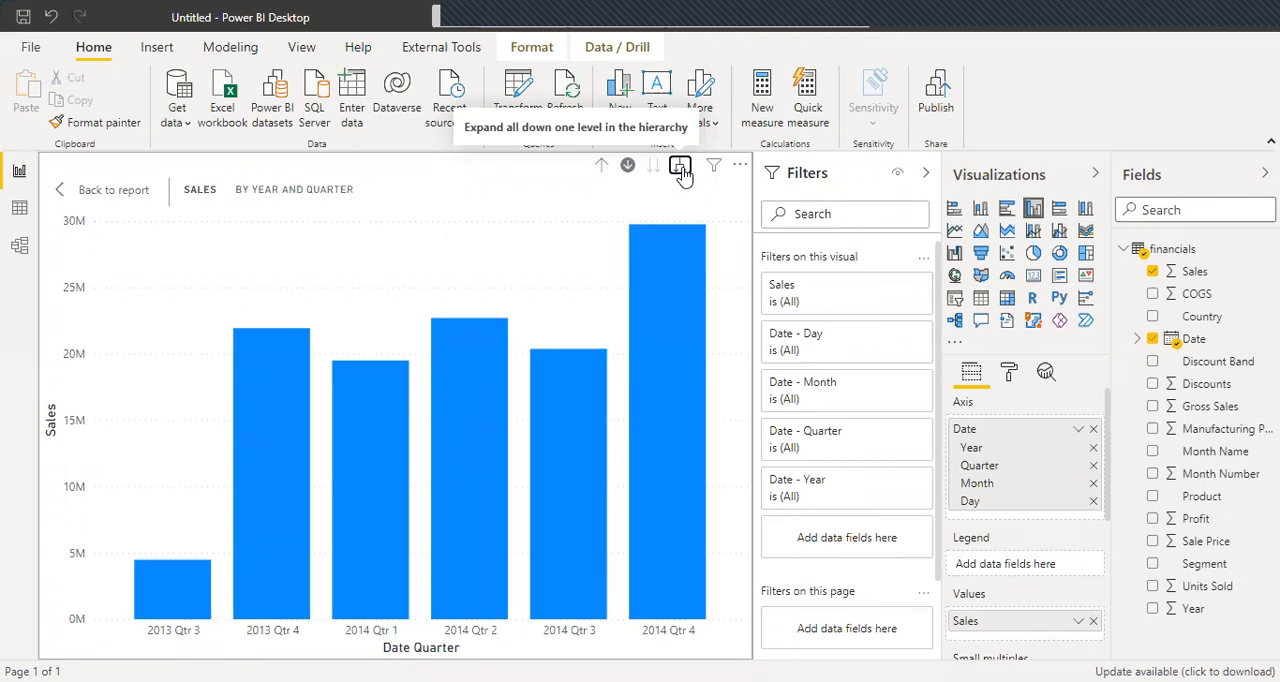
pyautogui.click(680, 167)
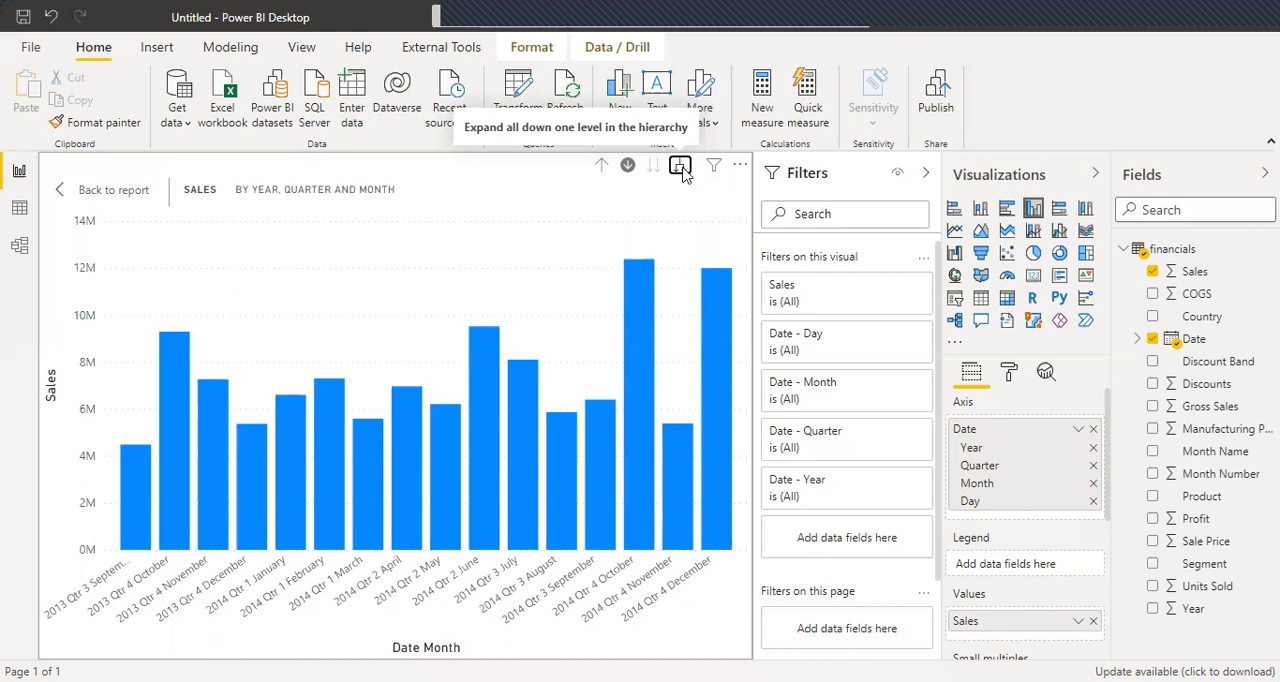
pyautogui.click(681, 168)
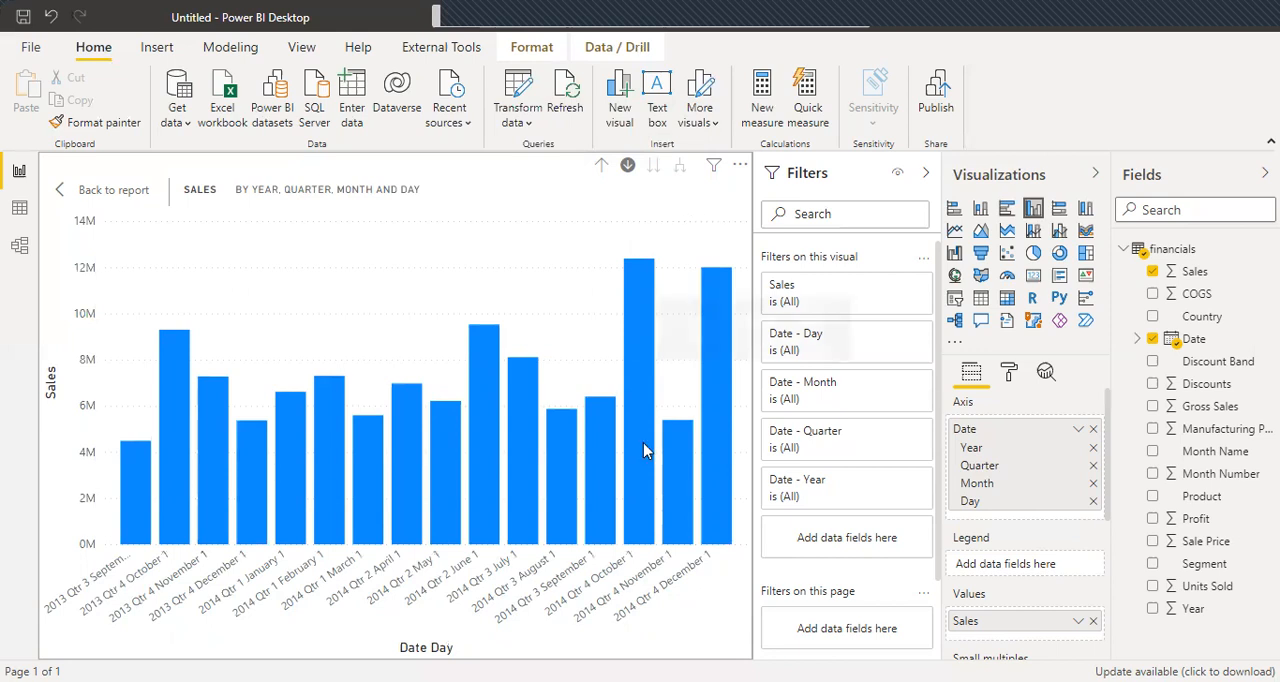
pyautogui.click(600, 168)
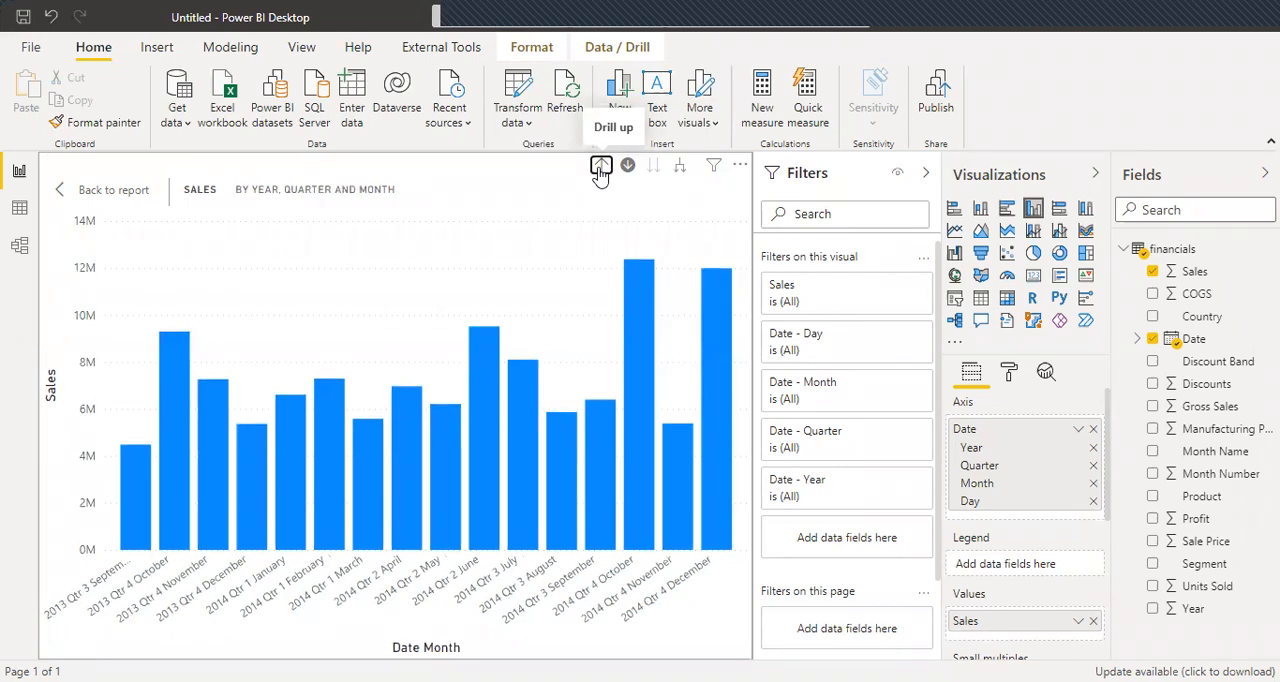
pyautogui.click(600, 166)
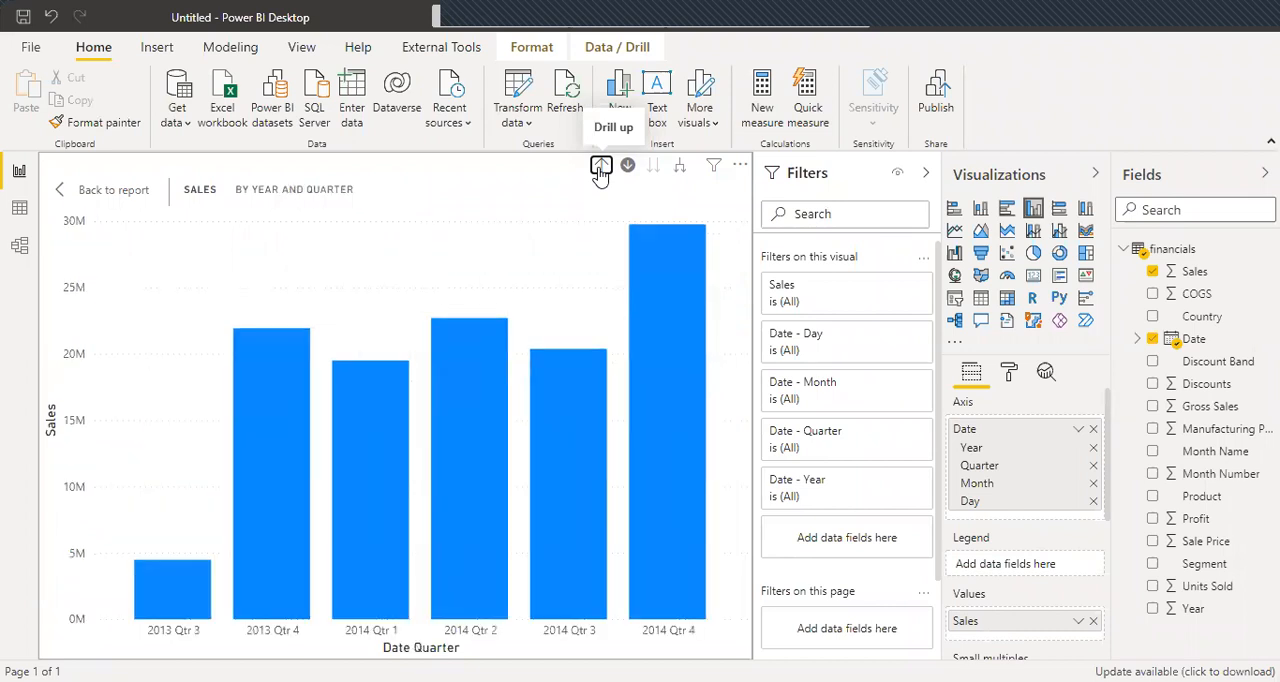
pyautogui.click(600, 167)
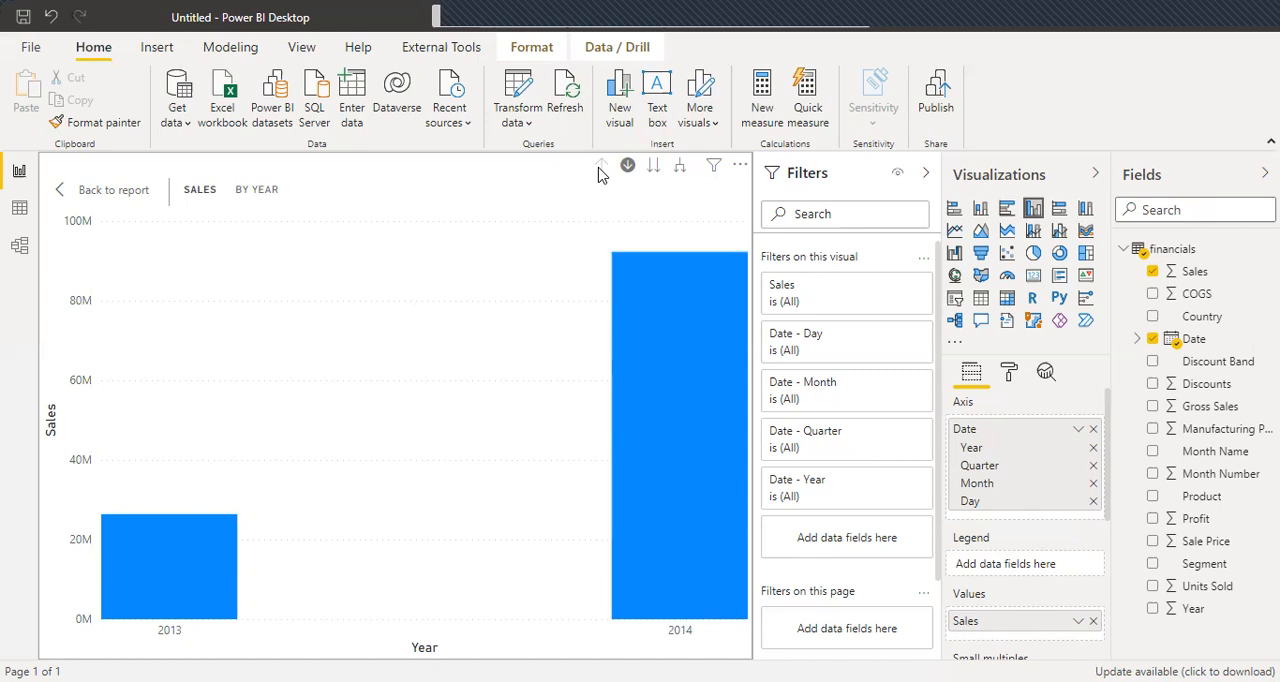
# Switch the whole chart to the next hierarchy level through quarter, month and day, and return it to year.
pyautogui.click(654, 166)
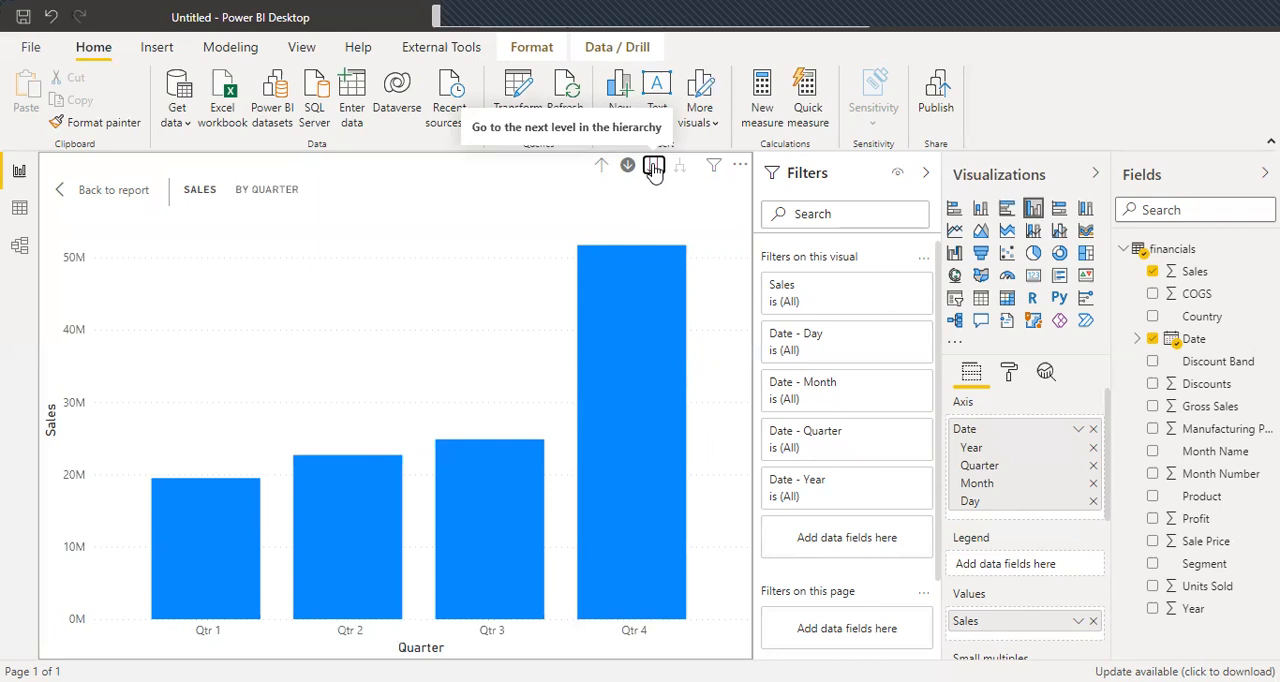
pyautogui.click(653, 166)
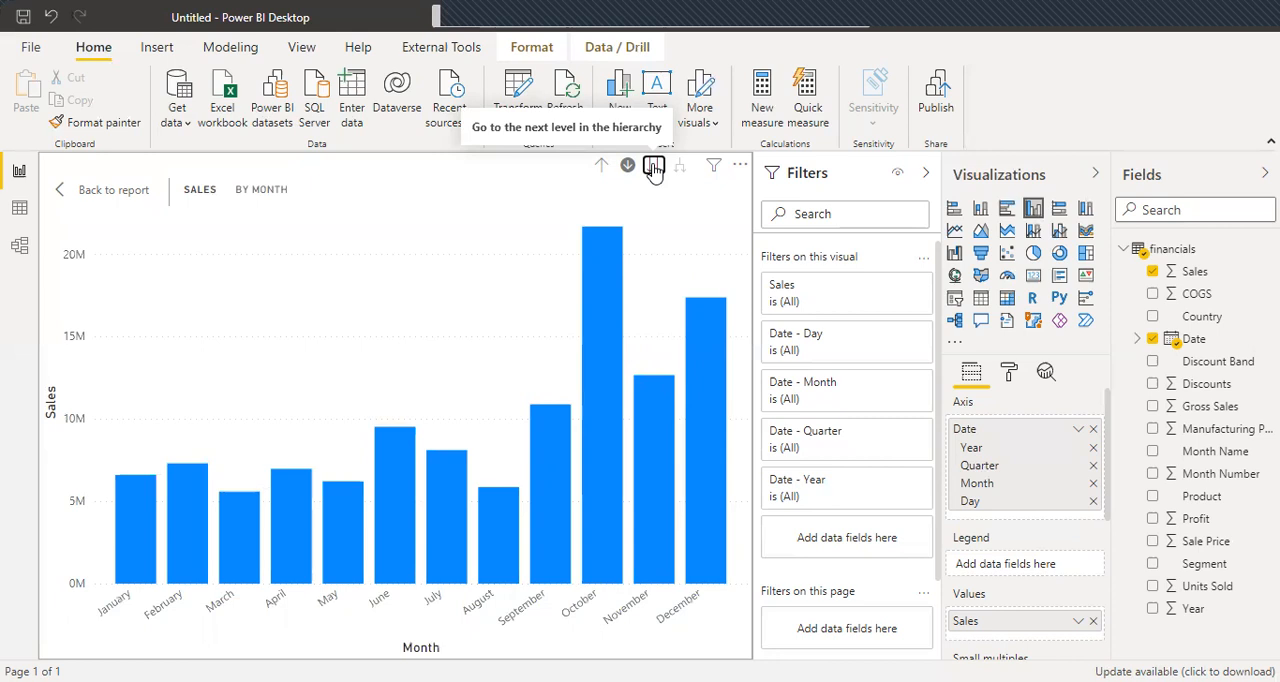
pyautogui.click(653, 166)
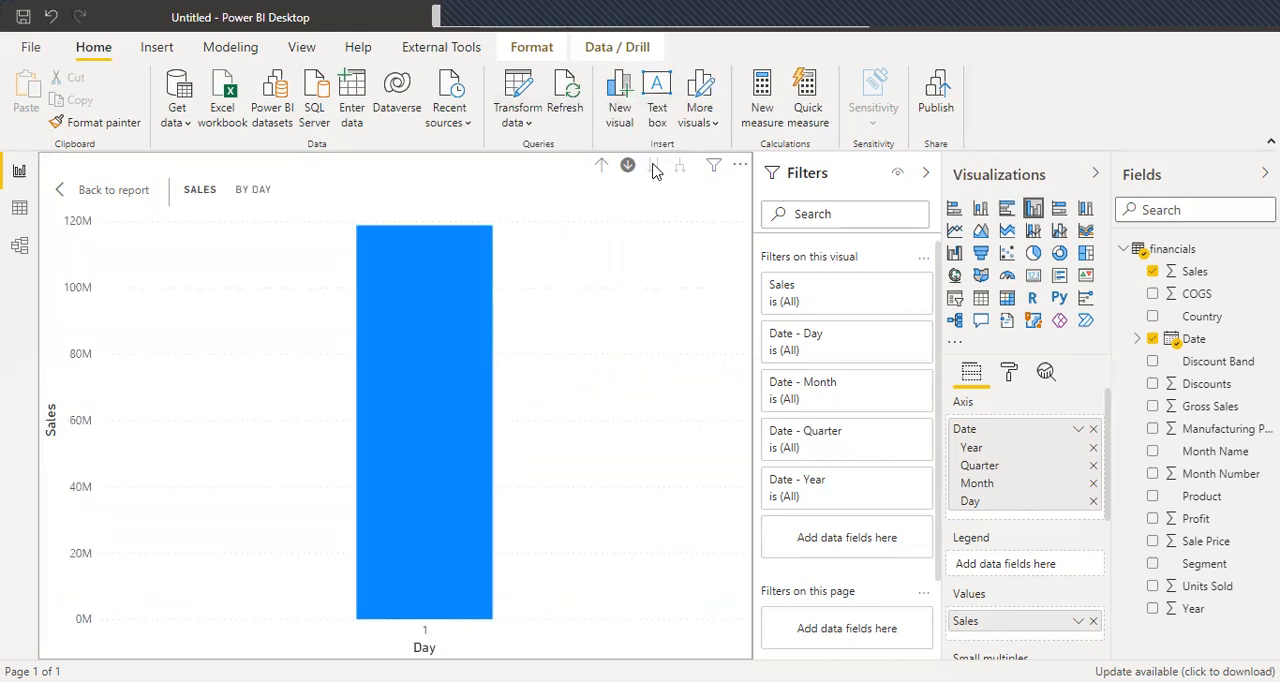
pyautogui.click(601, 168)
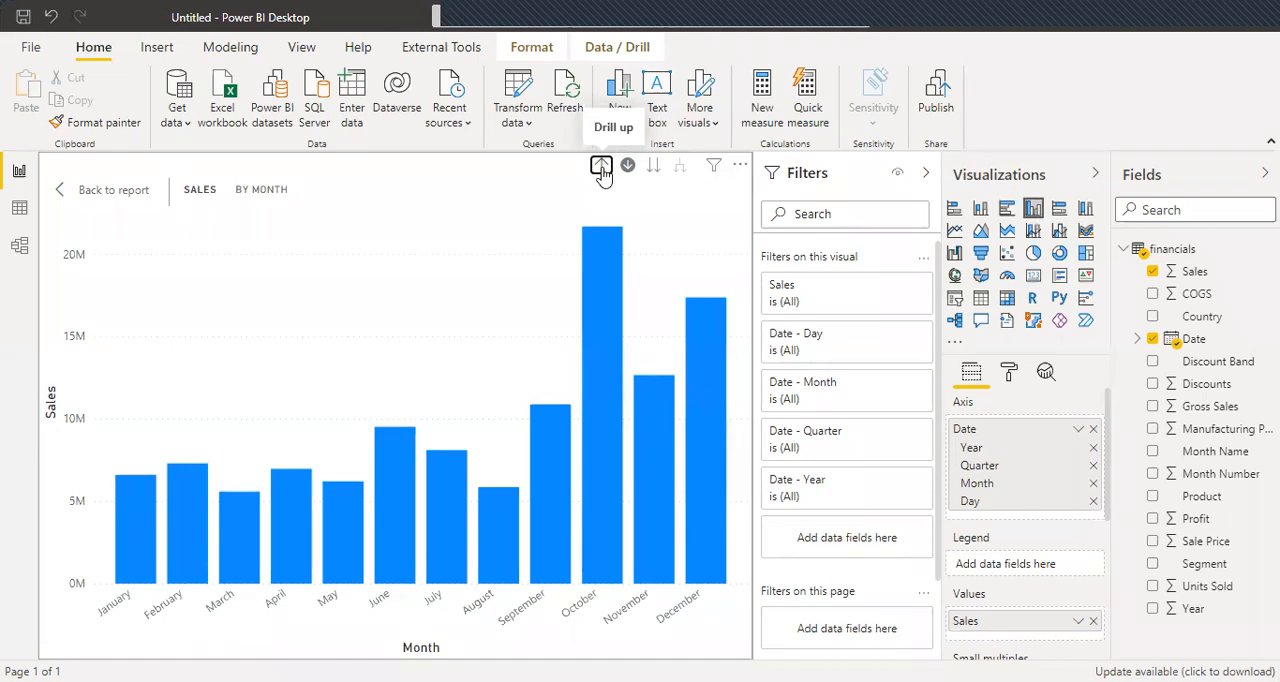
pyautogui.click(601, 168)
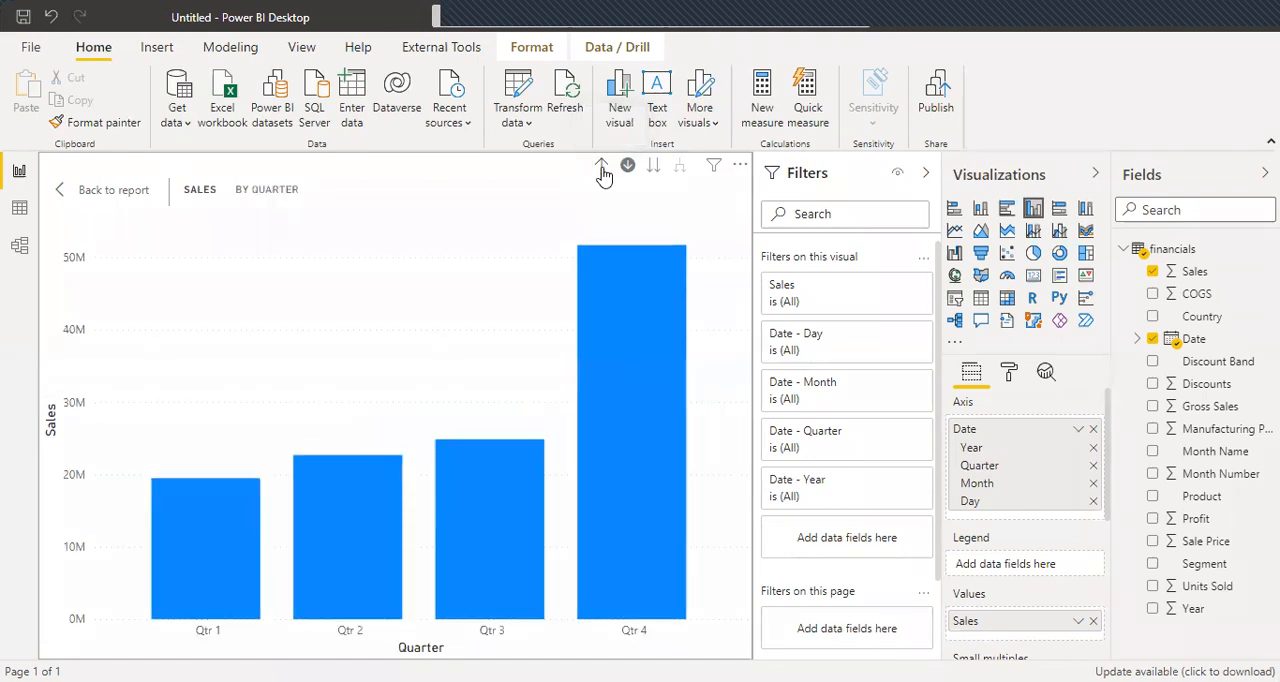
pyautogui.click(601, 168)
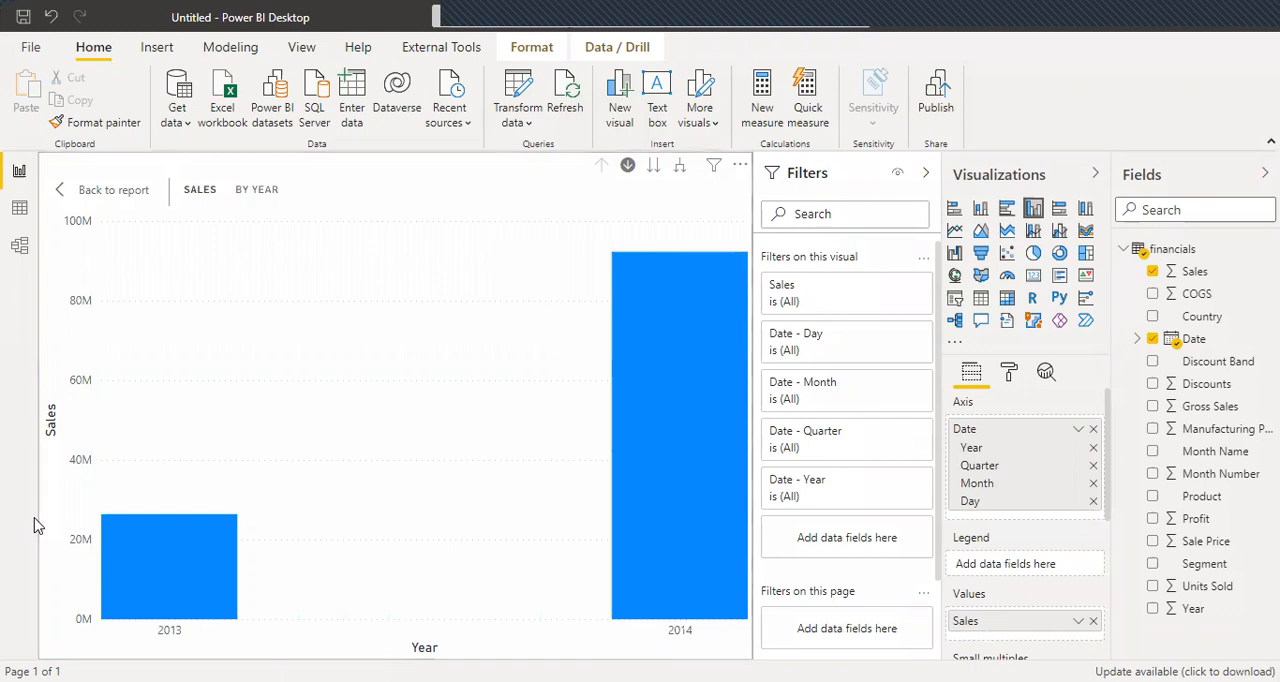
# Change the chart's axis field to use plain Date instead of Date Hierarchy.
pyautogui.click(1079, 431)
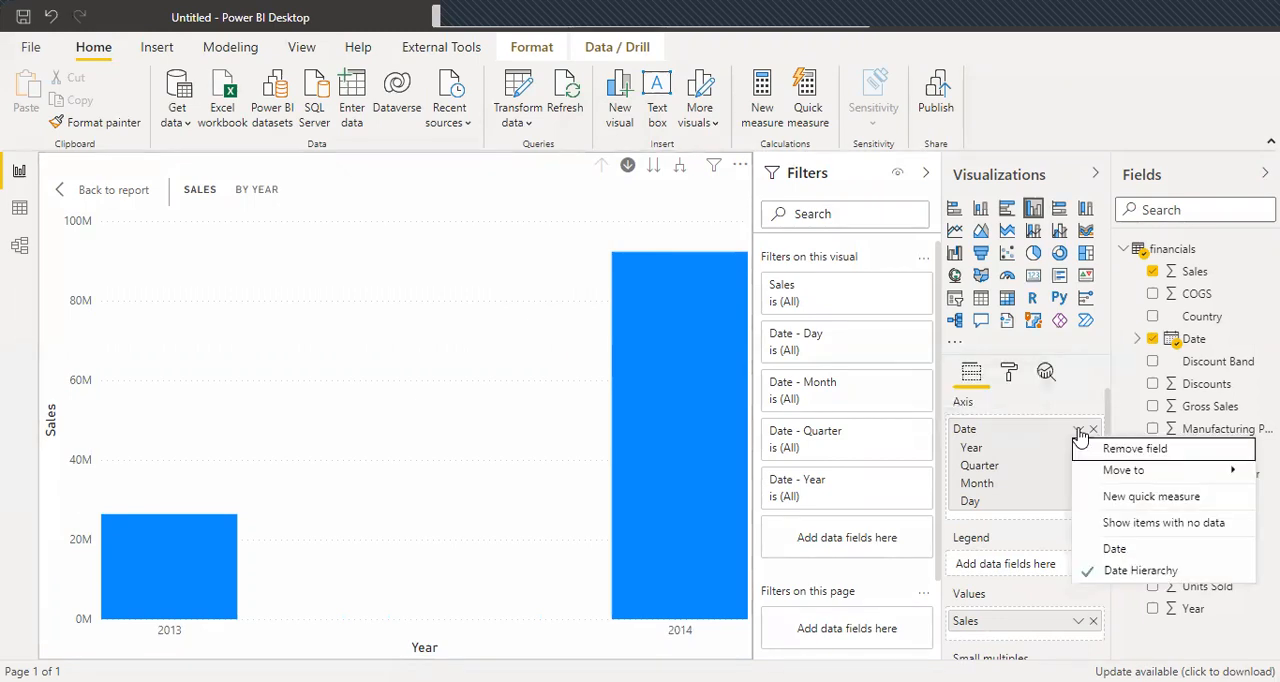
pyautogui.click(1110, 550)
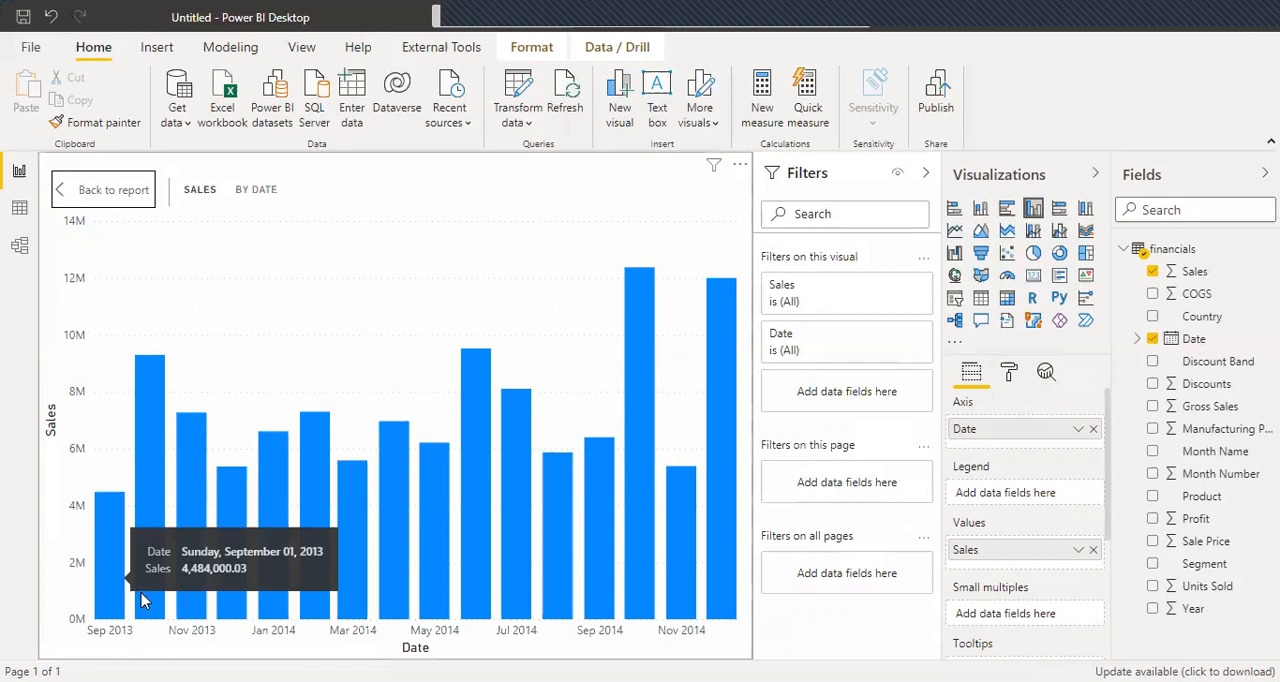
# Return from the focused column chart to the report page and move the chart into the page's upper-left corner.
pyautogui.click(716, 576)
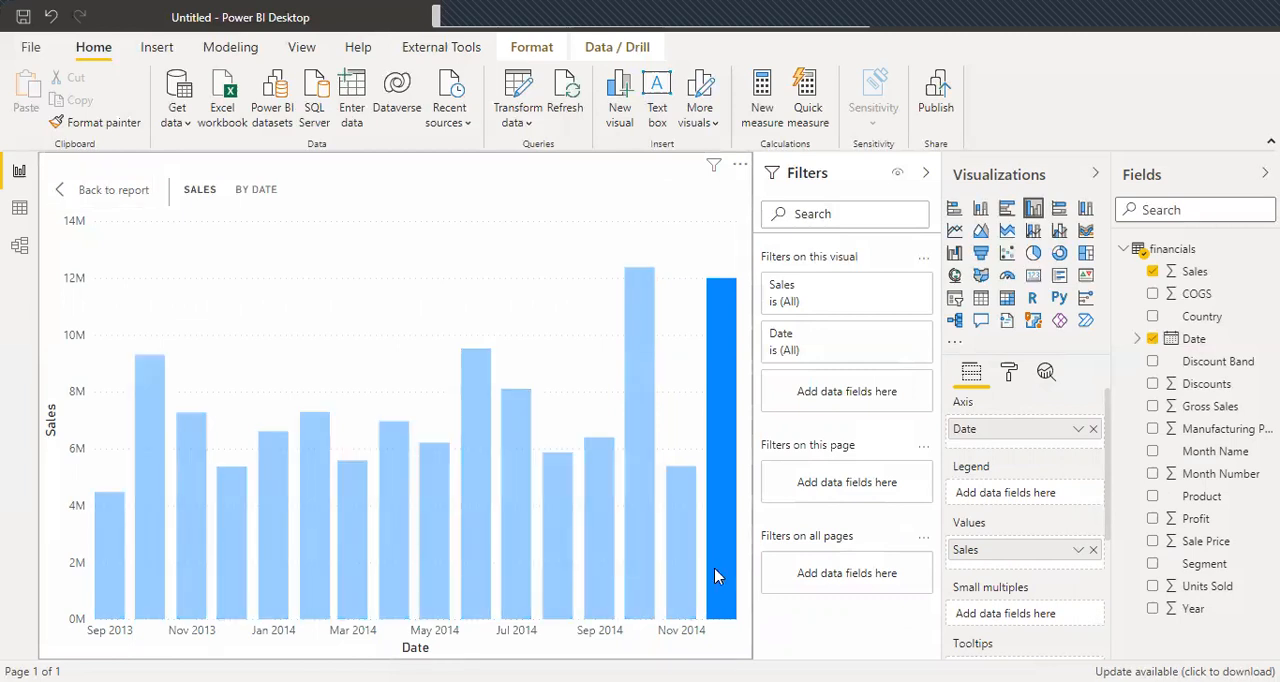
pyautogui.click(716, 576)
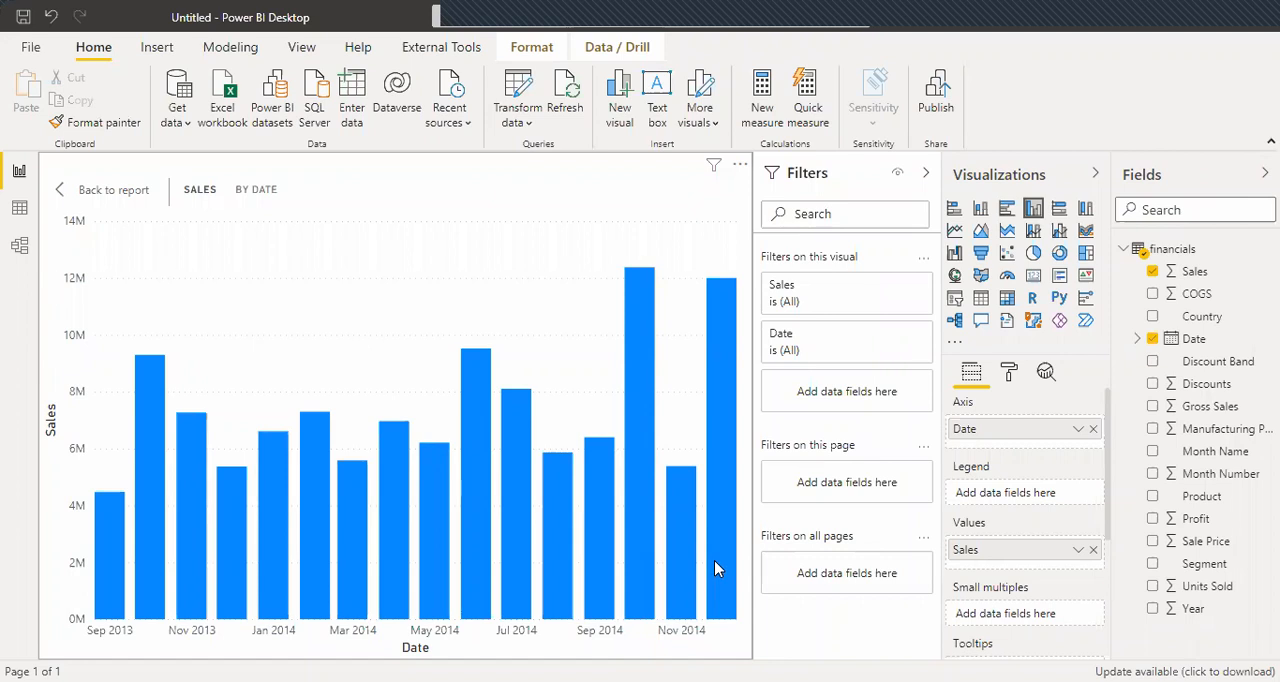
pyautogui.click(80, 198)
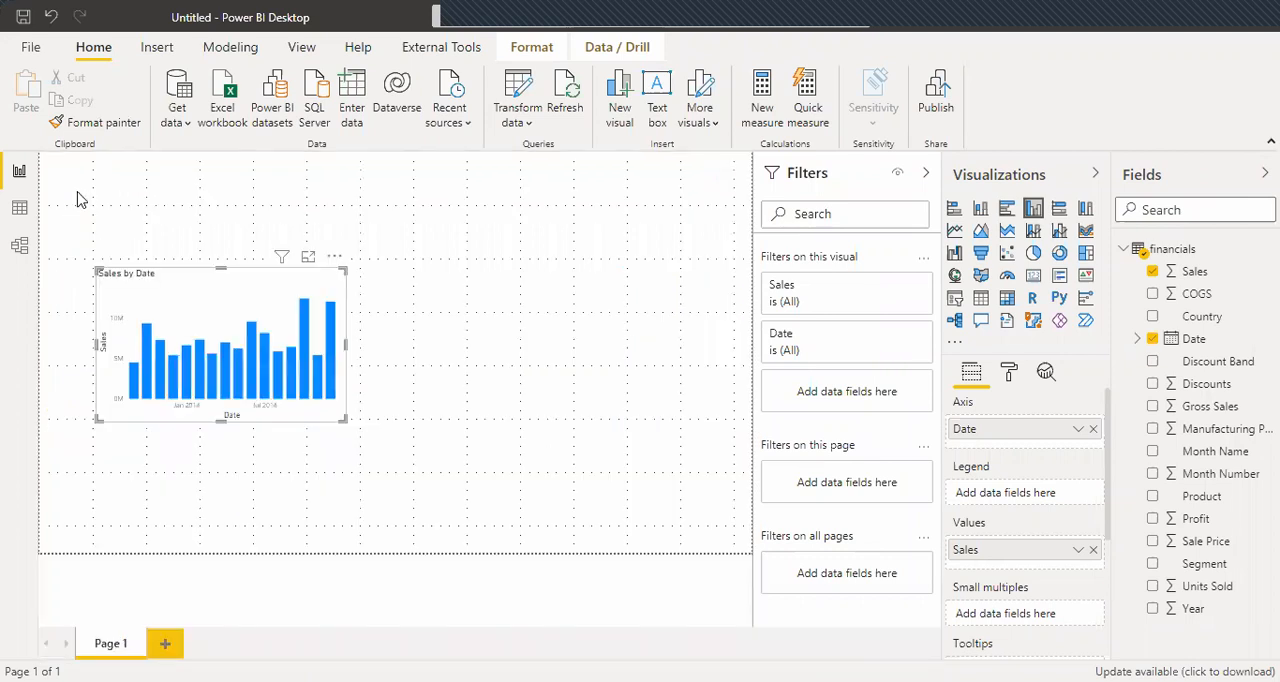
pyautogui.moveTo(166, 305); pyautogui.dragTo(93, 186)
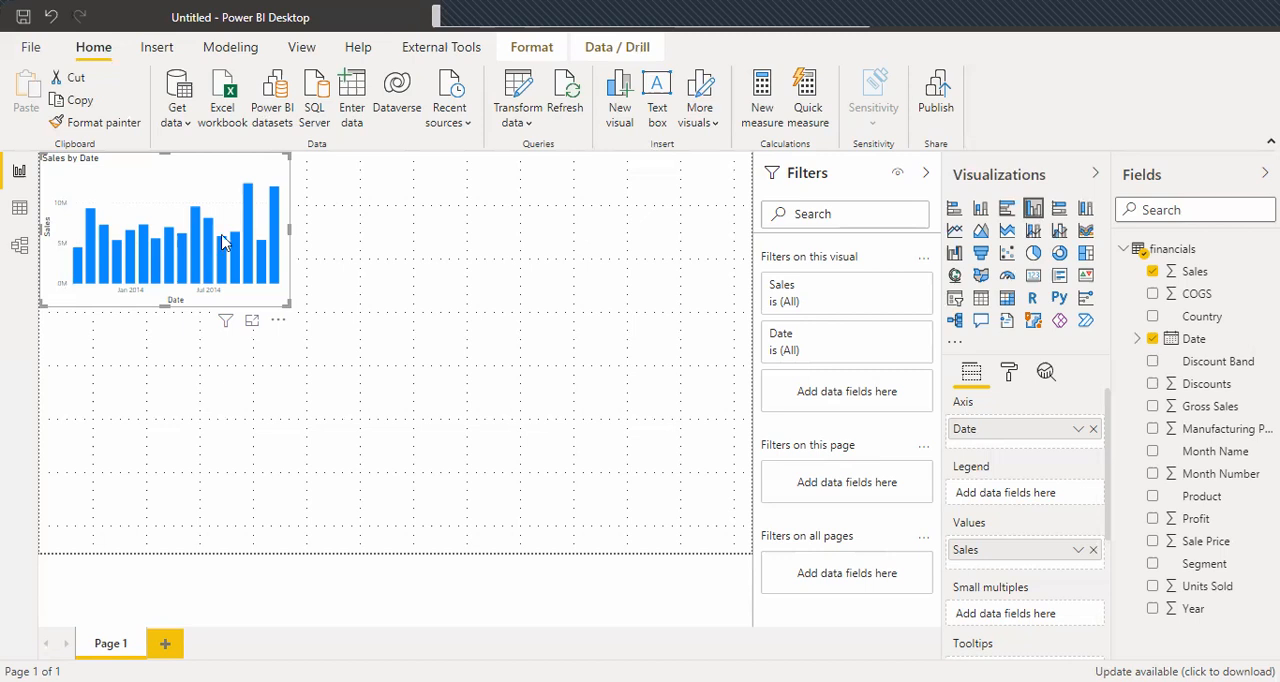
# Add an empty line chart to the page, place it below the column chart and widen it to the full page width.
pyautogui.click(487, 260)
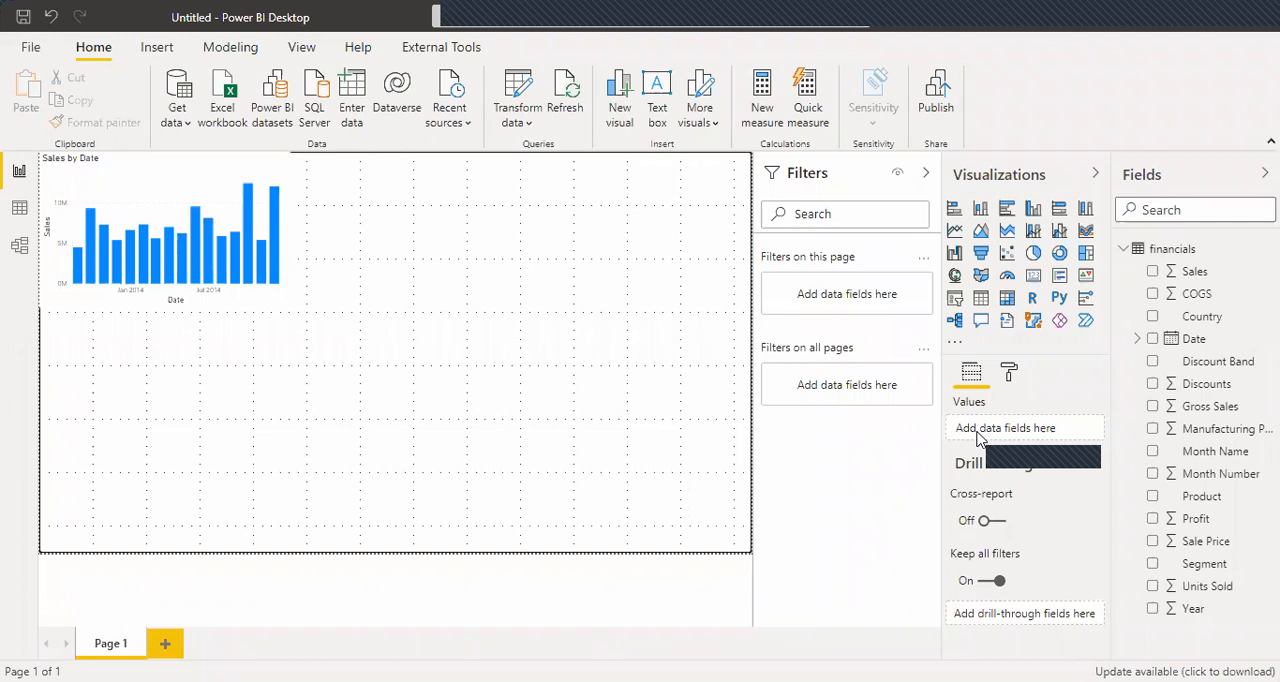
pyautogui.click(955, 232)
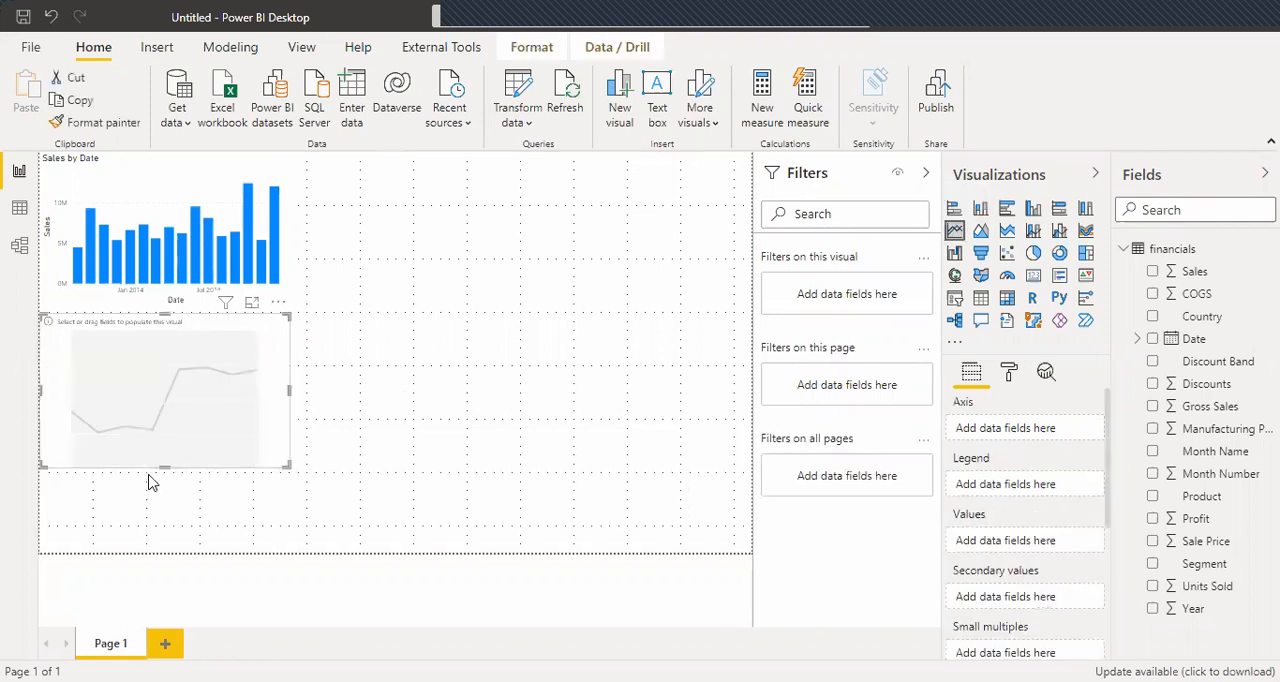
pyautogui.moveTo(143, 423); pyautogui.dragTo(144, 482)
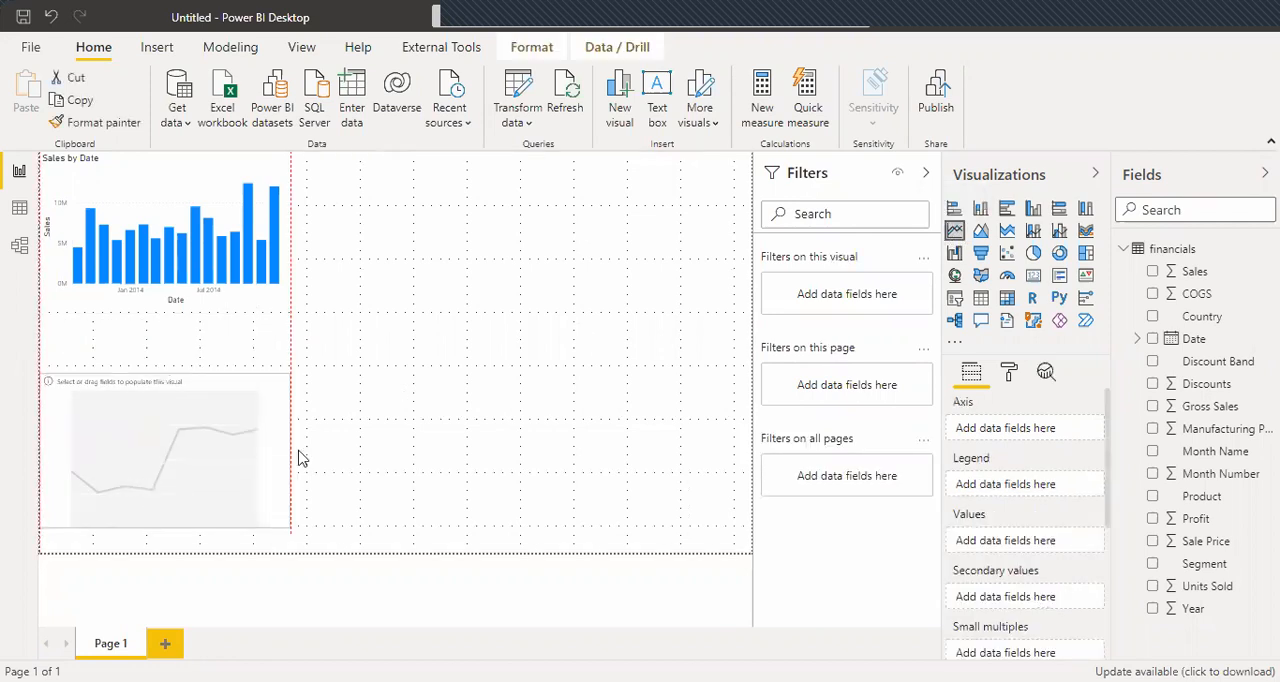
pyautogui.moveTo(290, 446); pyautogui.dragTo(290, 447)
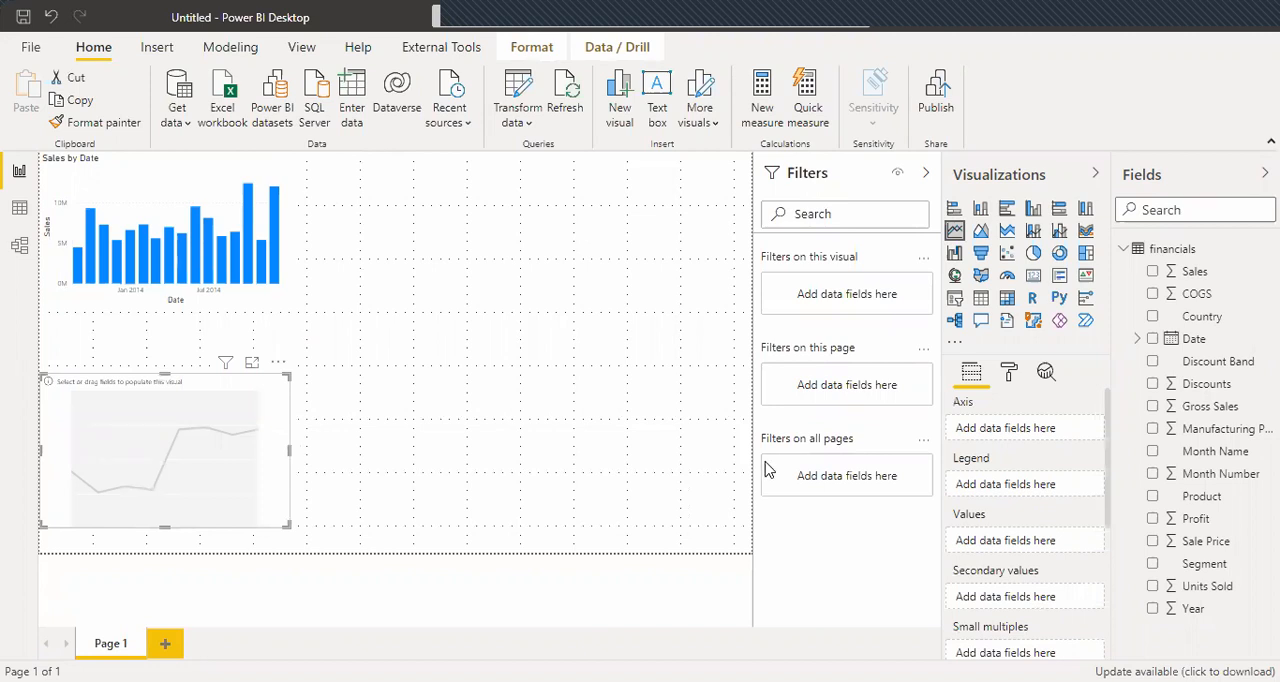
# Plot Sales against Date in the line chart, using plain Date instead of Date Hierarchy on the axis.
pyautogui.click(1152, 339)
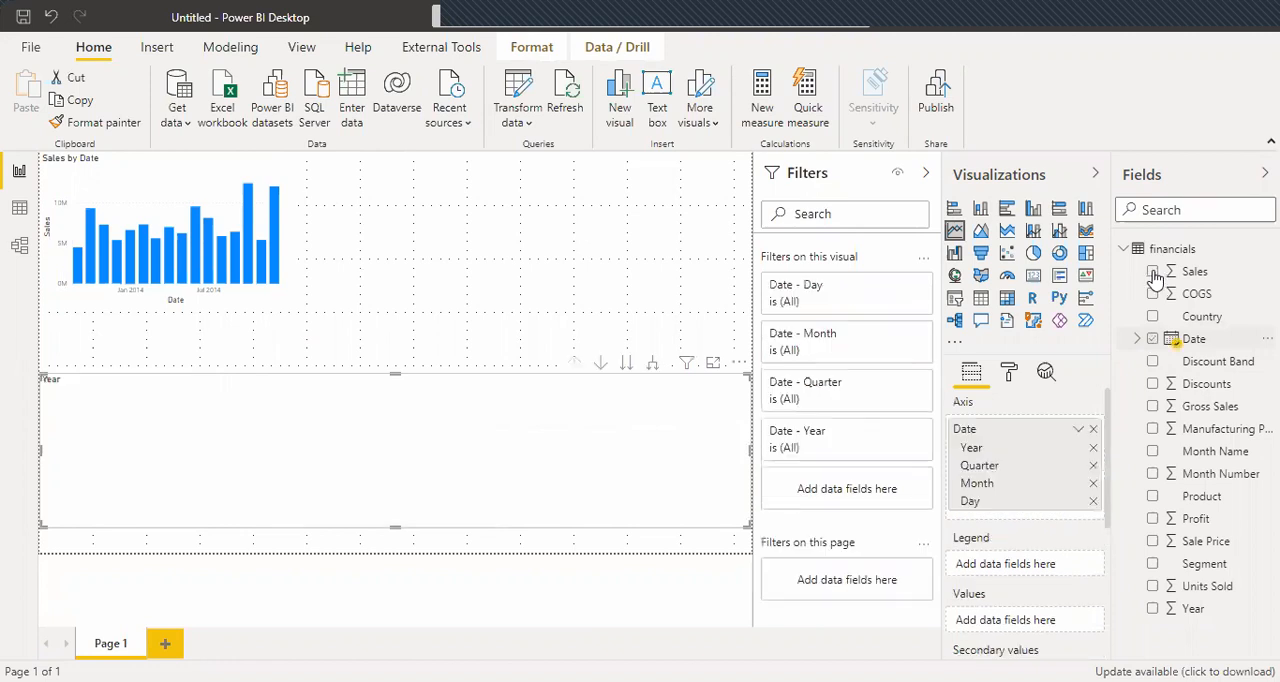
pyautogui.click(1153, 272)
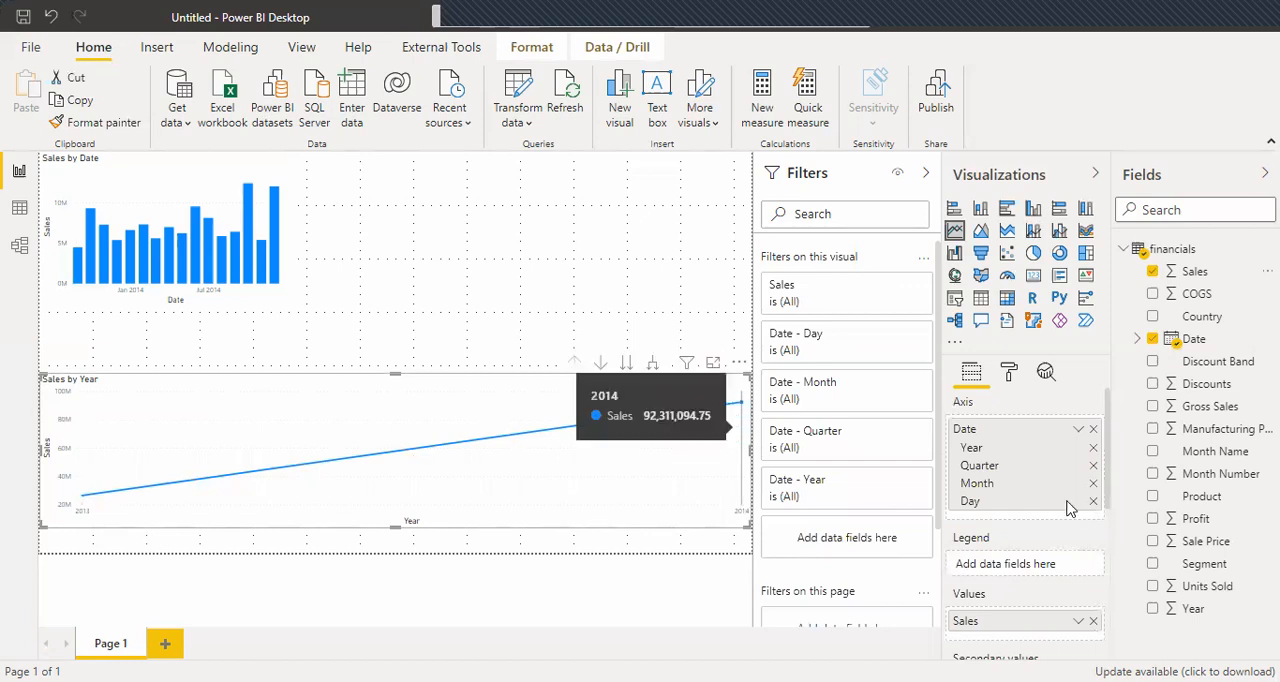
pyautogui.click(1079, 429)
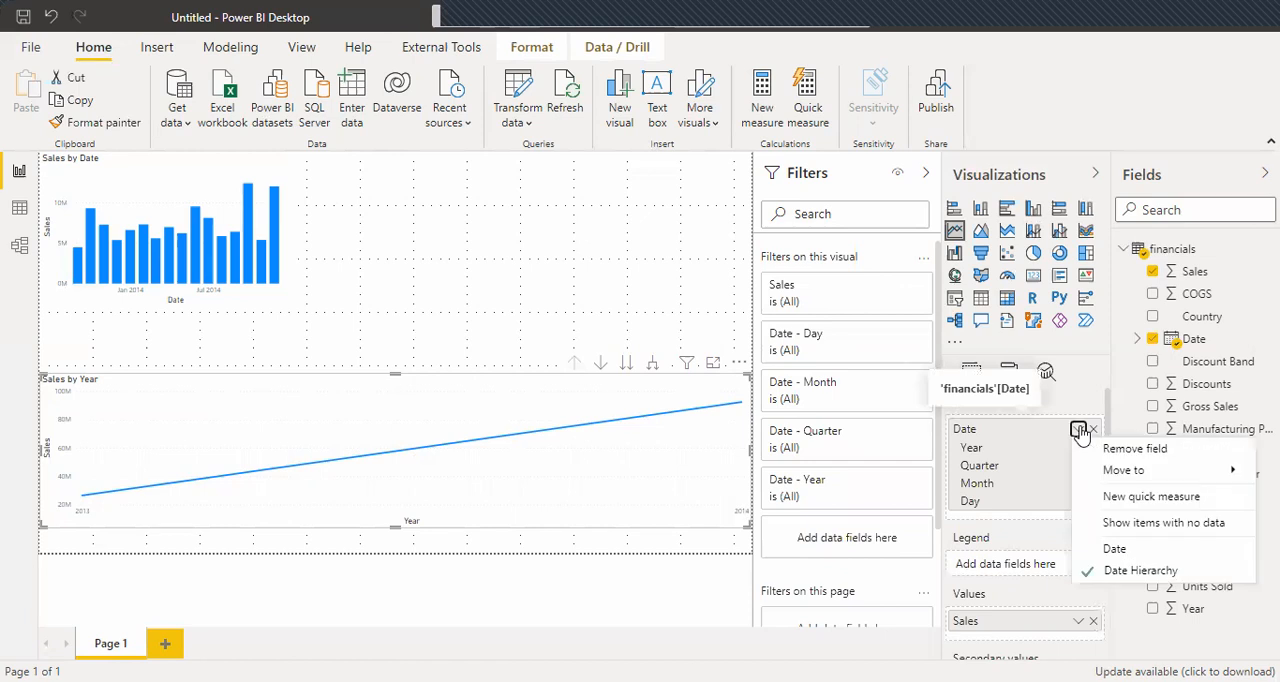
pyautogui.click(1110, 549)
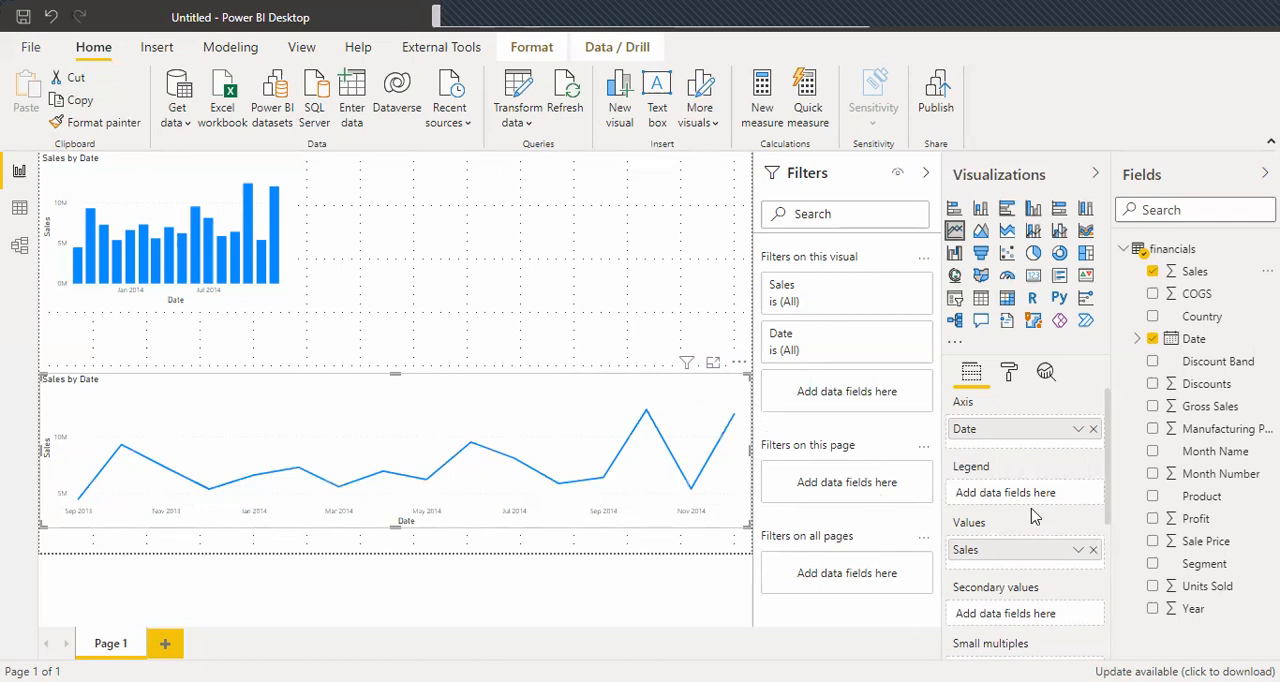
# Try Gross Sales as a second value in the line chart, and remove it again.
pyautogui.moveTo(267, 466)
pyautogui.scroll(-2, 1108, 525)
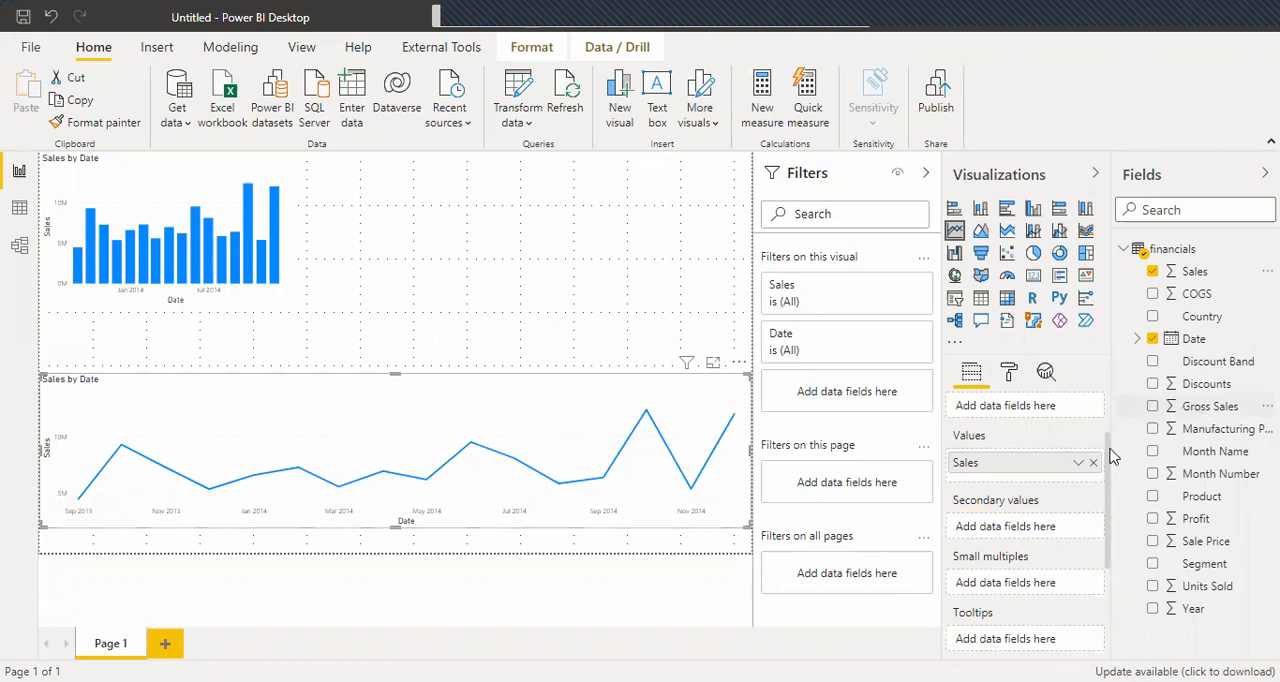
pyautogui.moveTo(1107, 455); pyautogui.dragTo(1020, 487)
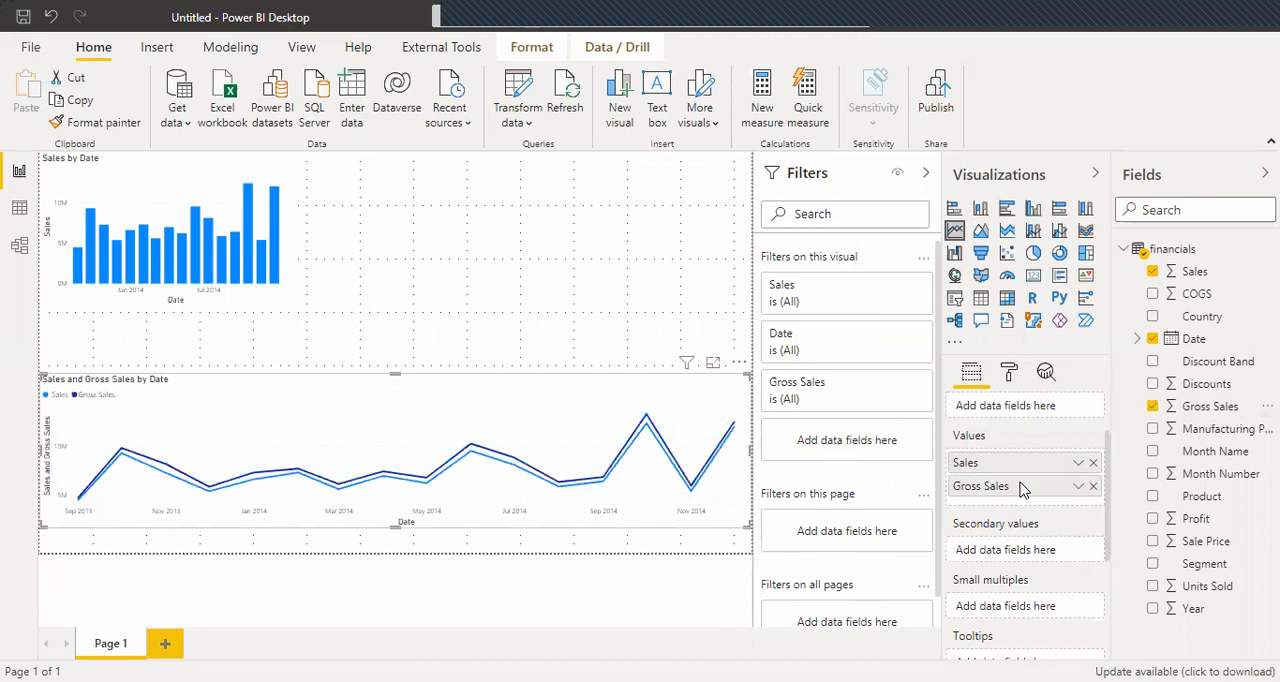
pyautogui.click(1093, 487)
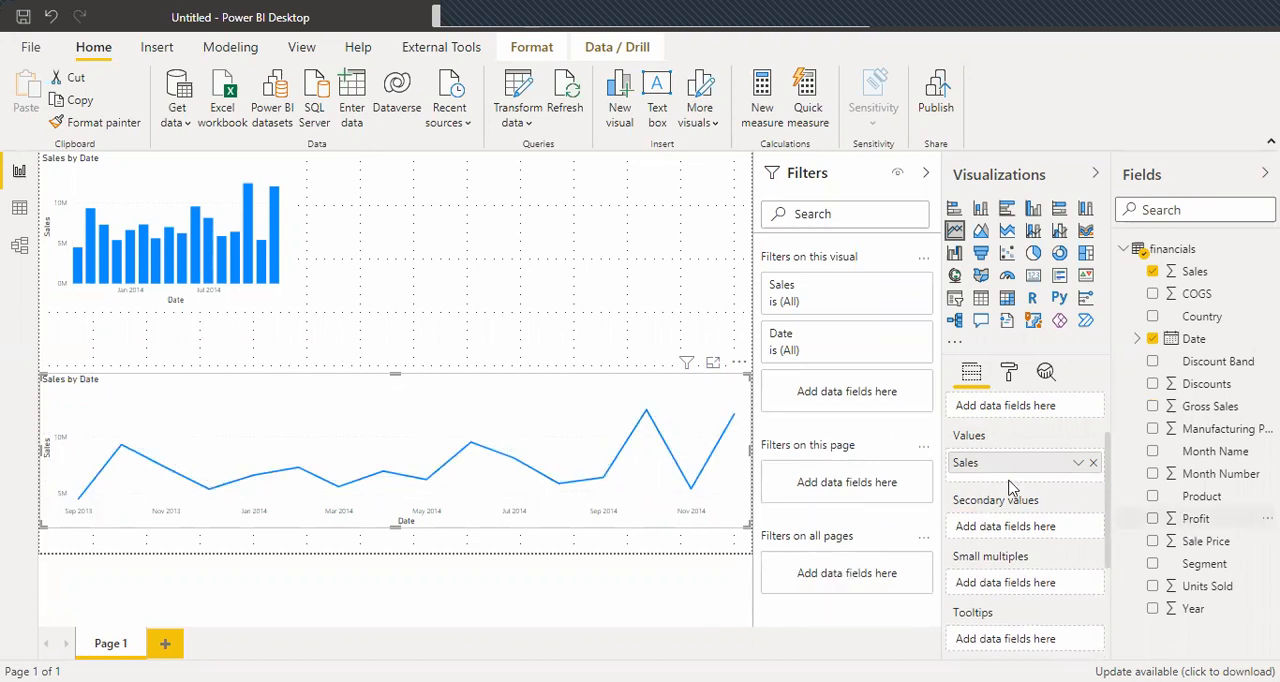
# Add Profit to the line chart's values and move it to the secondary values.
pyautogui.moveTo(1012, 487); pyautogui.dragTo(1012, 487)
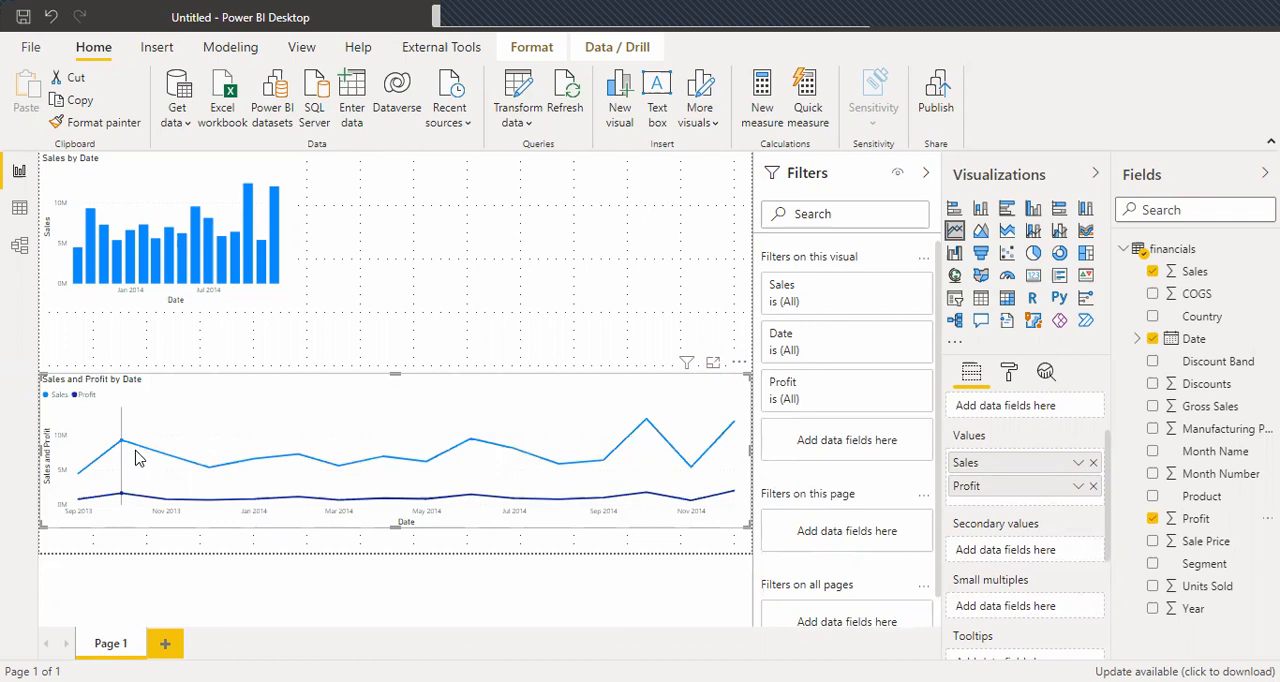
pyautogui.moveTo(137, 458)
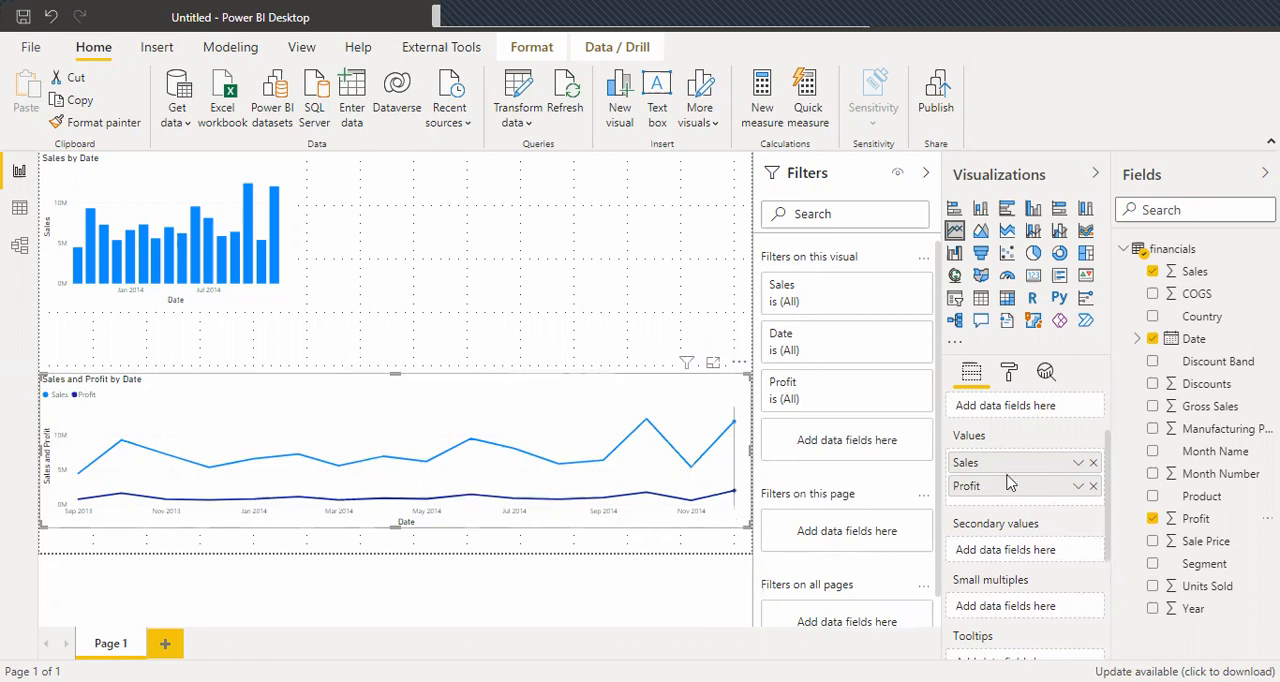
pyautogui.moveTo(1003, 494); pyautogui.dragTo(1003, 560)
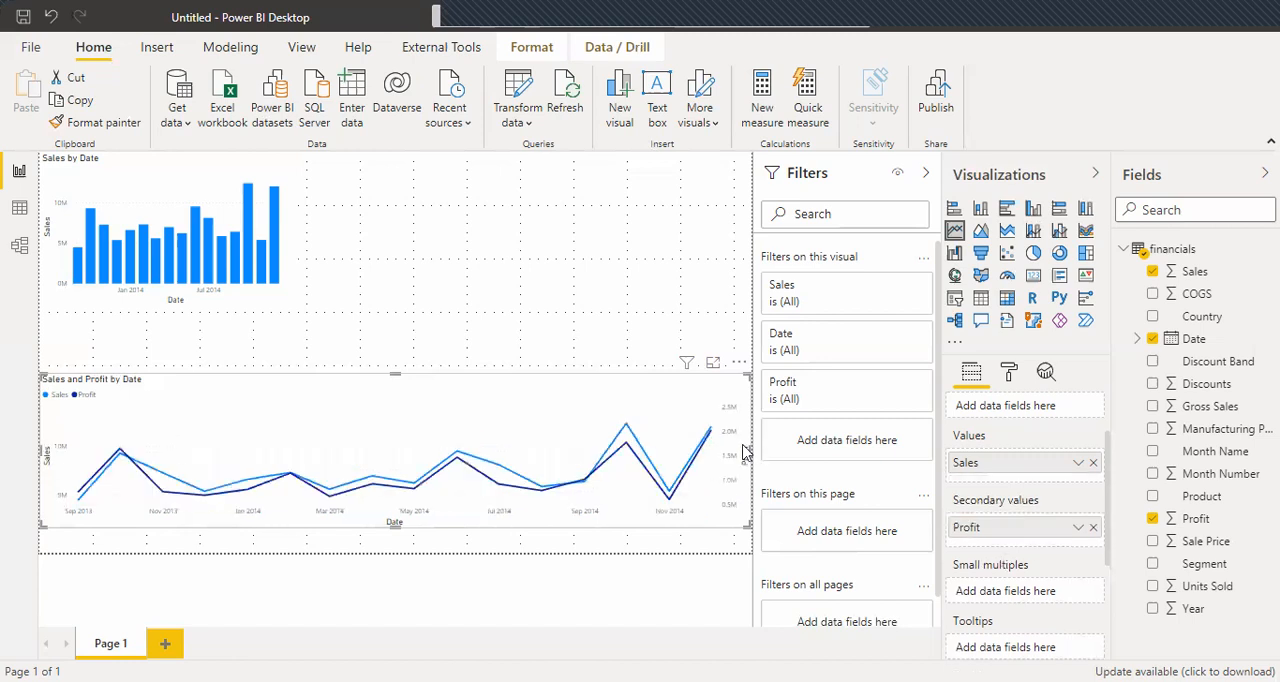
# Open the line chart in focus mode and remove Profit from its secondary values.
pyautogui.click(712, 362)
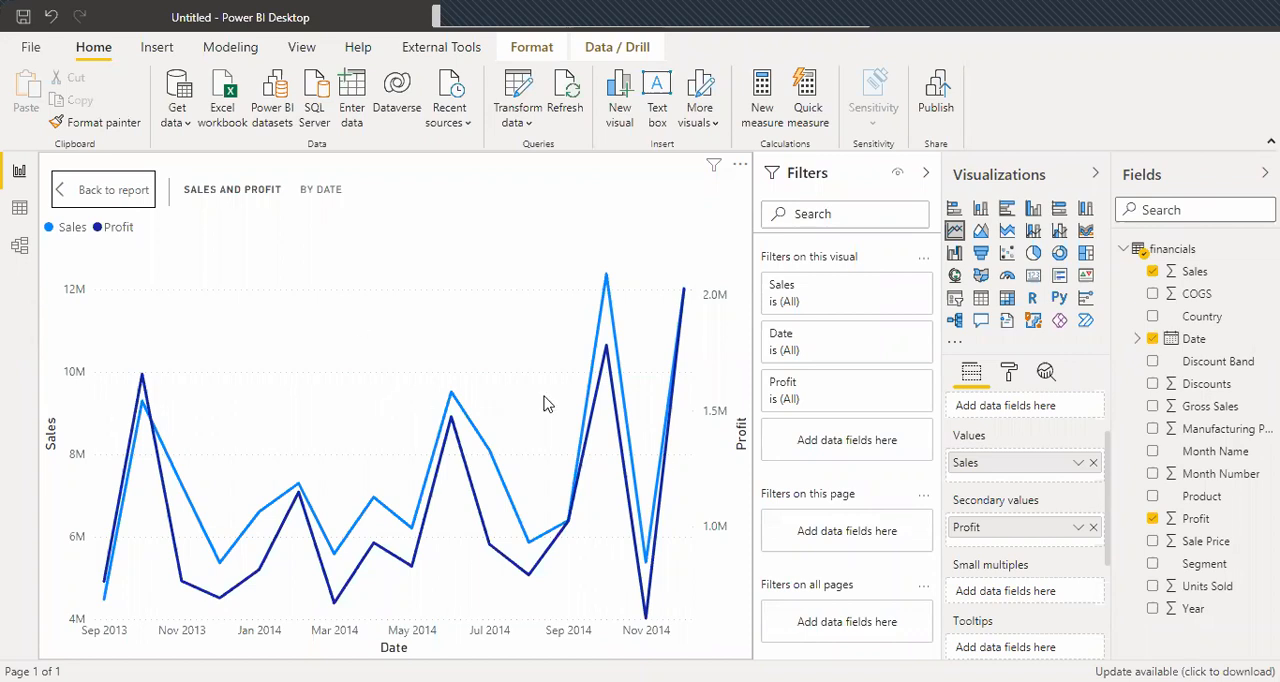
pyautogui.click(1093, 527)
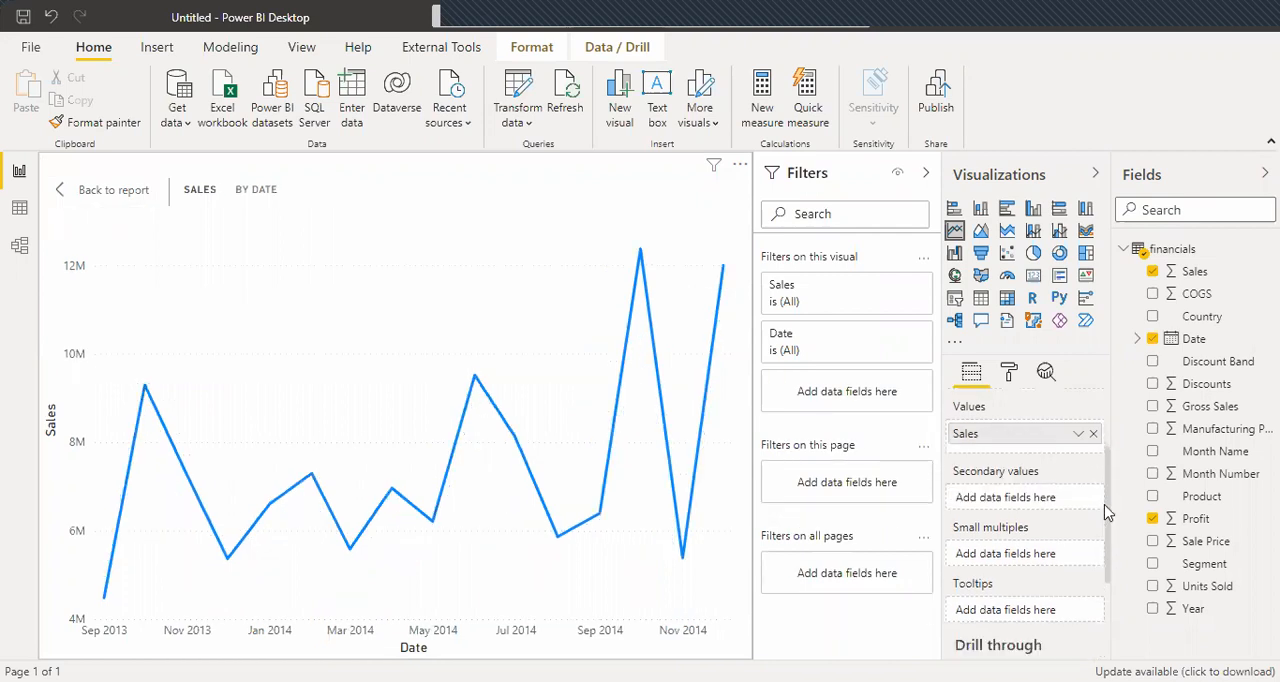
# Add a forecast to the Sales by Date line chart from its analytics options.
pyautogui.scroll(3, 1104, 440)
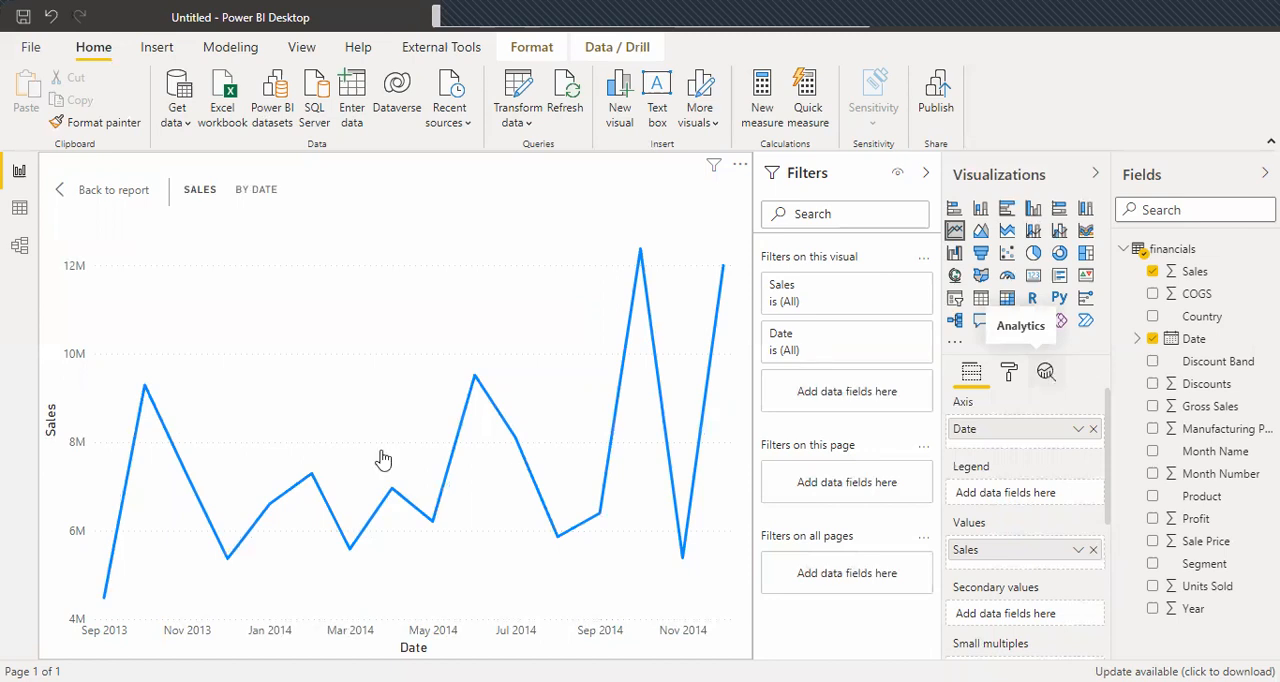
pyautogui.click(1047, 374)
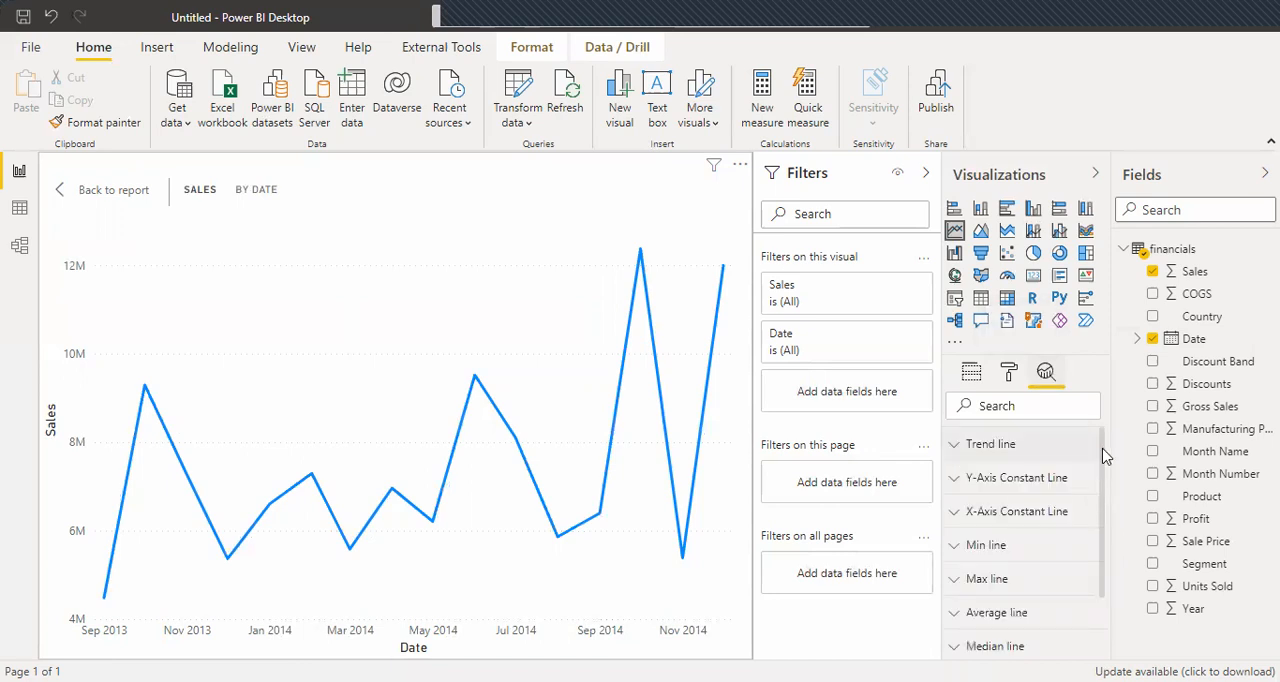
pyautogui.scroll(-1, 1103, 480)
pyautogui.scroll(-2, 1106, 578)
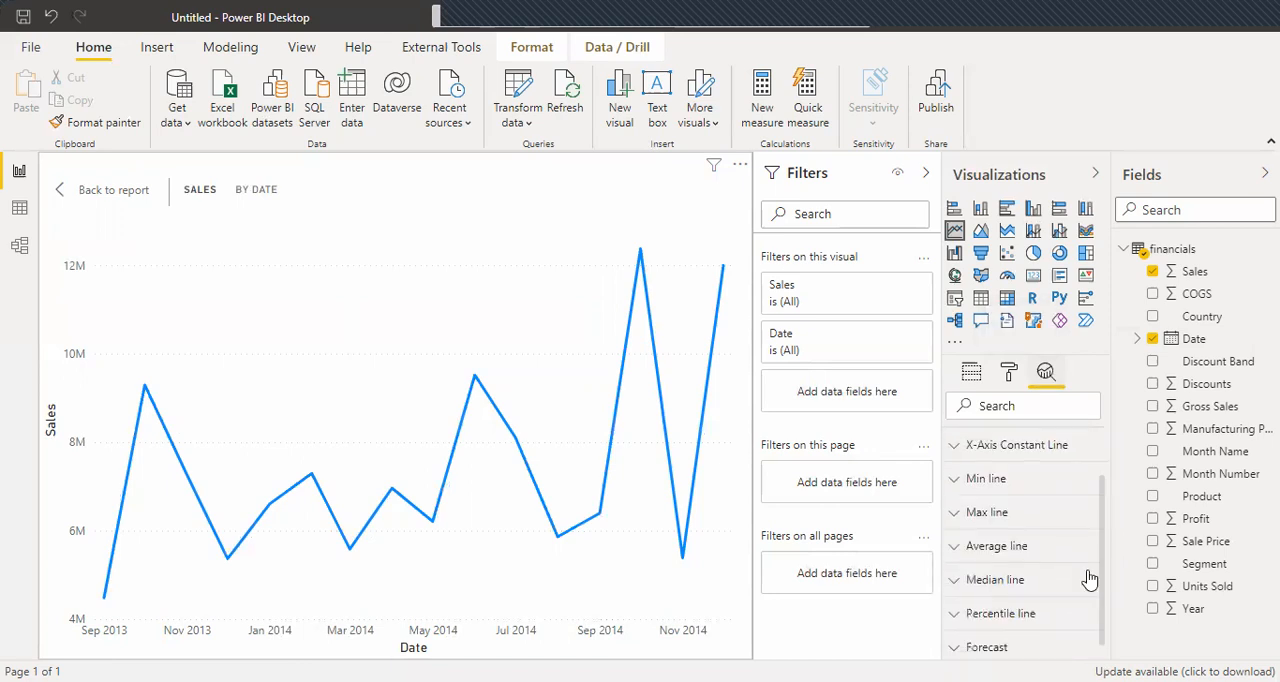
pyautogui.scroll(-1, 1090, 580)
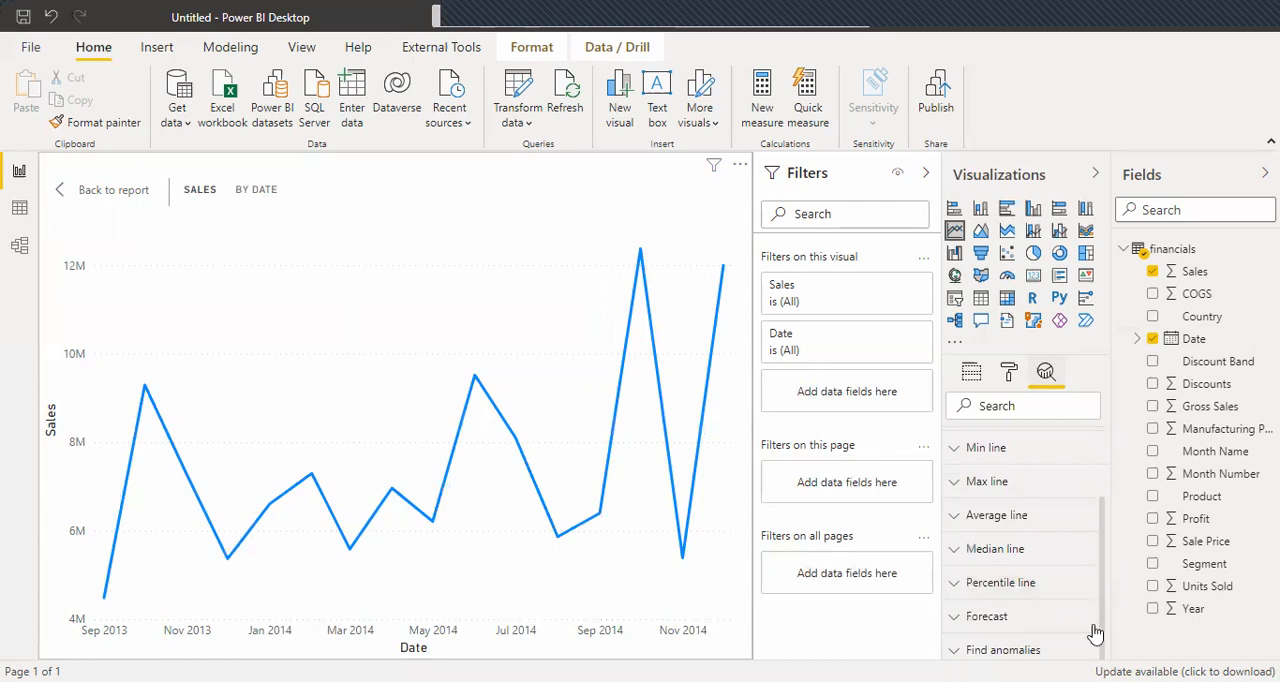
pyautogui.click(986, 617)
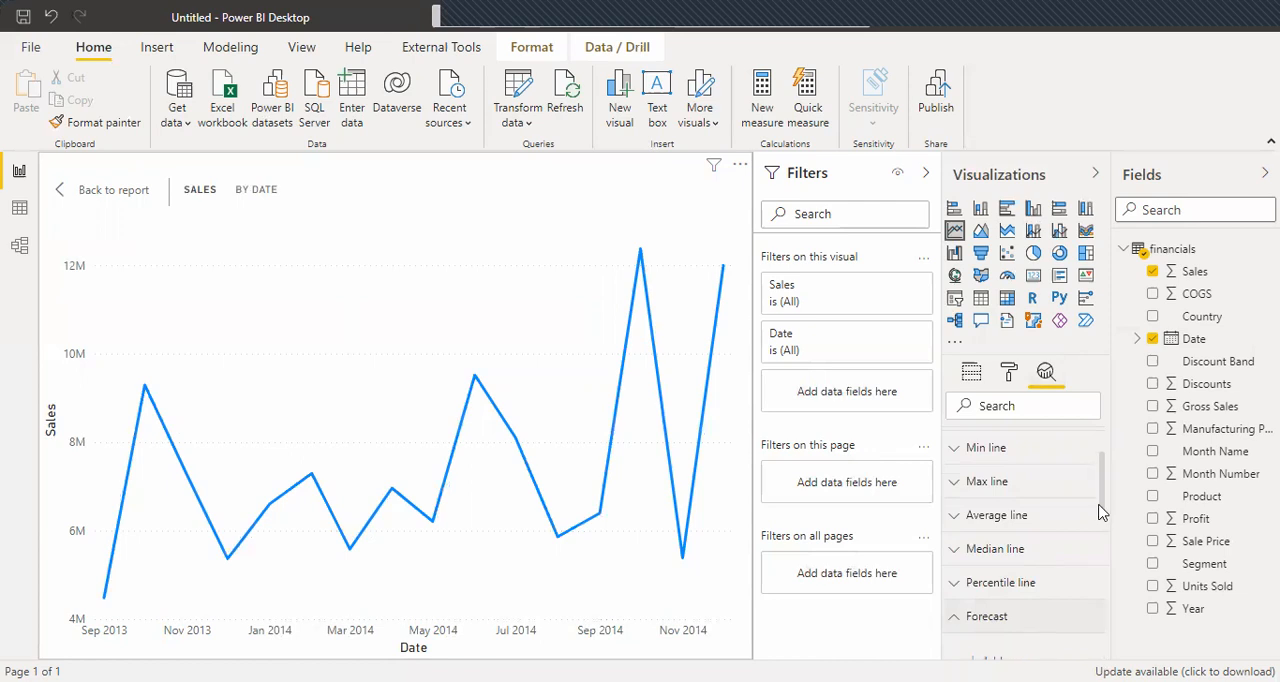
pyautogui.scroll(-3, 975, 540)
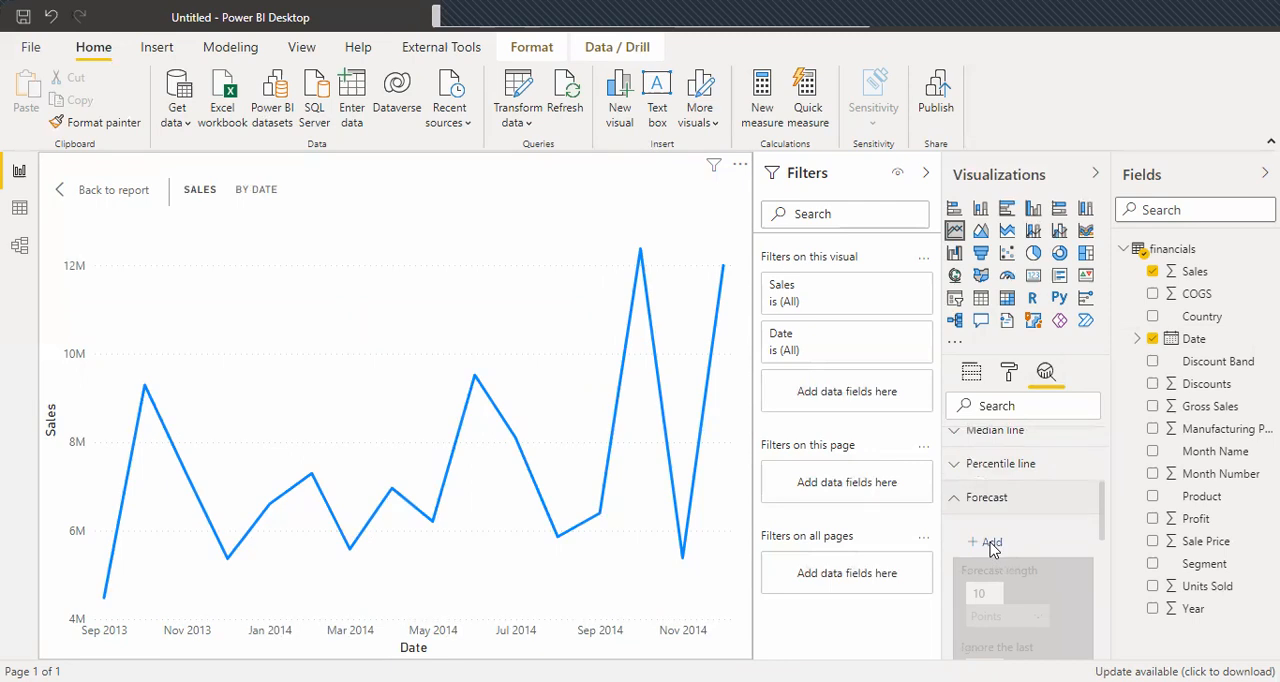
pyautogui.click(991, 542)
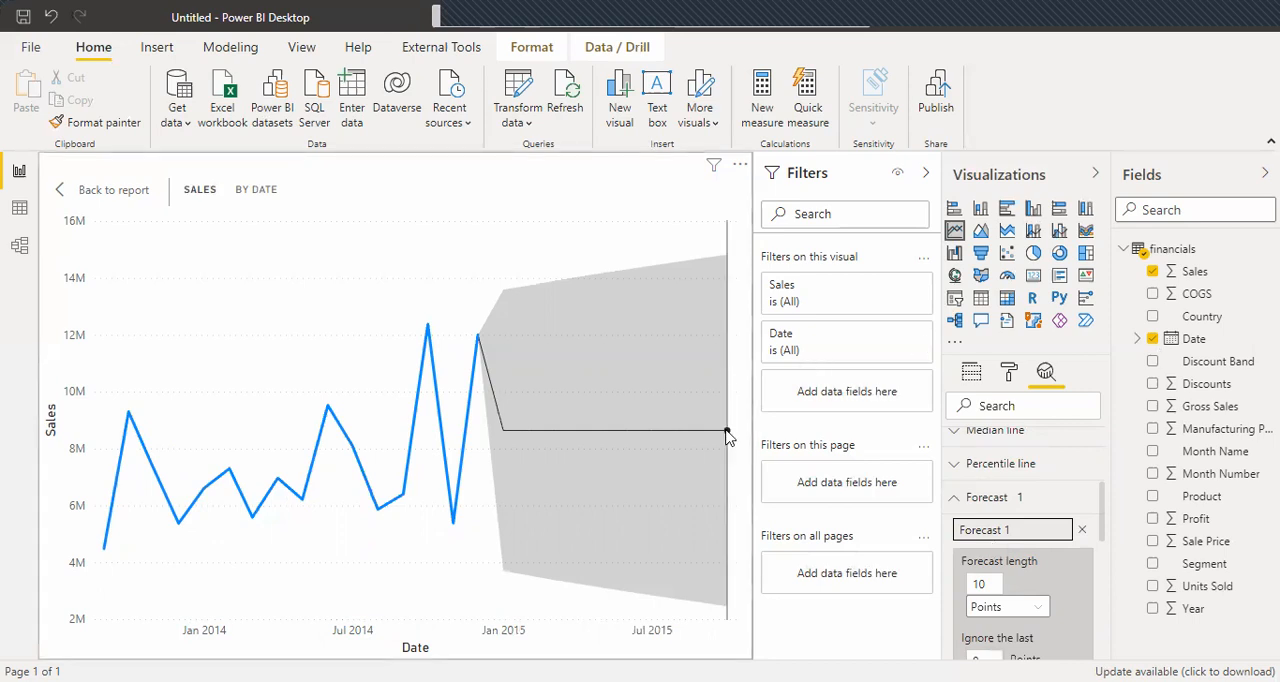
# Set the forecast length to 12 points.
pyautogui.moveTo(727, 435)
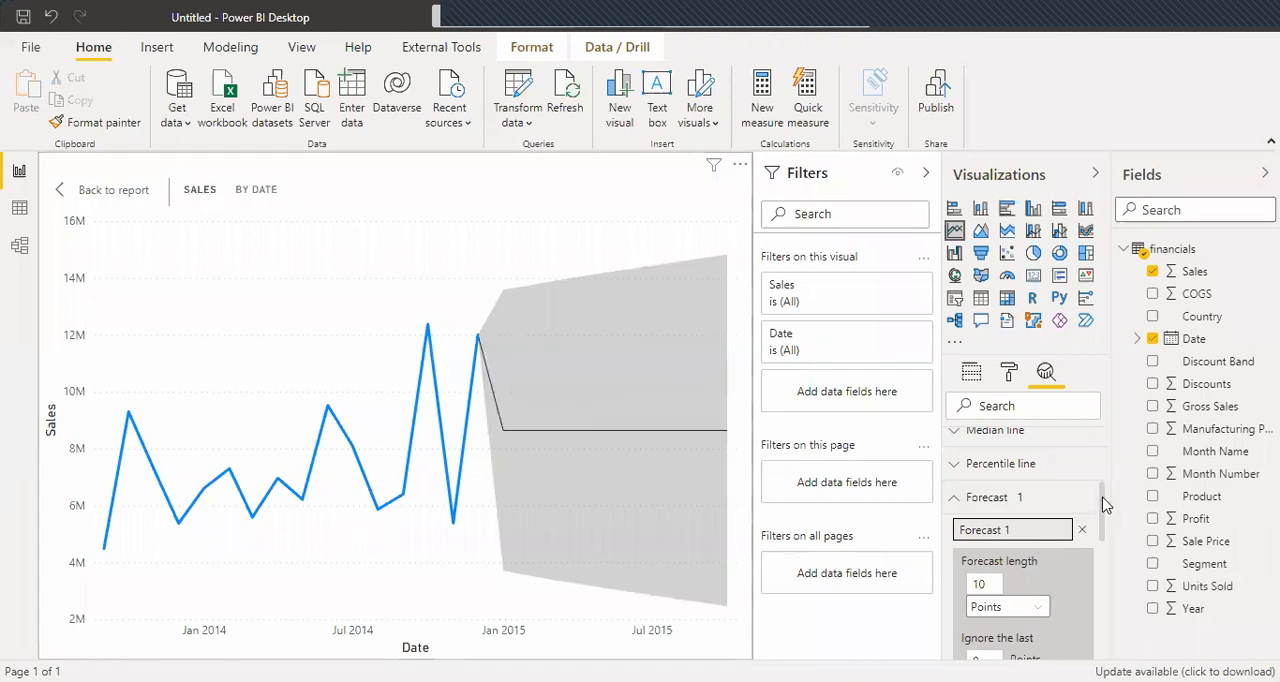
pyautogui.scroll(-1, 1107, 519)
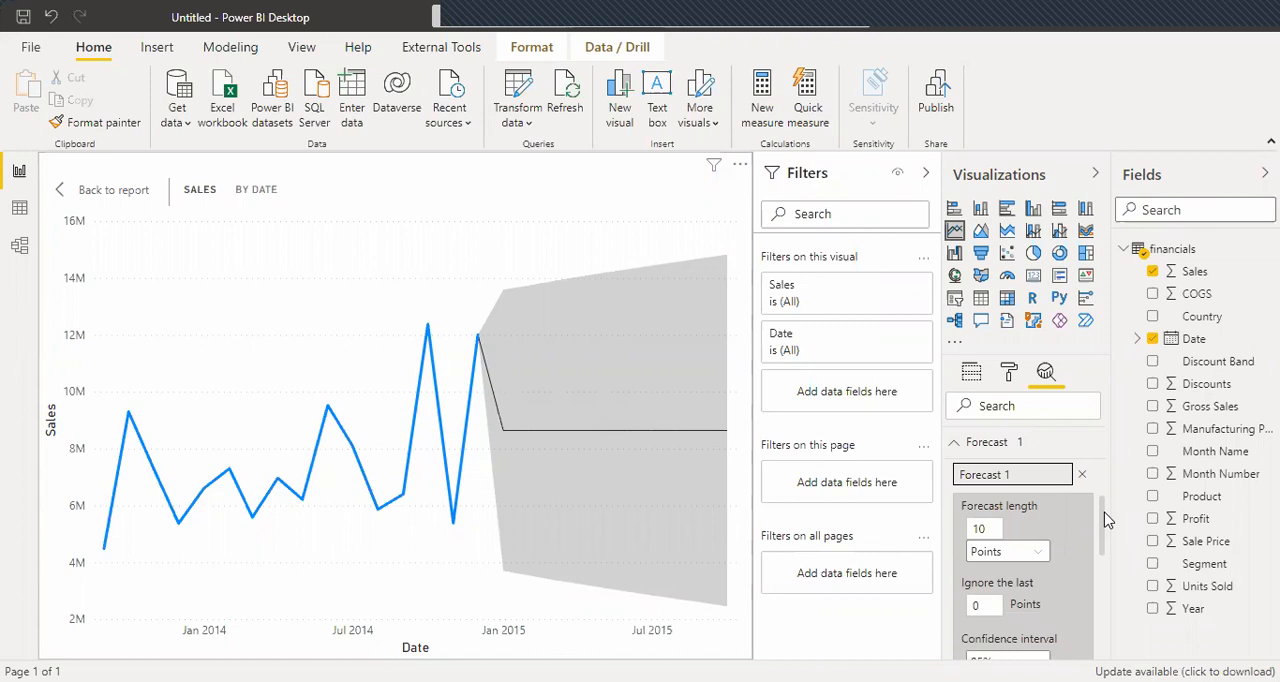
pyautogui.scroll(-1, 1106, 521)
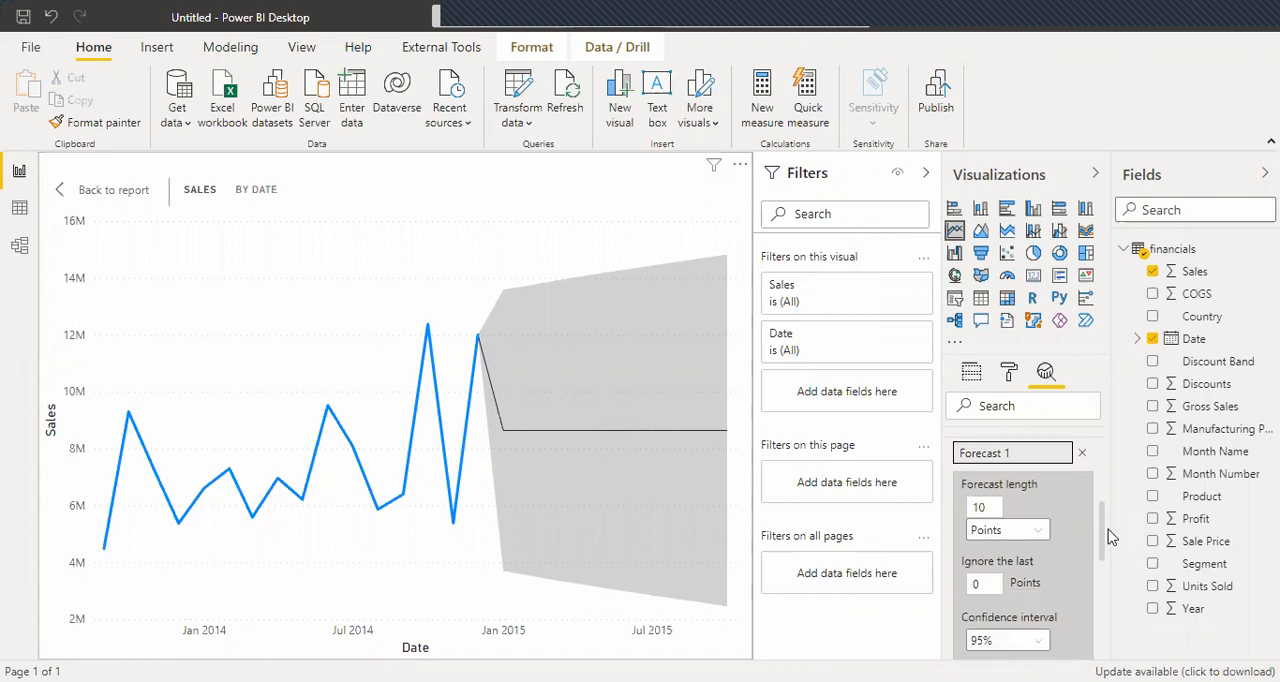
pyautogui.scroll(-1, 1113, 539)
pyautogui.scroll(-1, 1113, 540)
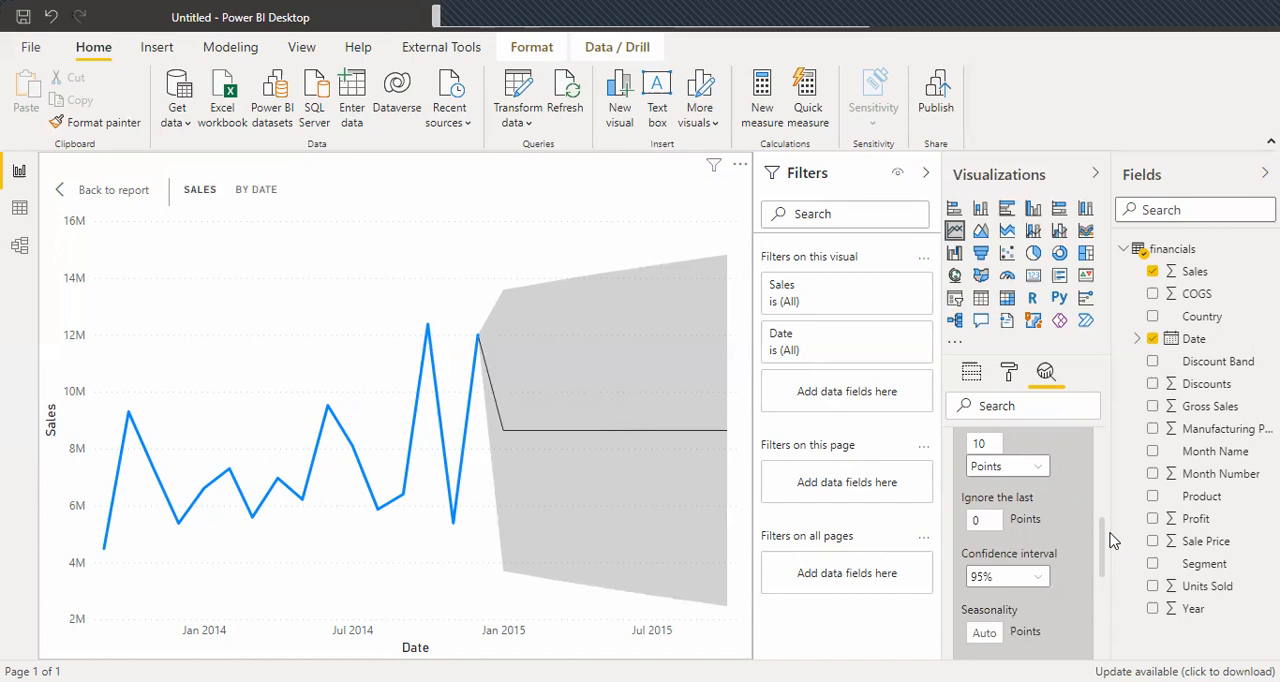
pyautogui.click(991, 444)
pyautogui.press('BackSpace')
pyautogui.write('2')
# Set the forecast's confidence interval to 90% and its seasonality to 2 points, and apply the forecast settings.
pyautogui.scroll(-1, 1103, 531)
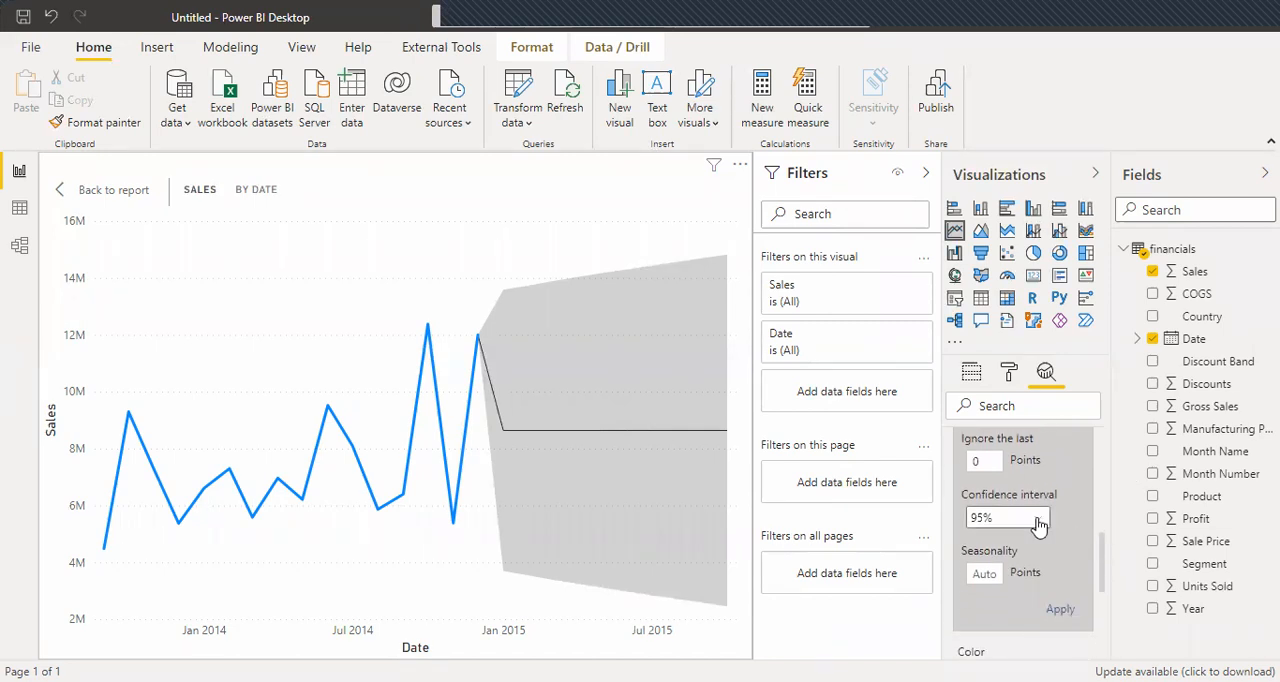
pyautogui.click(1035, 518)
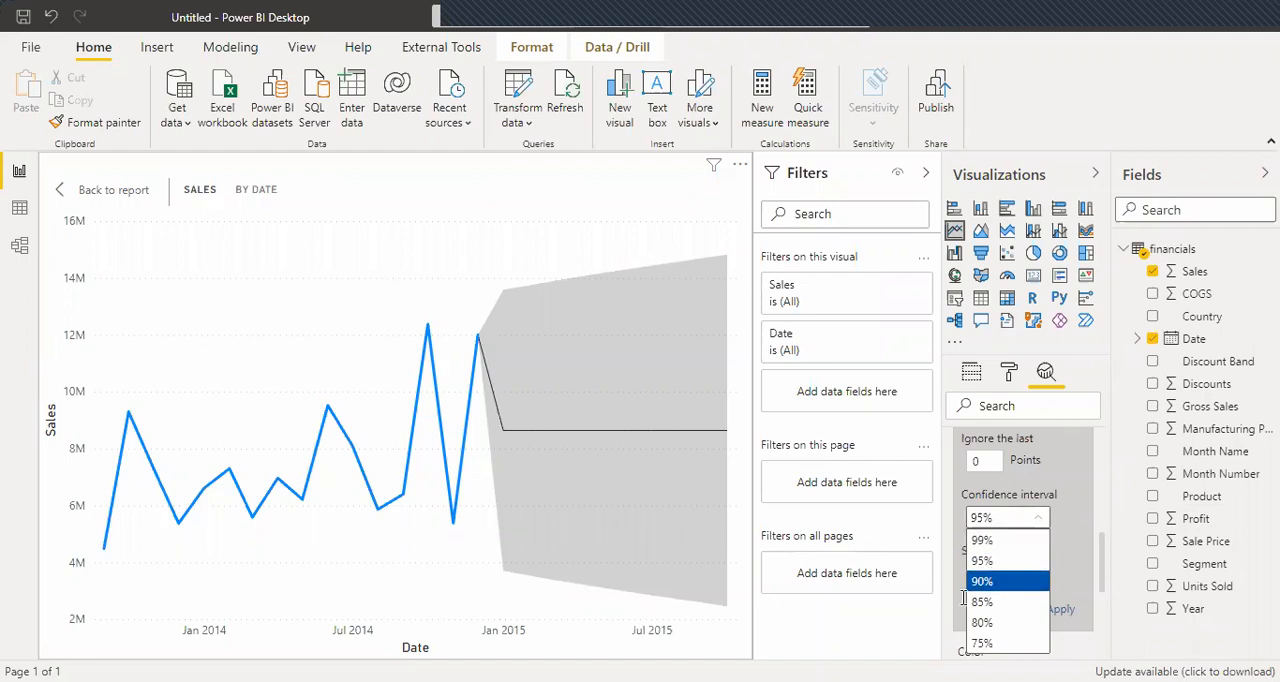
pyautogui.click(993, 580)
pyautogui.click(986, 574)
pyautogui.write('2')
pyautogui.click(1062, 610)
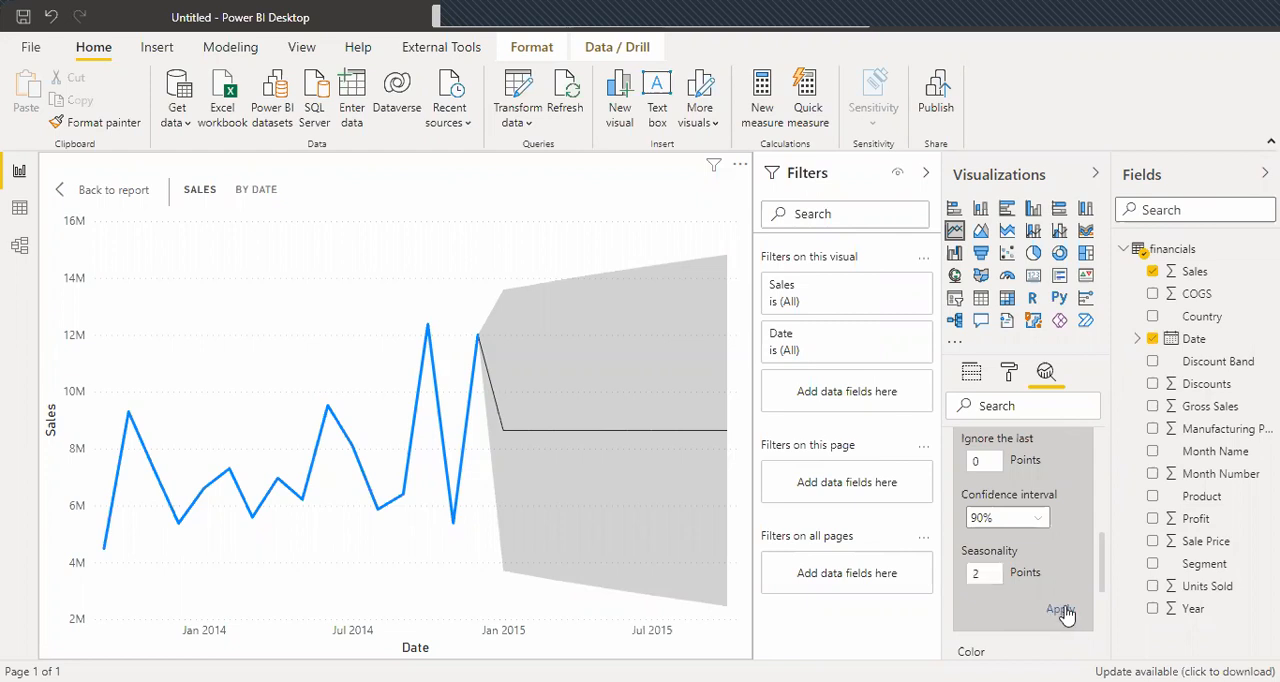
pyautogui.click(1063, 611)
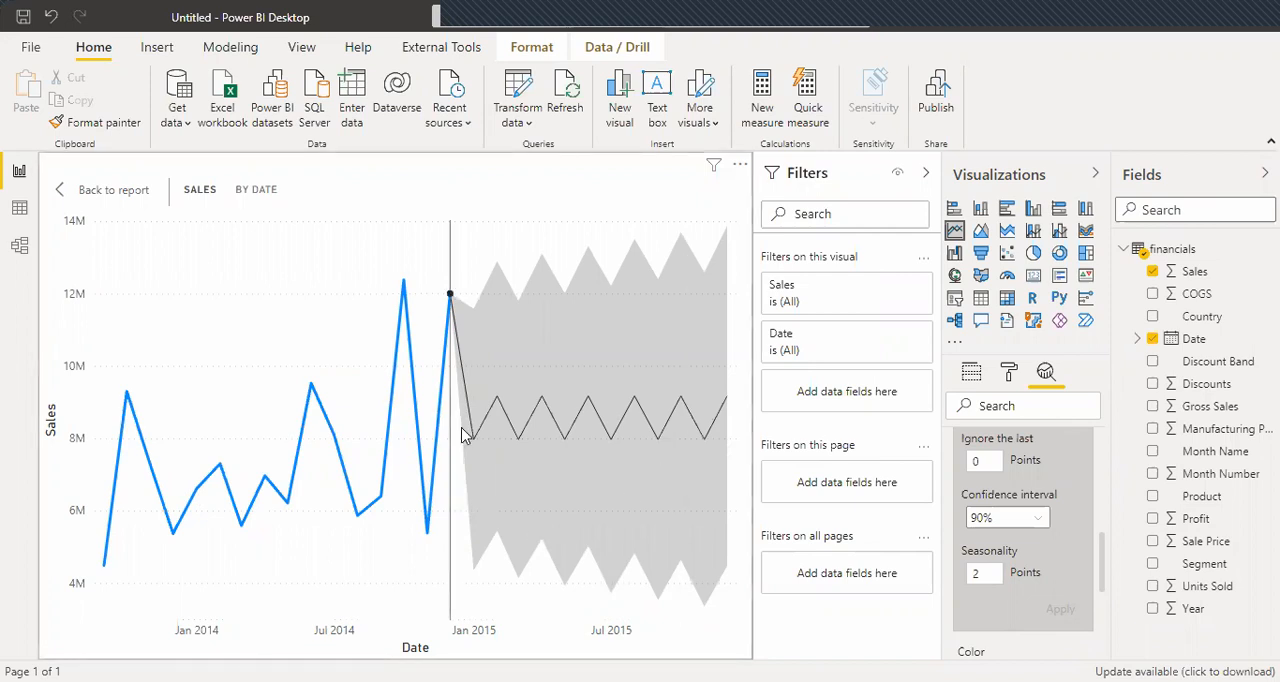
# Leave the line chart's focus mode and delete Forecast 1 from its analytics.
pyautogui.moveTo(618, 441)
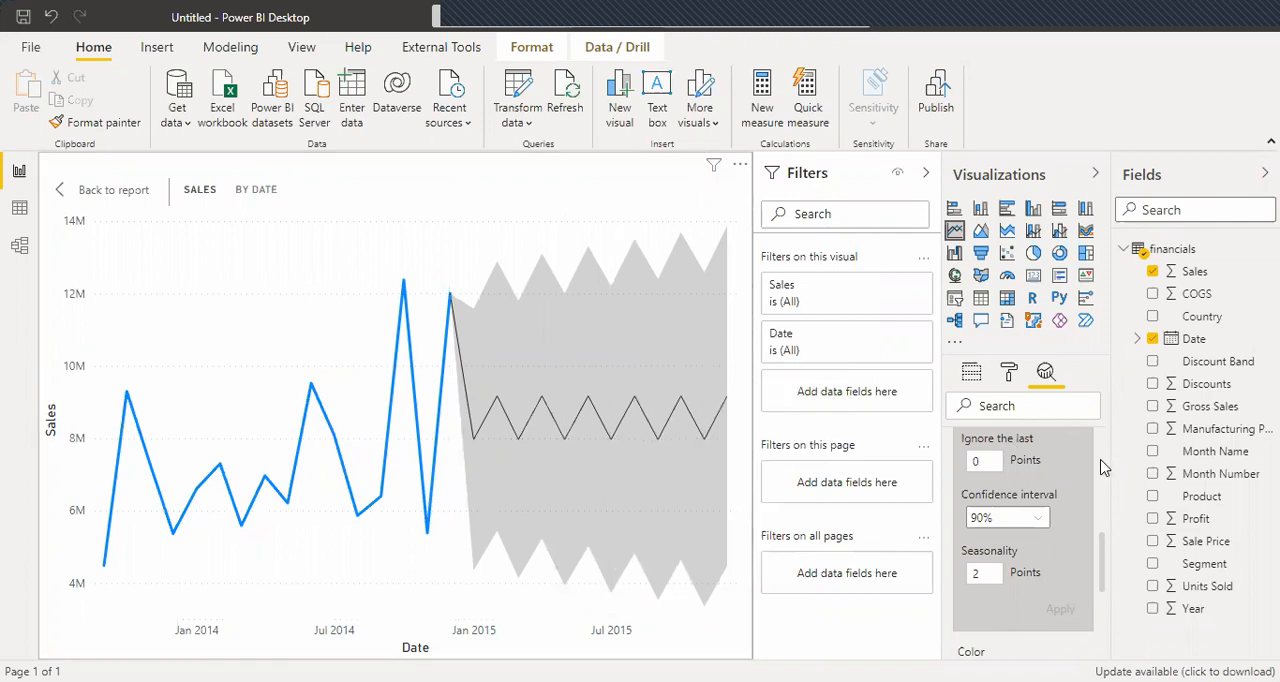
pyautogui.scroll(3, 1103, 467)
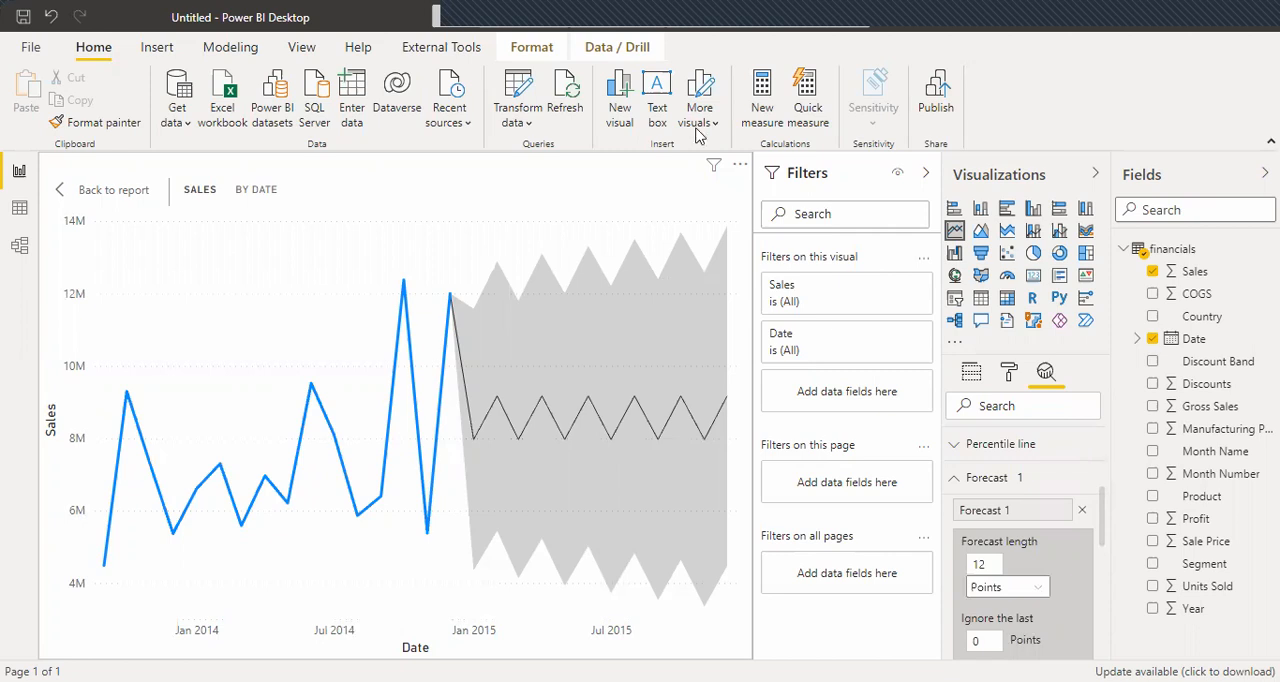
pyautogui.click(85, 190)
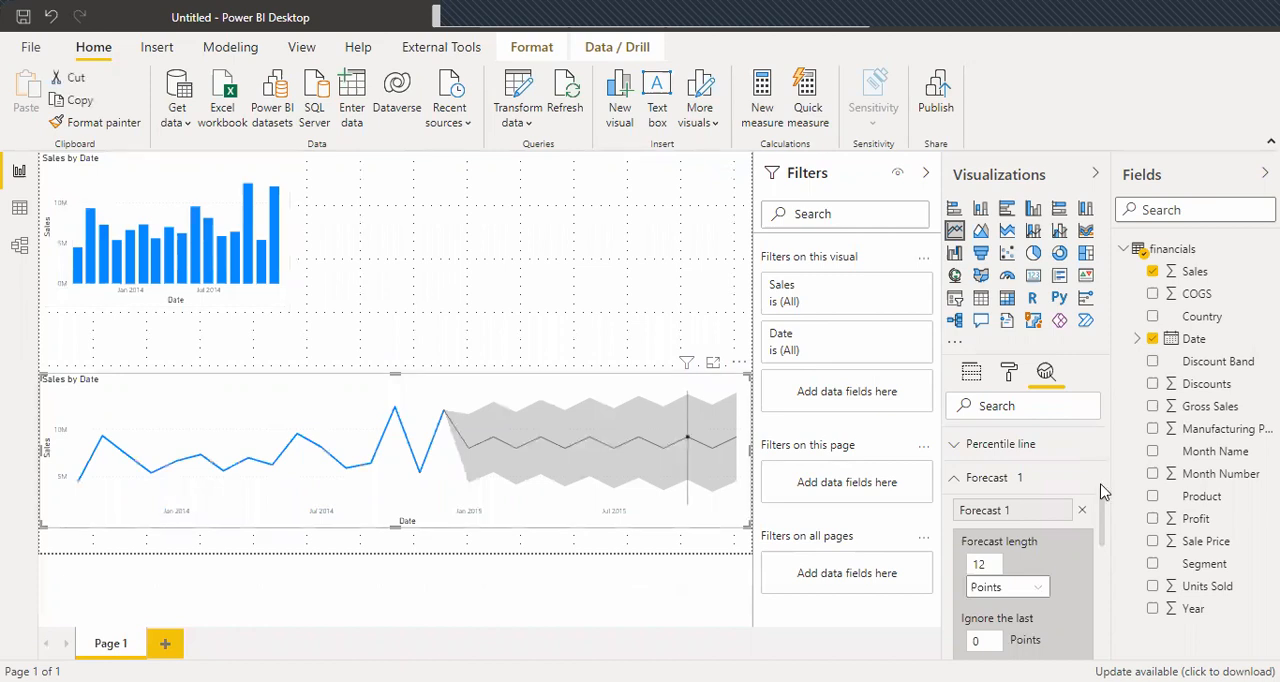
pyautogui.click(1083, 511)
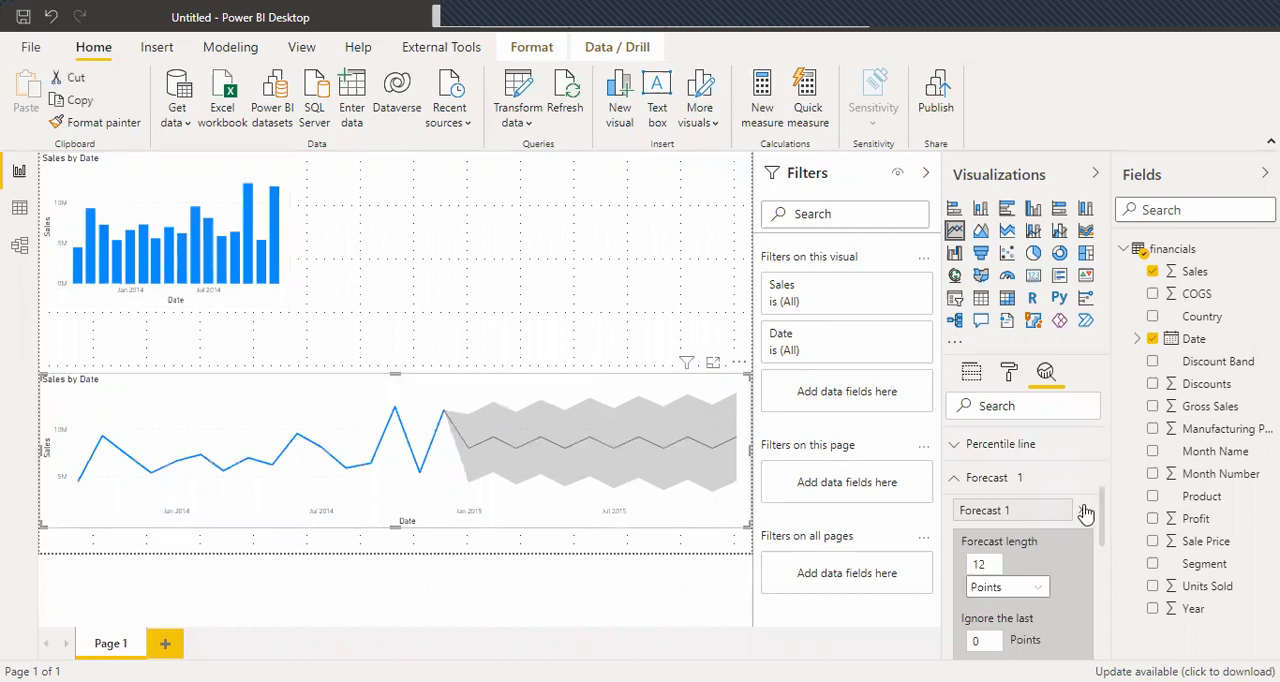
# Try splitting the Sales by Date line chart into small multiples by Discount Band, and remove that field again.
pyautogui.click(971, 376)
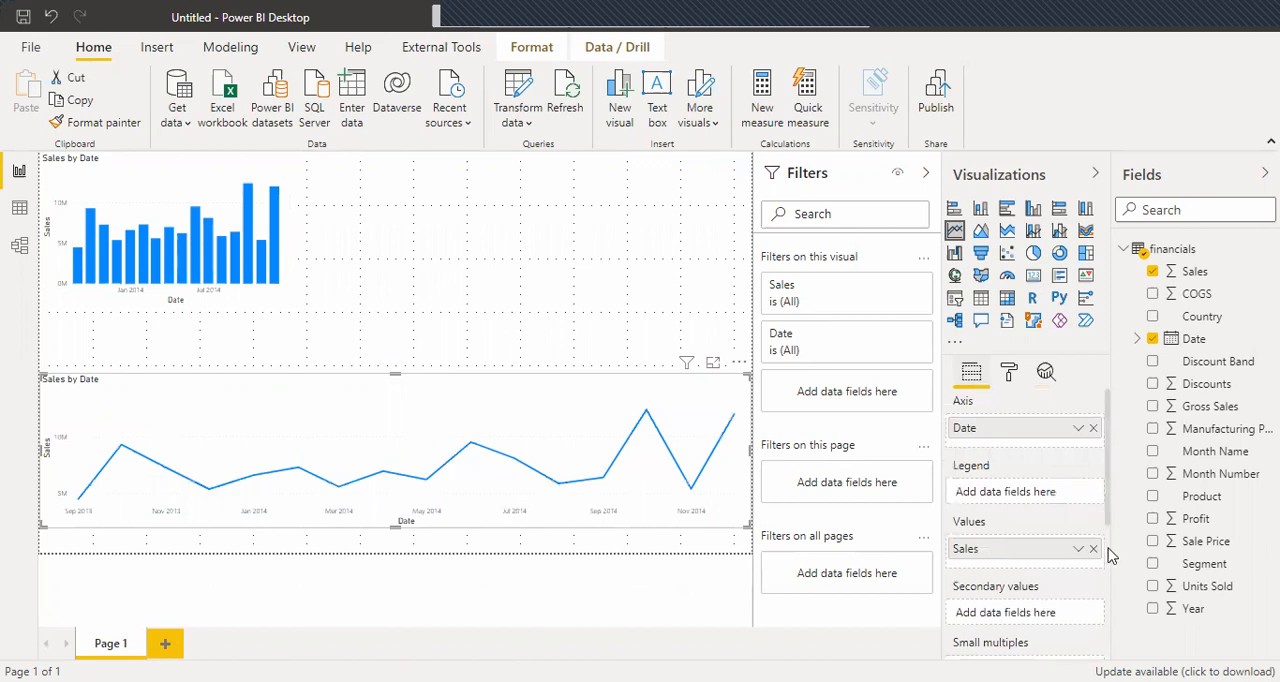
pyautogui.scroll(-1, 1100, 556)
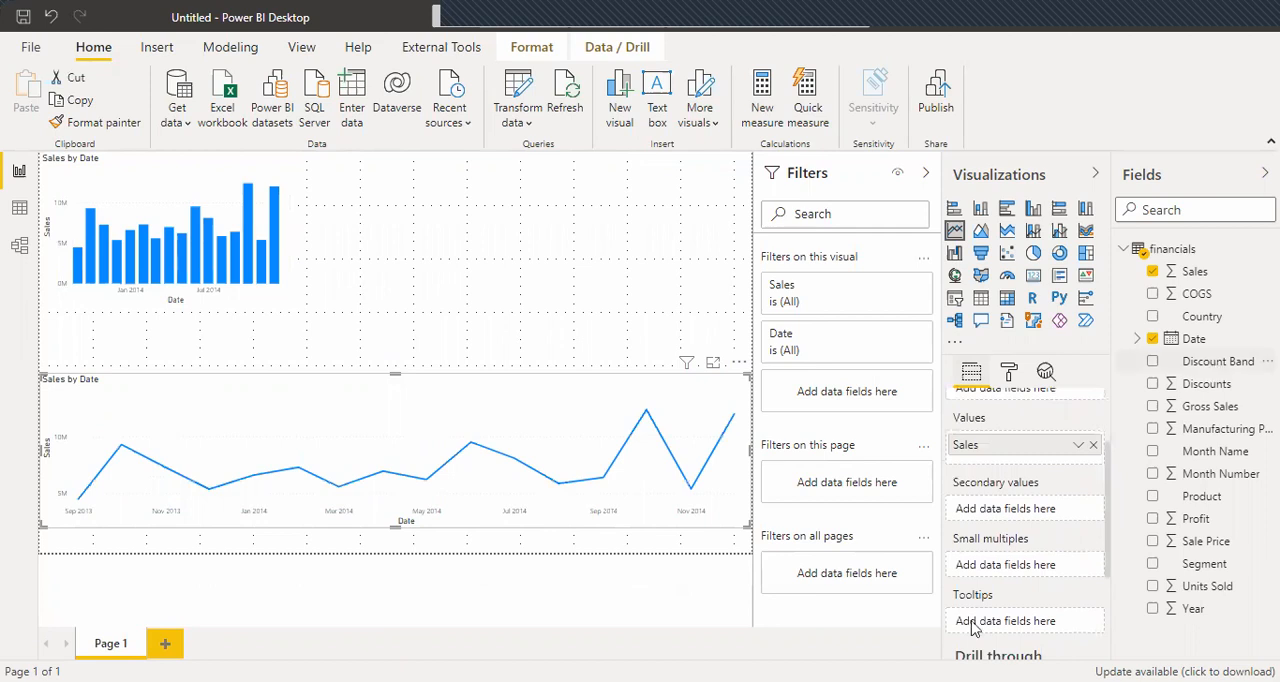
pyautogui.moveTo(1013, 575); pyautogui.dragTo(1013, 575)
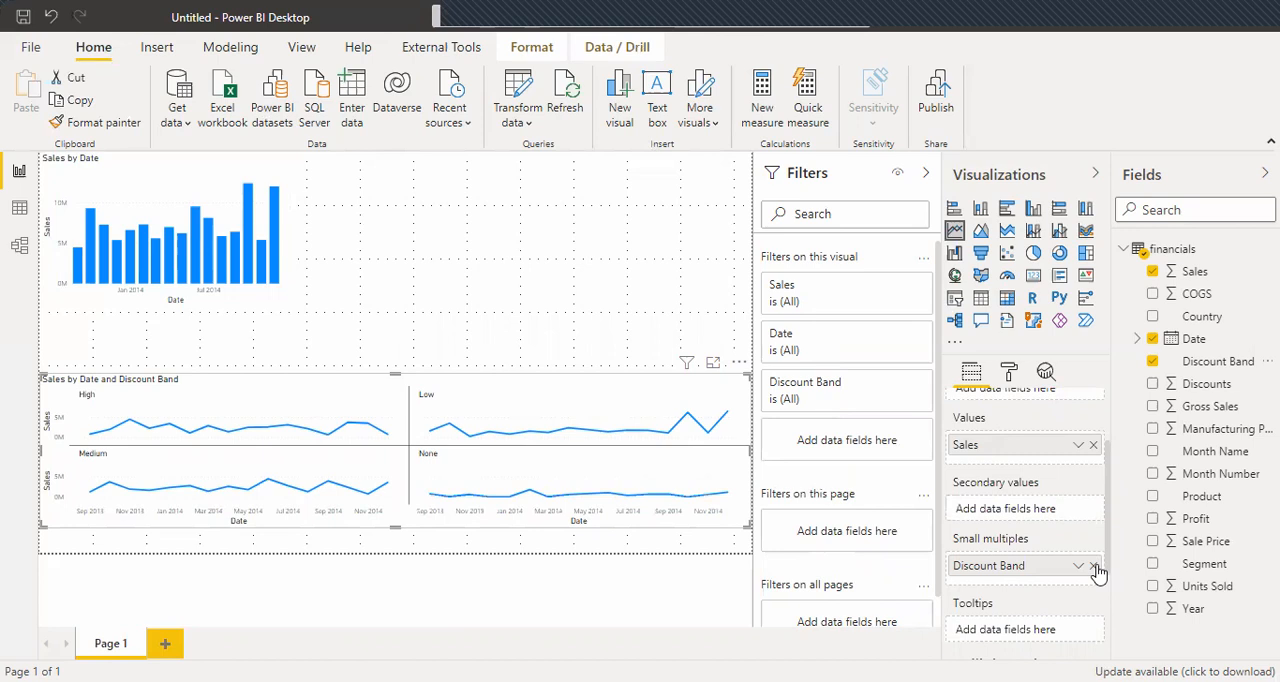
pyautogui.click(1095, 567)
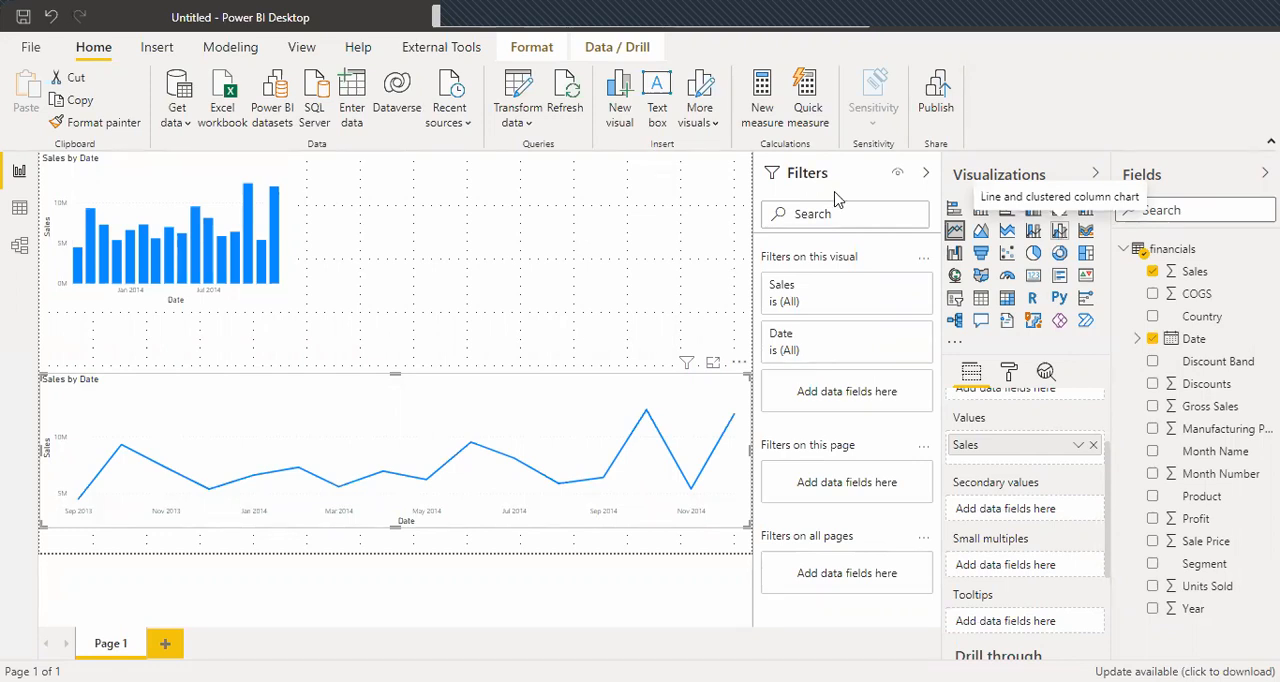
pyautogui.click(588, 304)
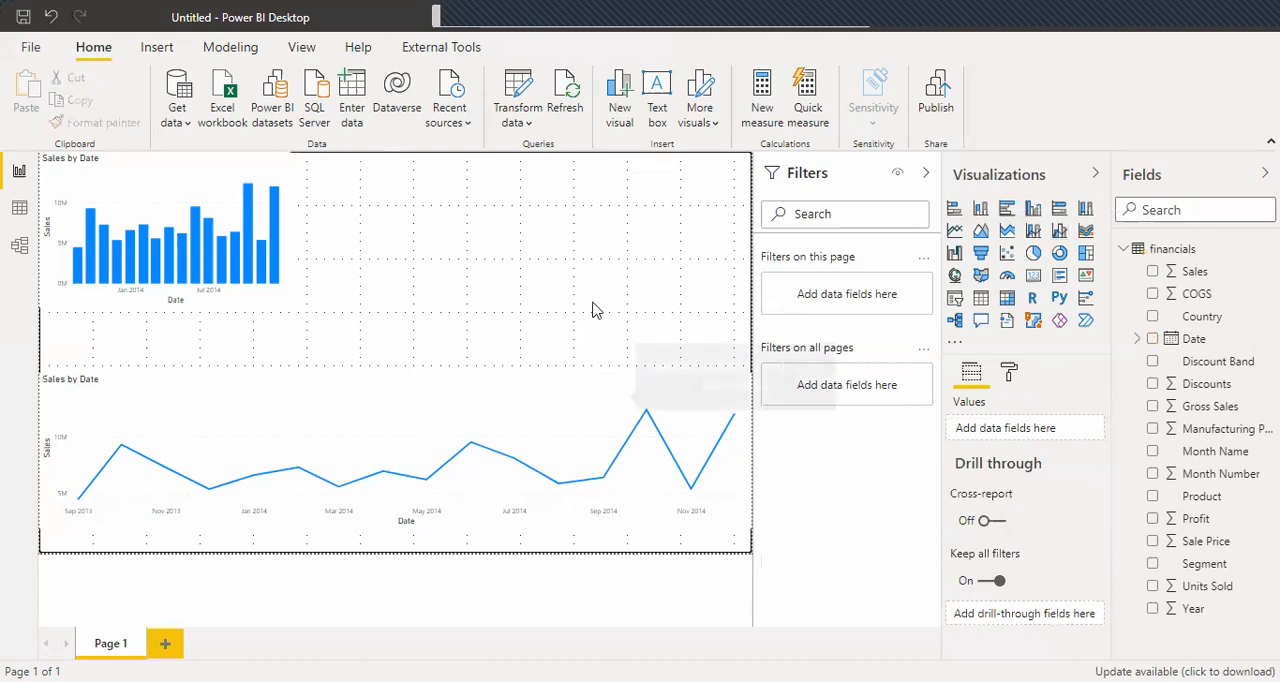
# Add a second report page and load the file Quote-Equity-TATAMOTORS-EQ-05-06-2020-to-05-06-2021.csv as a new data source.
pyautogui.moveTo(572, 456)
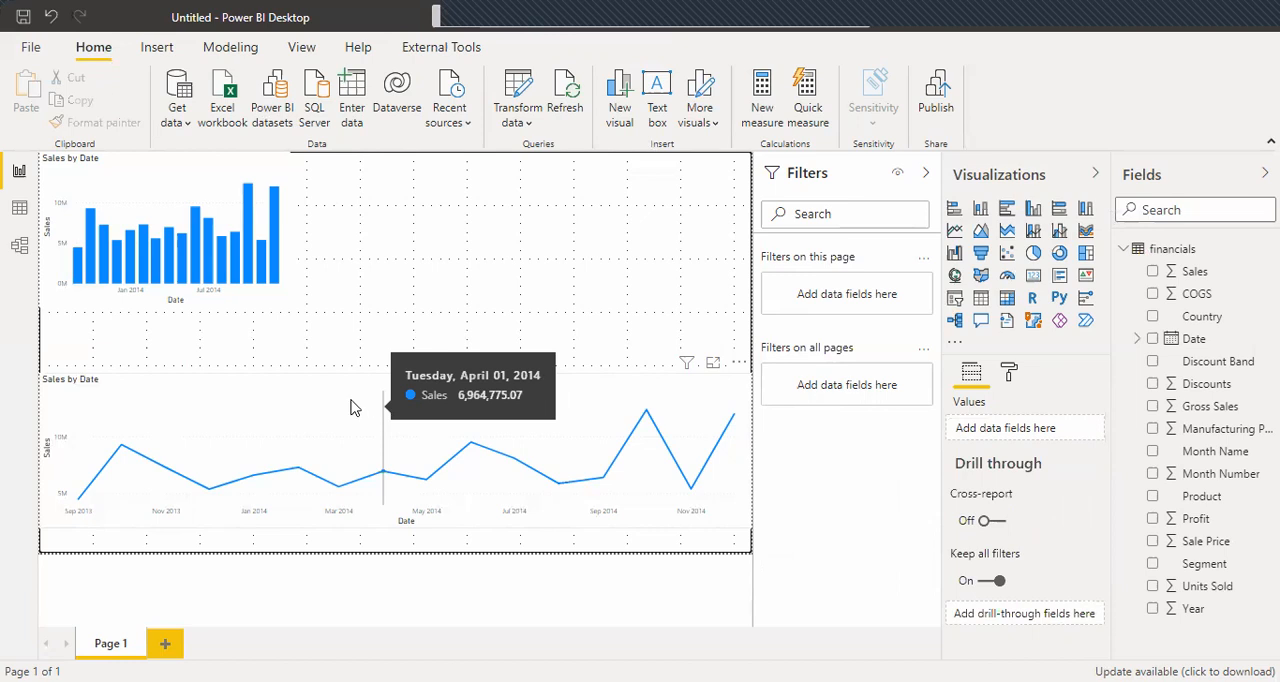
pyautogui.click(166, 644)
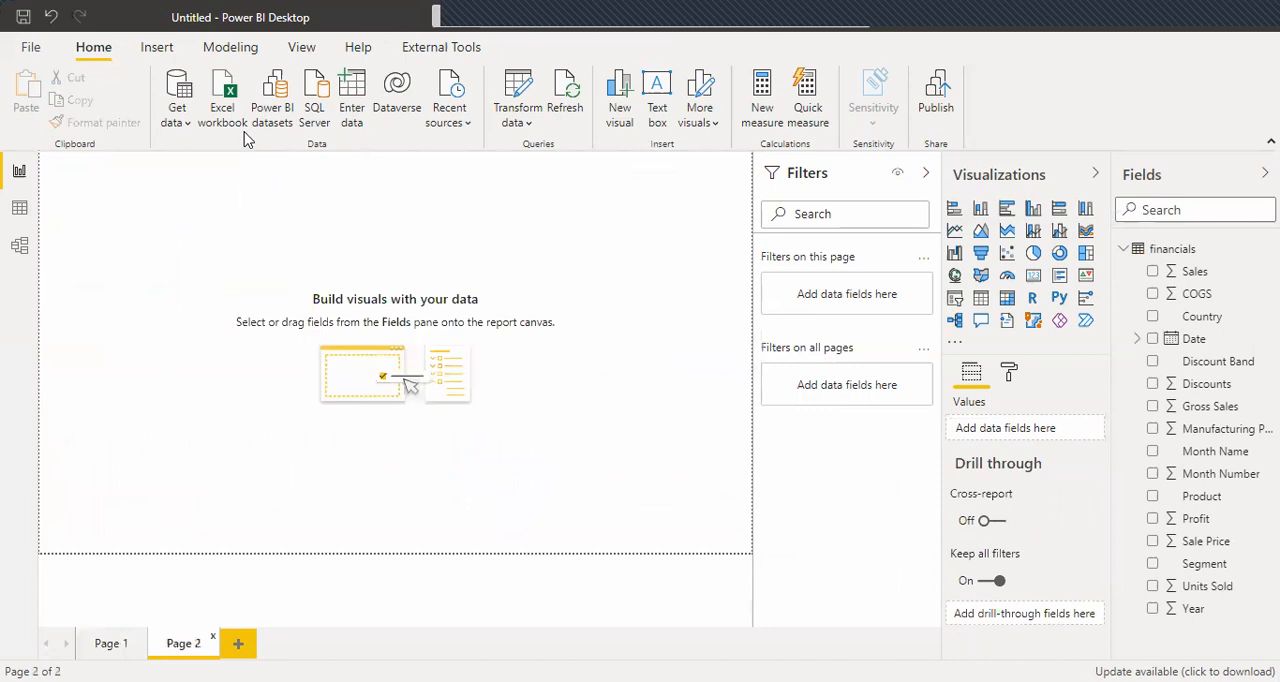
pyautogui.click(178, 122)
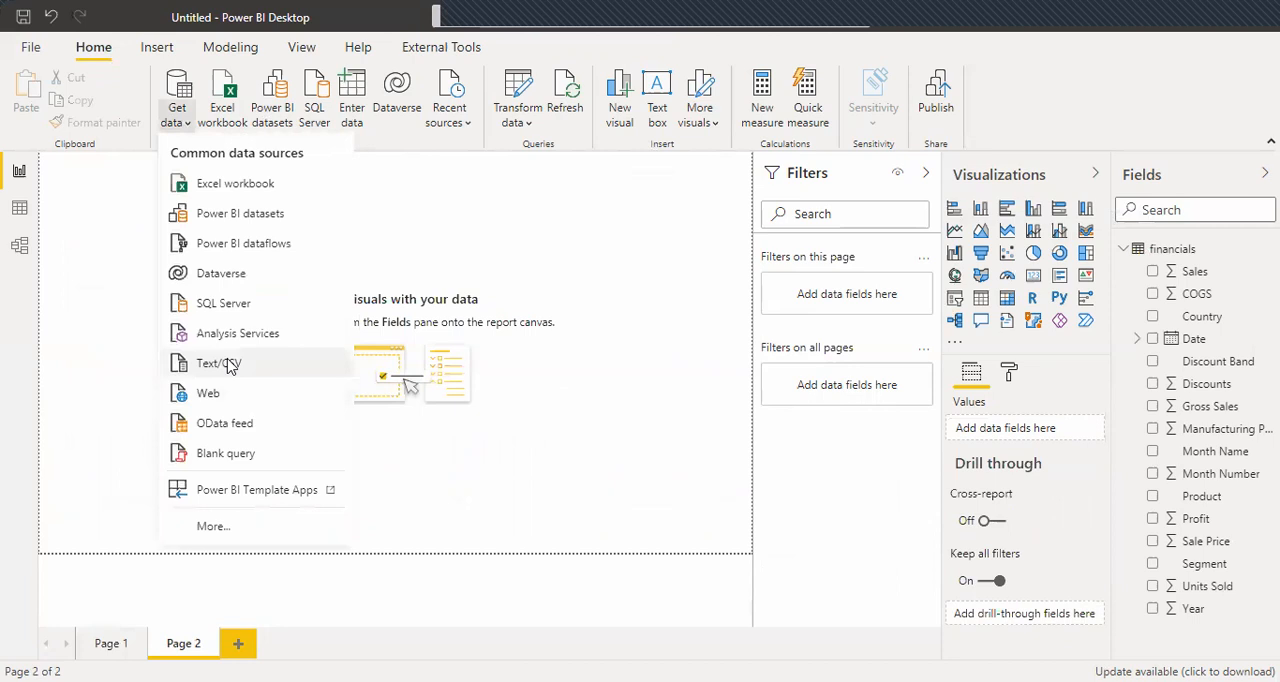
pyautogui.doubleClick(275, 212)
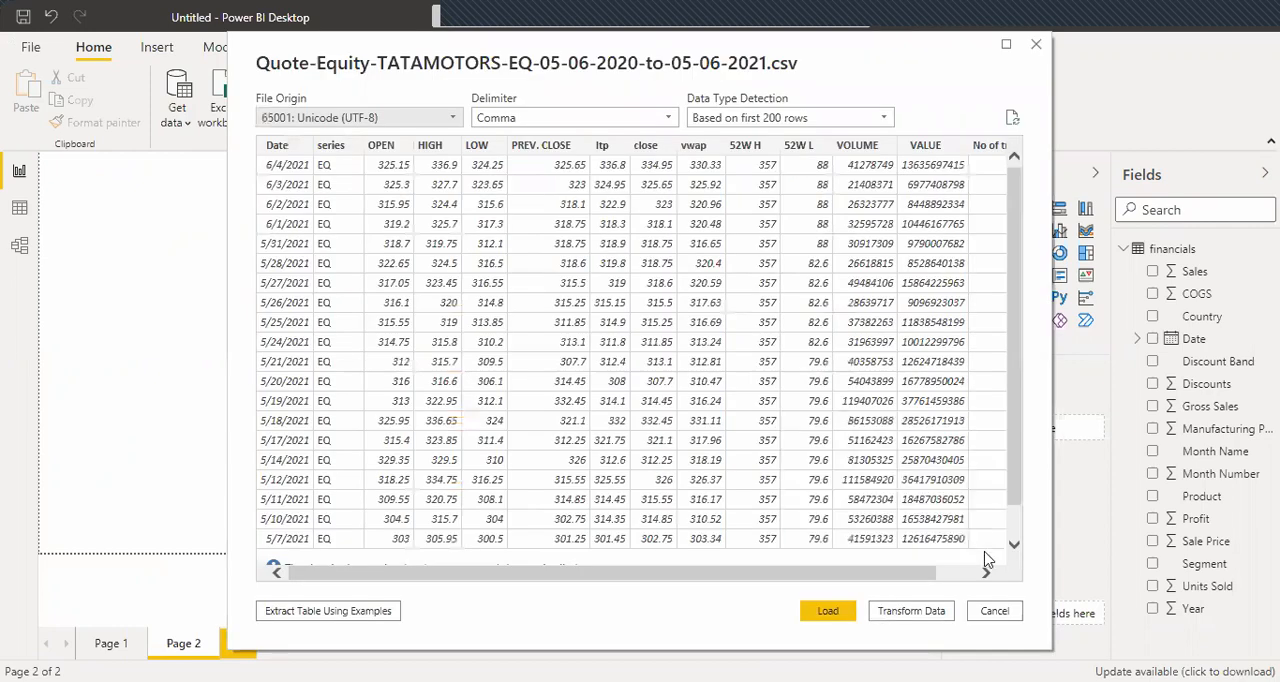
pyautogui.click(1016, 527)
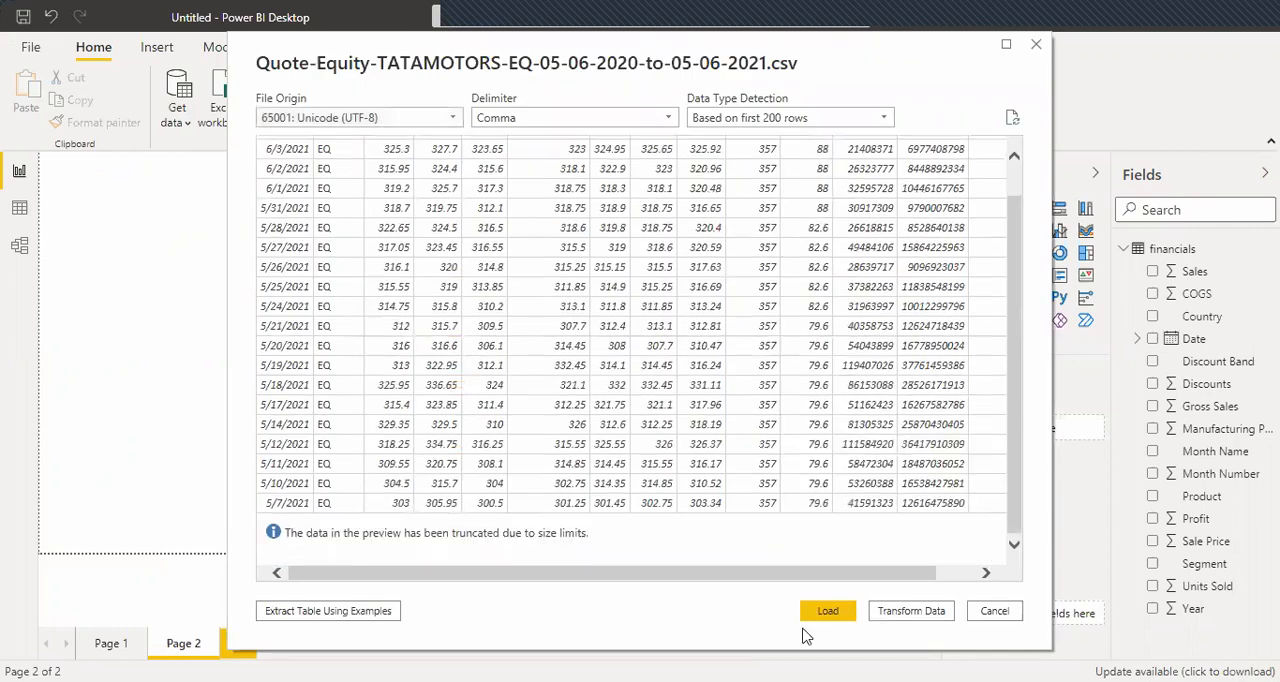
pyautogui.click(826, 614)
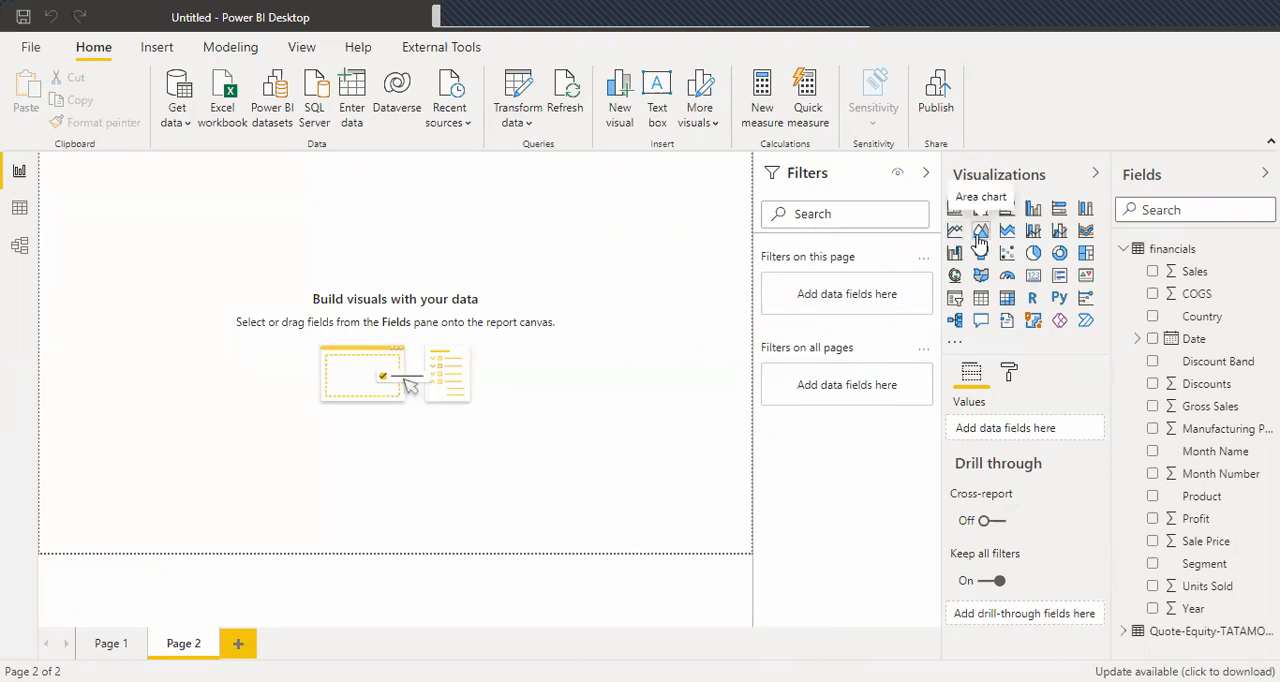
# Inspect the loaded Tata Motors table's rows and columns in the data view, and return to the report.
pyautogui.click(19, 208)
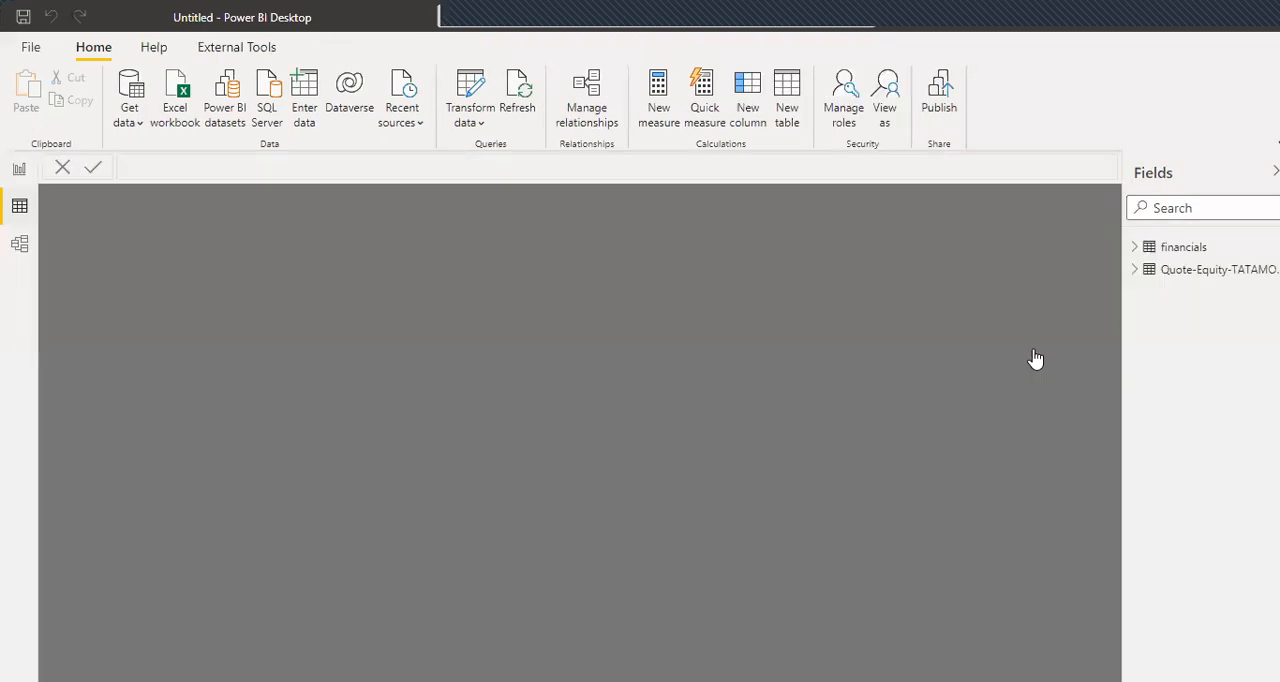
pyautogui.click(1215, 270)
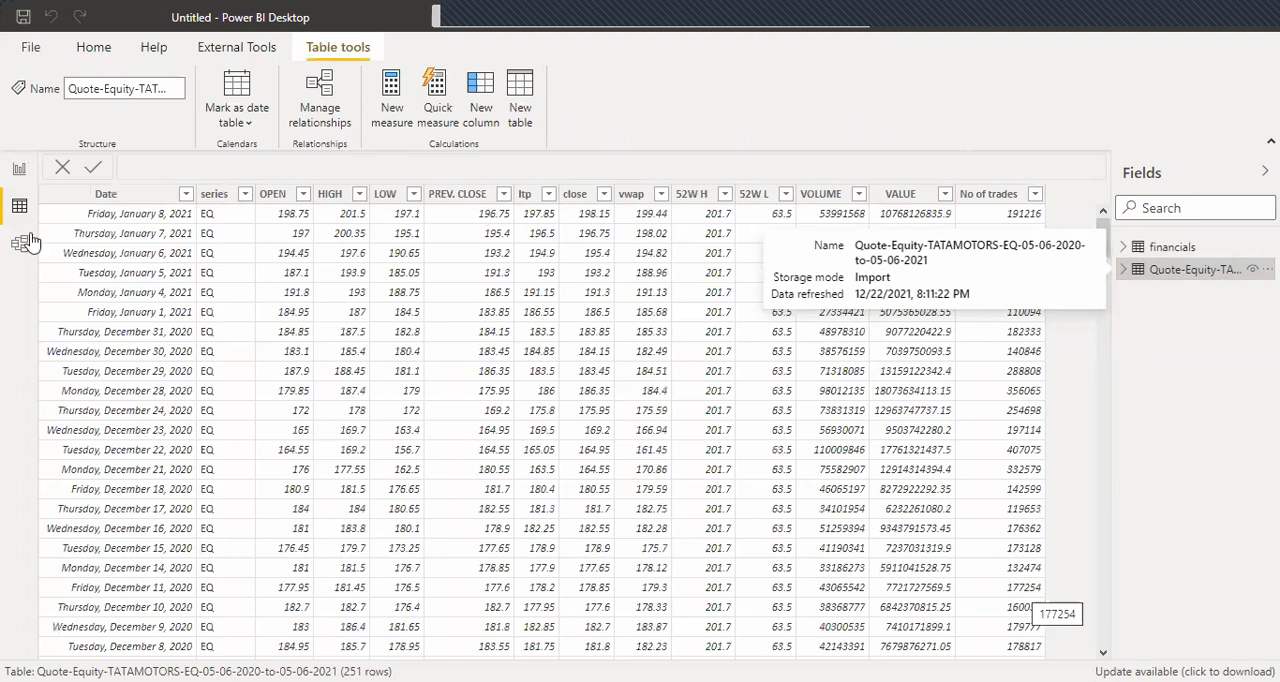
pyautogui.click(21, 173)
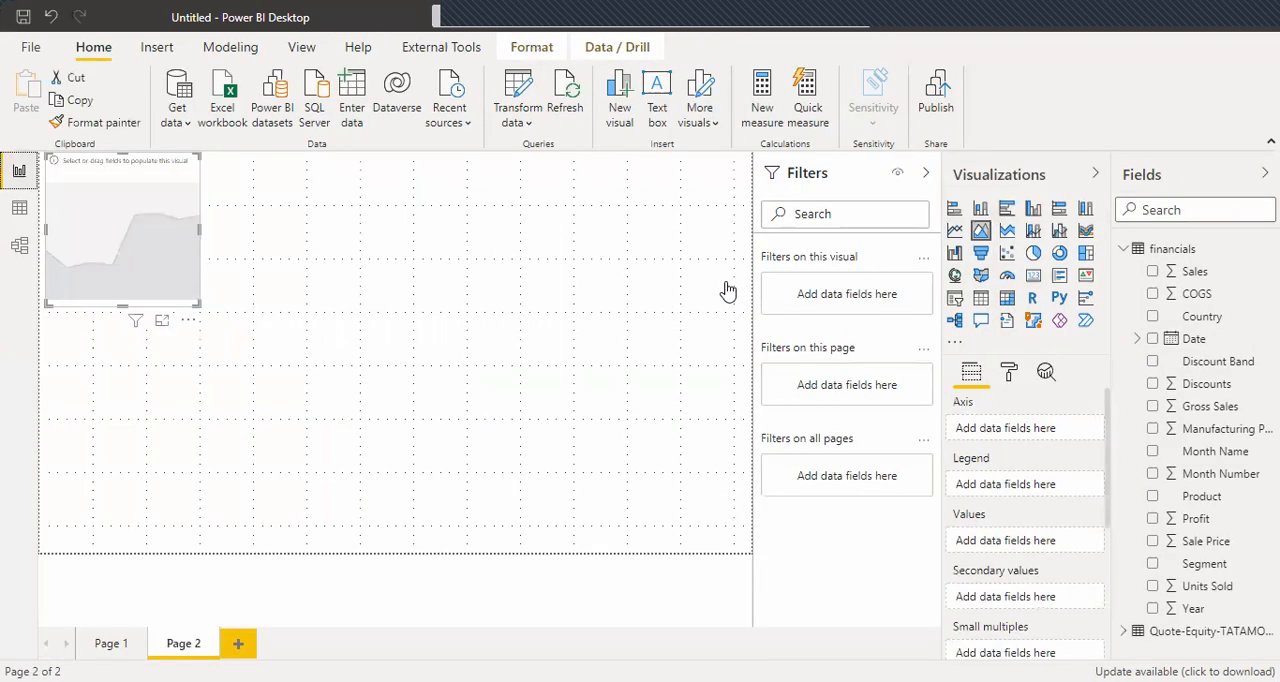
# Enlarge the empty area chart so it nearly fills Page 2.
pyautogui.moveTo(198, 303); pyautogui.dragTo(646, 571)
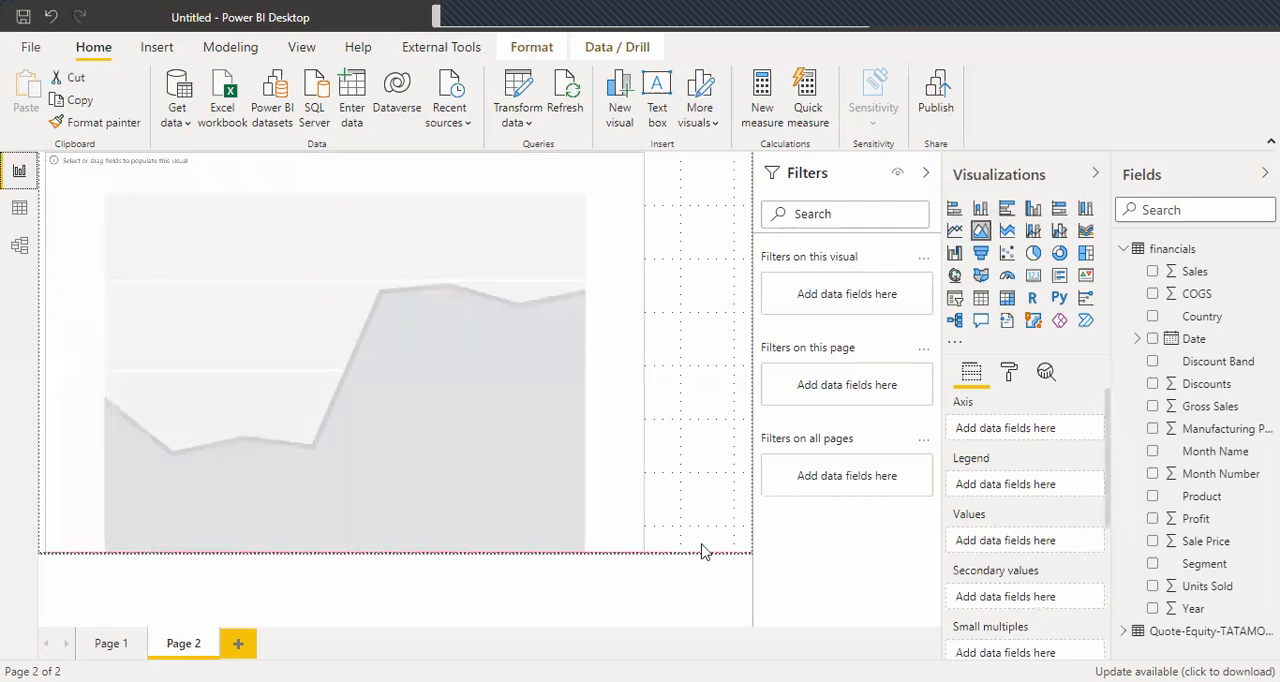
pyautogui.moveTo(730, 548); pyautogui.dragTo(731, 542)
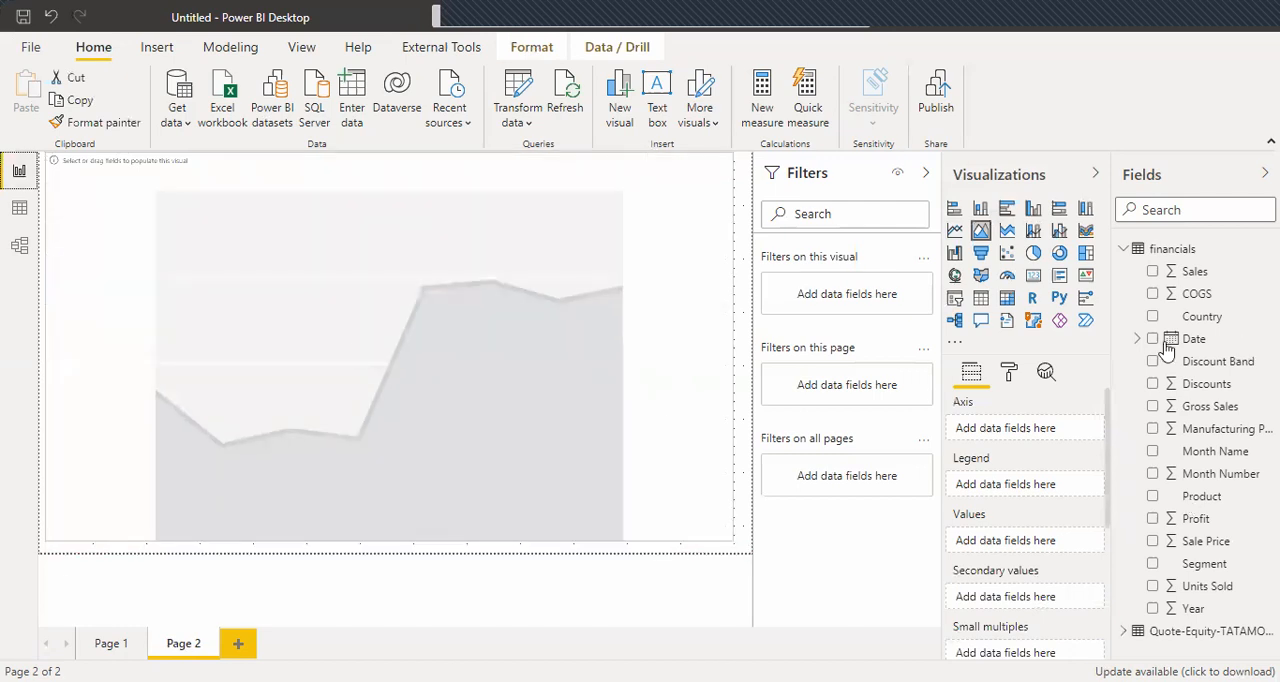
# Plot the Tata Motors table's OPEN by Date in the area chart, using plain Date instead of the date hierarchy.
pyautogui.click(1125, 250)
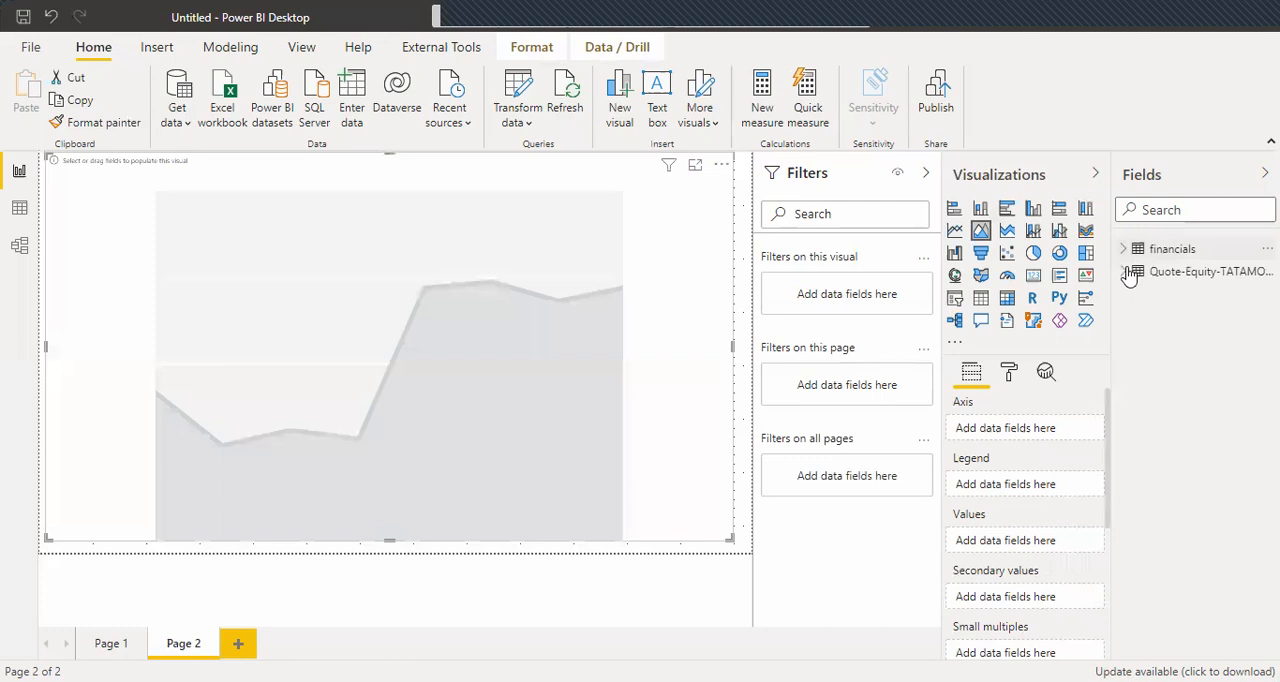
pyautogui.click(1125, 271)
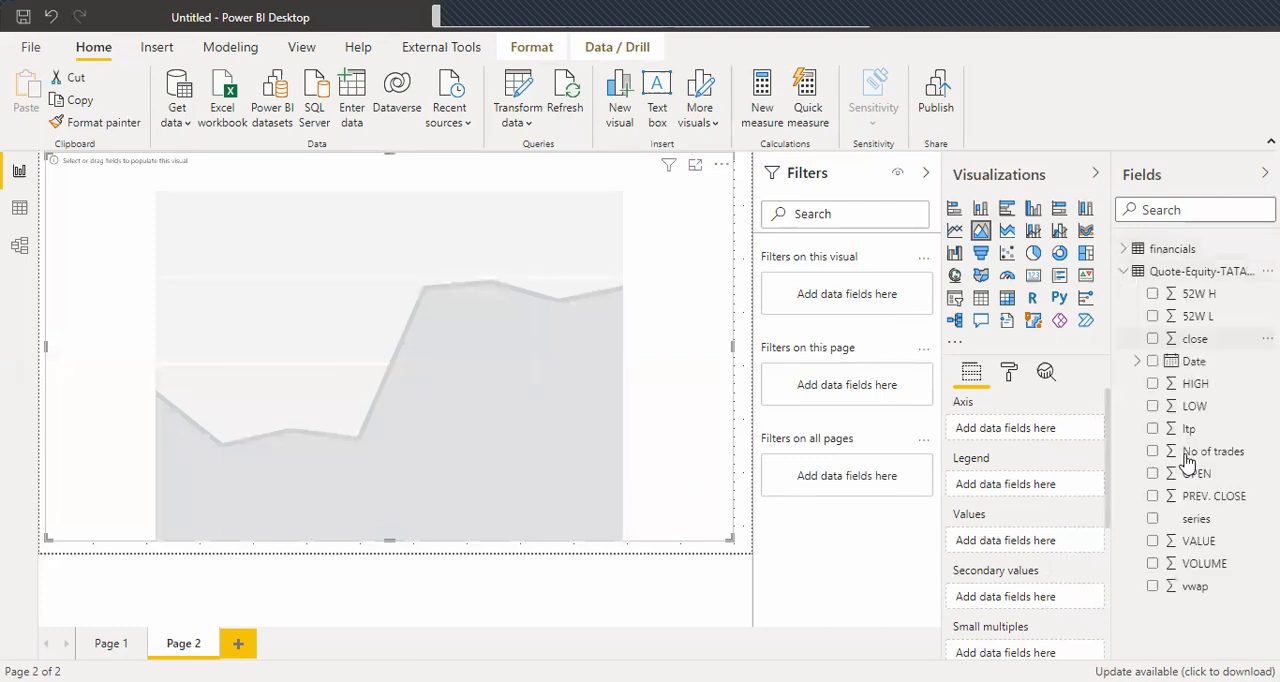
pyautogui.moveTo(1028, 416); pyautogui.dragTo(1010, 429)
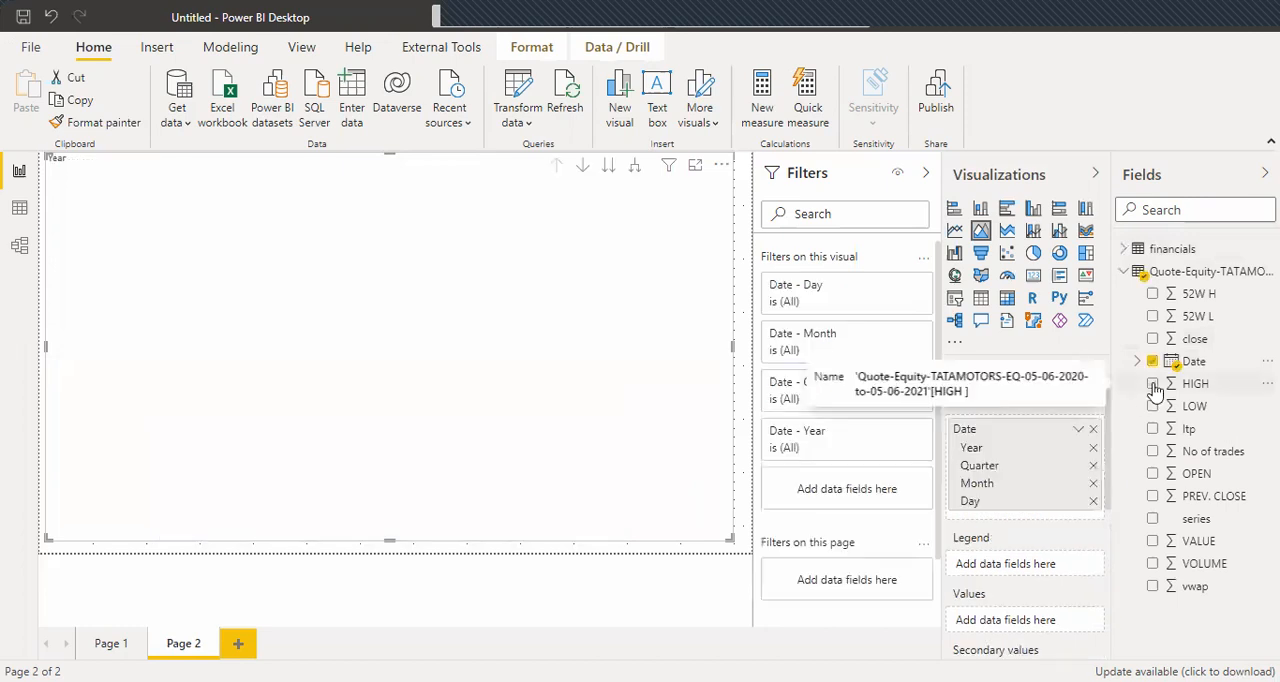
pyautogui.click(1153, 384)
pyautogui.click(1153, 474)
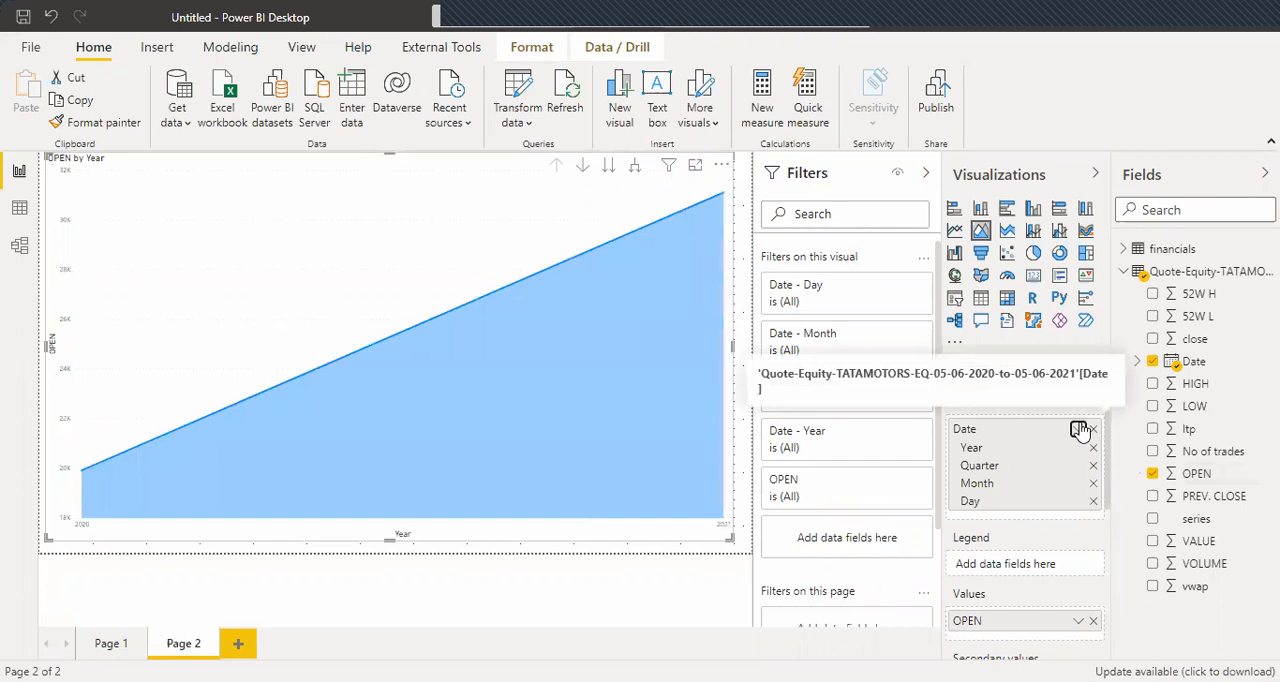
pyautogui.click(1079, 430)
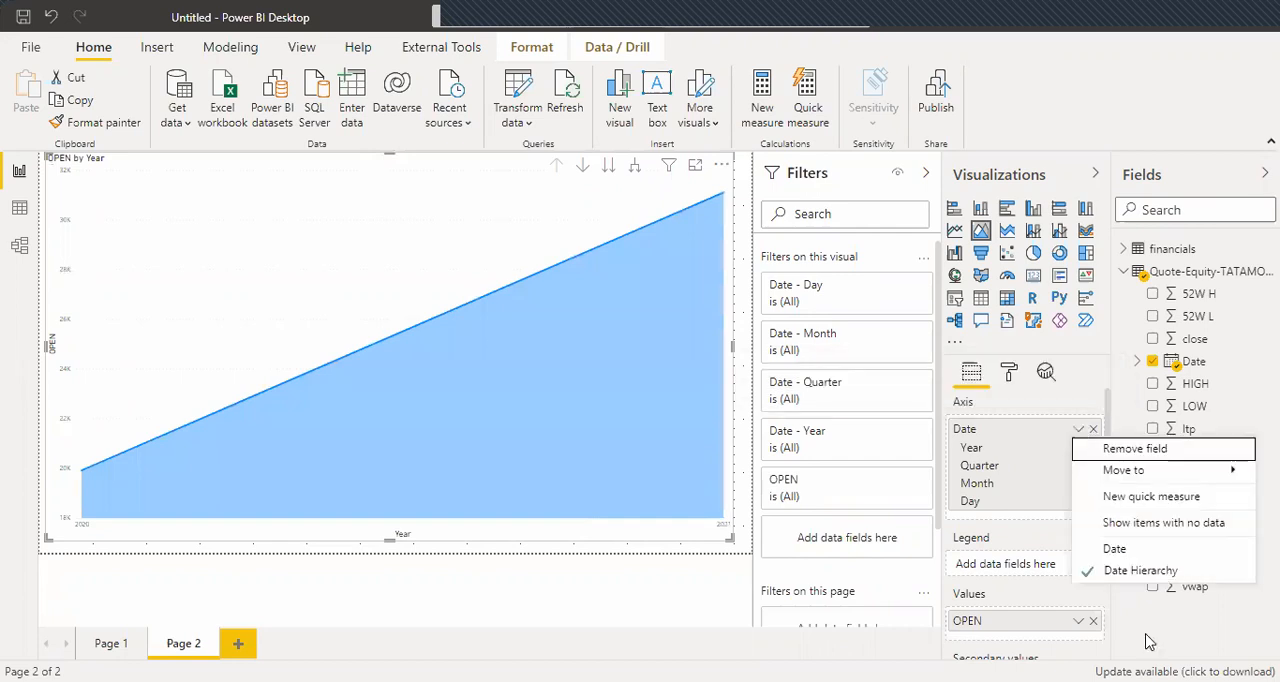
pyautogui.click(1110, 549)
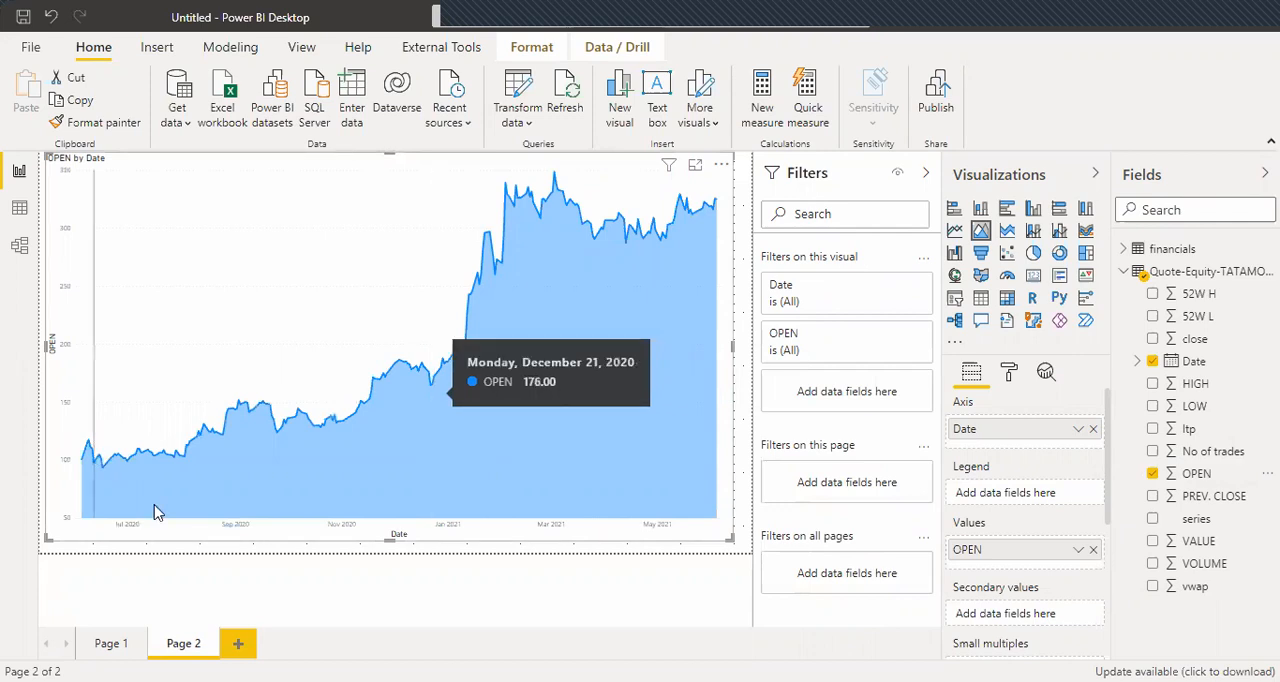
# Try the OPEN by Date visual as a line chart and switch it back to an area chart.
pyautogui.click(955, 231)
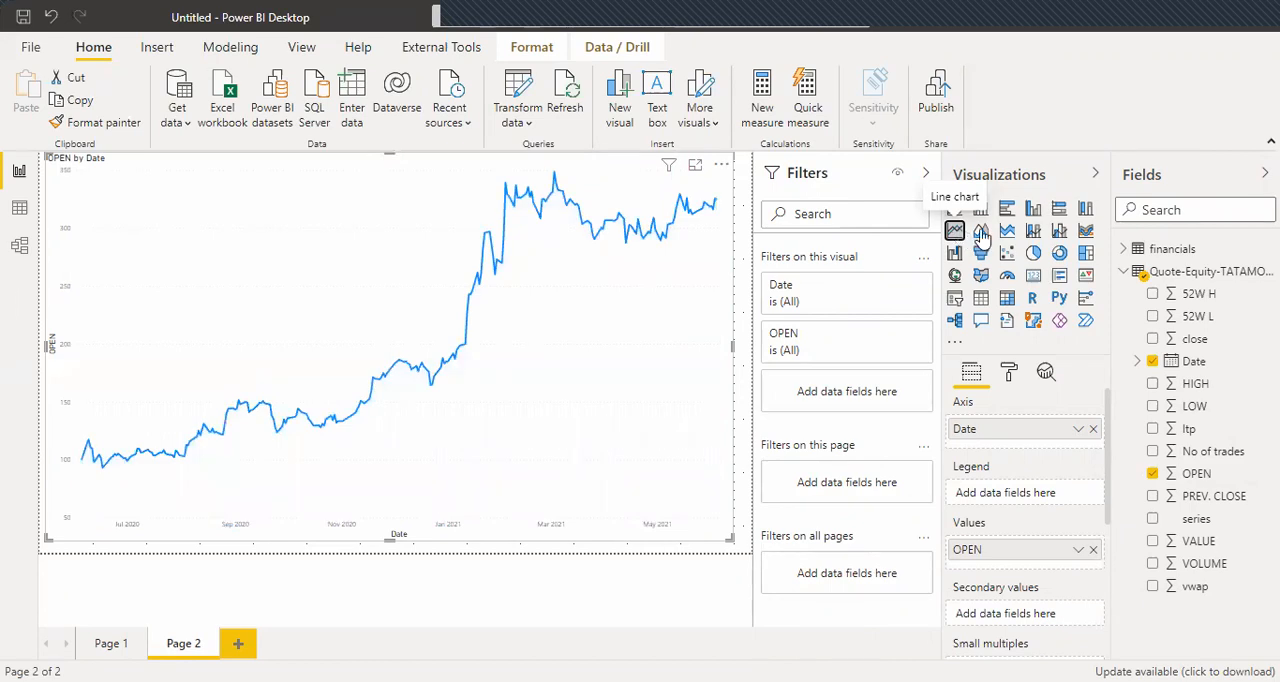
pyautogui.click(981, 232)
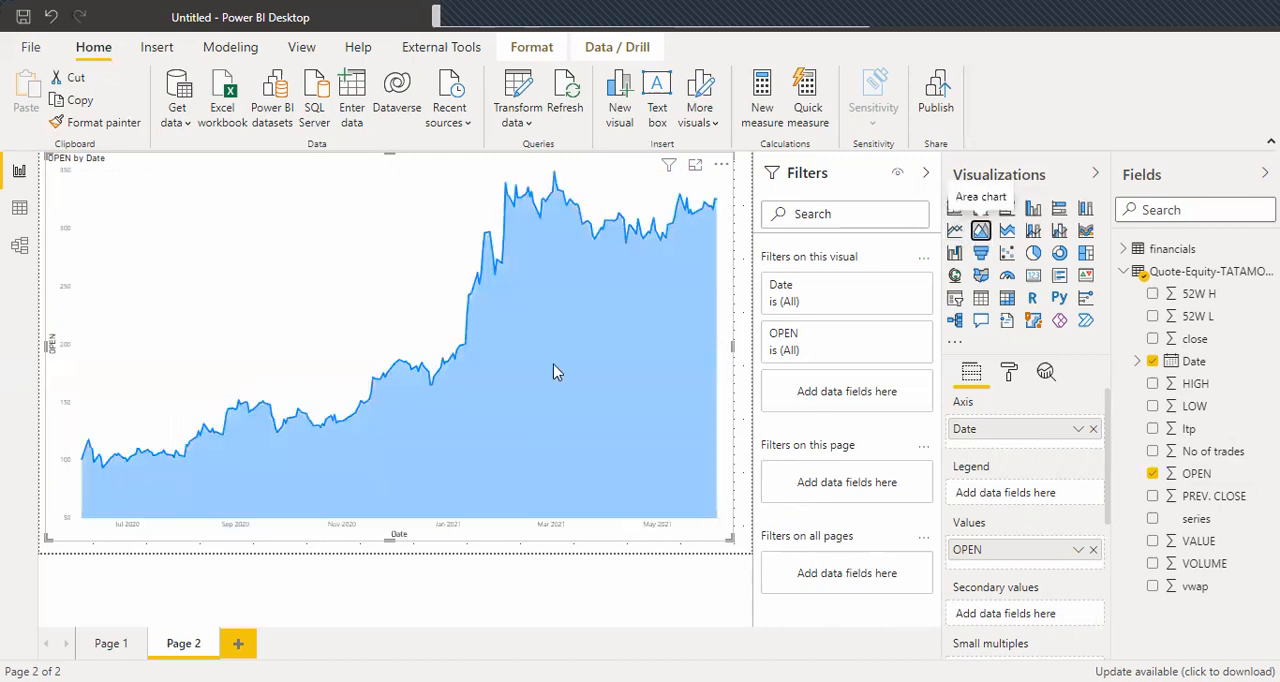
# Add PREV. CLOSE to the area chart's values alongside OPEN.
pyautogui.moveTo(657, 232)
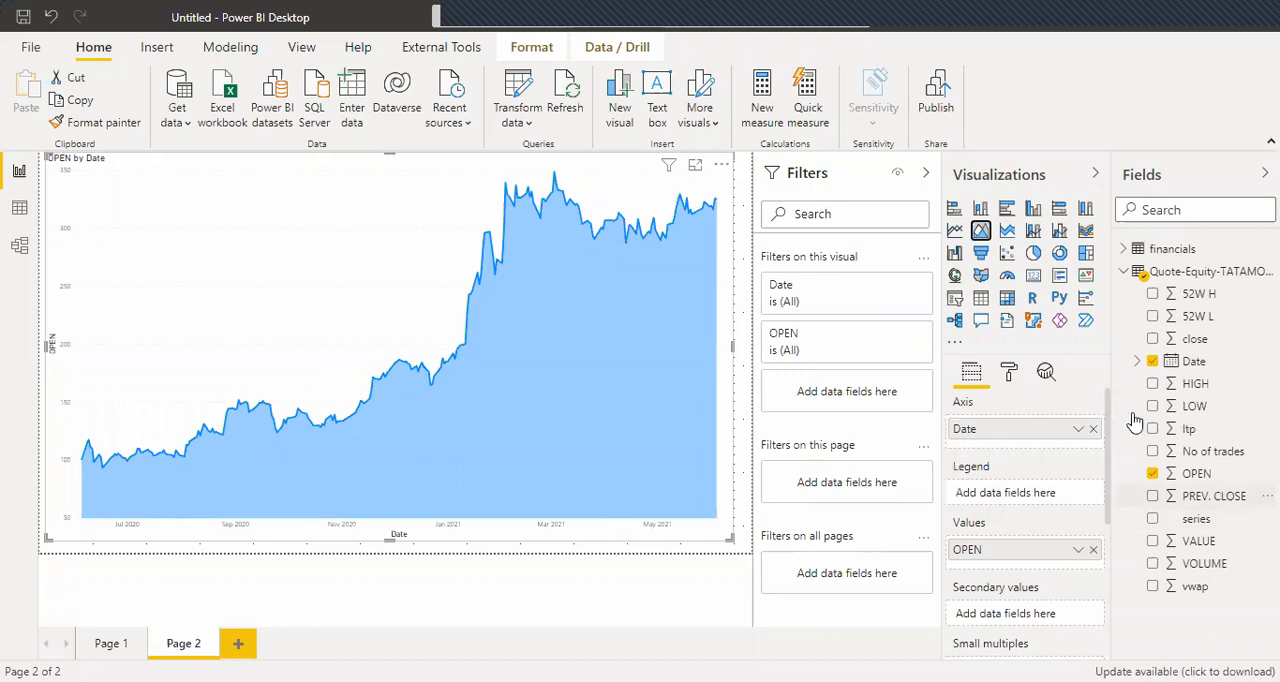
pyautogui.scroll(-3, 1108, 505)
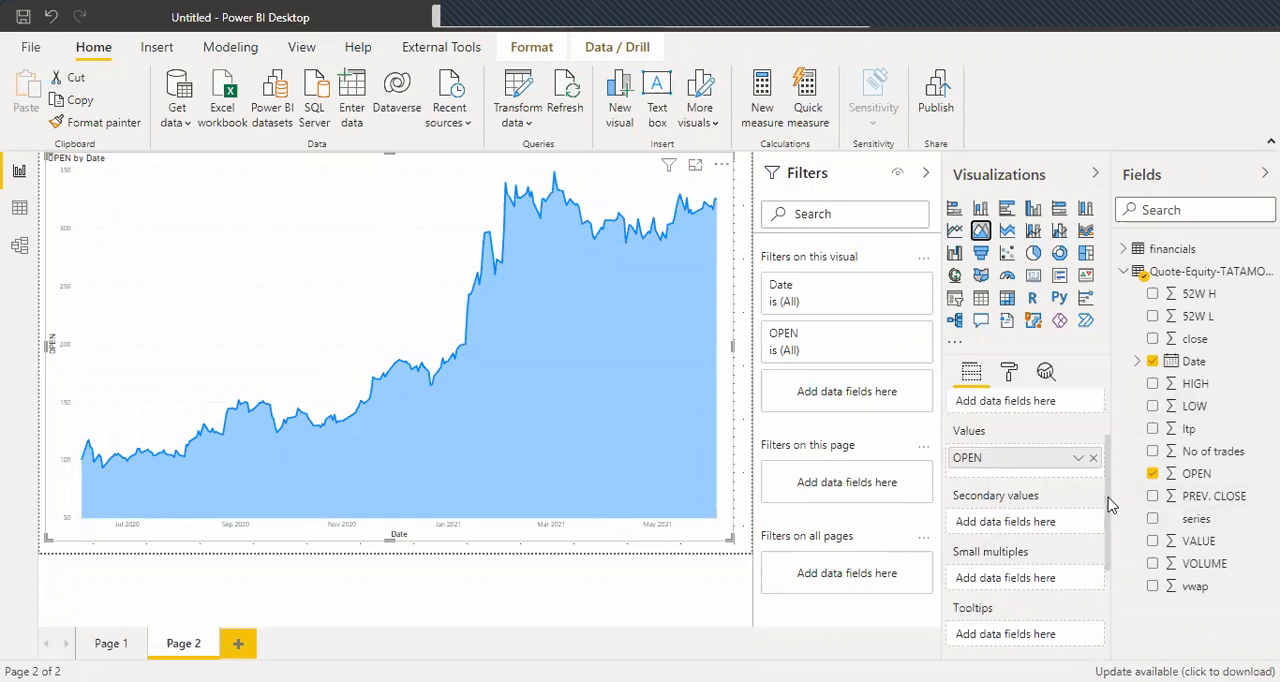
pyautogui.scroll(-1, 1110, 530)
pyautogui.scroll(1, 1112, 530)
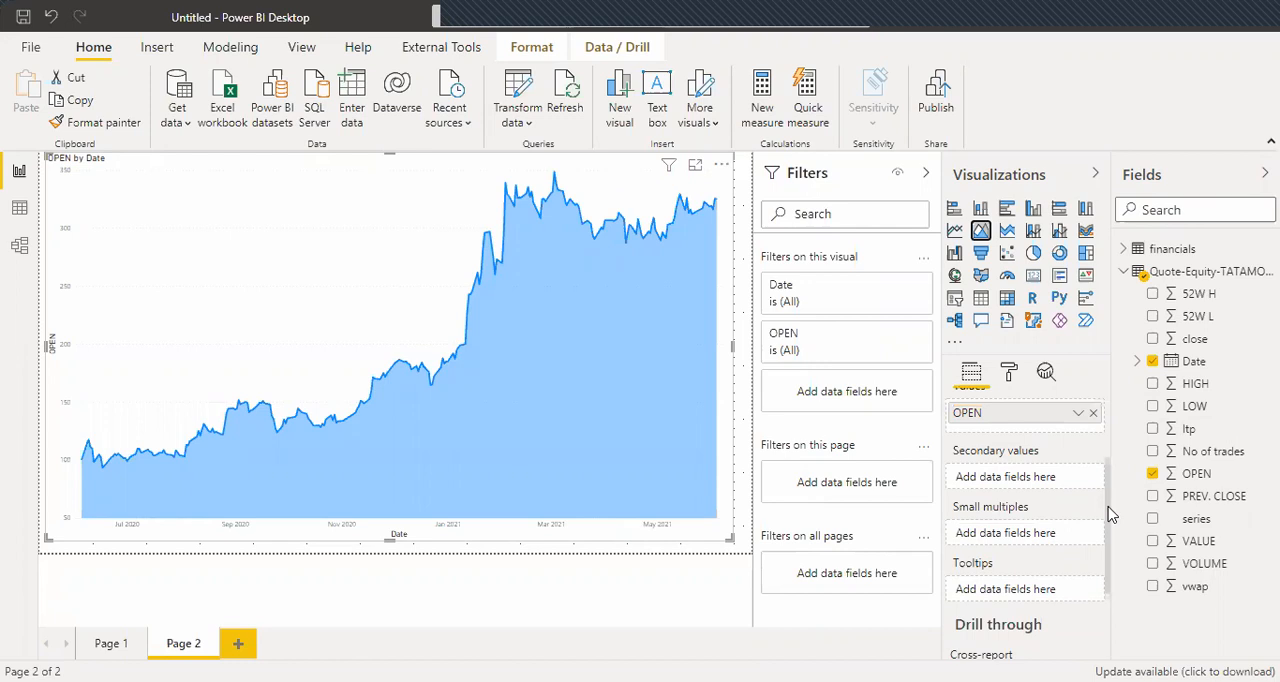
pyautogui.scroll(3, 1108, 500)
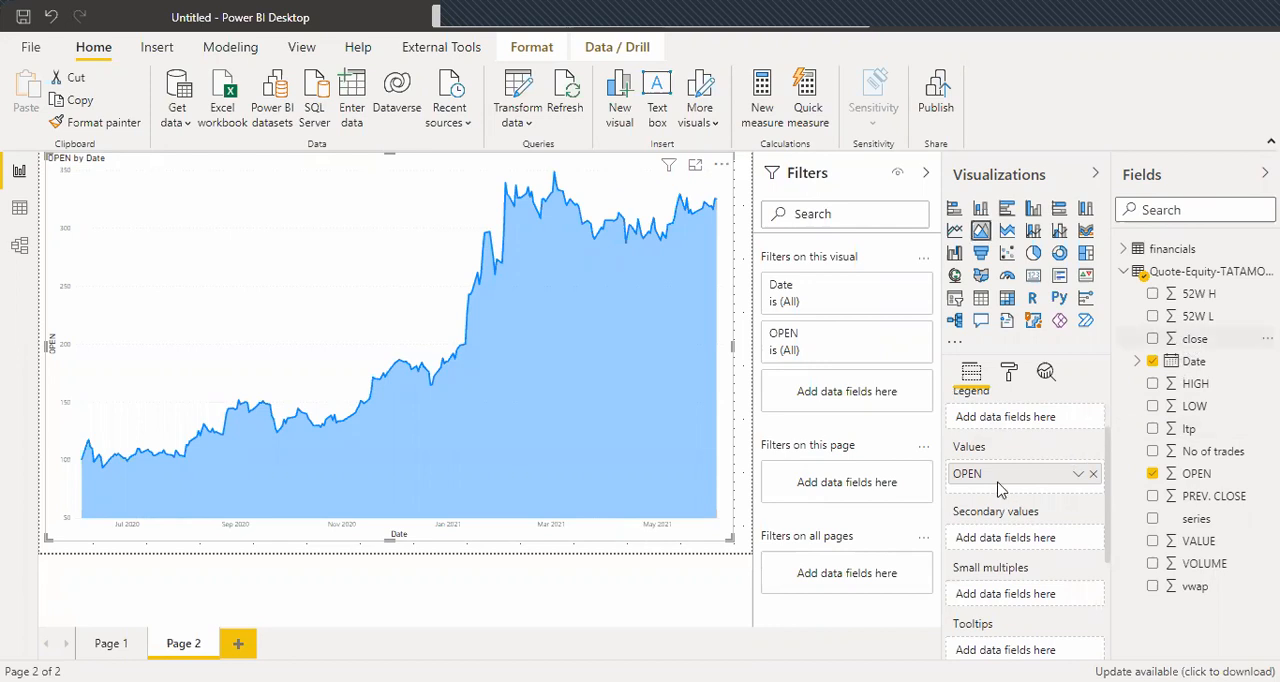
pyautogui.moveTo(1195, 338); pyautogui.dragTo(997, 488)
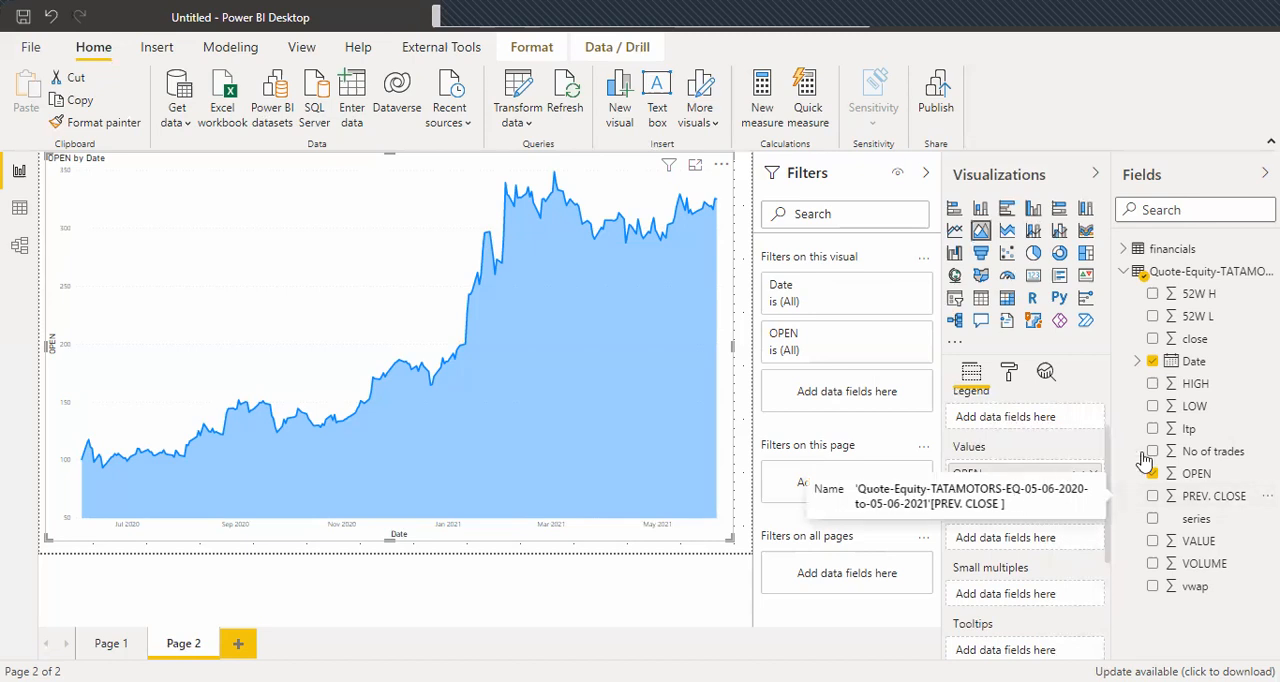
pyautogui.moveTo(1205, 497); pyautogui.dragTo(1014, 485)
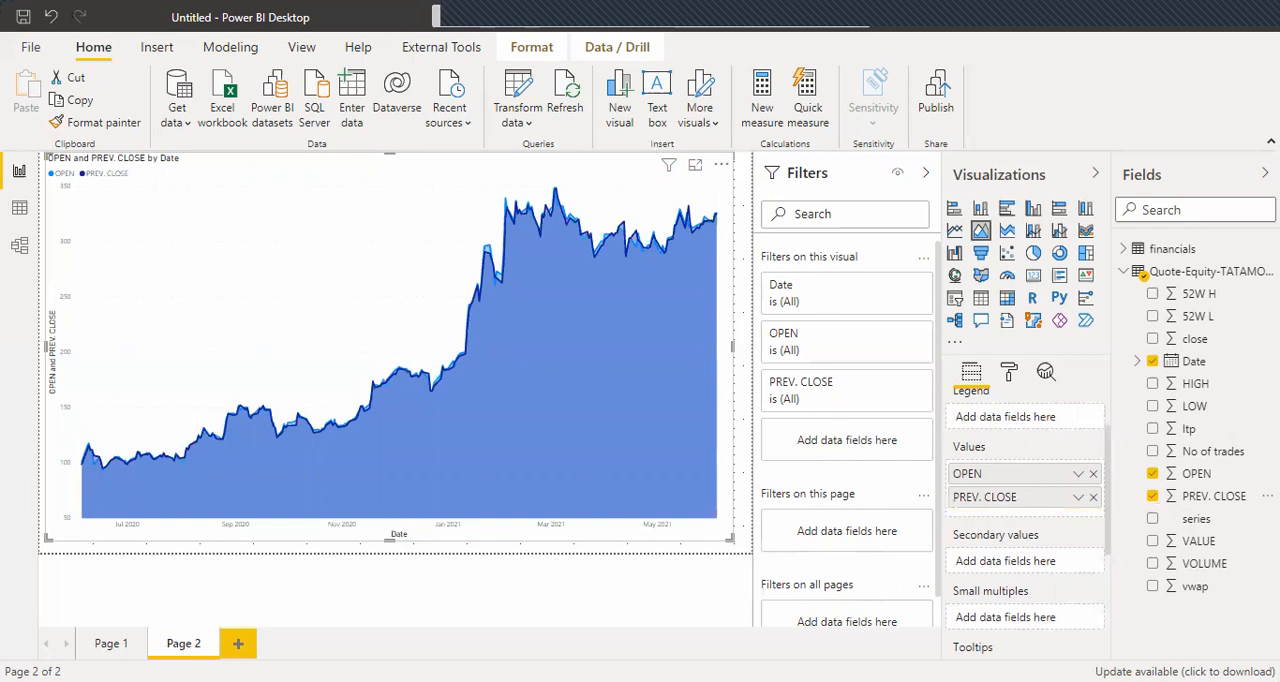
# Add a third report page and insert an empty stacked column chart on it.
pyautogui.hotkey('ctrl', 'm')
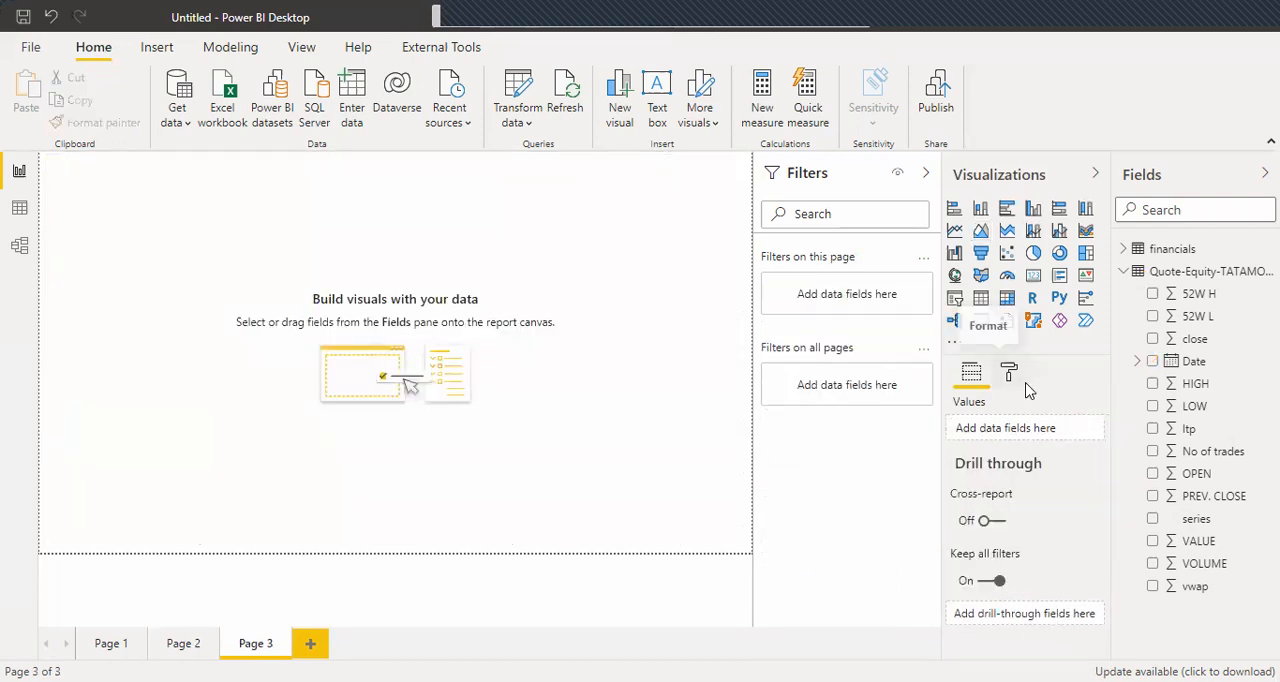
pyautogui.click(981, 212)
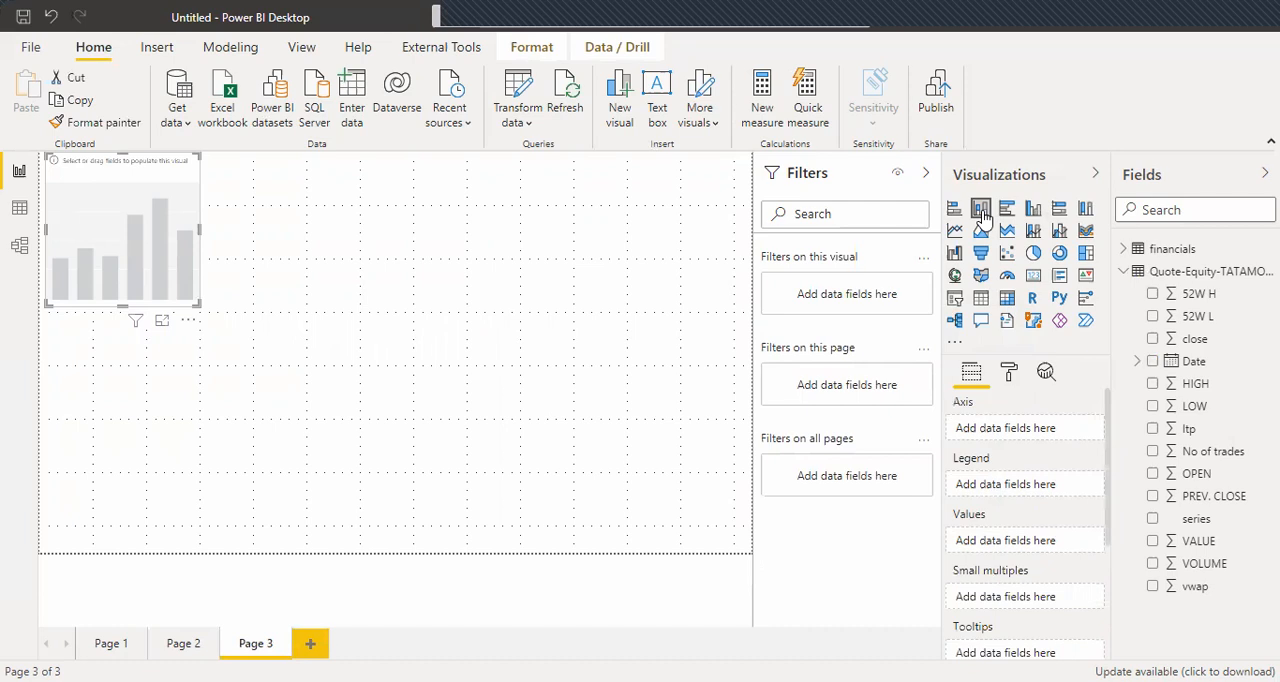
# Plot the financials table's Profit by plain Date, without the date hierarchy, in the stacked column chart and enlarge it to nearly fill the page.
pyautogui.click(1123, 250)
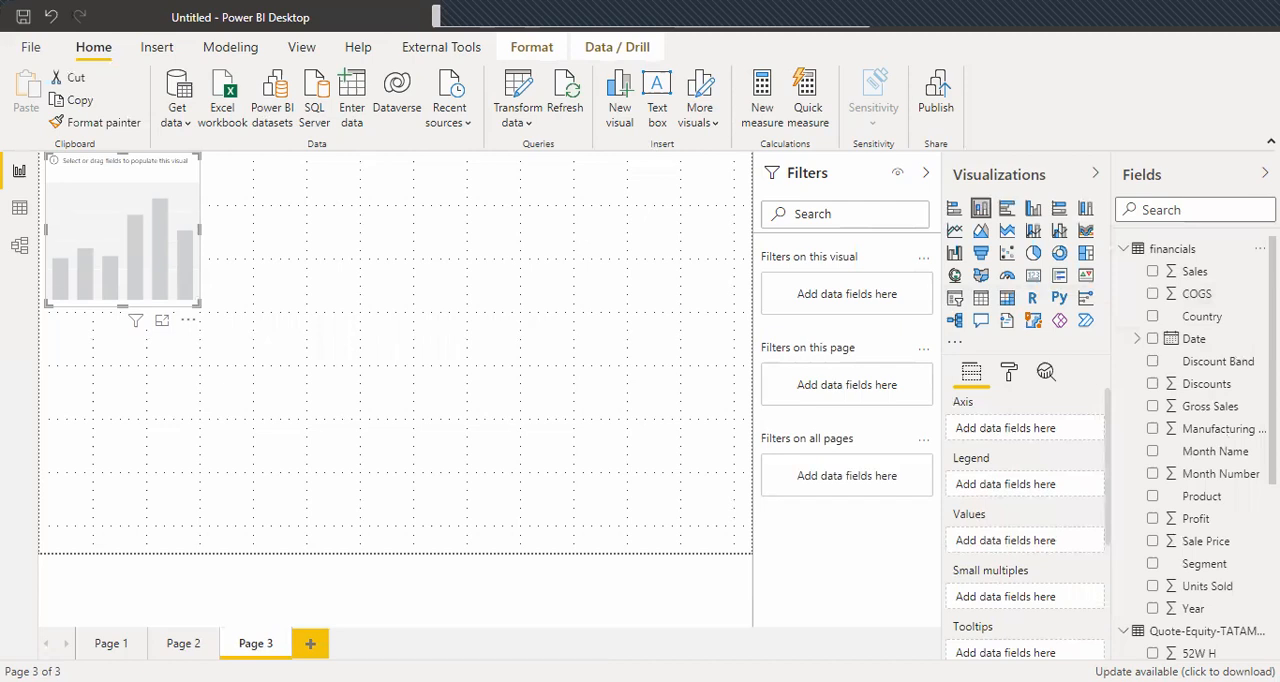
pyautogui.scroll(-1, 1152, 328)
pyautogui.moveTo(1188, 330); pyautogui.dragTo(1015, 438)
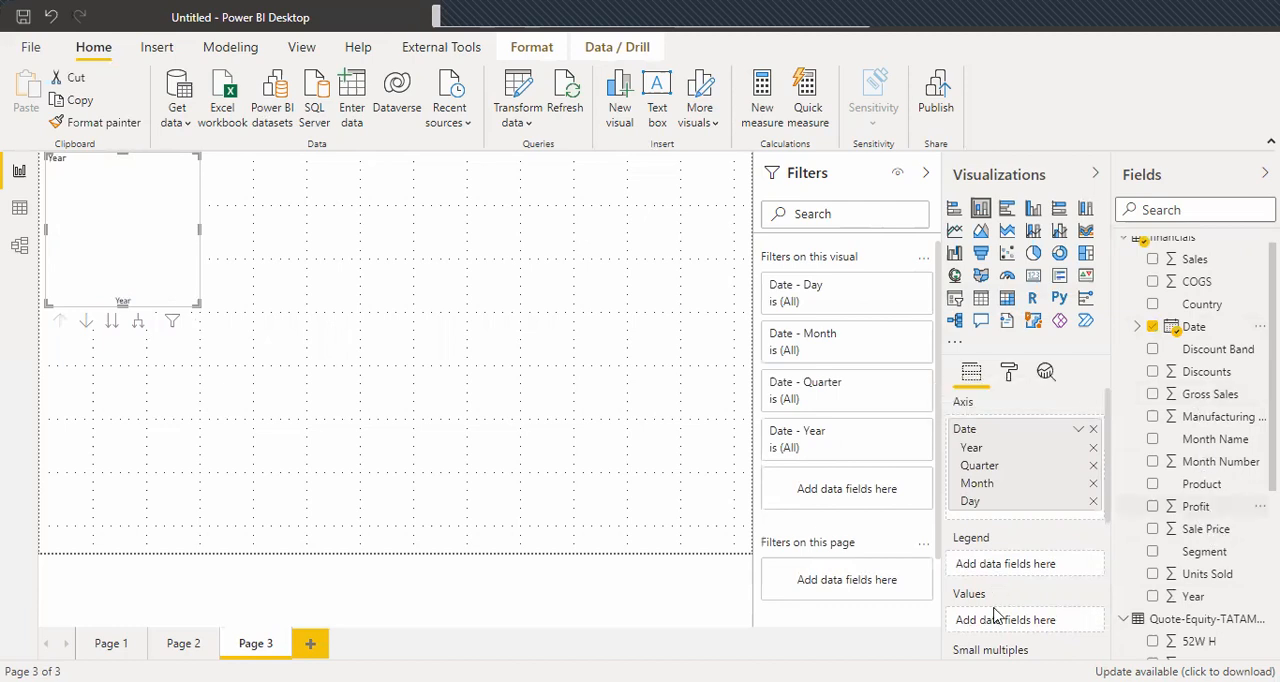
pyautogui.moveTo(1012, 622); pyautogui.dragTo(1010, 620)
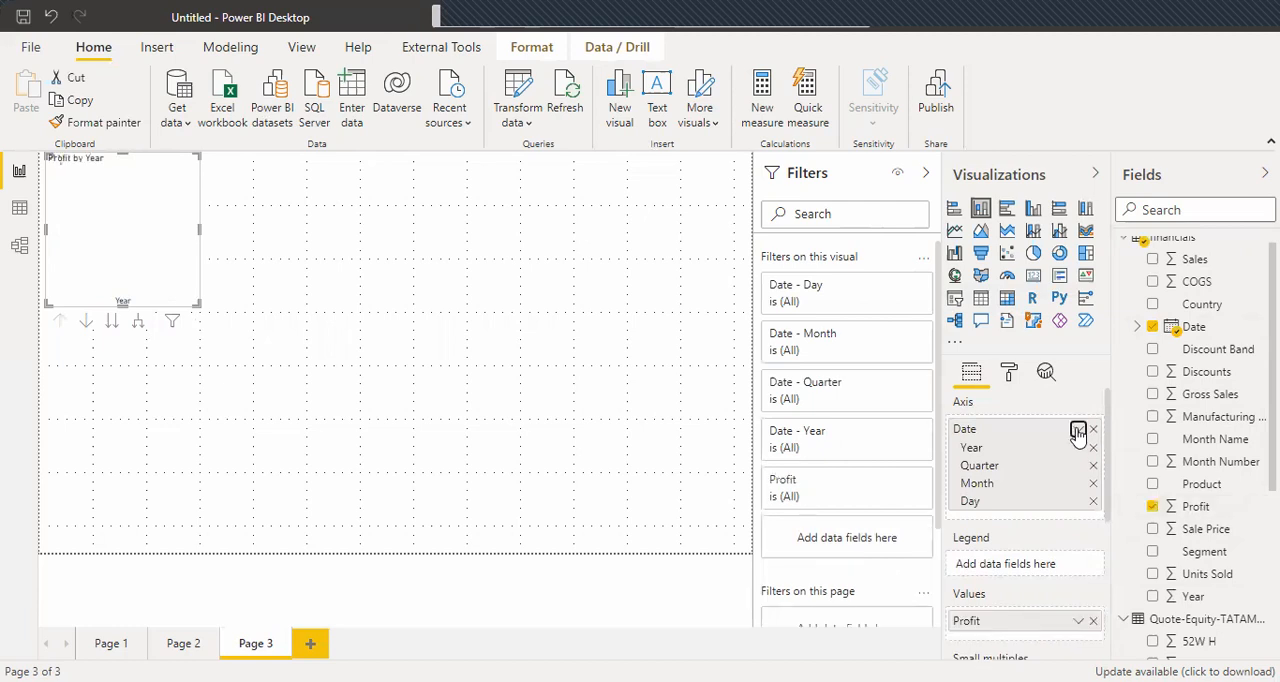
pyautogui.click(1078, 430)
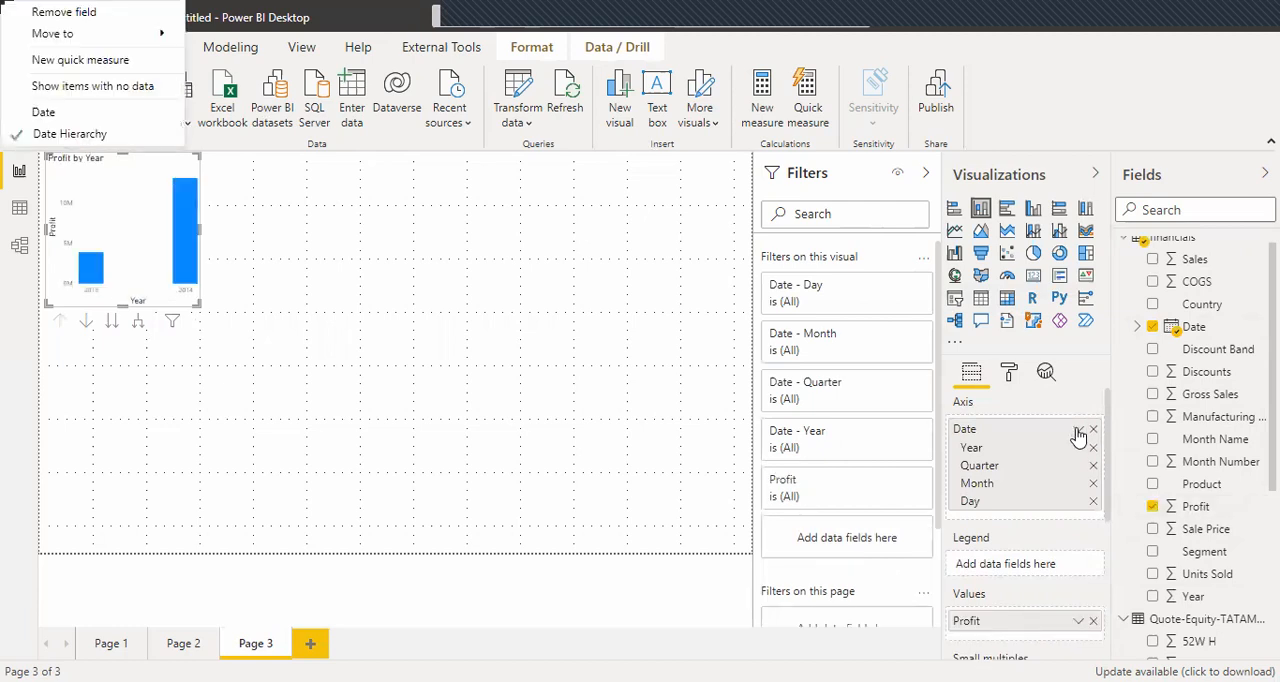
pyautogui.click(1078, 432)
pyautogui.click(1078, 431)
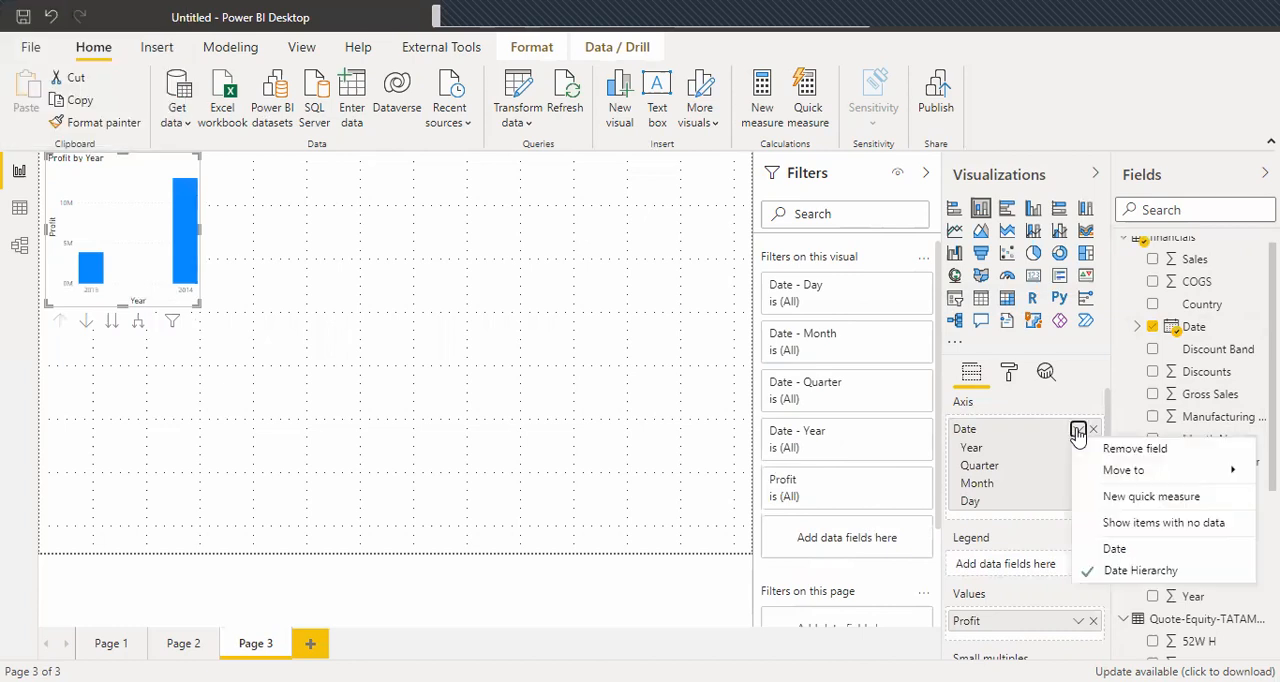
pyautogui.click(1110, 550)
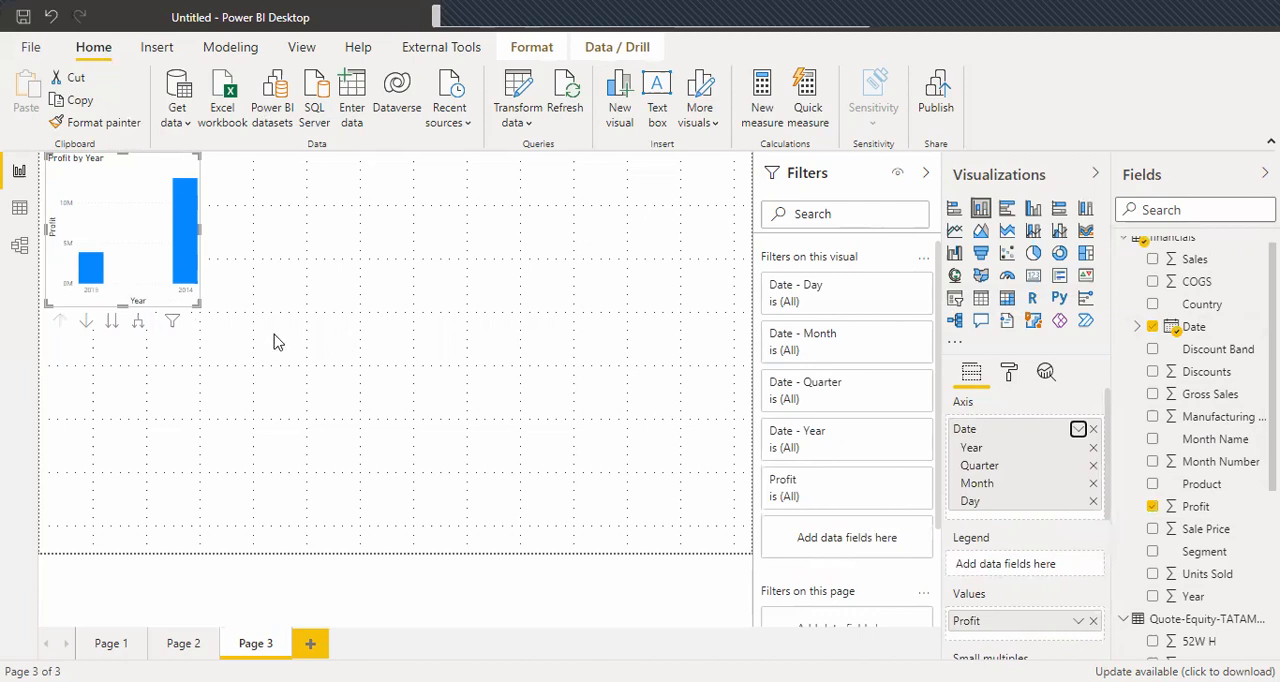
pyautogui.moveTo(199, 307); pyautogui.dragTo(737, 543)
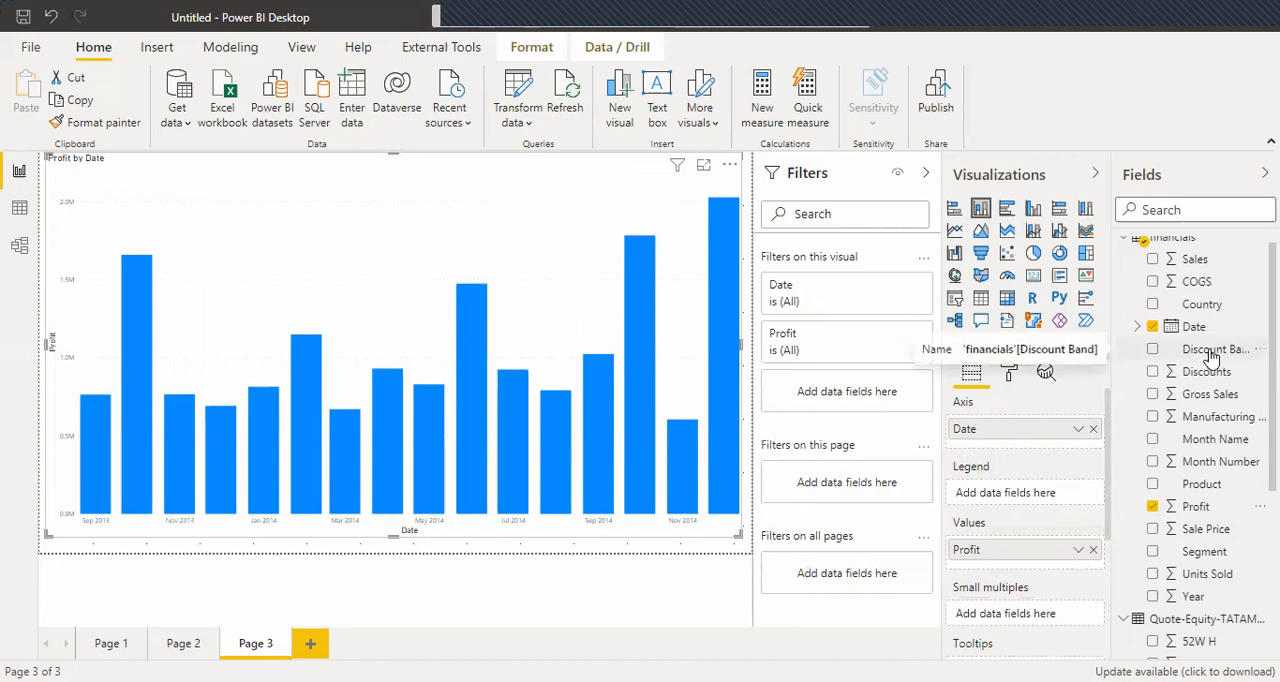
# Split Profit by Discount Band in the chart's legend and convert the visual to a stacked area chart.
pyautogui.moveTo(1011, 511); pyautogui.dragTo(1011, 511)
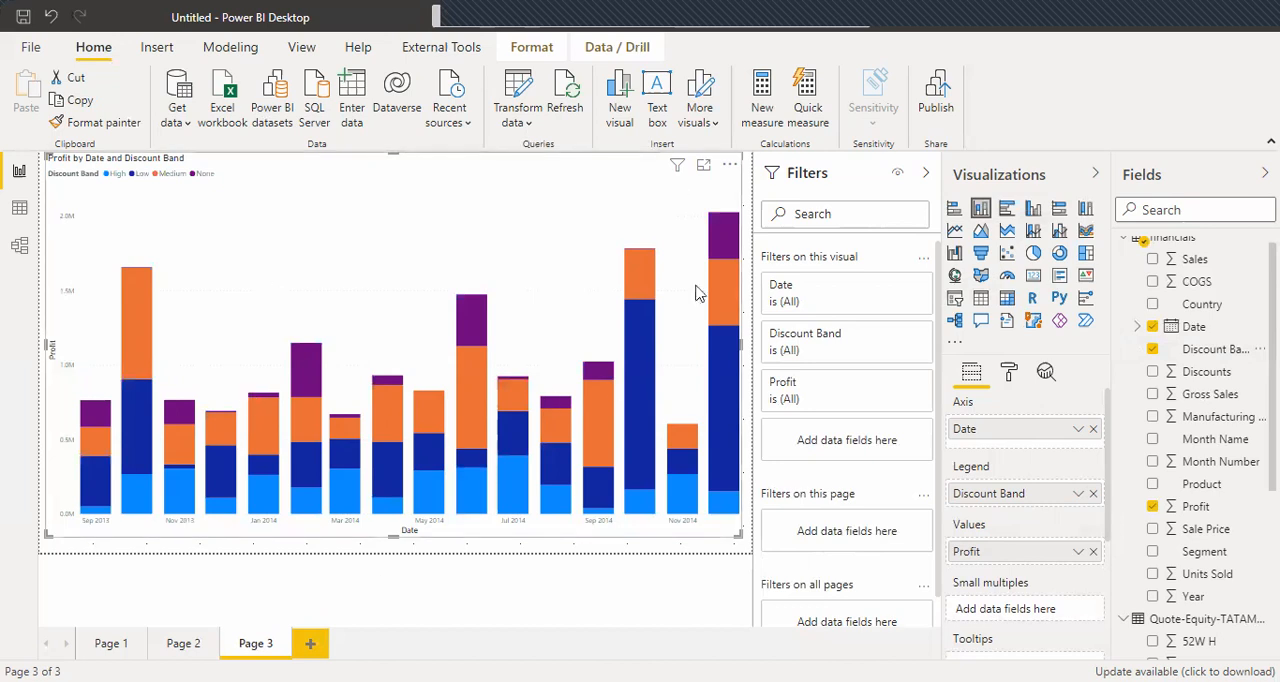
pyautogui.click(1007, 231)
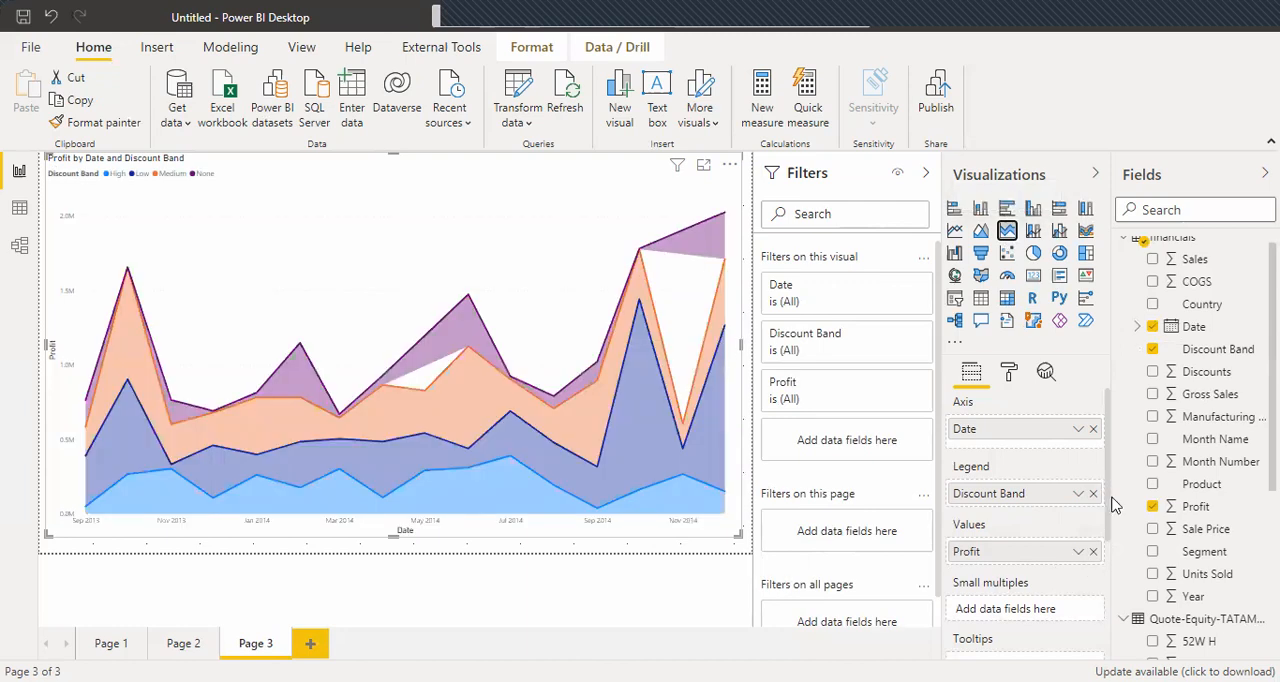
# Try Units Sold and Sales as the stacked area chart's values and return to Profit.
pyautogui.click(1153, 575)
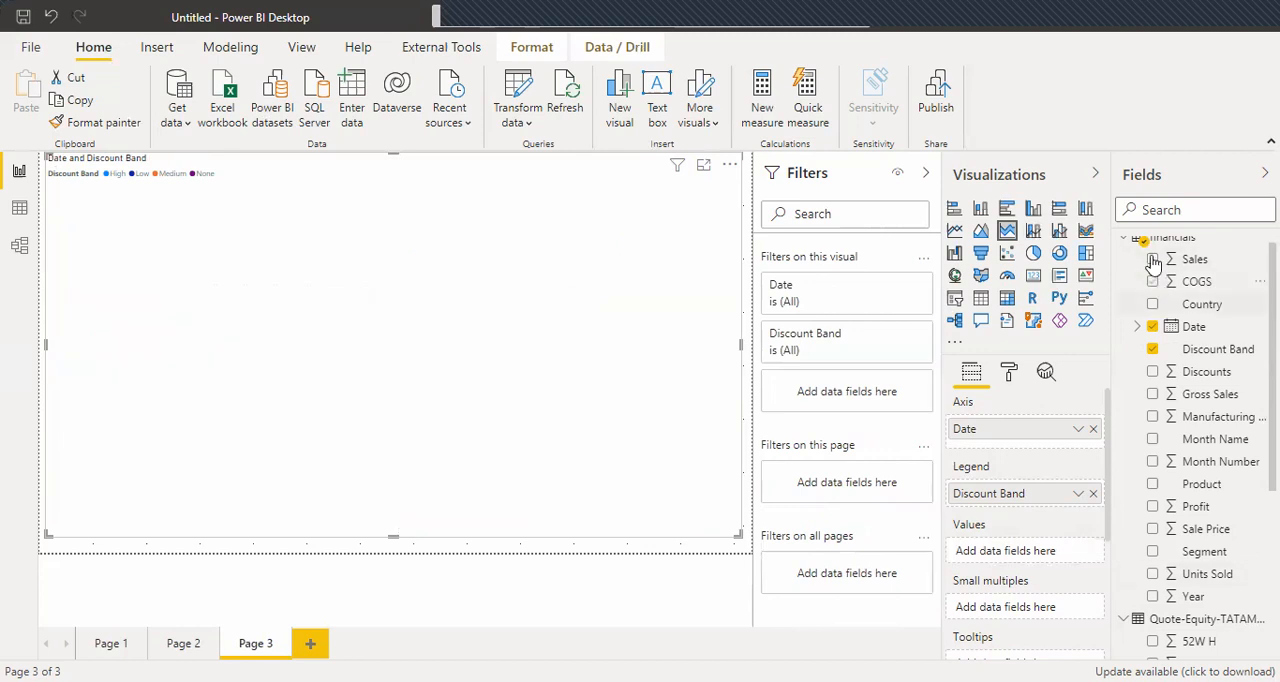
pyautogui.click(1153, 260)
pyautogui.click(1151, 507)
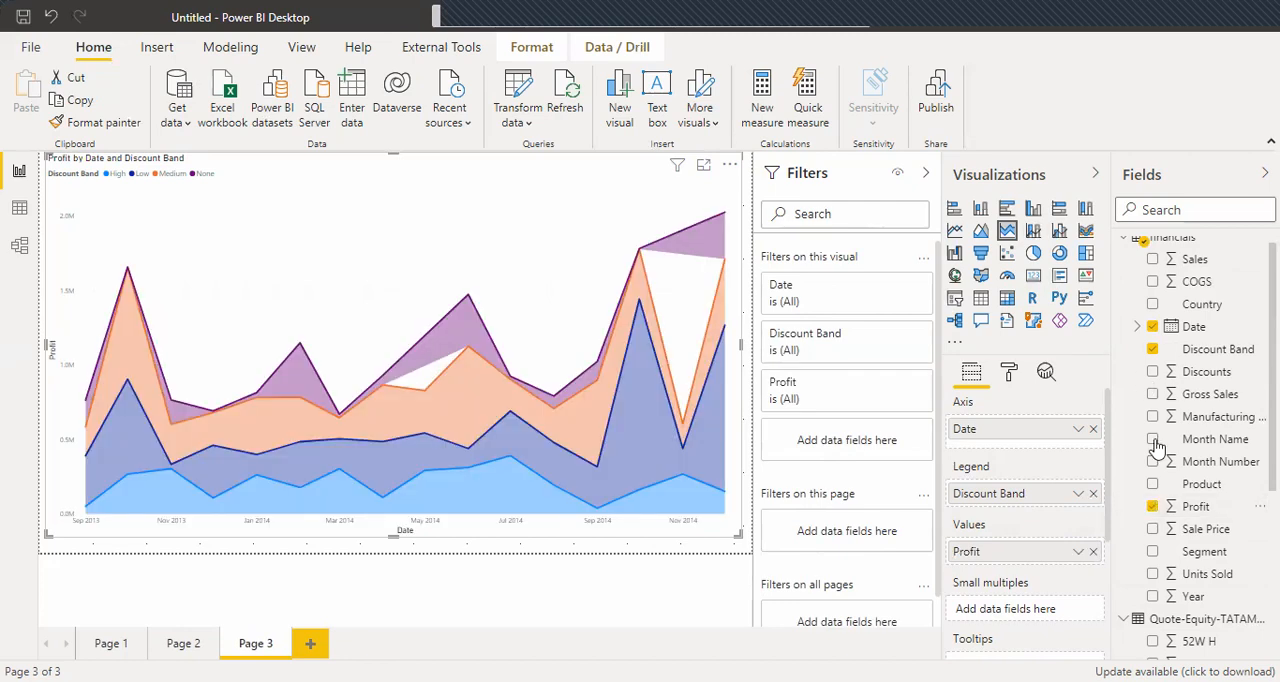
# Replace Discount Band with Country as the stacked area chart's legend, comparing the chart with and without Country.
pyautogui.click(1153, 350)
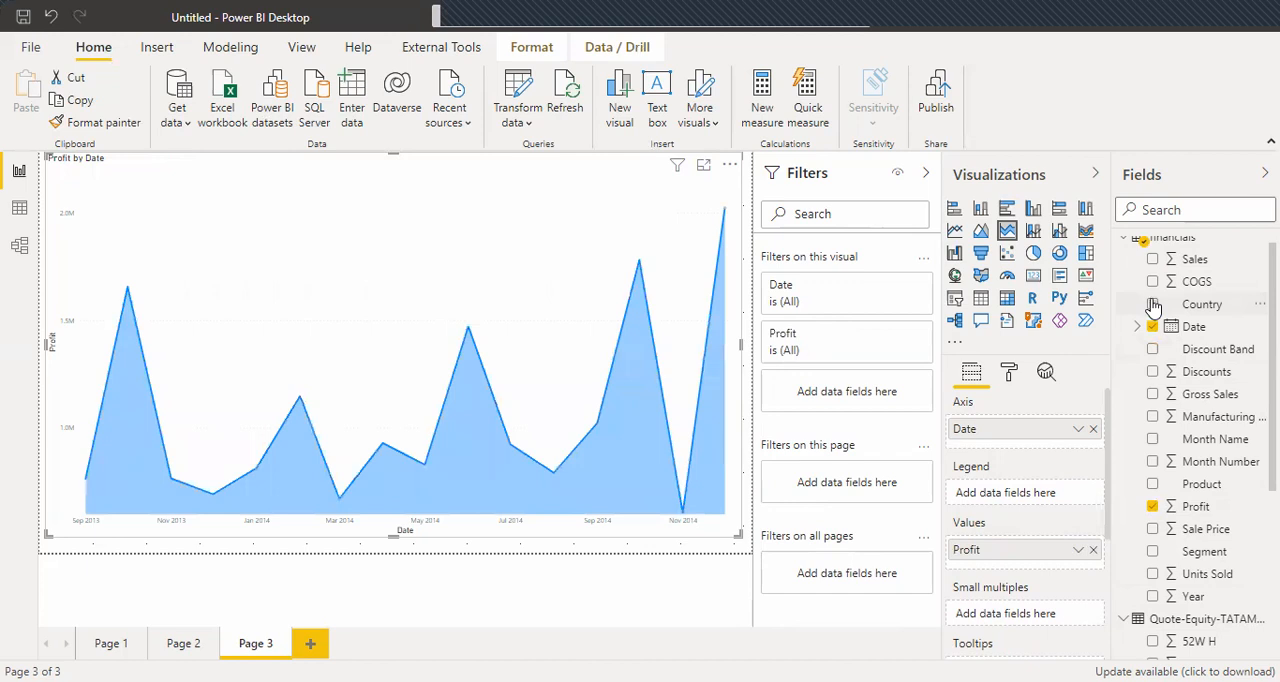
pyautogui.click(1153, 305)
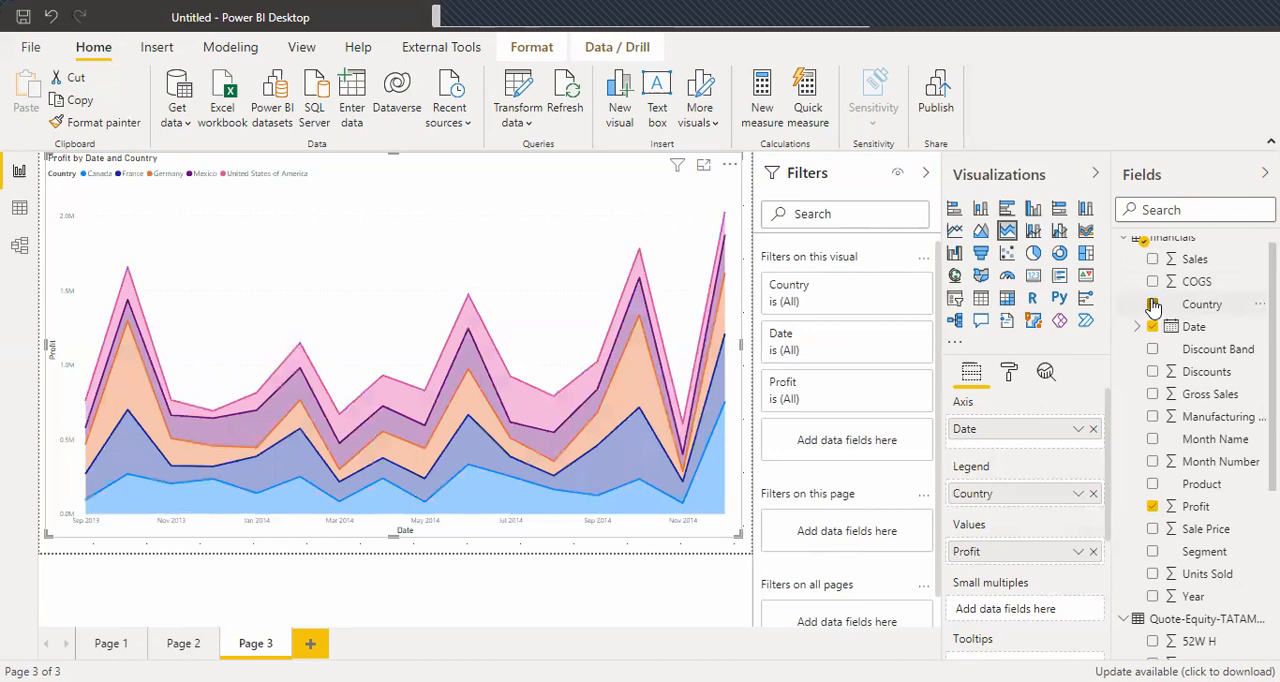
pyautogui.click(1093, 494)
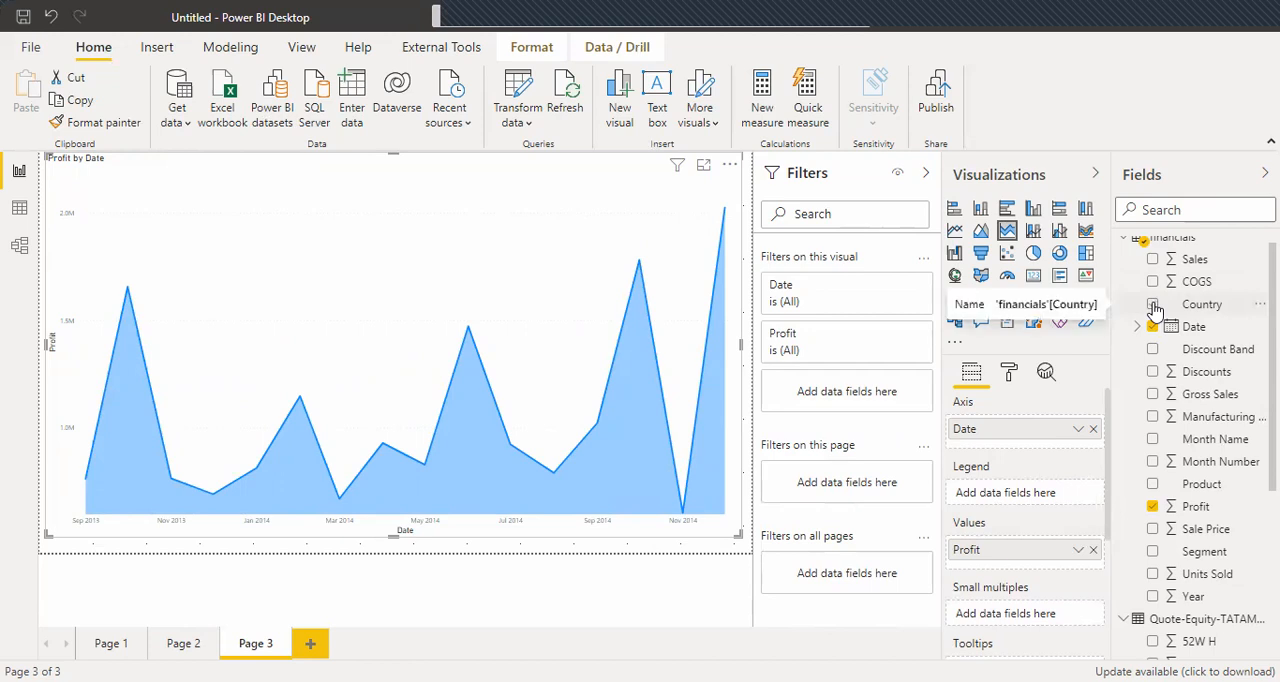
pyautogui.click(1153, 304)
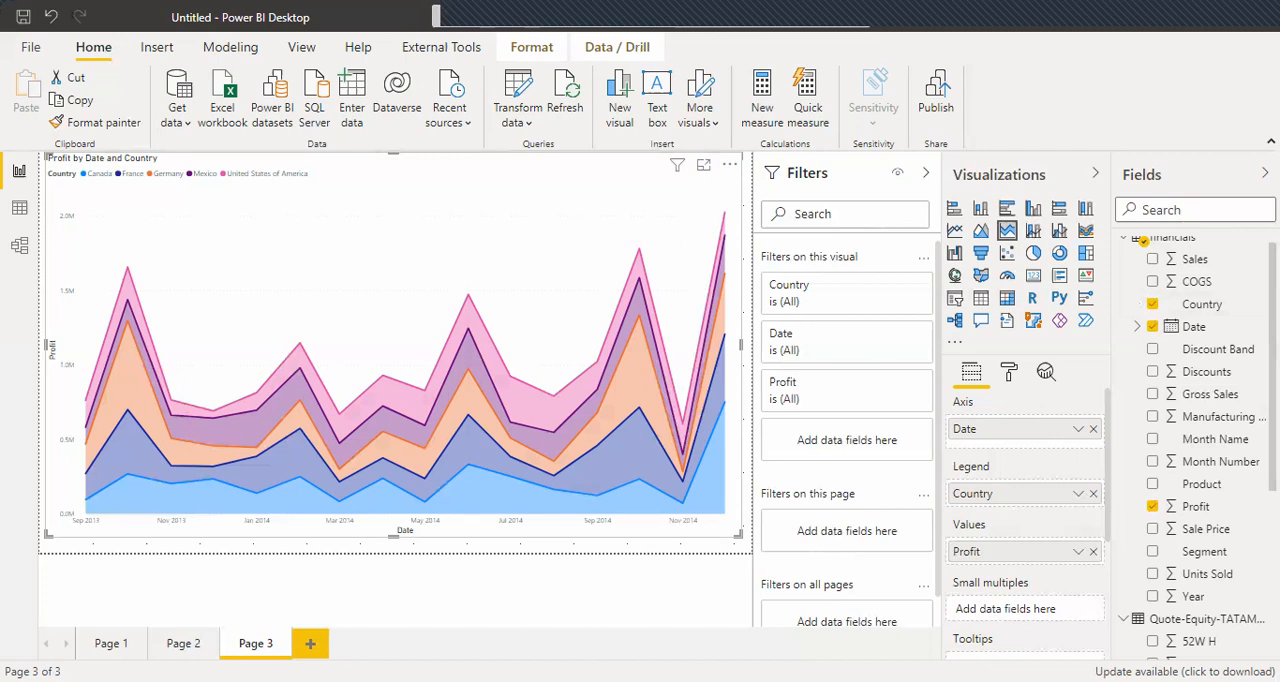
# Add a fourth report page.
pyautogui.click(310, 643)
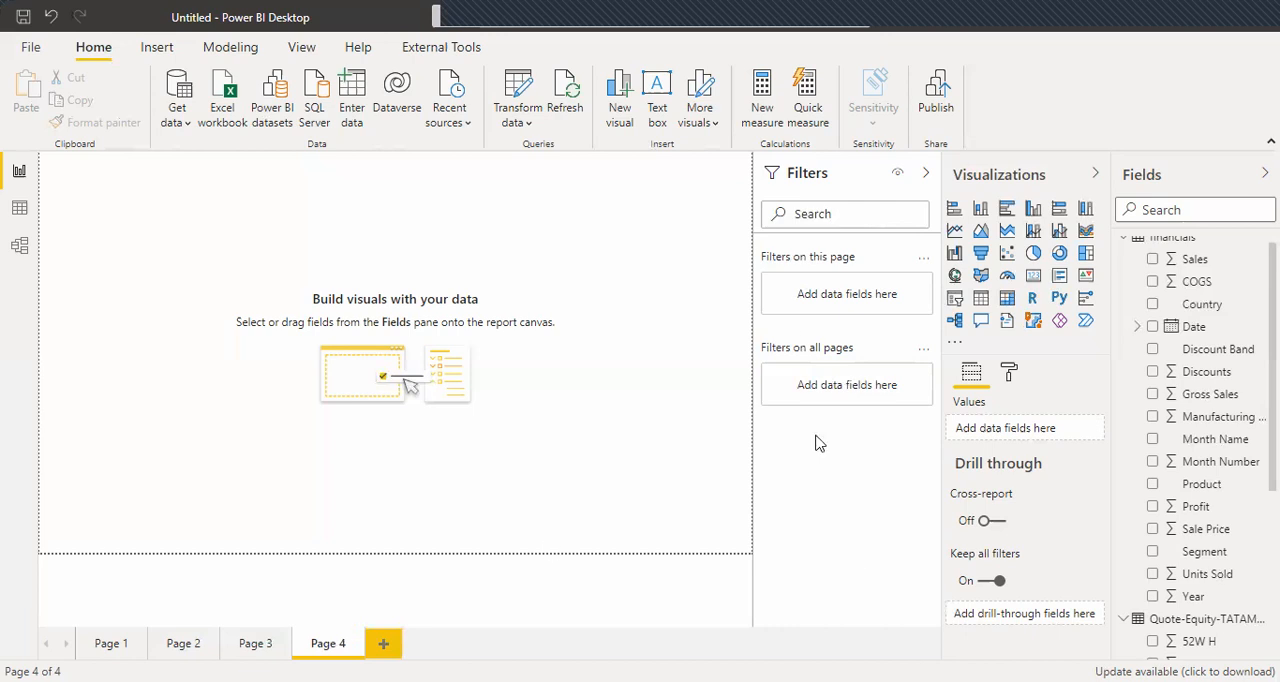
# Insert a line and clustered column chart on the fourth page and enlarge it to fill nearly the whole page.
pyautogui.click(1058, 233)
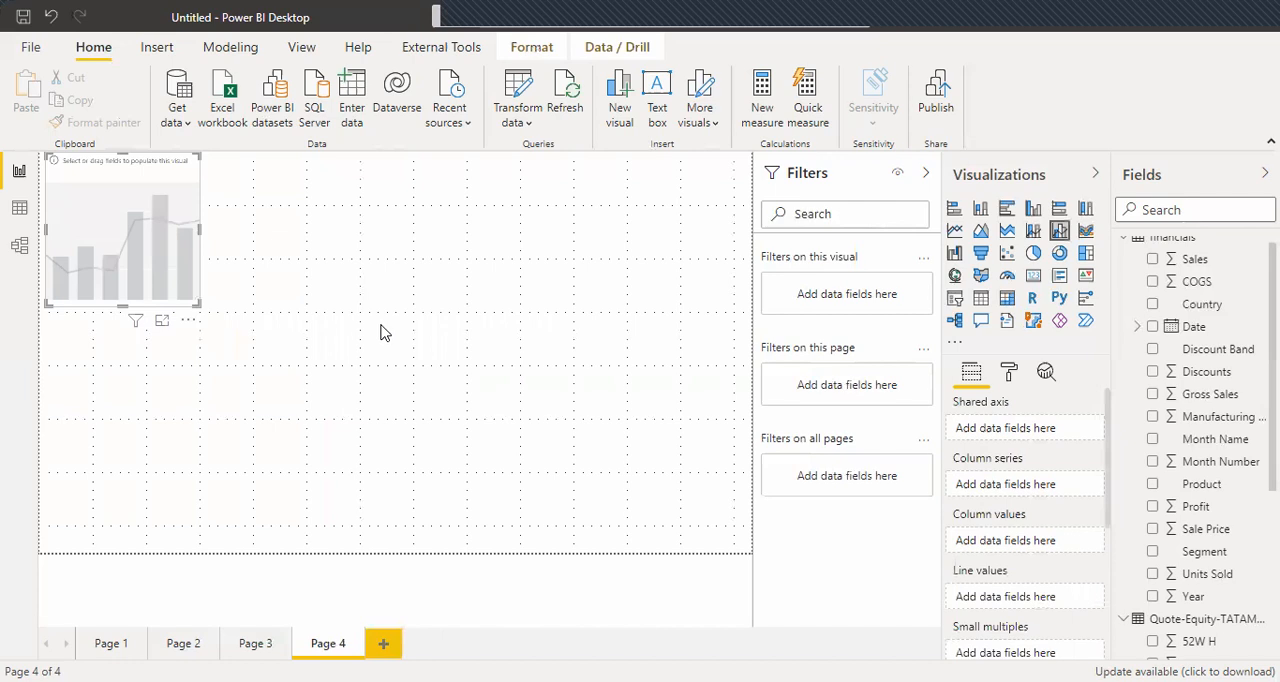
pyautogui.moveTo(195, 304); pyautogui.dragTo(676, 524)
pyautogui.moveTo(727, 548); pyautogui.dragTo(736, 550)
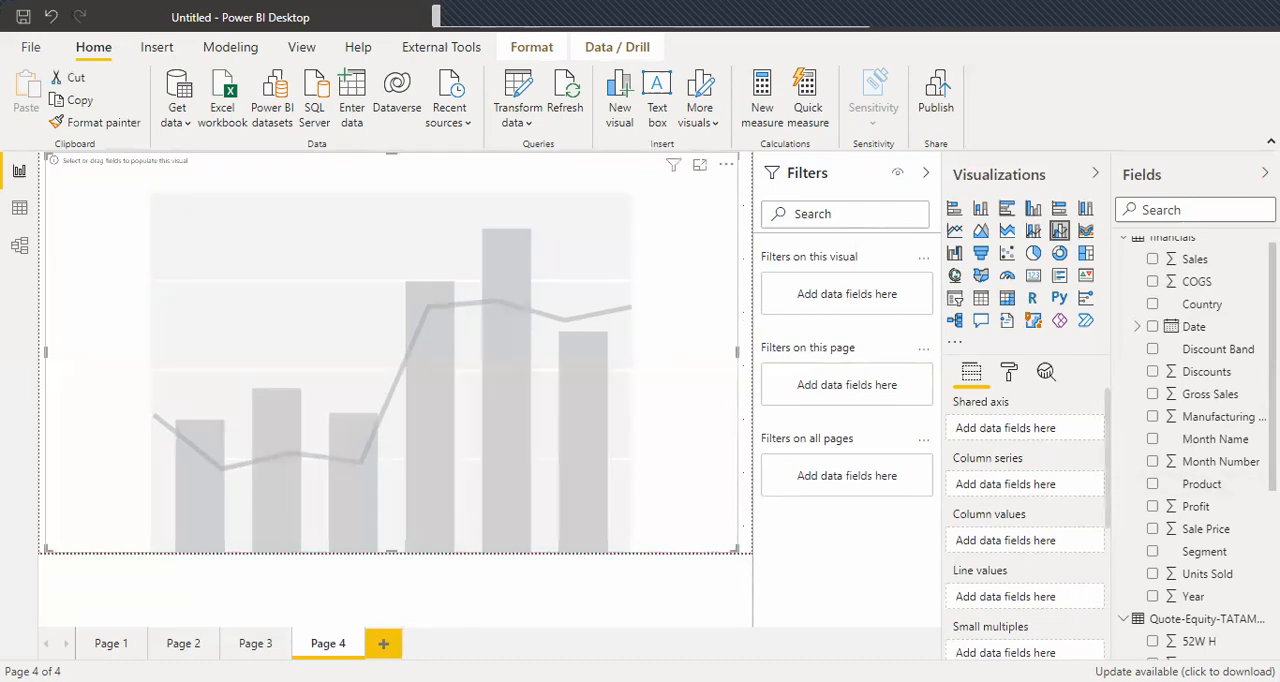
# Set the financials Date field as the chart's shared axis, using plain Date instead of the date hierarchy.
pyautogui.scroll(1, 1190, 355)
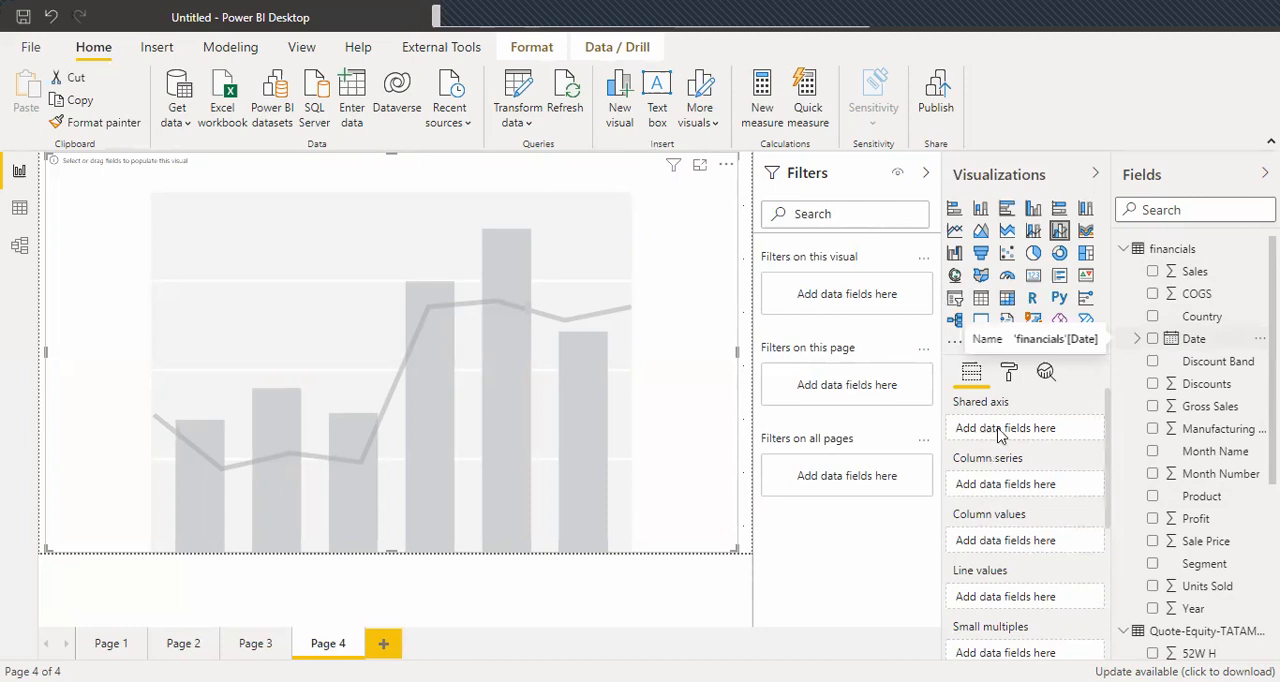
pyautogui.moveTo(1000, 432); pyautogui.dragTo(1000, 430)
pyautogui.click(1078, 429)
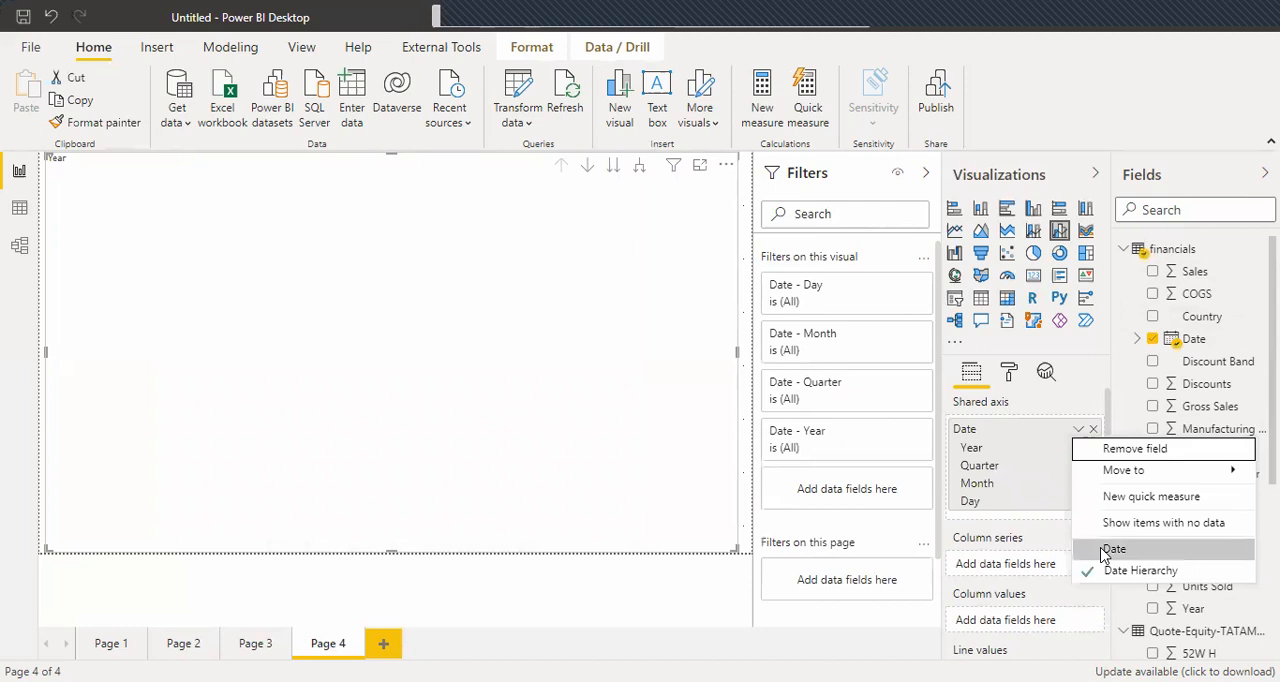
pyautogui.click(1110, 549)
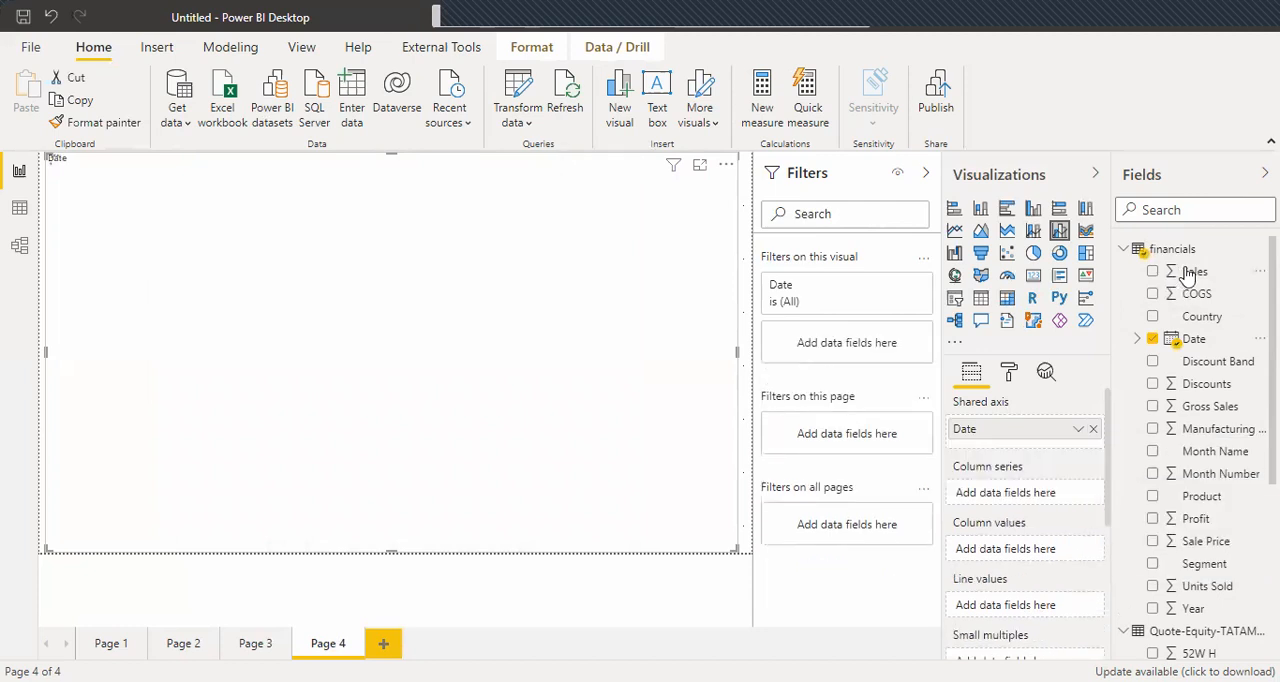
# Assign Sales to the combo chart's column values and Profit to its line values.
pyautogui.moveTo(1188, 275); pyautogui.dragTo(1008, 553)
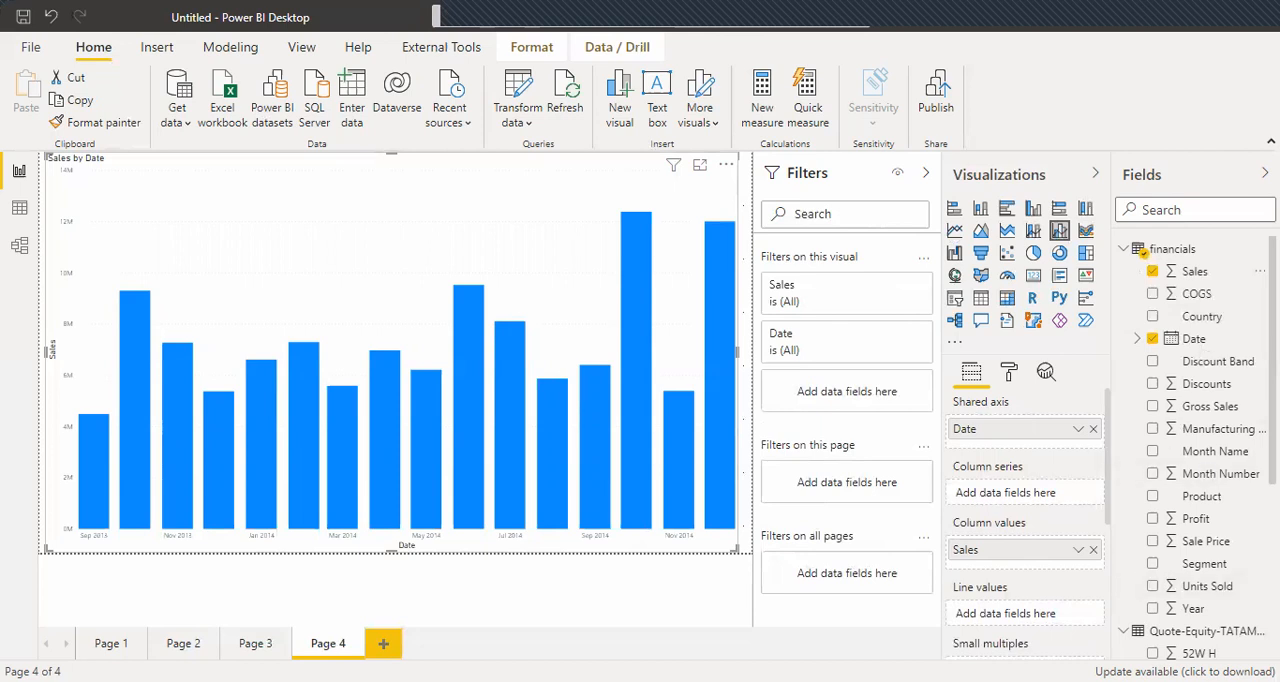
pyautogui.scroll(-3, 1203, 420)
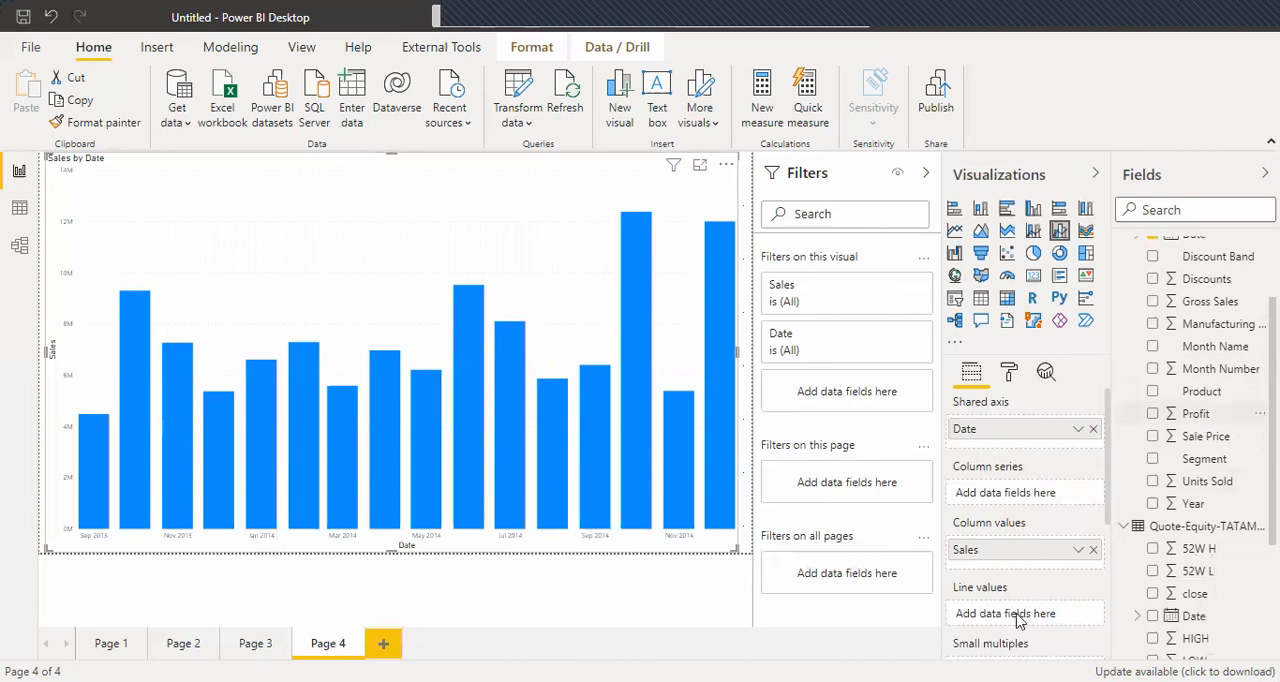
pyautogui.moveTo(1196, 413); pyautogui.dragTo(1017, 621)
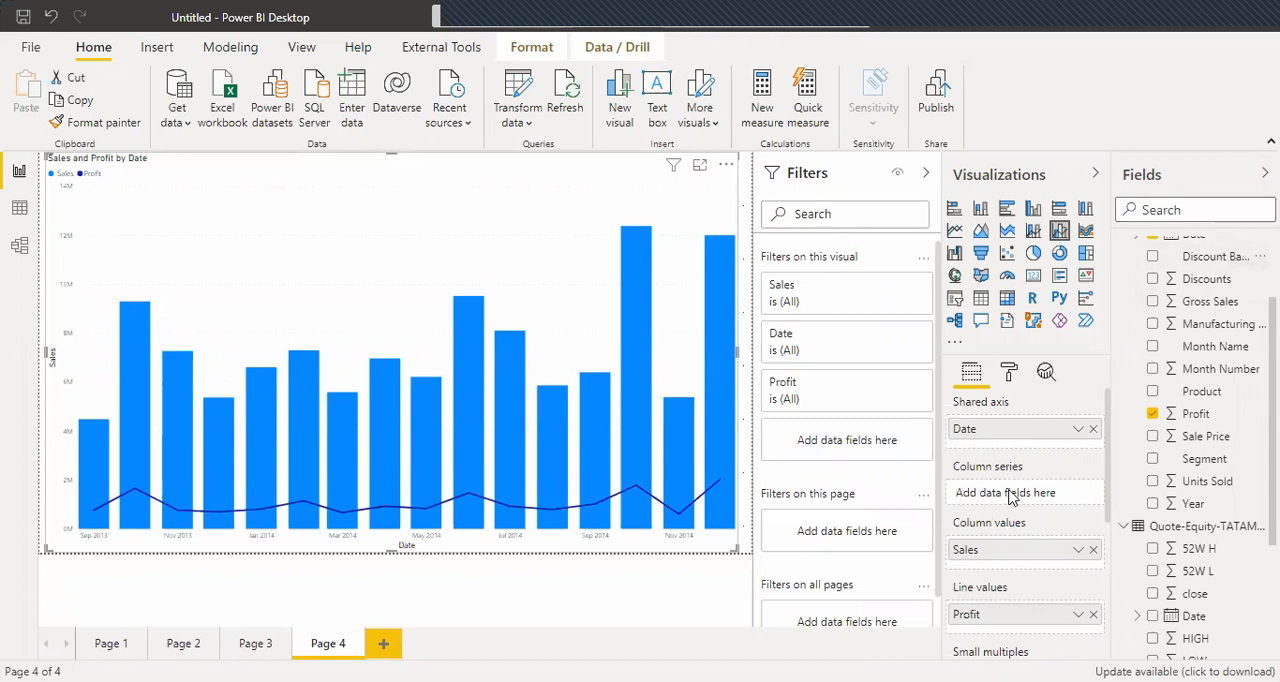
# Try Discount Band as the clustered column series and remove it from the chart again.
pyautogui.moveTo(1009, 490); pyautogui.dragTo(1020, 503)
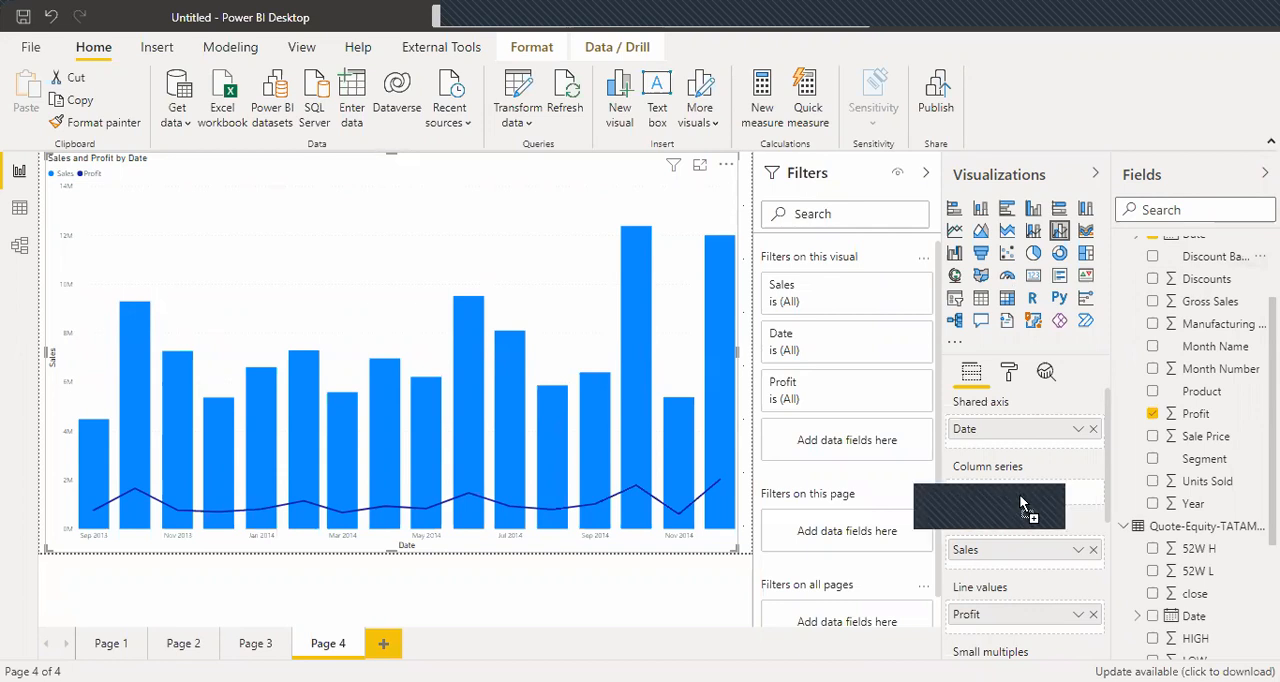
pyautogui.moveTo(1022, 503); pyautogui.dragTo(1022, 500)
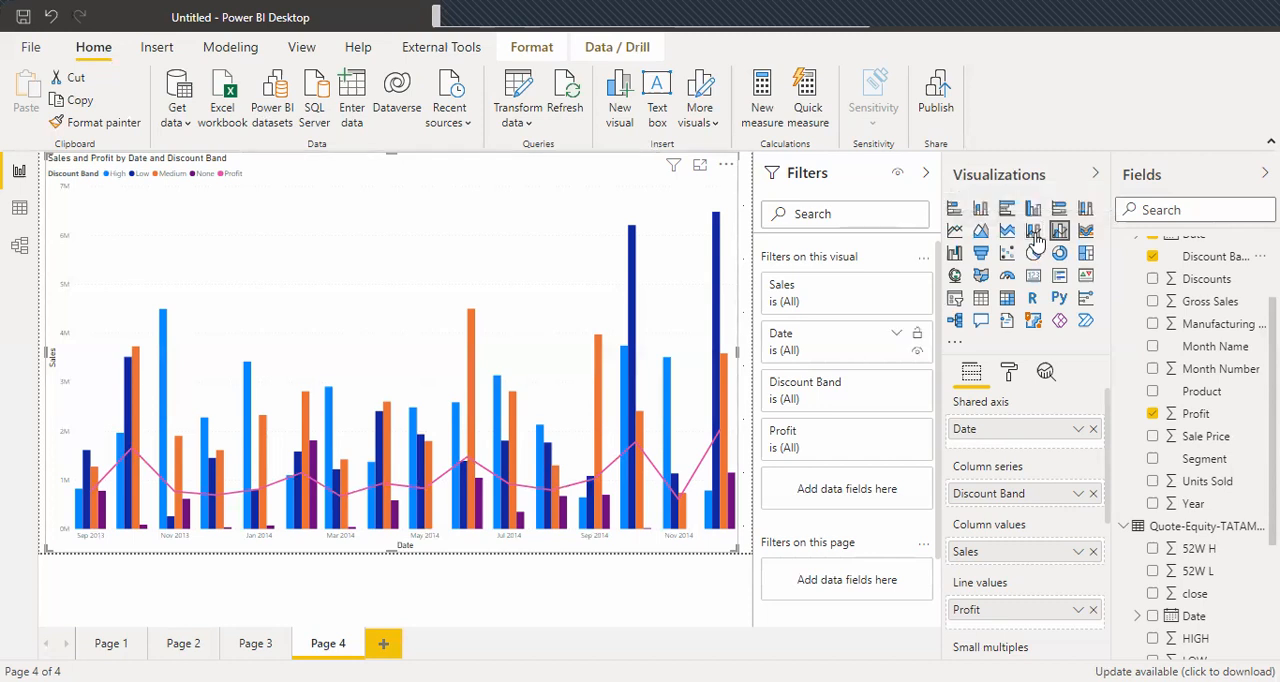
pyautogui.click(1093, 494)
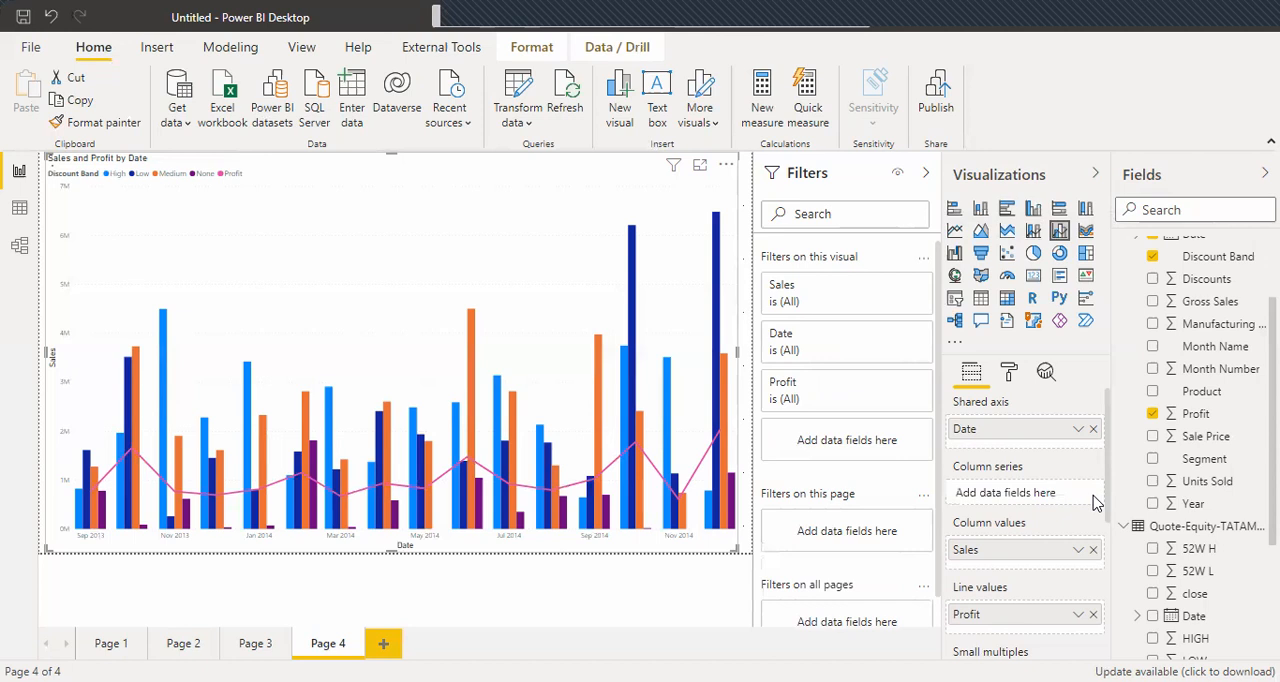
# Convert the visual to a line and stacked column chart and split its columns by Discount Band.
pyautogui.click(1035, 232)
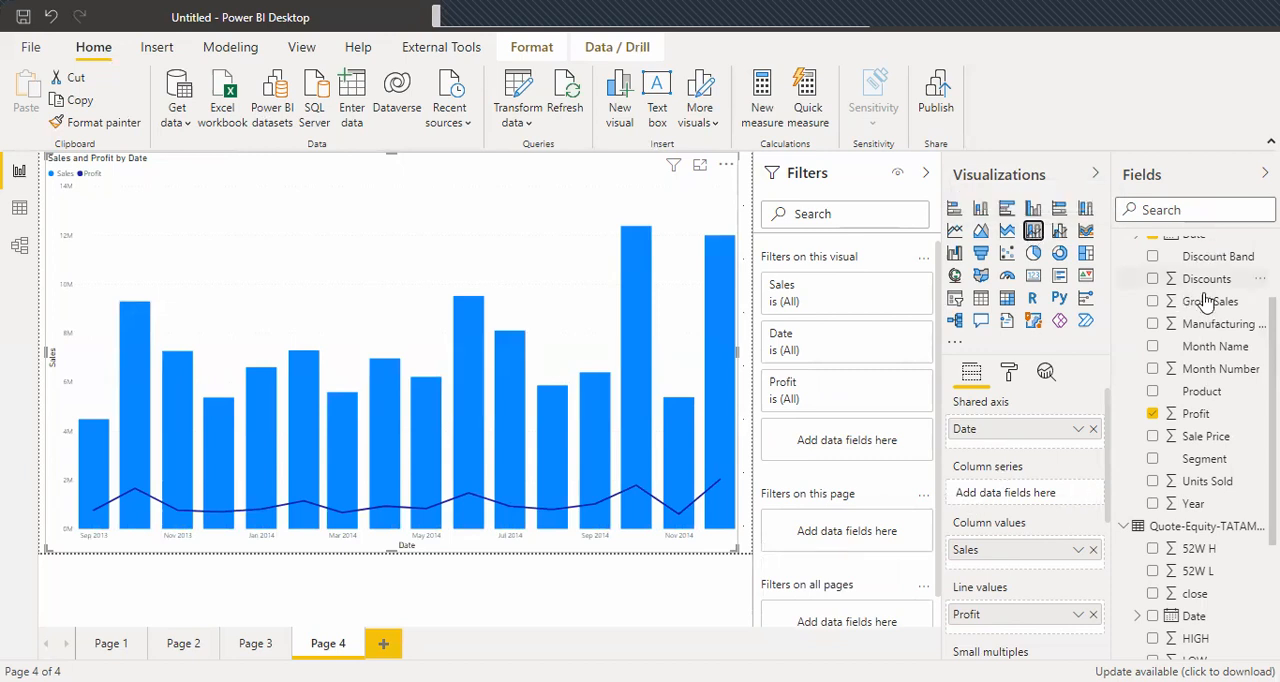
pyautogui.moveTo(1215, 257); pyautogui.dragTo(1043, 501)
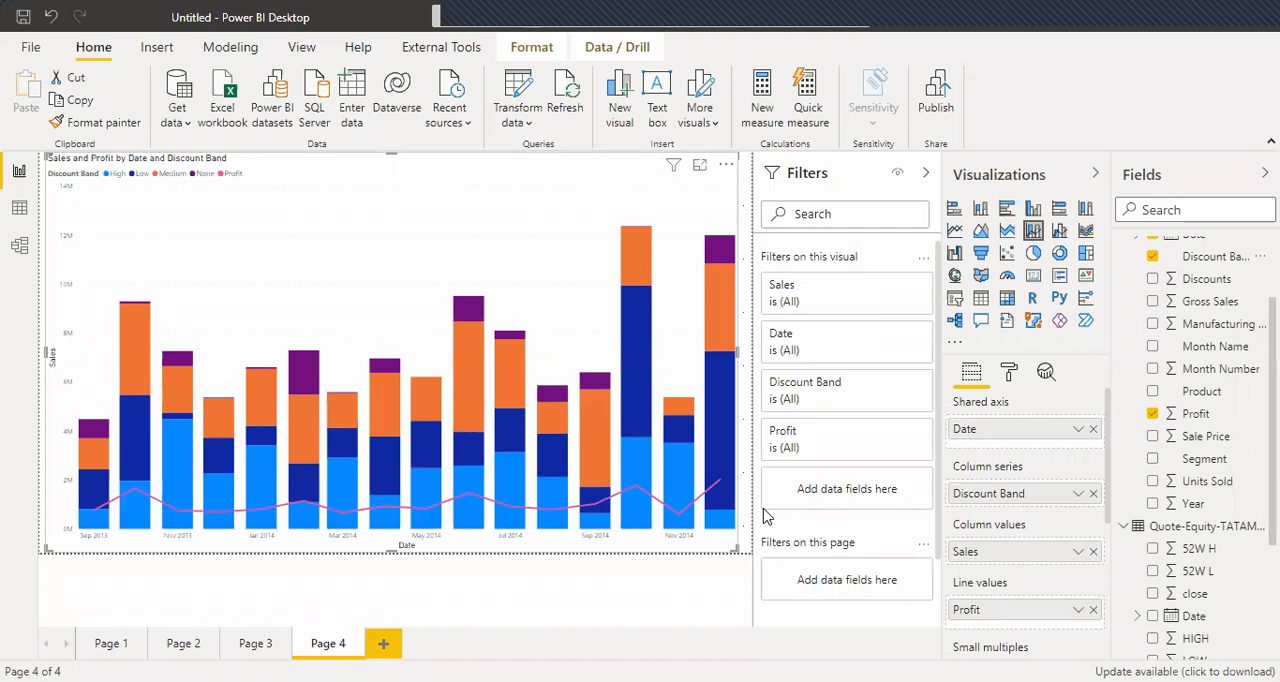
# Add a fifth report page and load the Map, Map_lat_Long and ArcGIS_lat_Long sheets from the Charts.xlsx workbook.
pyautogui.click(386, 645)
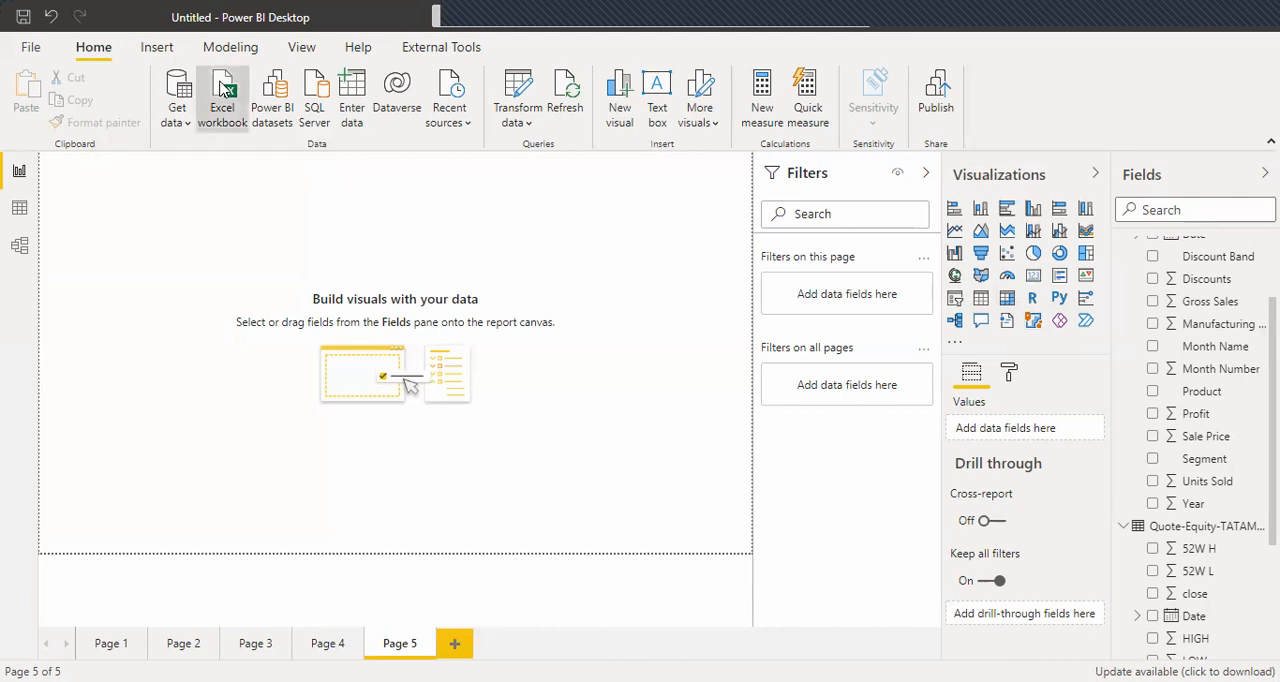
pyautogui.click(229, 122)
pyautogui.doubleClick(234, 130)
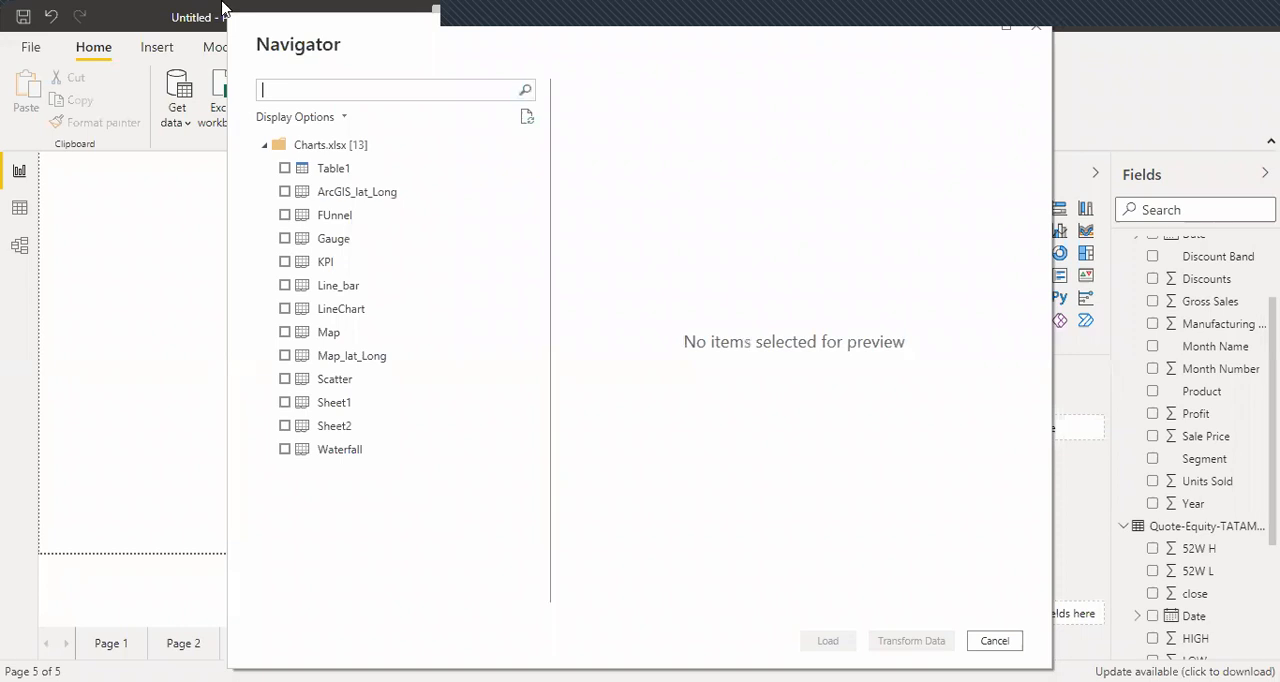
pyautogui.click(285, 356)
pyautogui.click(285, 332)
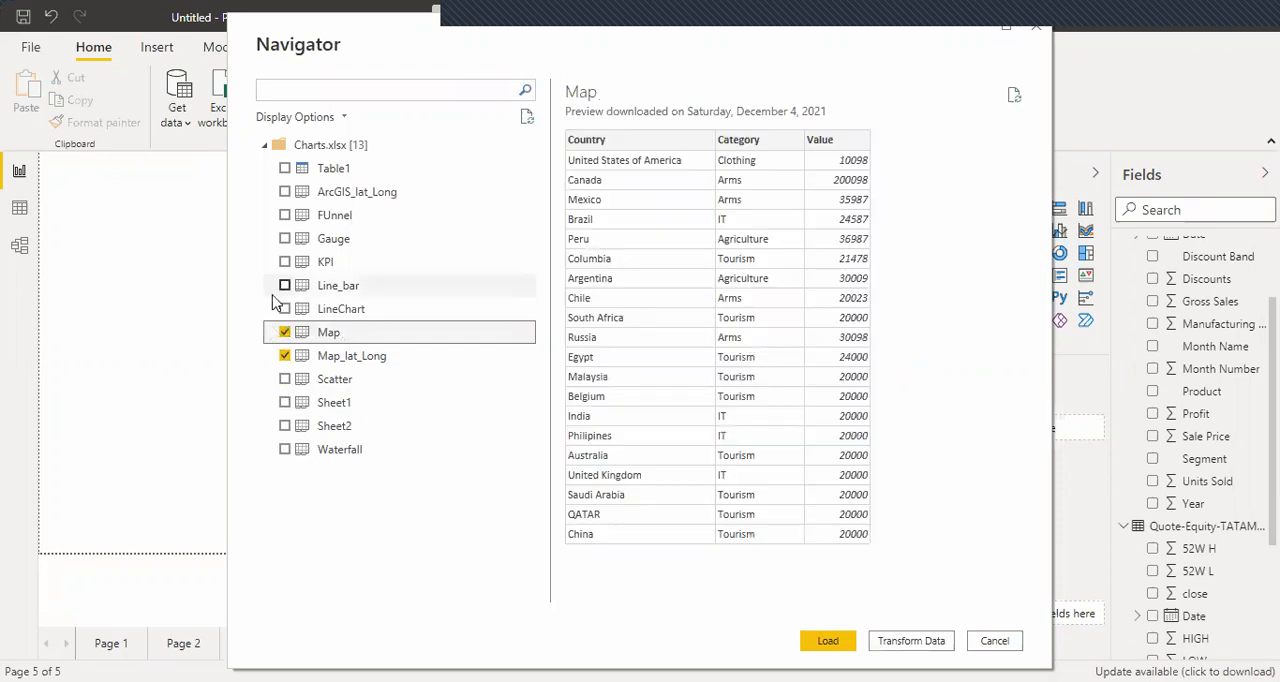
pyautogui.click(285, 192)
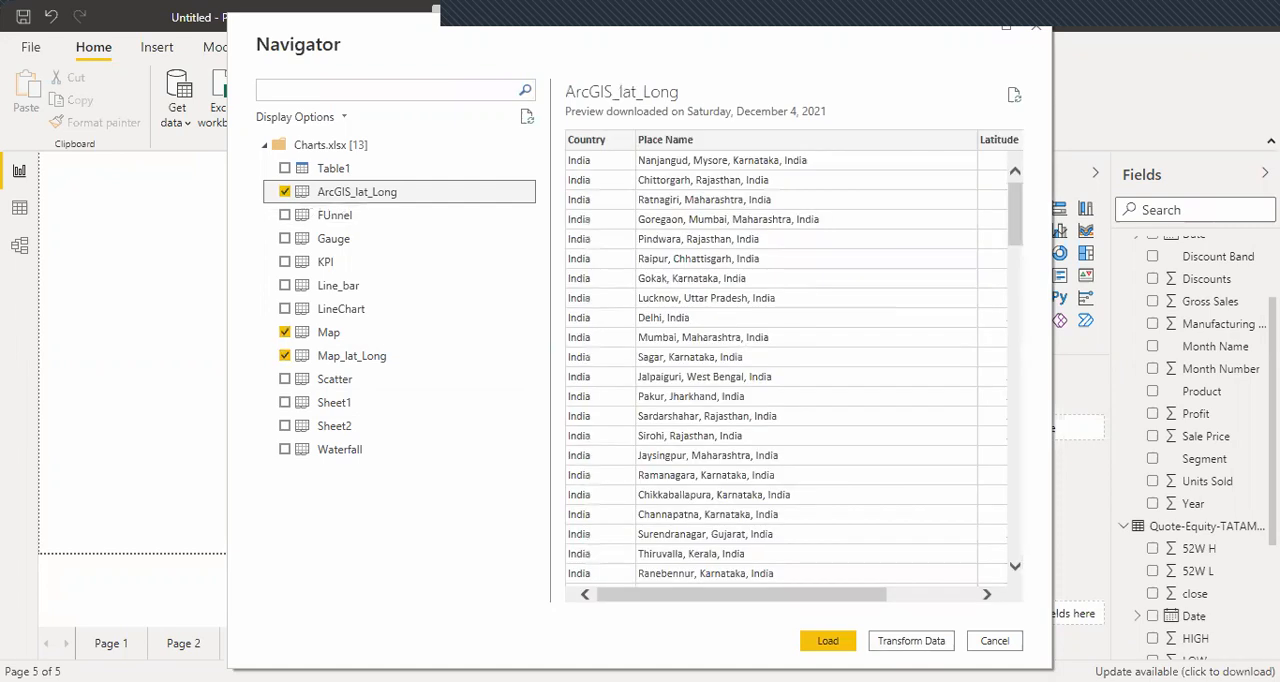
pyautogui.click(828, 642)
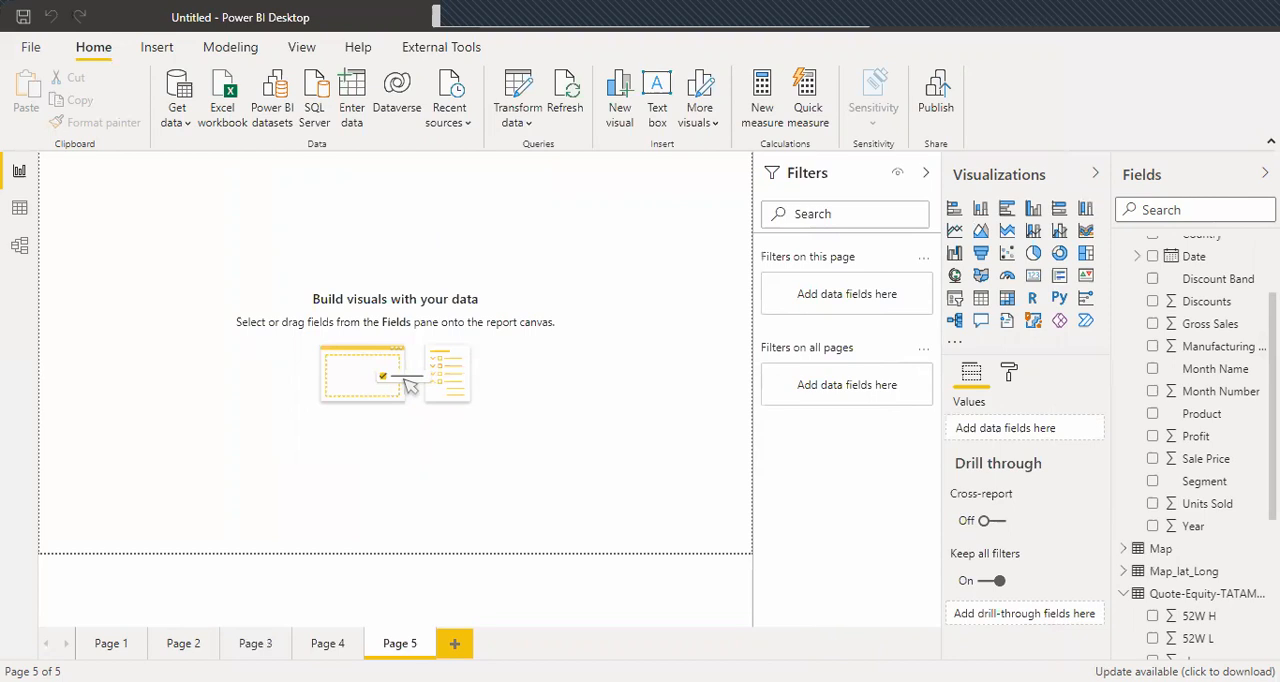
# Collapse the financials table's field list, insert a map visual on the fifth page and enlarge it to fill the page.
pyautogui.scroll(3, 1190, 400)
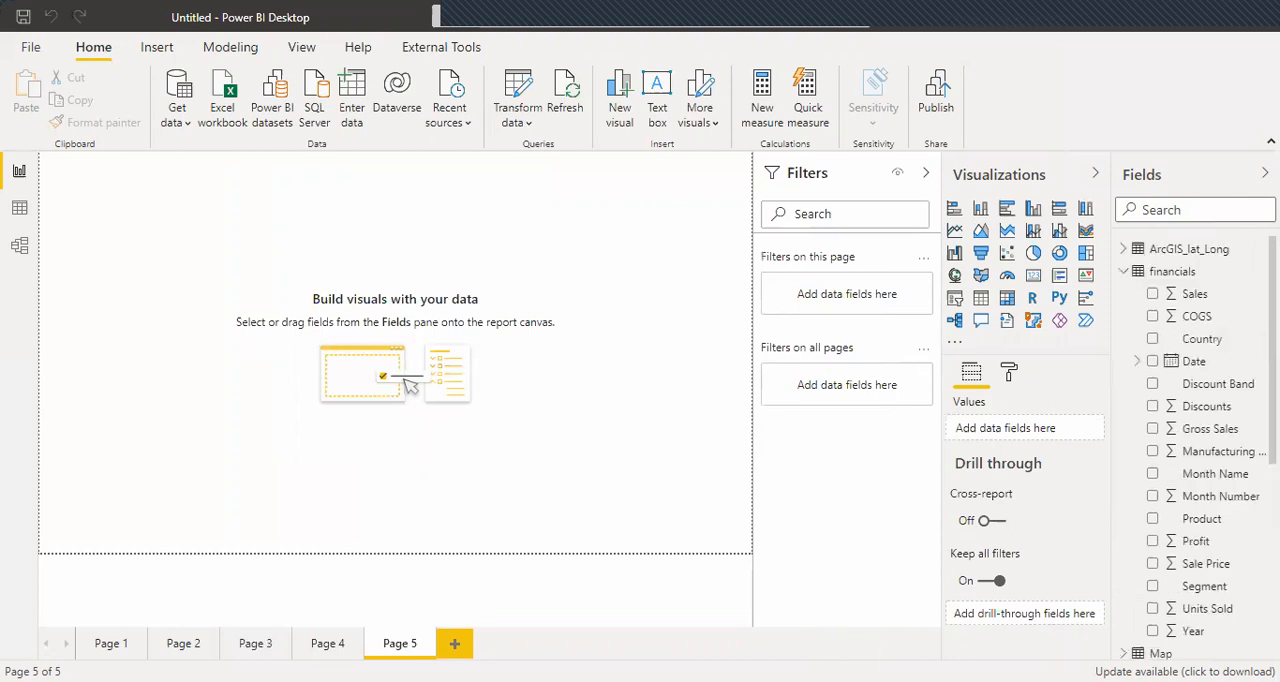
pyautogui.click(1127, 273)
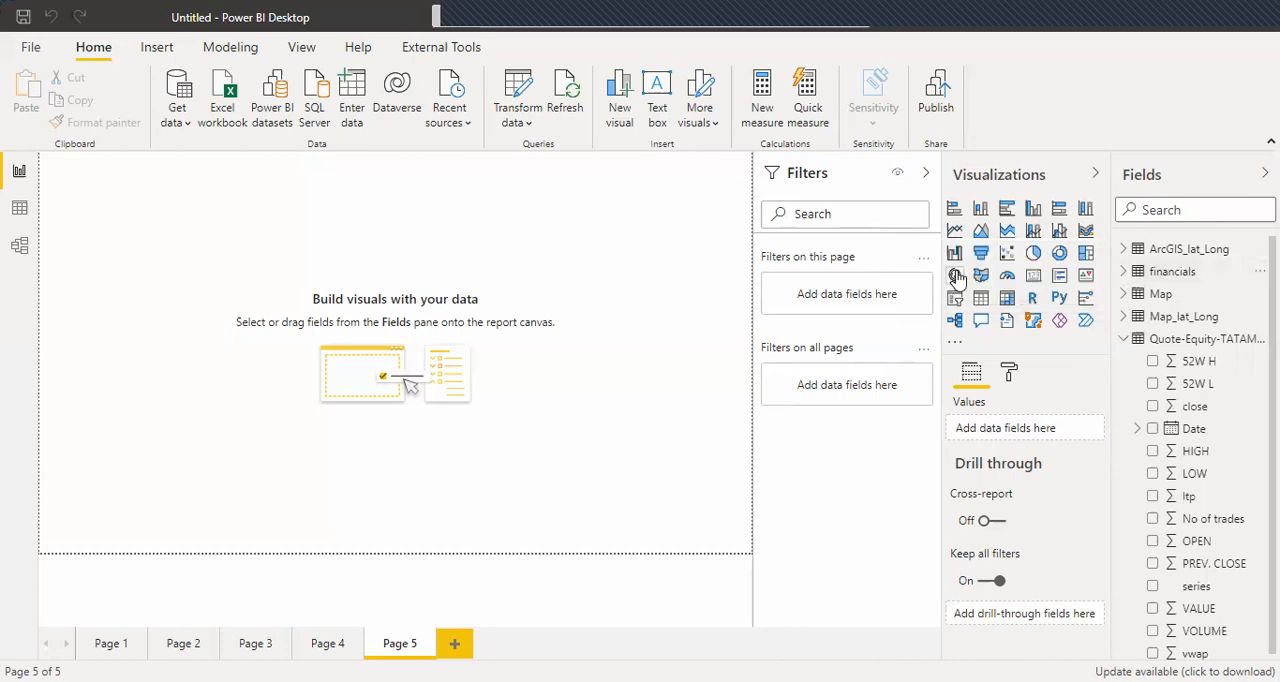
pyautogui.click(955, 277)
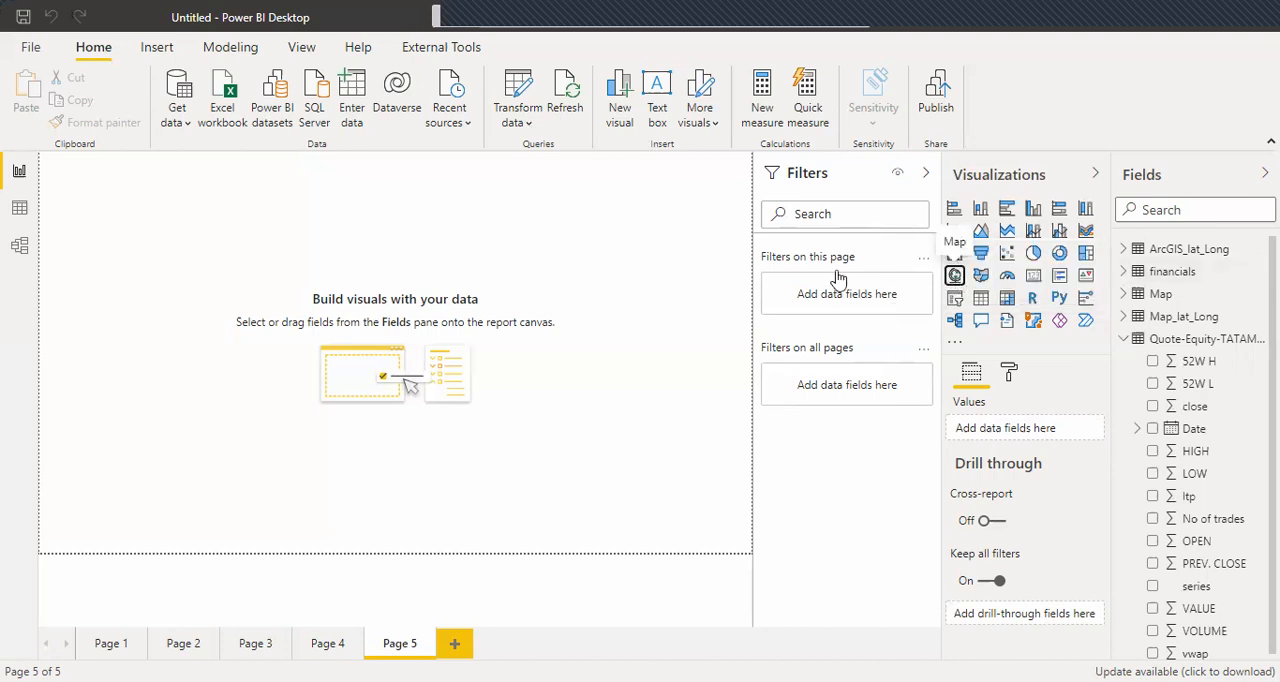
pyautogui.moveTo(195, 301); pyautogui.dragTo(750, 498)
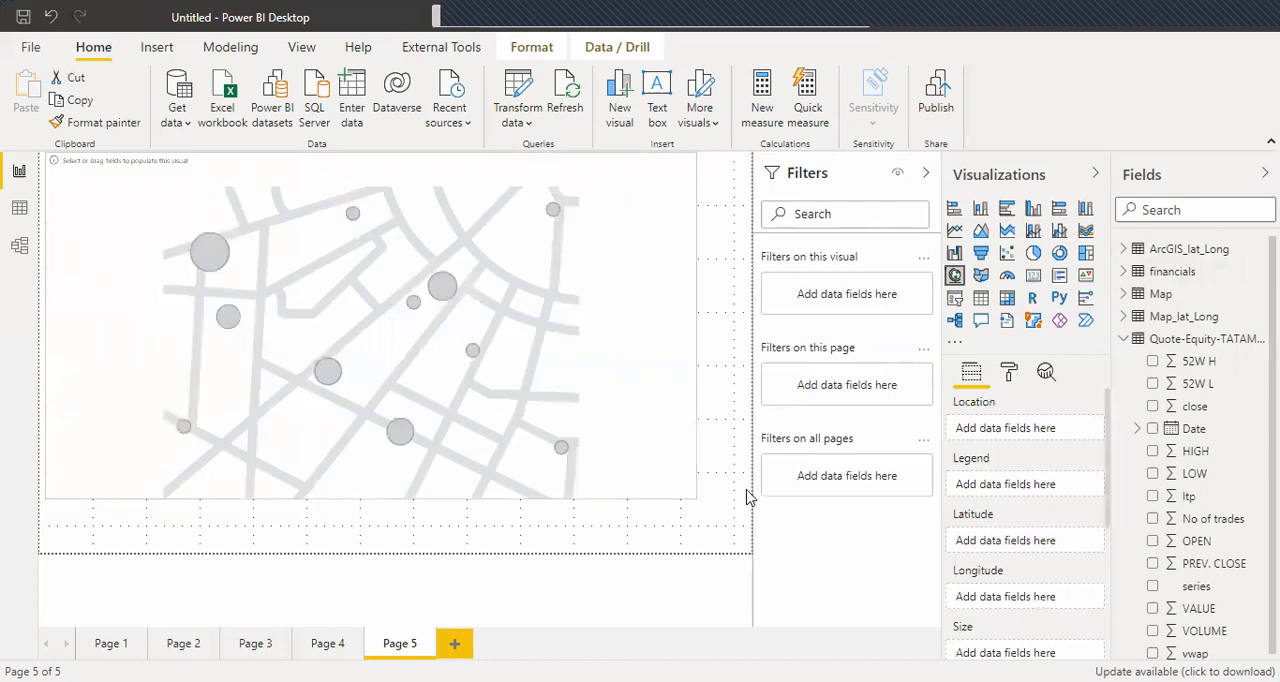
pyautogui.moveTo(757, 565); pyautogui.dragTo(757, 565)
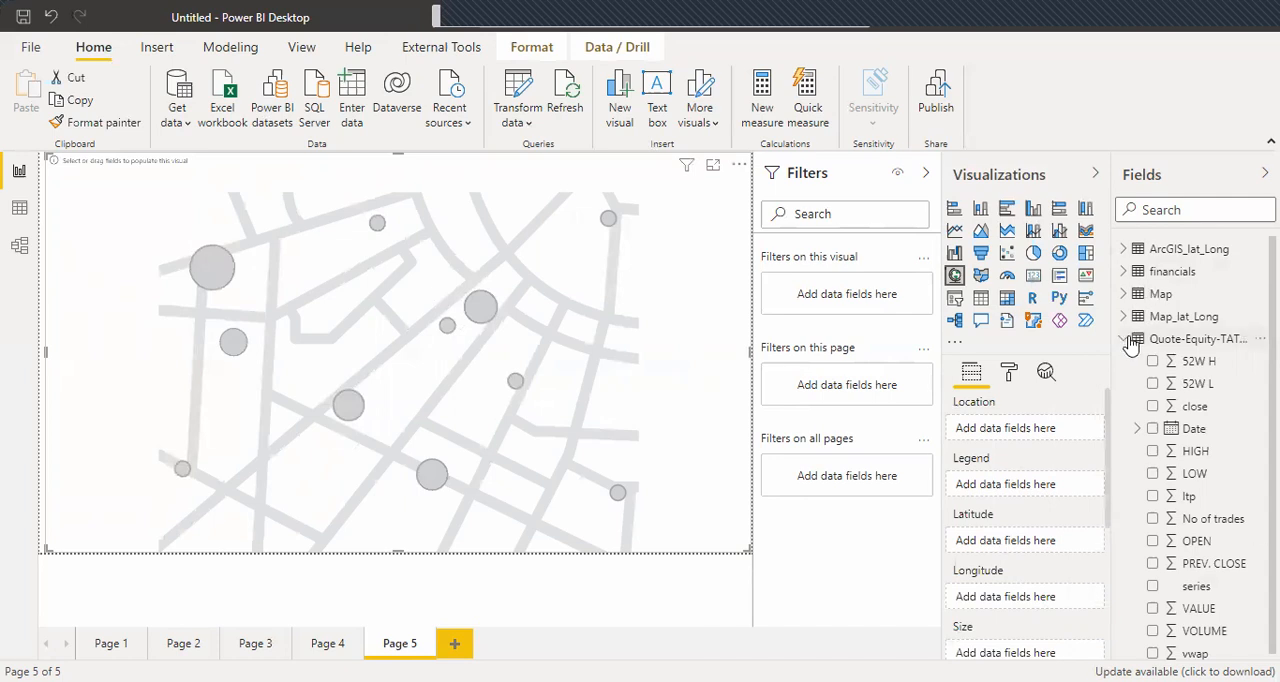
# Examine the Map_lat_Long table's data and the distinct values of its Country column, and return to the report.
pyautogui.click(1126, 340)
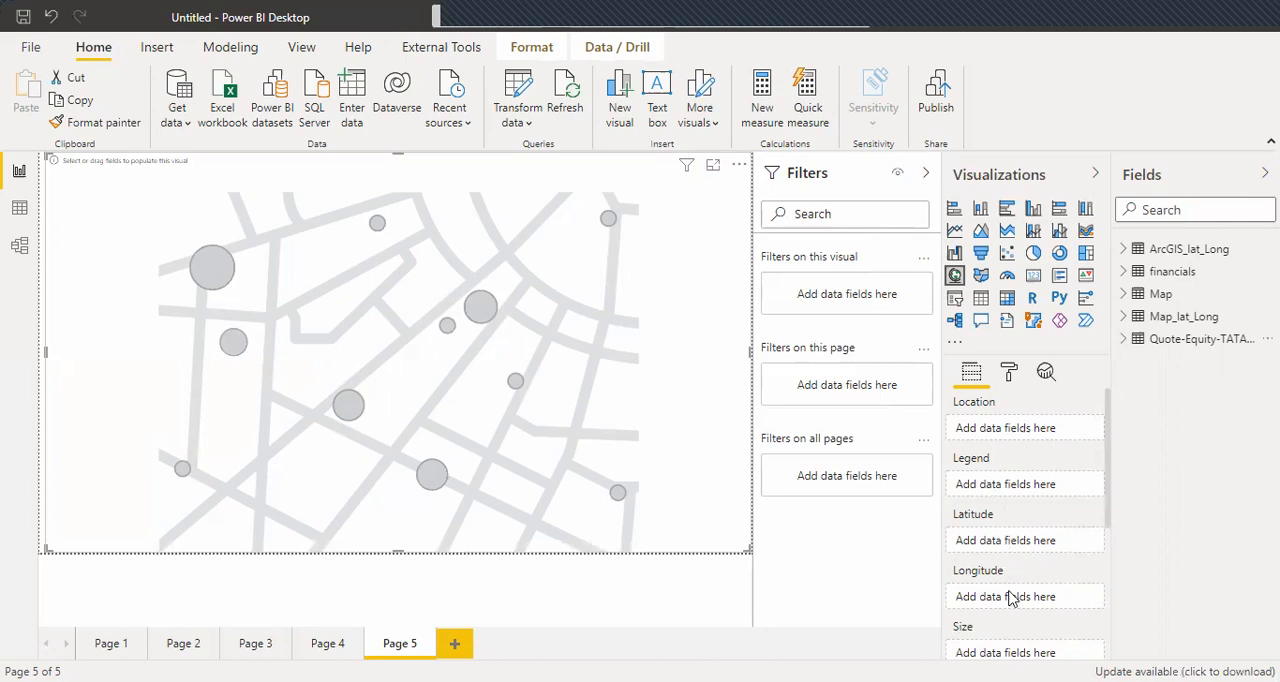
pyautogui.click(1126, 318)
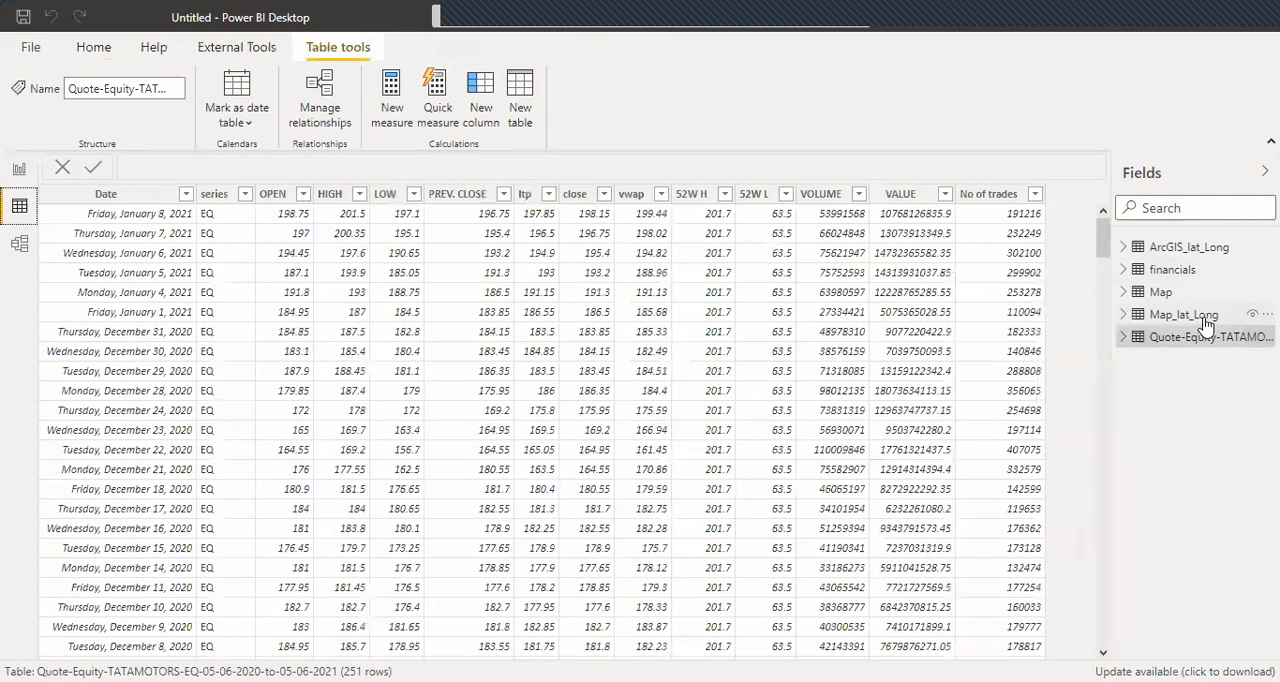
pyautogui.click(1184, 316)
pyautogui.click(1205, 321)
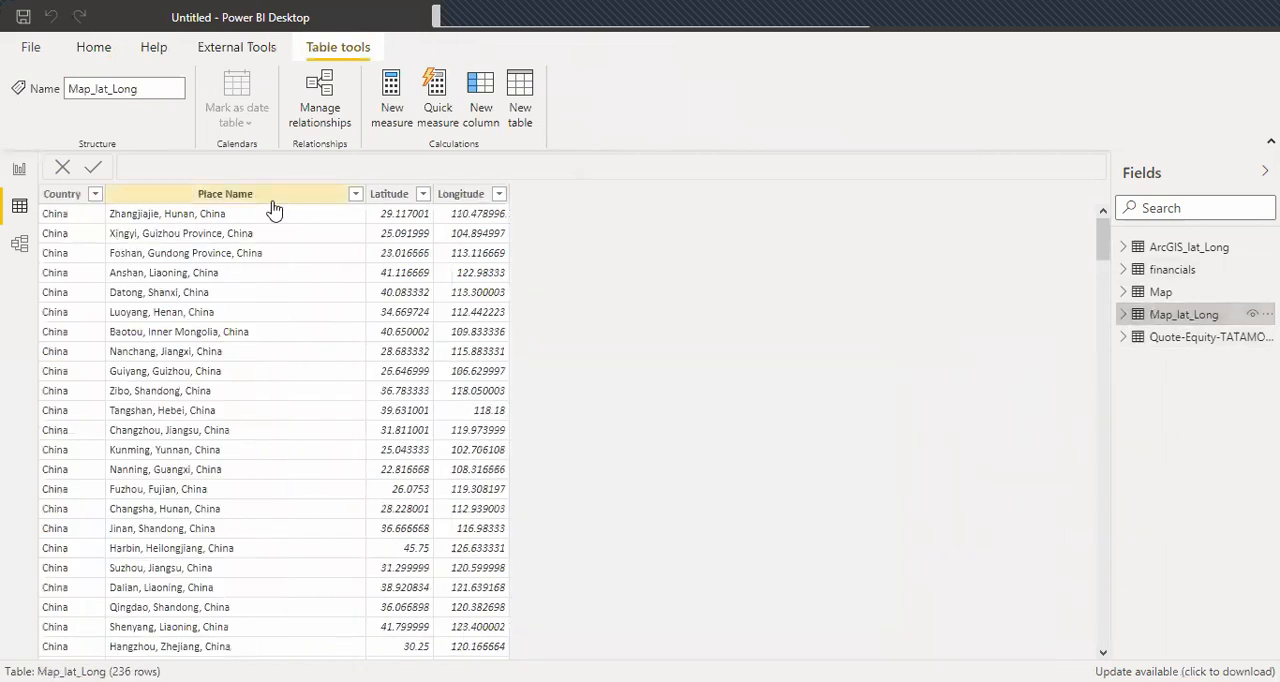
pyautogui.click(95, 196)
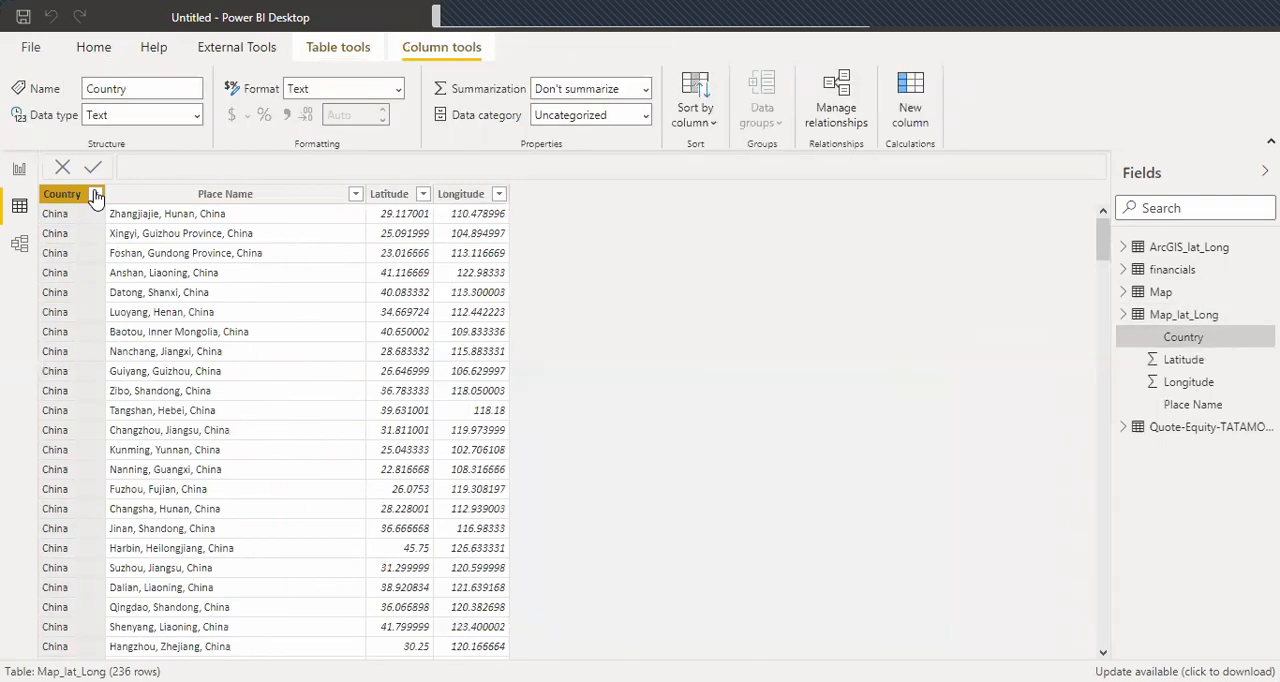
pyautogui.click(95, 194)
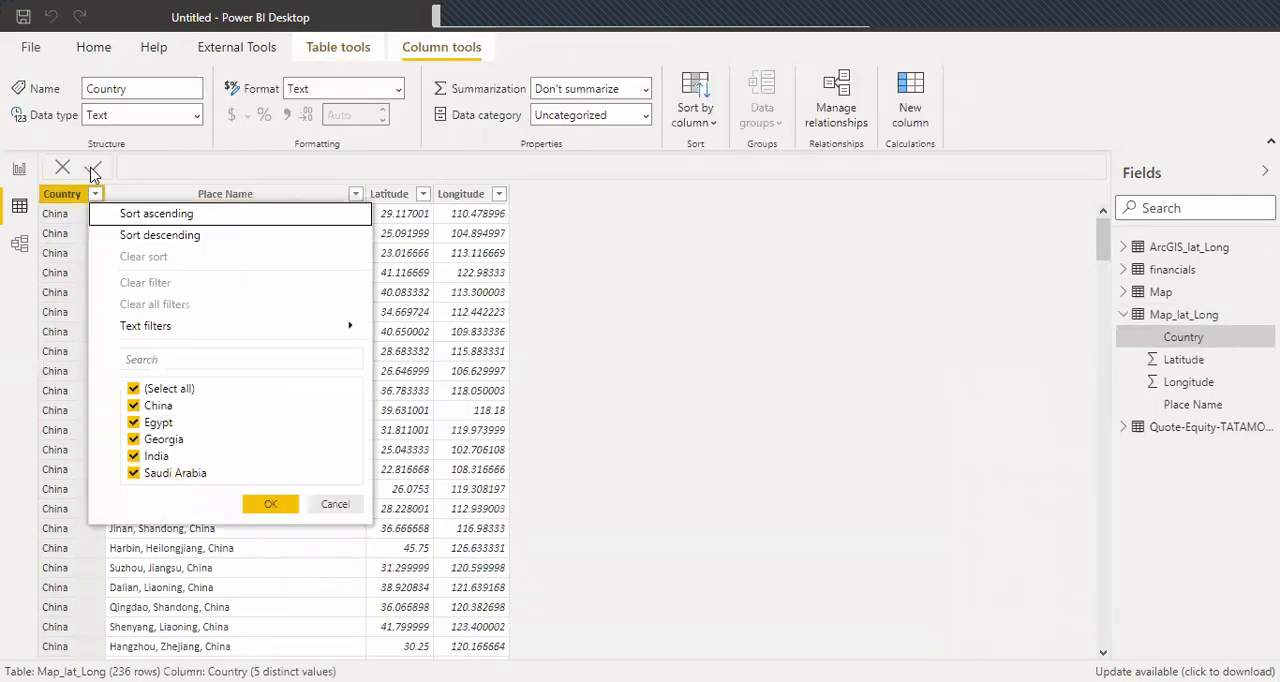
pyautogui.click(338, 504)
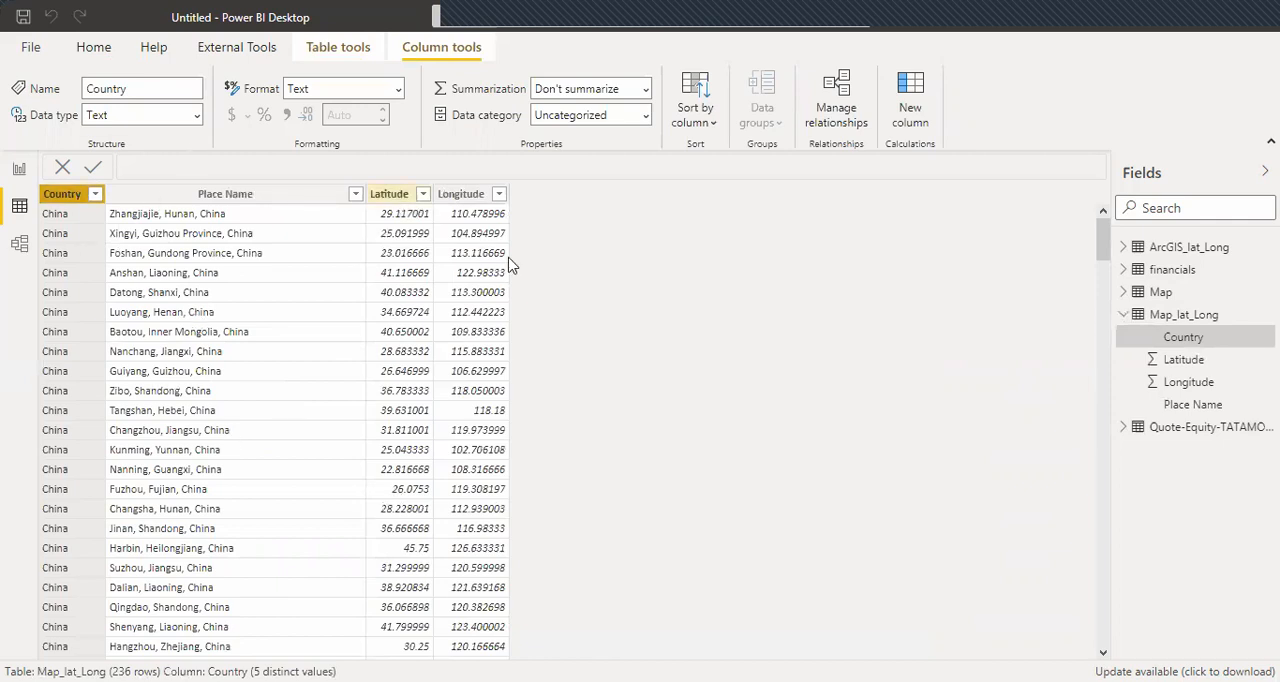
pyautogui.click(18, 172)
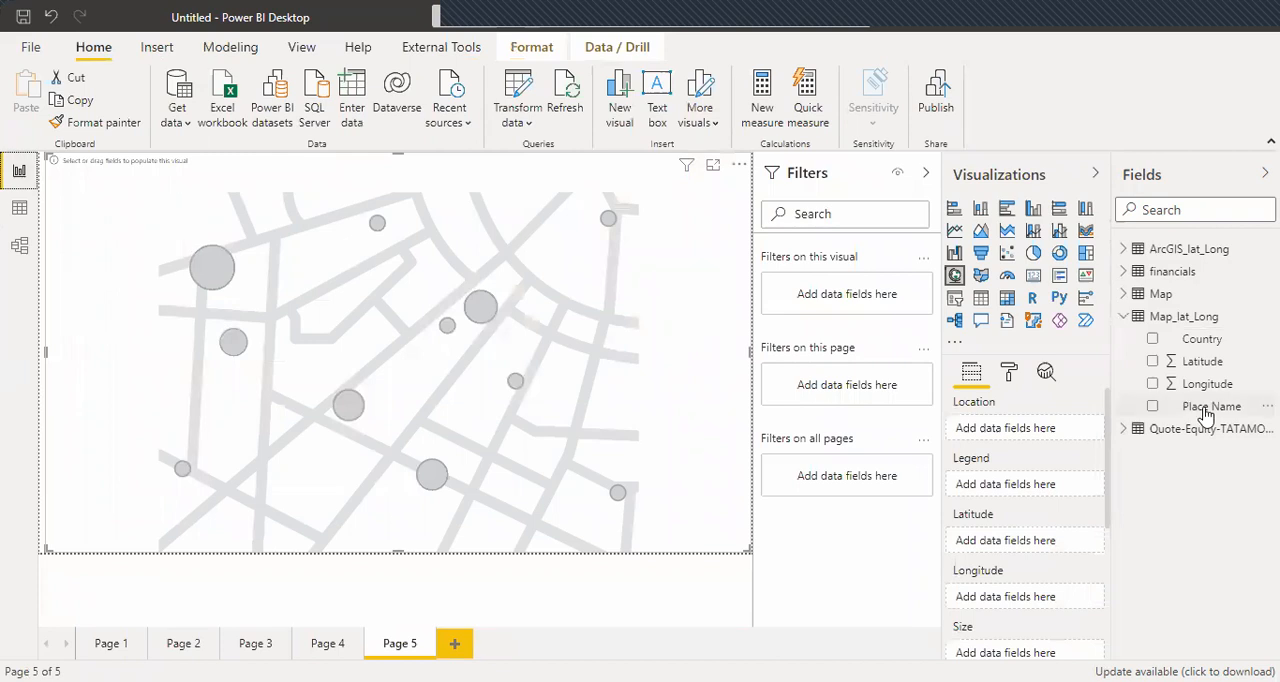
# Set Place Name as the map's location and Country as its legend, both from the Map_lat_Long table.
pyautogui.click(1154, 406)
pyautogui.click(1205, 408)
pyautogui.moveTo(1188, 410); pyautogui.dragTo(995, 436)
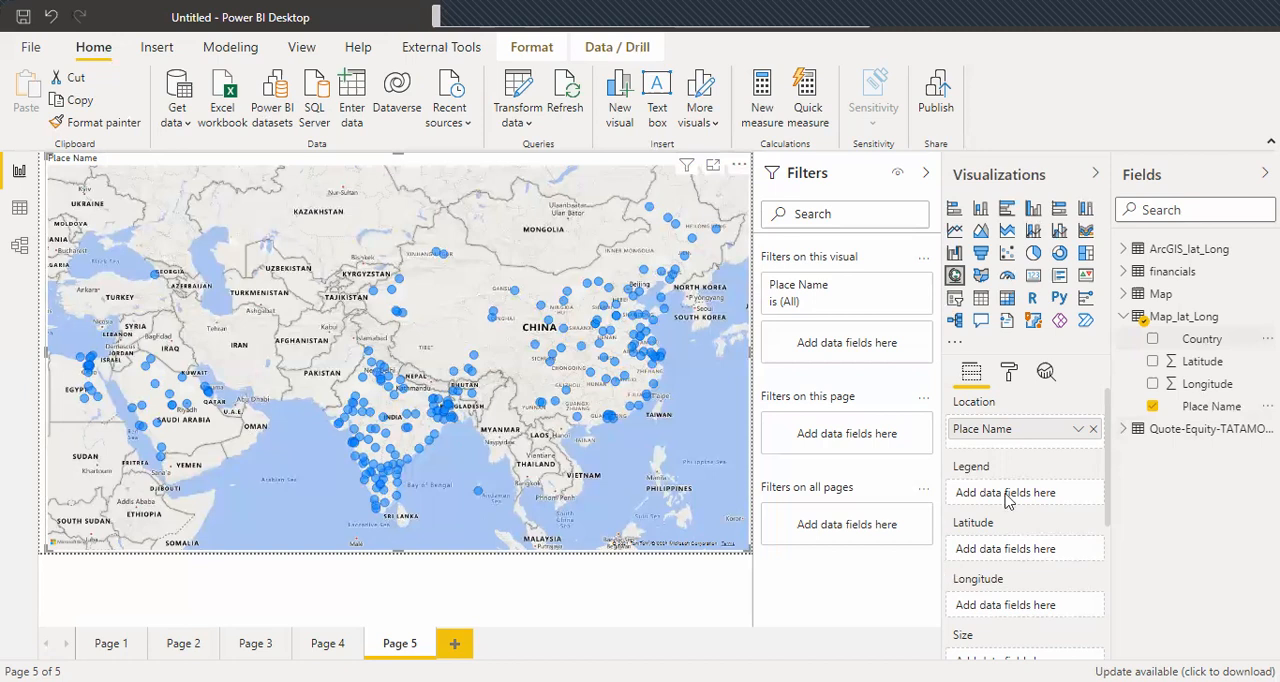
pyautogui.moveTo(1007, 500); pyautogui.dragTo(1009, 502)
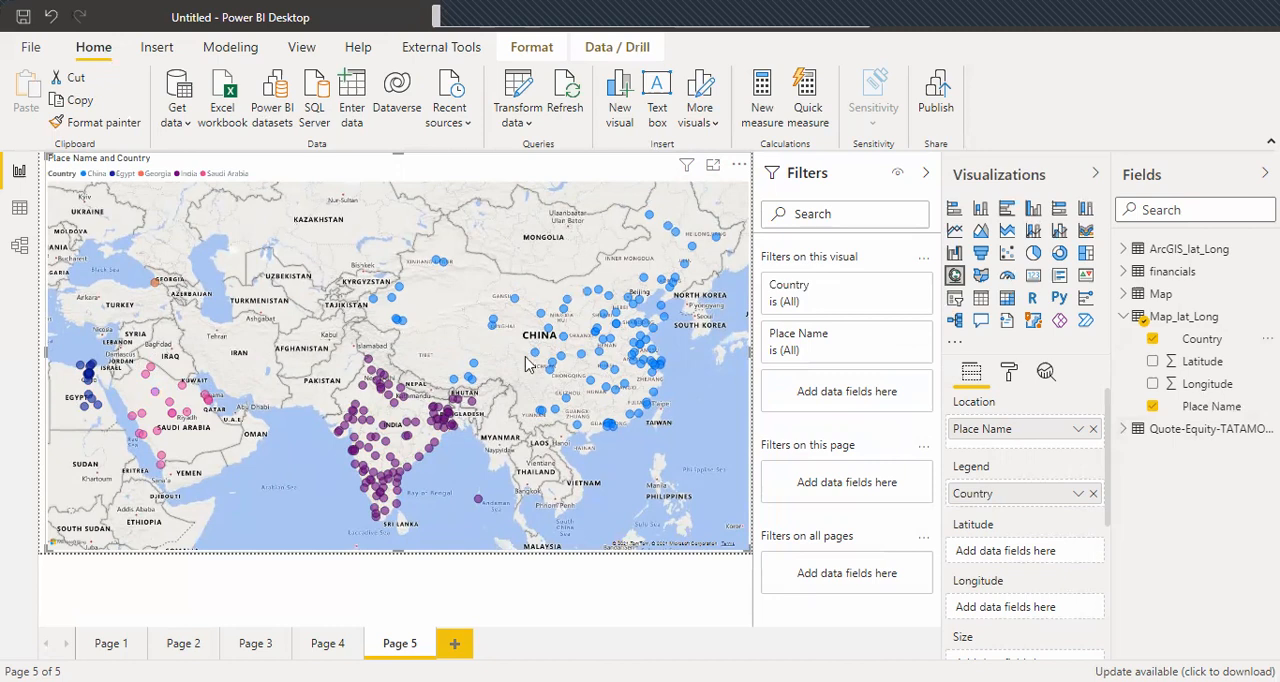
# Add a sixth report page and insert a map visual enlarged to fill nearly the whole page.
pyautogui.click(455, 645)
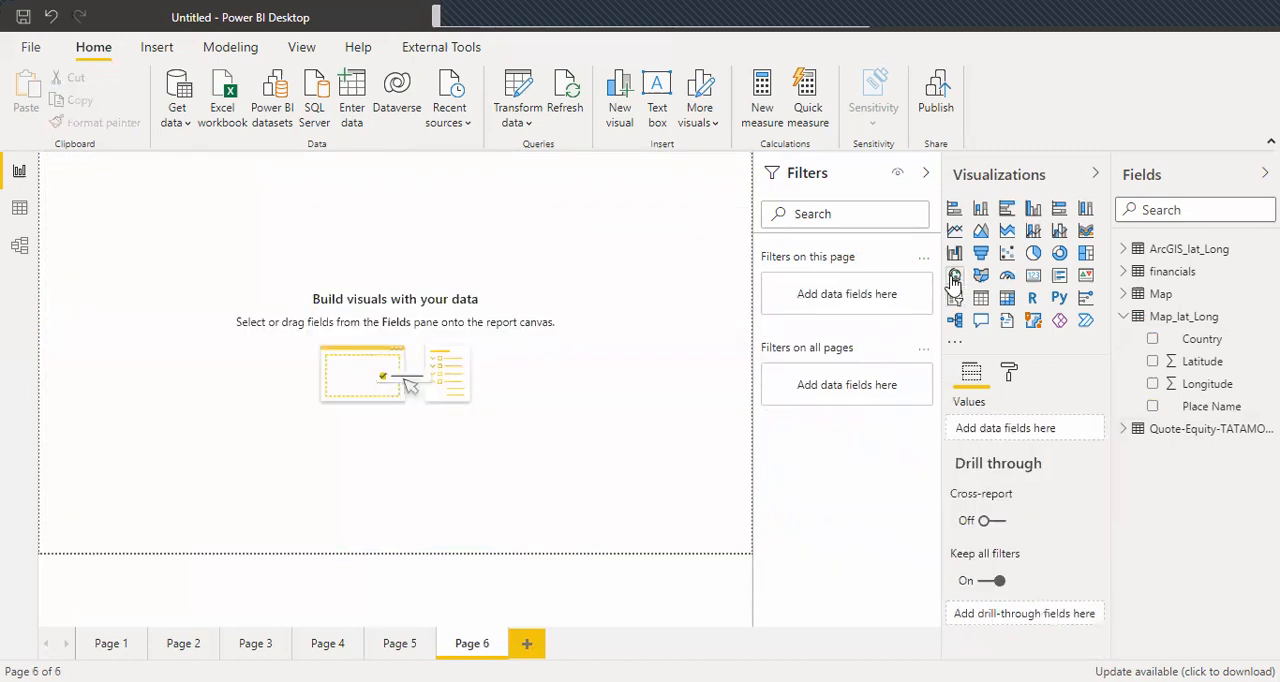
pyautogui.moveTo(204, 307); pyautogui.dragTo(741, 547)
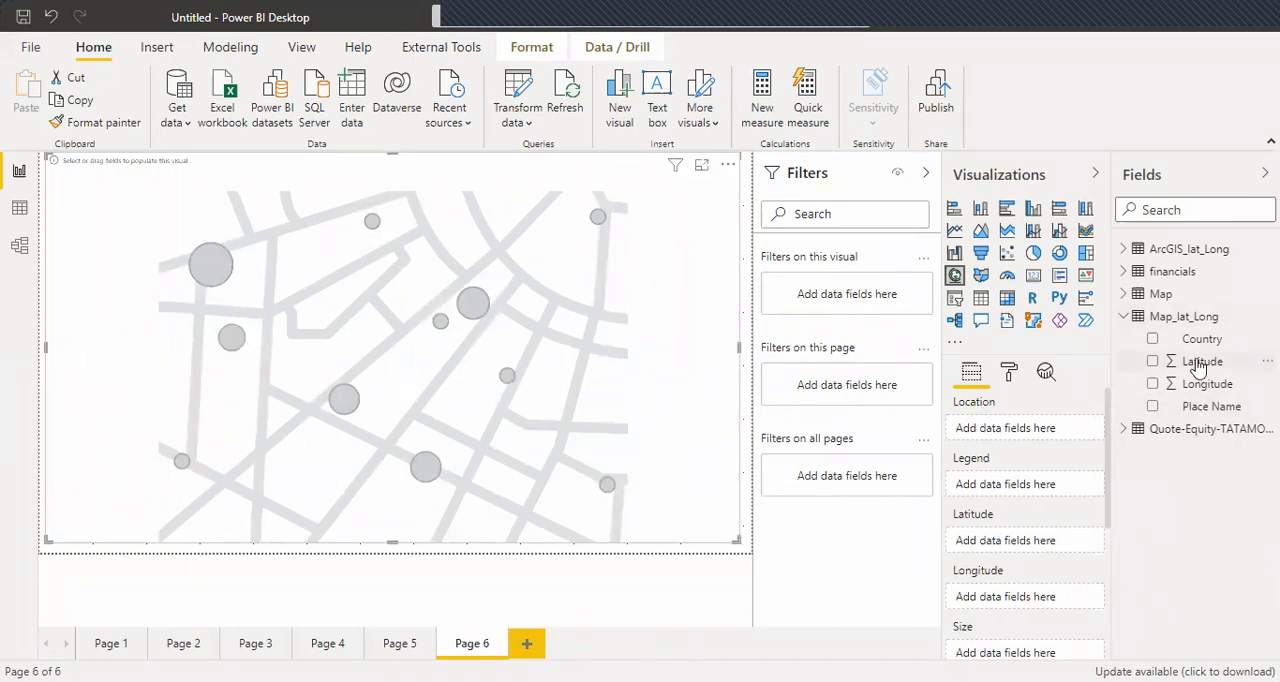
# Set Latitude and Longitude from the Map_lat_Long table as the map's coordinates, with Latitude on Don't summarize.
pyautogui.moveTo(985, 570); pyautogui.dragTo(1010, 543)
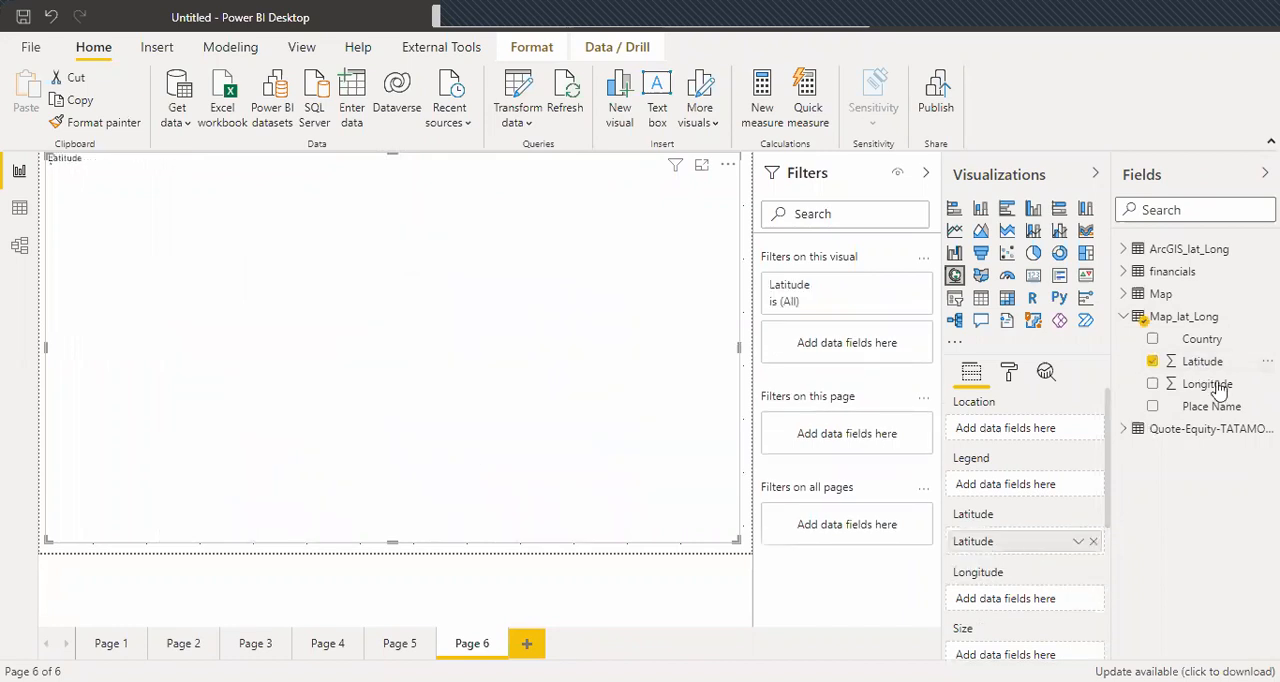
pyautogui.moveTo(1205, 391); pyautogui.dragTo(1030, 600)
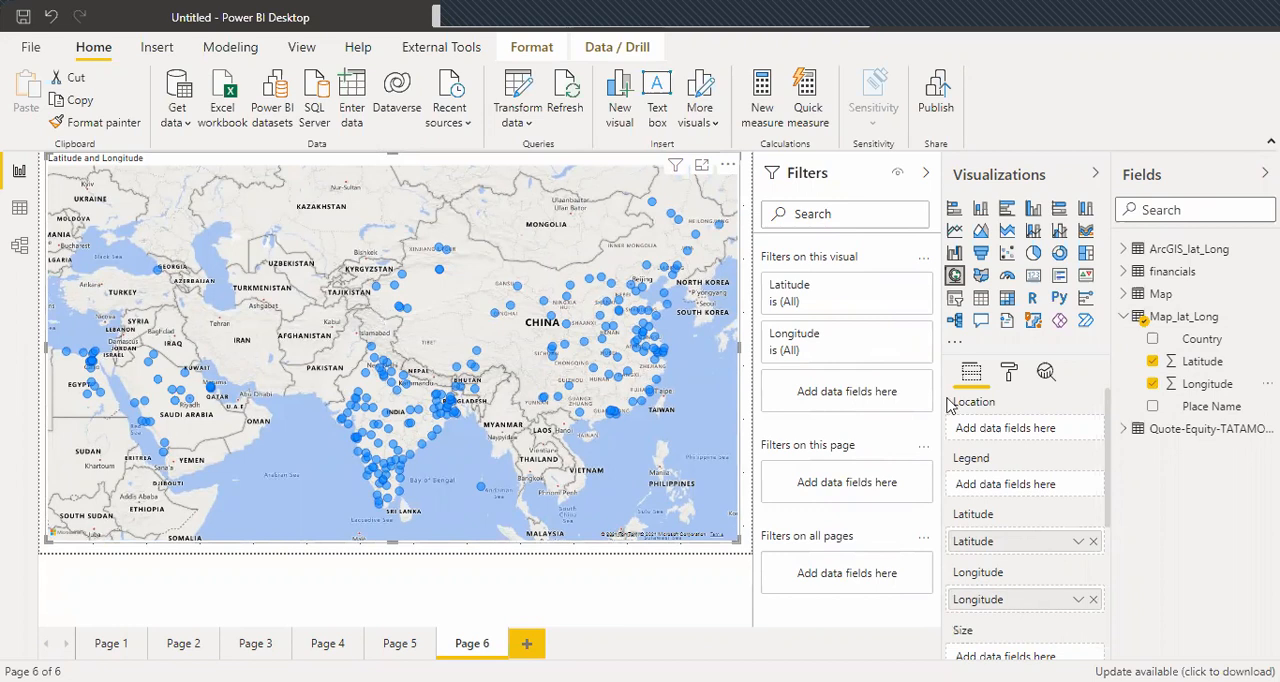
pyautogui.click(1078, 544)
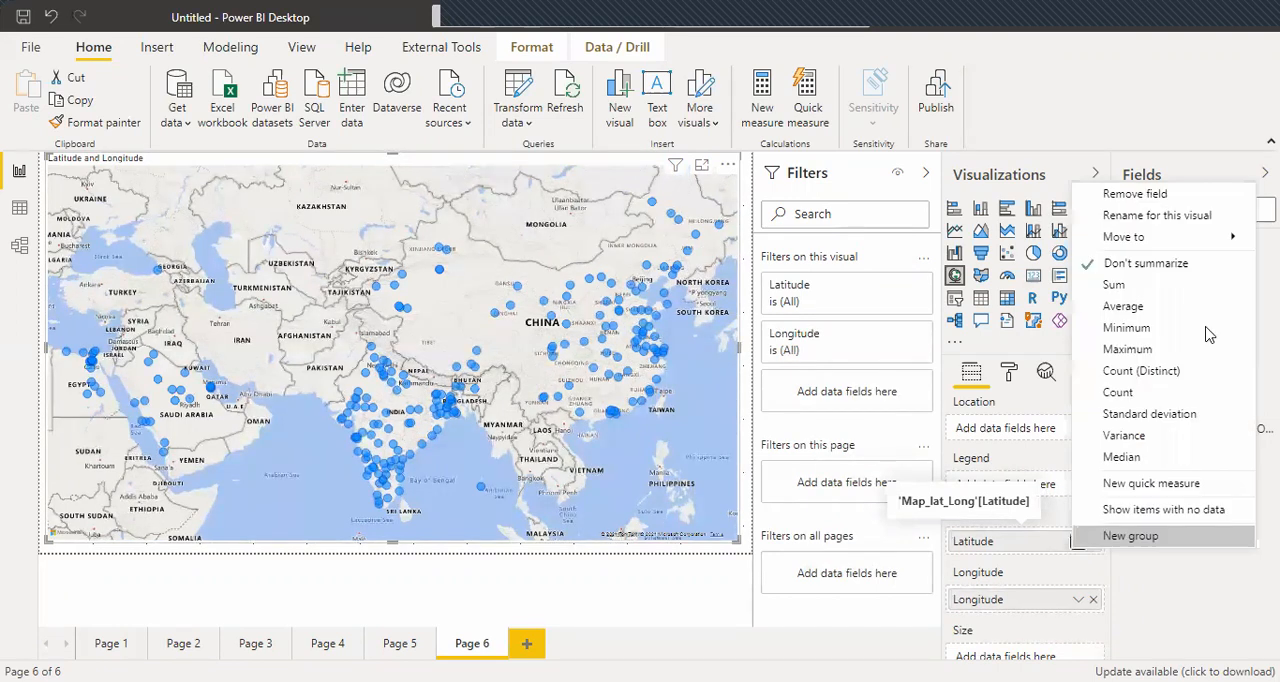
pyautogui.click(1160, 264)
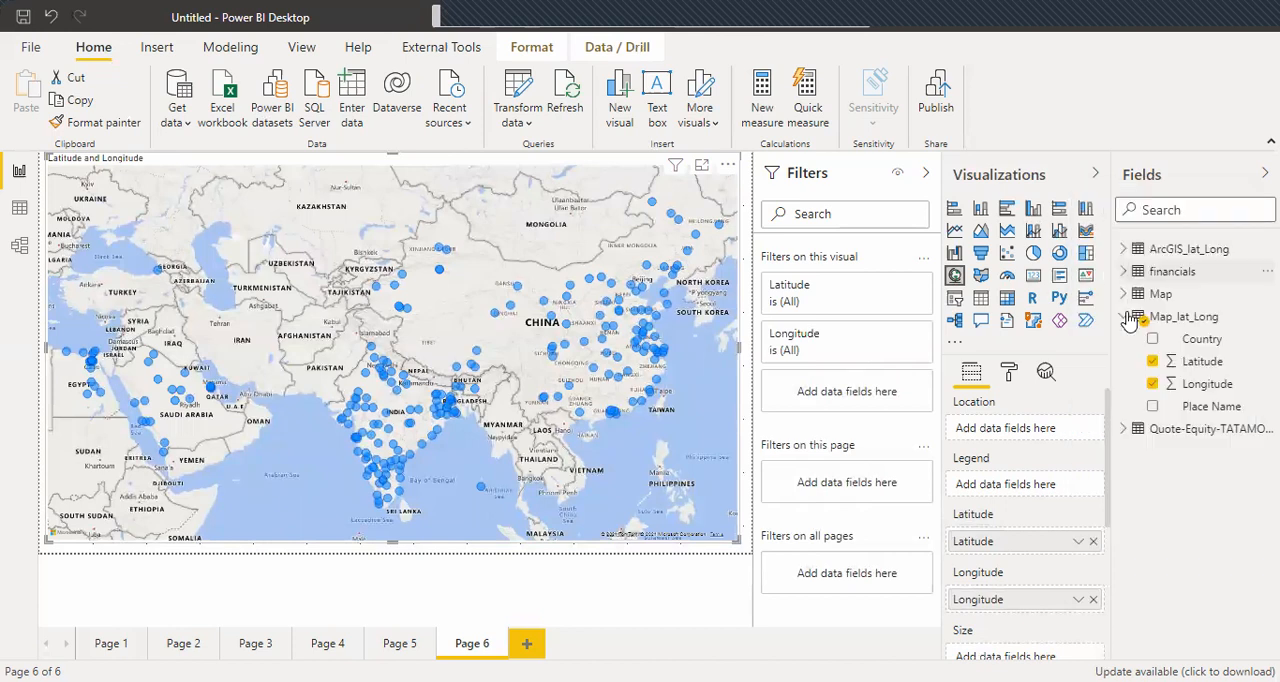
# Check the Longitude field's summarization options and set Country from the Map_lat_Long table as the map's legend.
pyautogui.click(1078, 599)
pyautogui.click(1079, 600)
pyautogui.click(1078, 599)
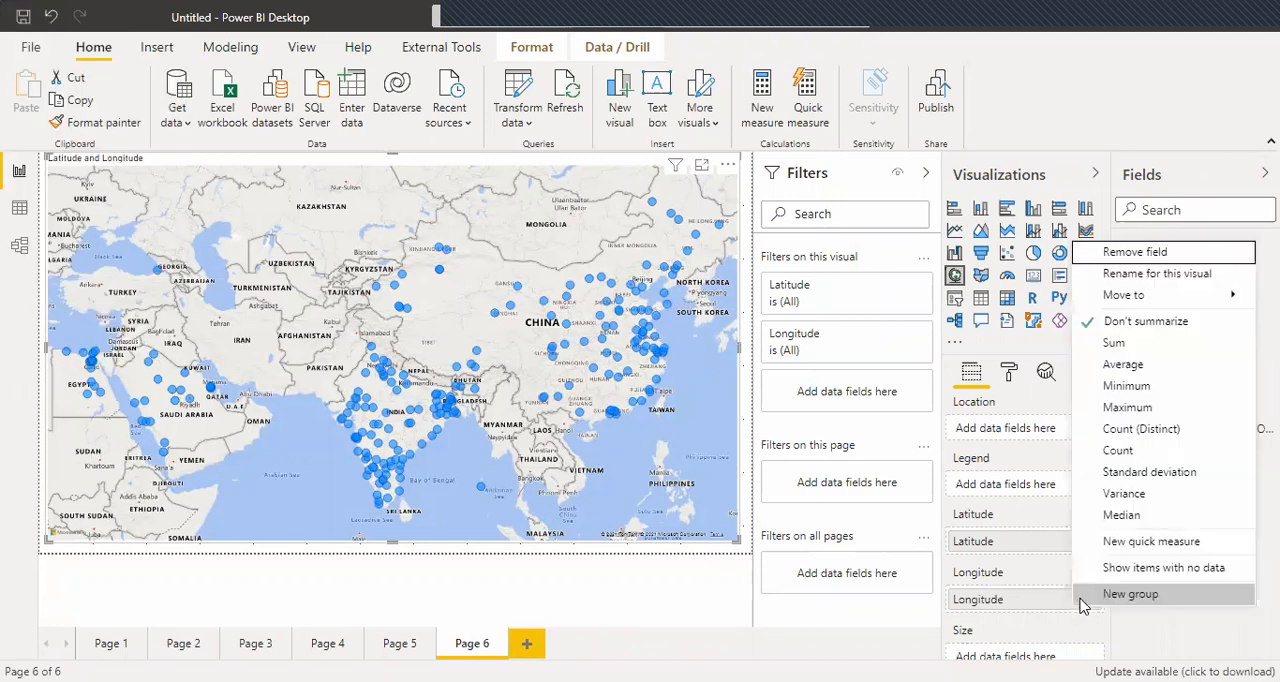
pyautogui.click(990, 520)
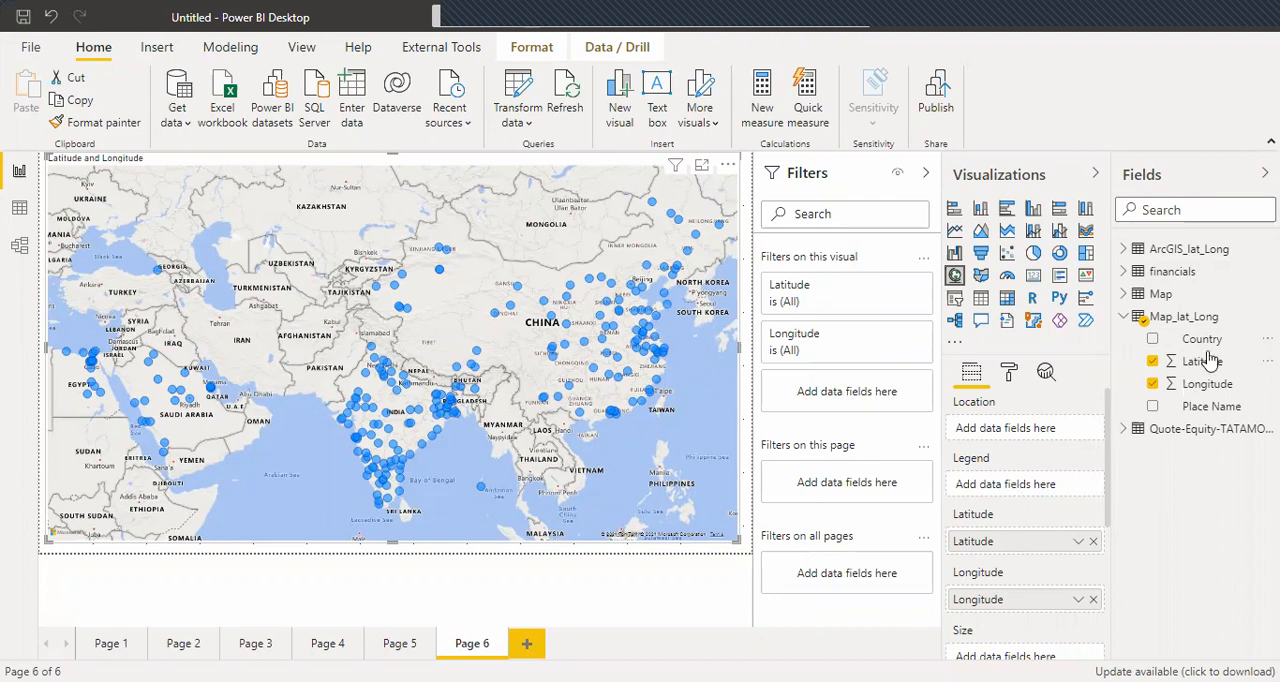
pyautogui.moveTo(1015, 500); pyautogui.dragTo(1014, 486)
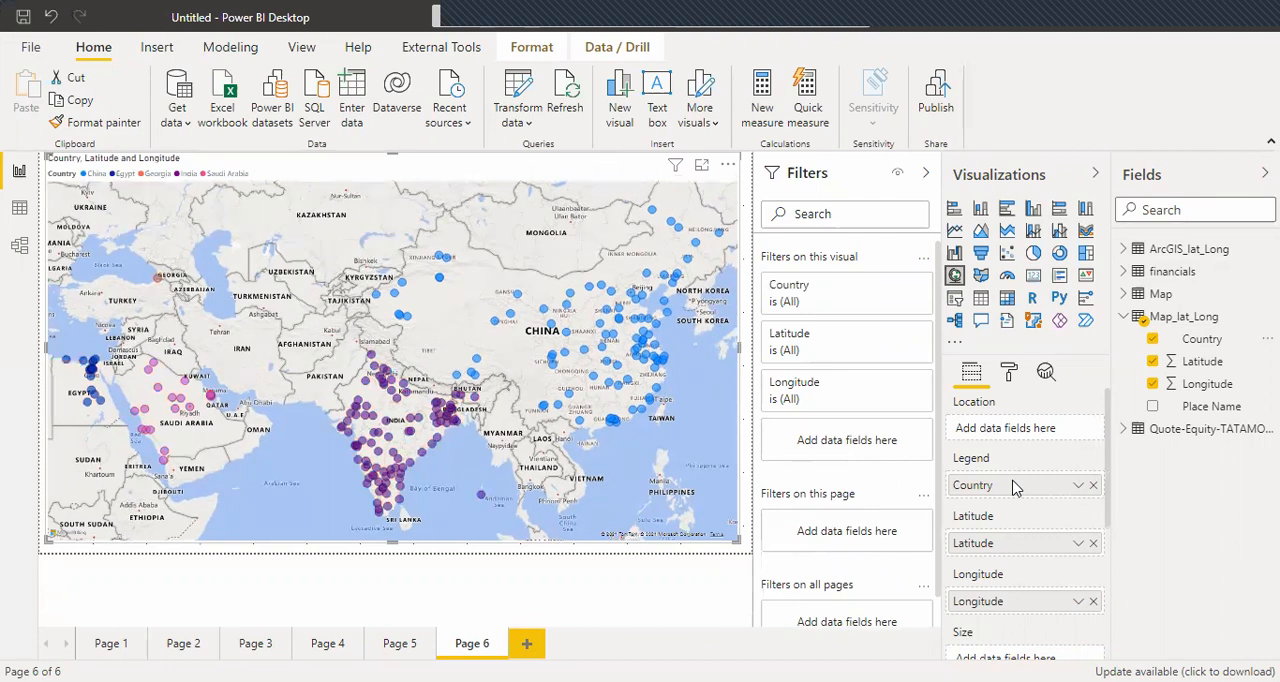
# Add a seventh report page and insert a map visual enlarged to fill nearly the whole page.
pyautogui.click(528, 645)
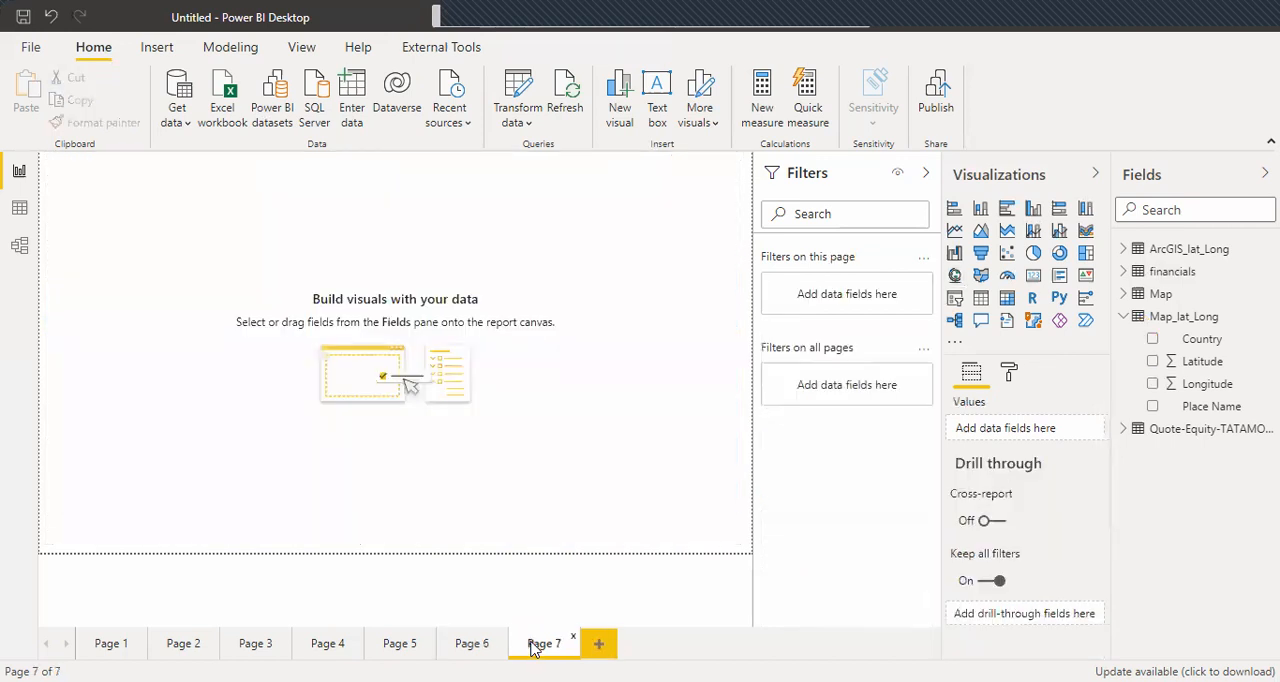
pyautogui.click(955, 276)
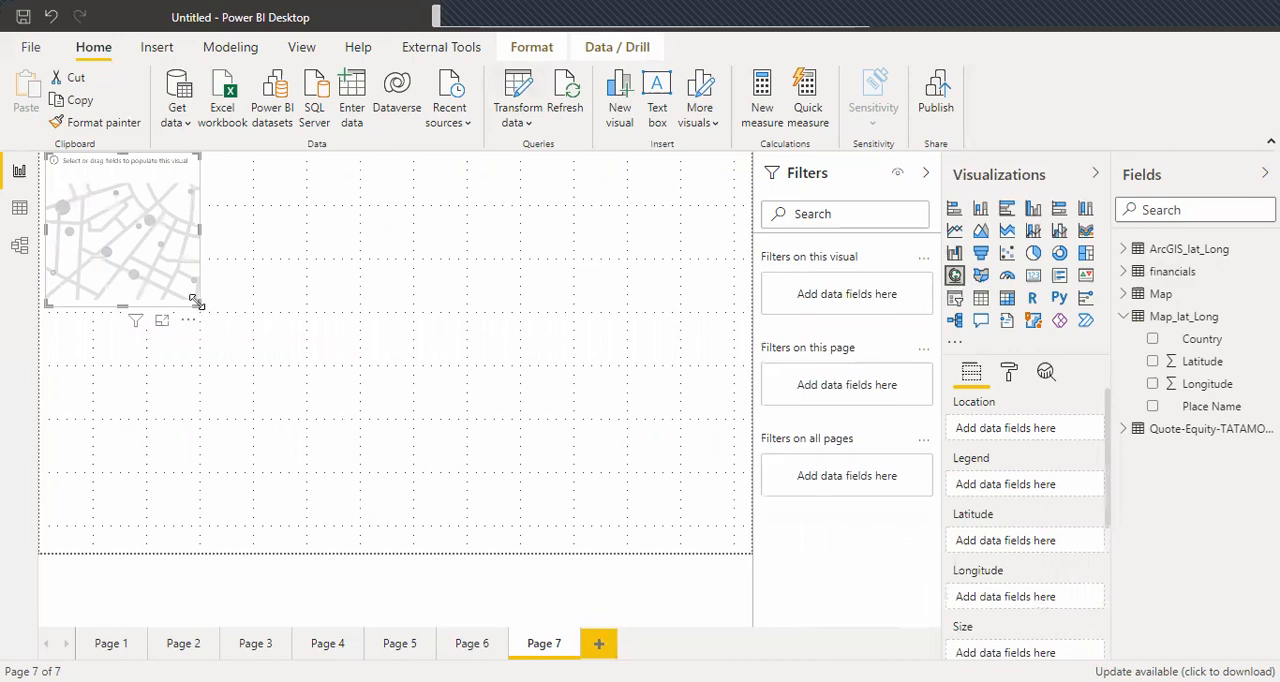
pyautogui.moveTo(562, 432); pyautogui.dragTo(744, 546)
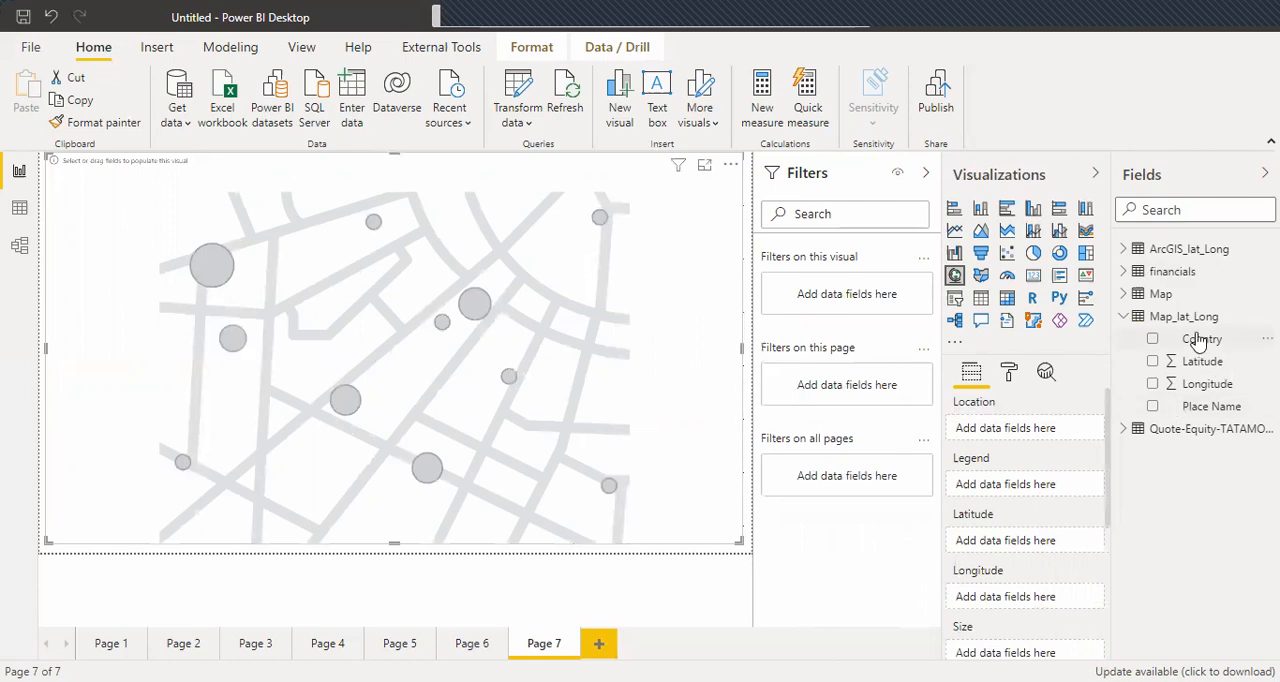
# Build the map's location hierarchy from Country and Place Name below it, and turn on drill down.
pyautogui.moveTo(1201, 338); pyautogui.dragTo(1013, 427)
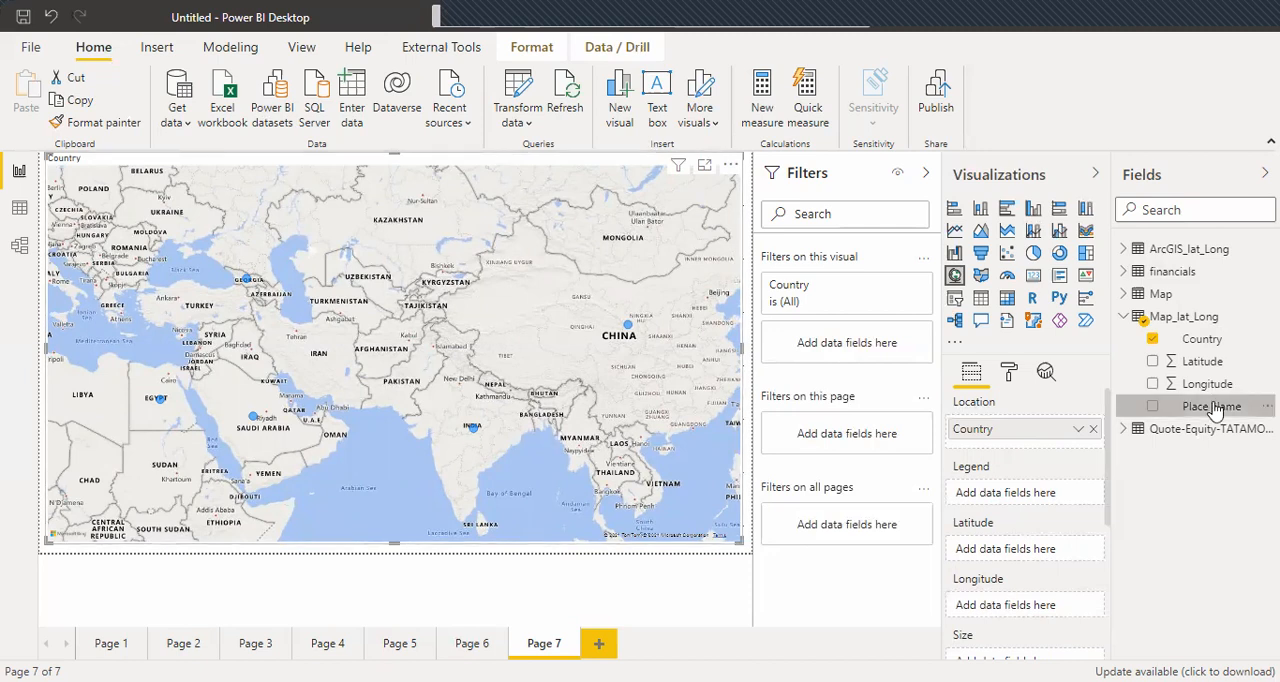
pyautogui.moveTo(1214, 410); pyautogui.dragTo(1035, 455)
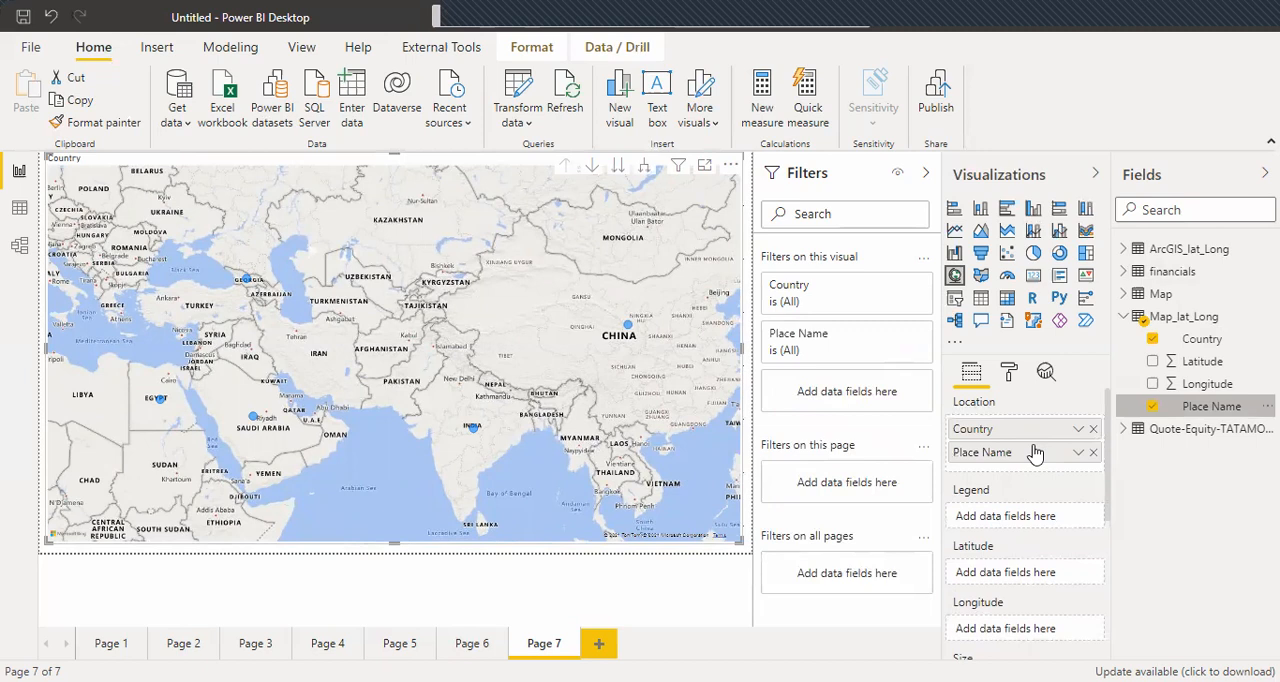
pyautogui.click(591, 166)
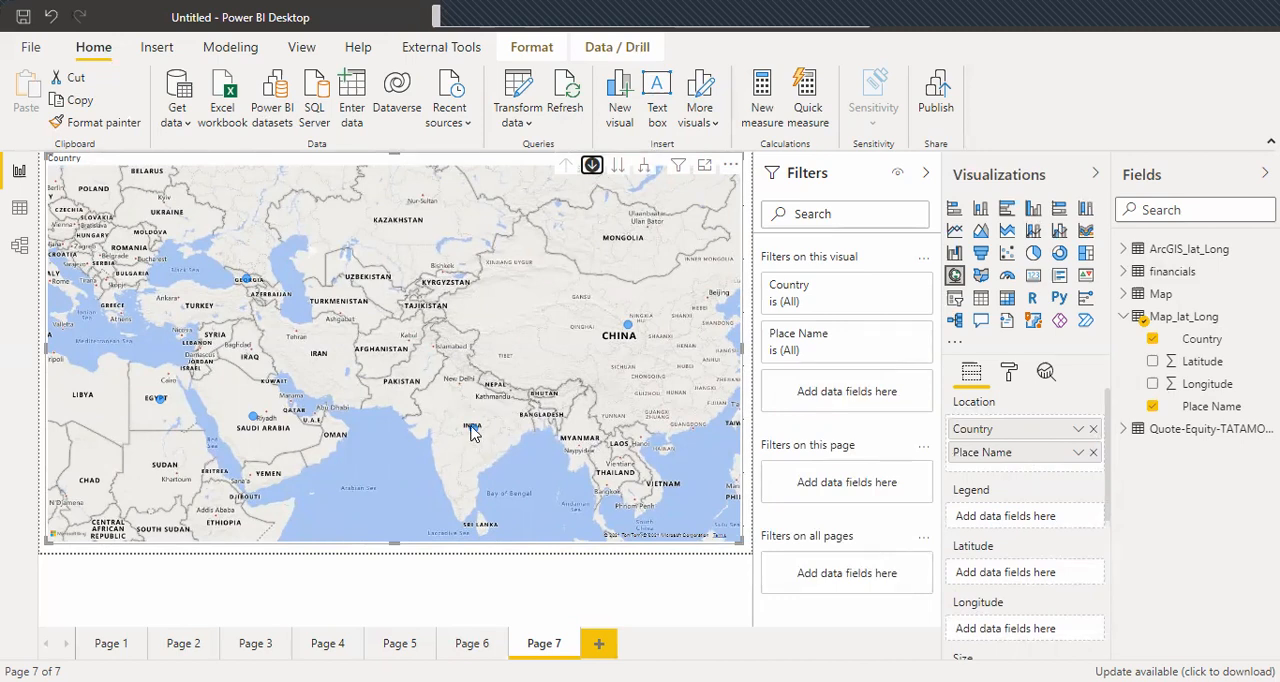
# Drill into India's places and back up to the country level, and do the same for China.
pyautogui.click(472, 427)
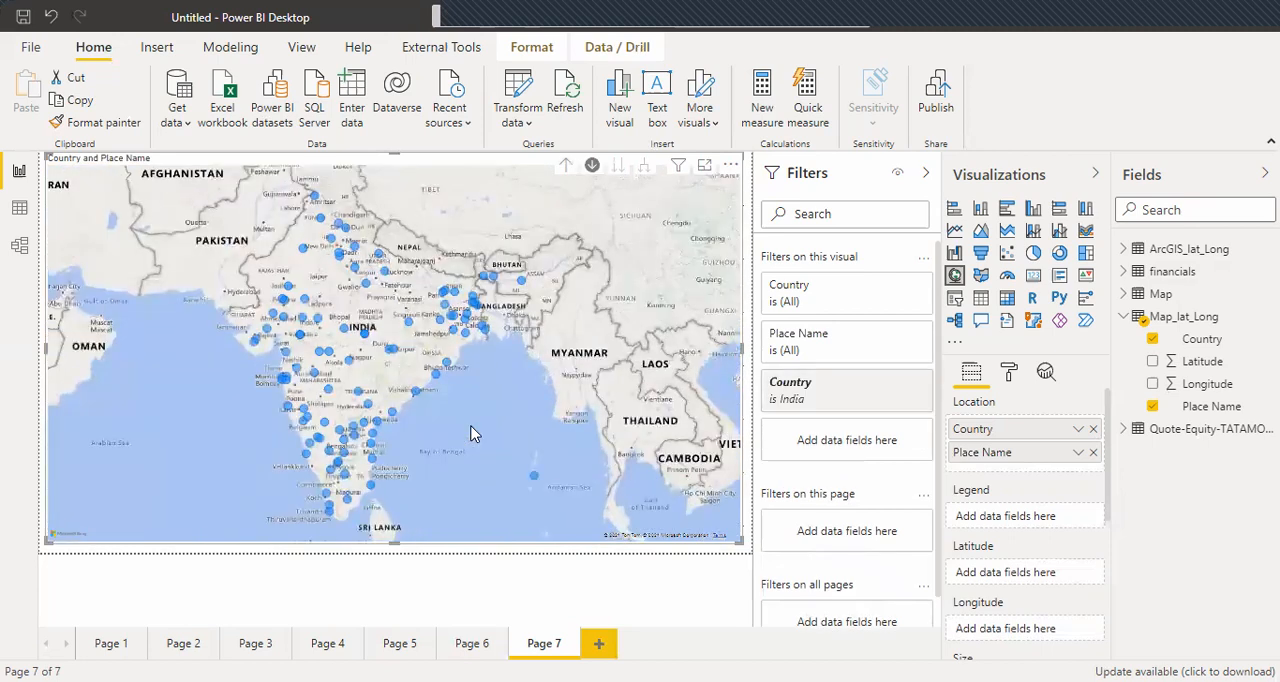
pyautogui.click(566, 167)
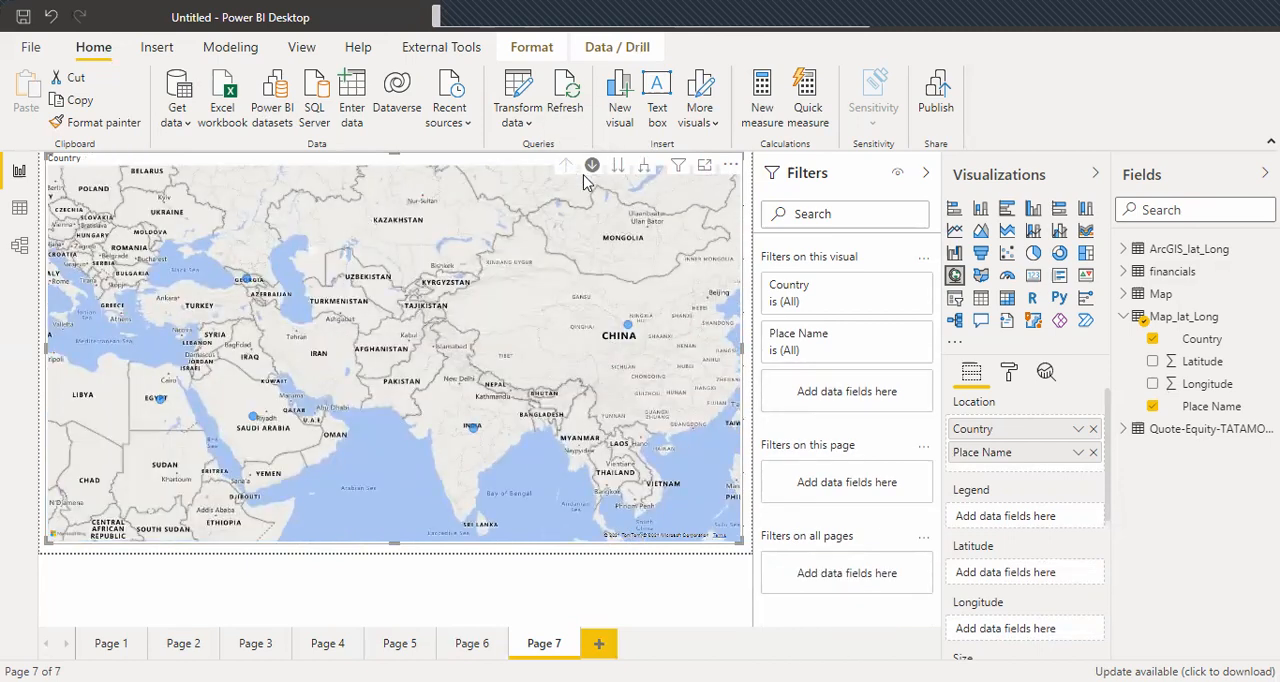
pyautogui.click(628, 330)
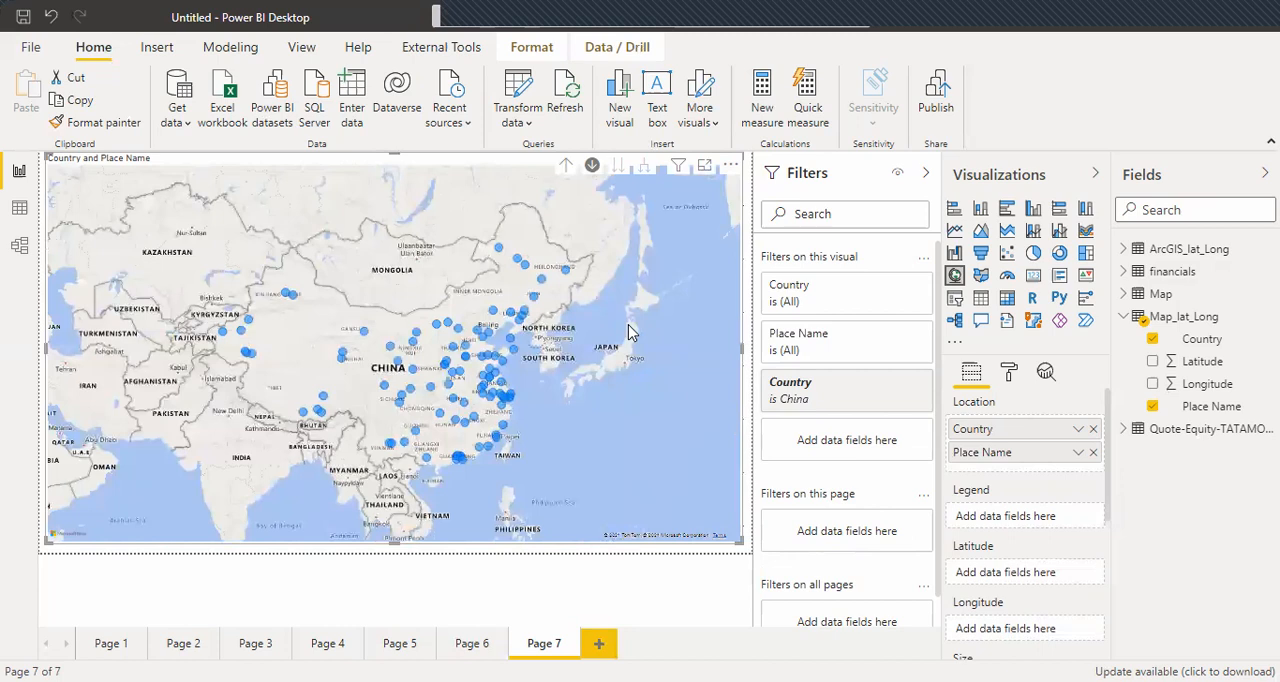
pyautogui.click(565, 168)
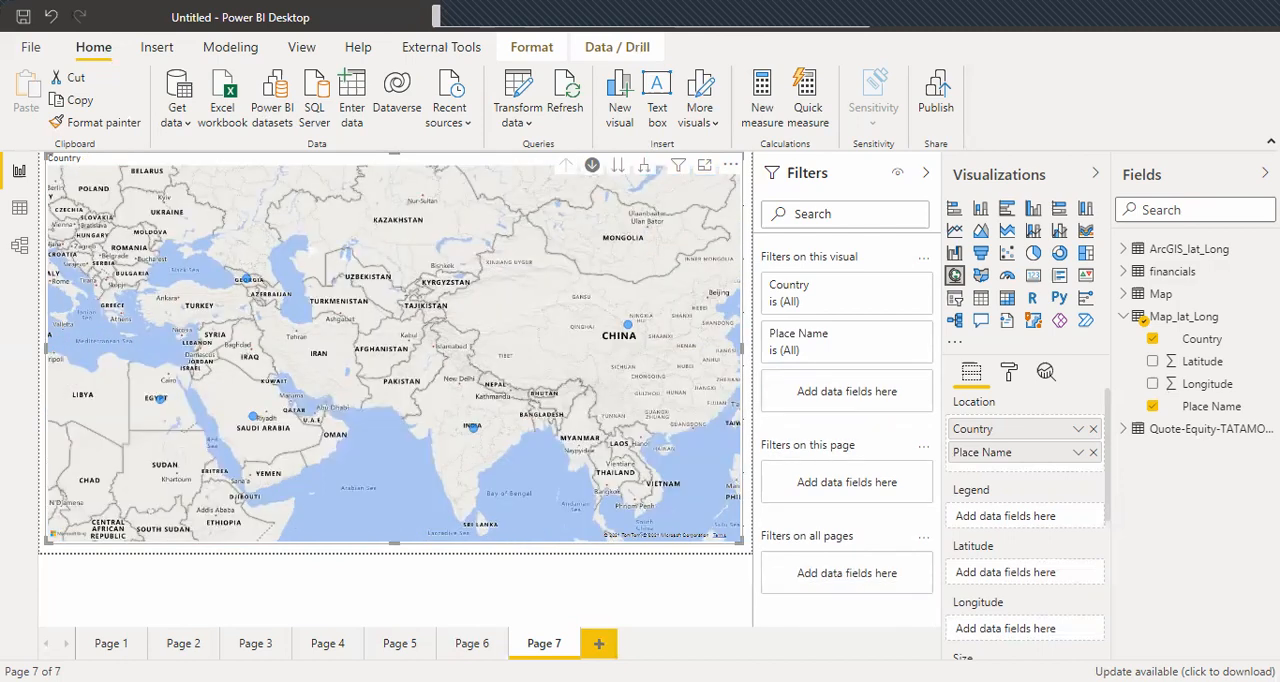
# Add an eighth report page, collapse the Map_lat_Long table and insert a map visual enlarged to fill nearly the whole page.
pyautogui.hotkey('ctrl', 'm')
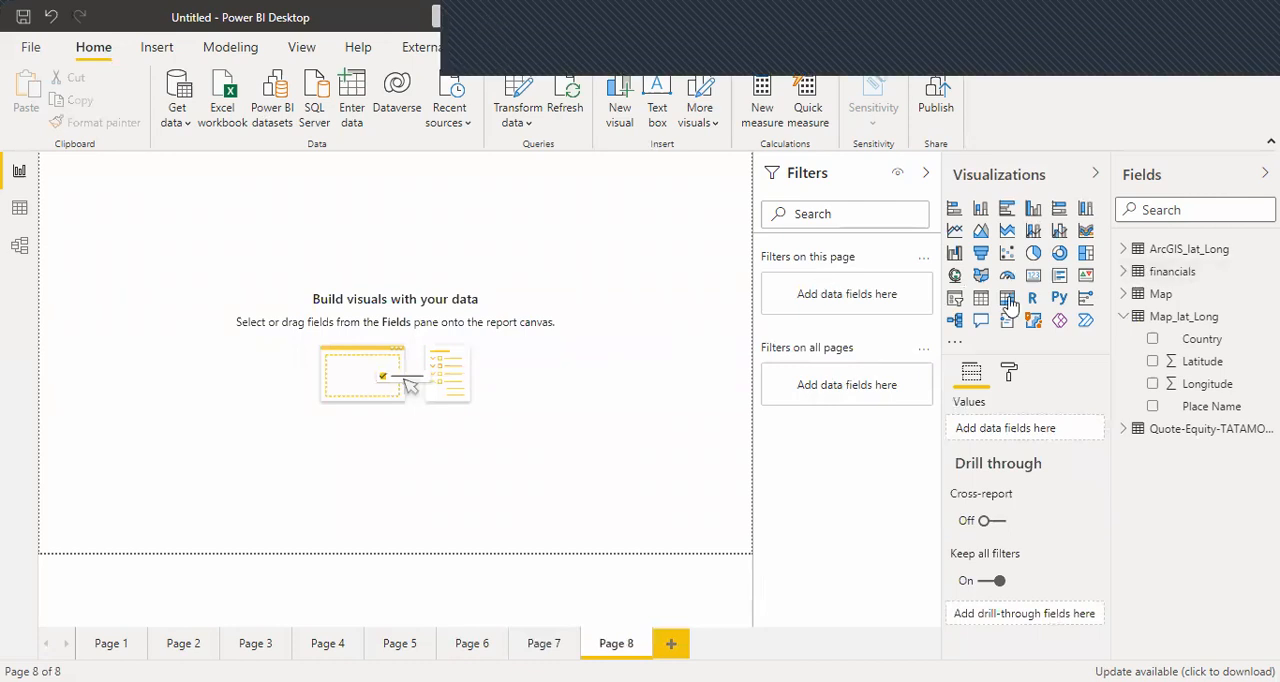
pyautogui.click(1123, 318)
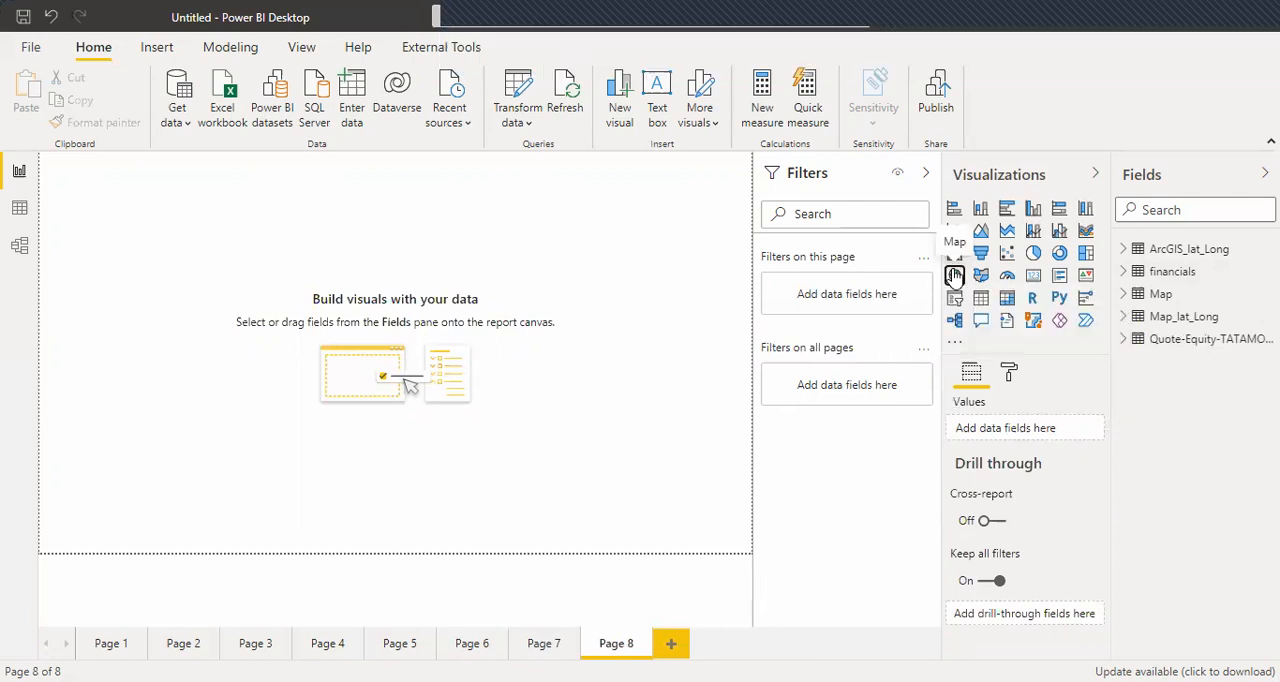
pyautogui.click(955, 276)
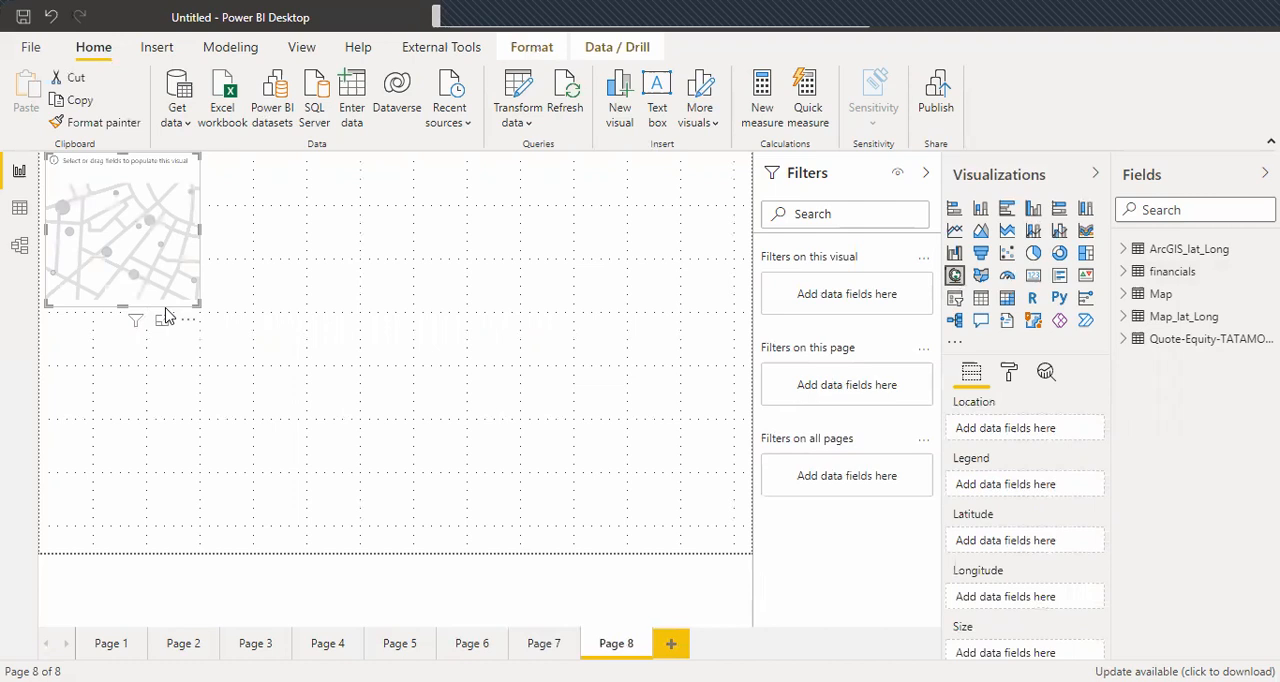
pyautogui.moveTo(196, 303); pyautogui.dragTo(741, 546)
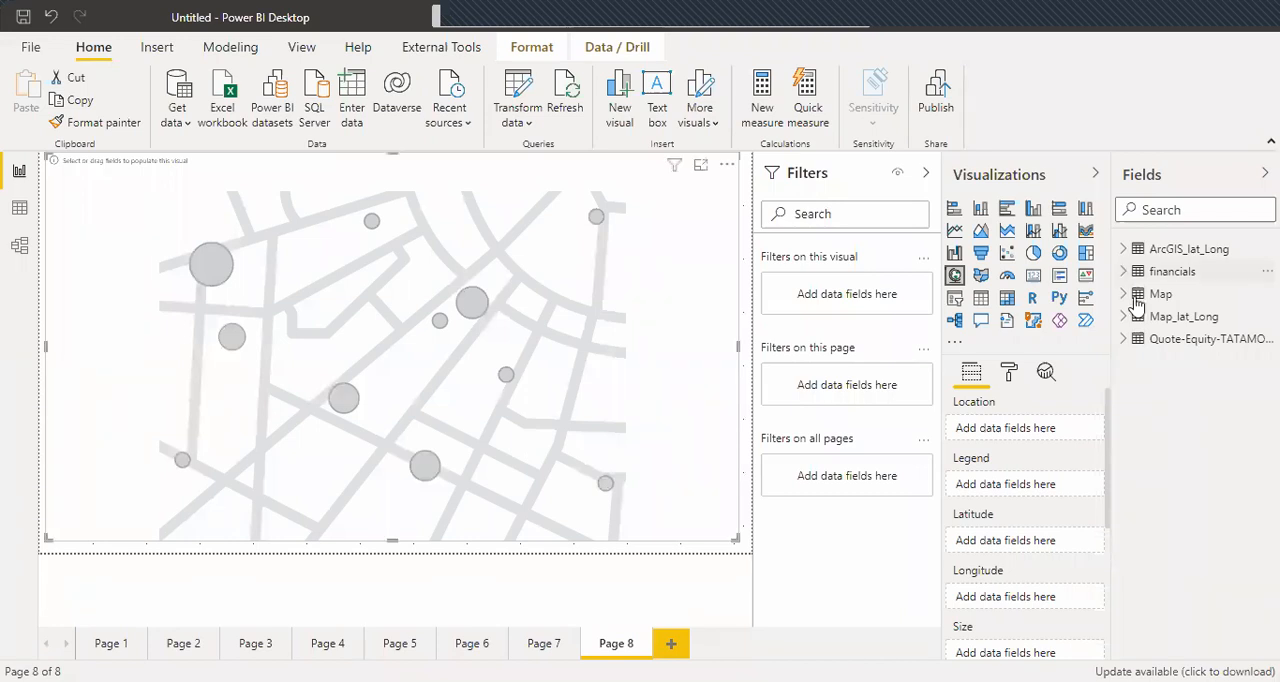
# Set Country as the map's location and Sales as its bubble size, both from the financials table.
pyautogui.click(1175, 274)
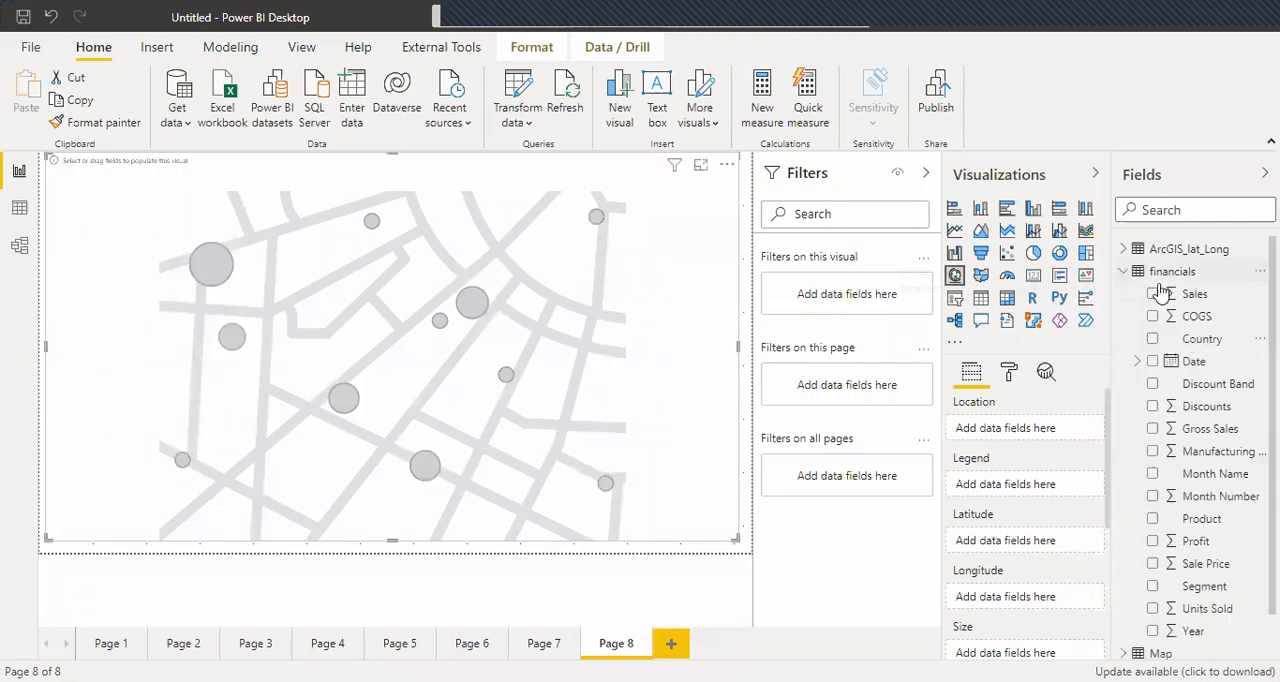
pyautogui.moveTo(1219, 339); pyautogui.dragTo(1045, 428)
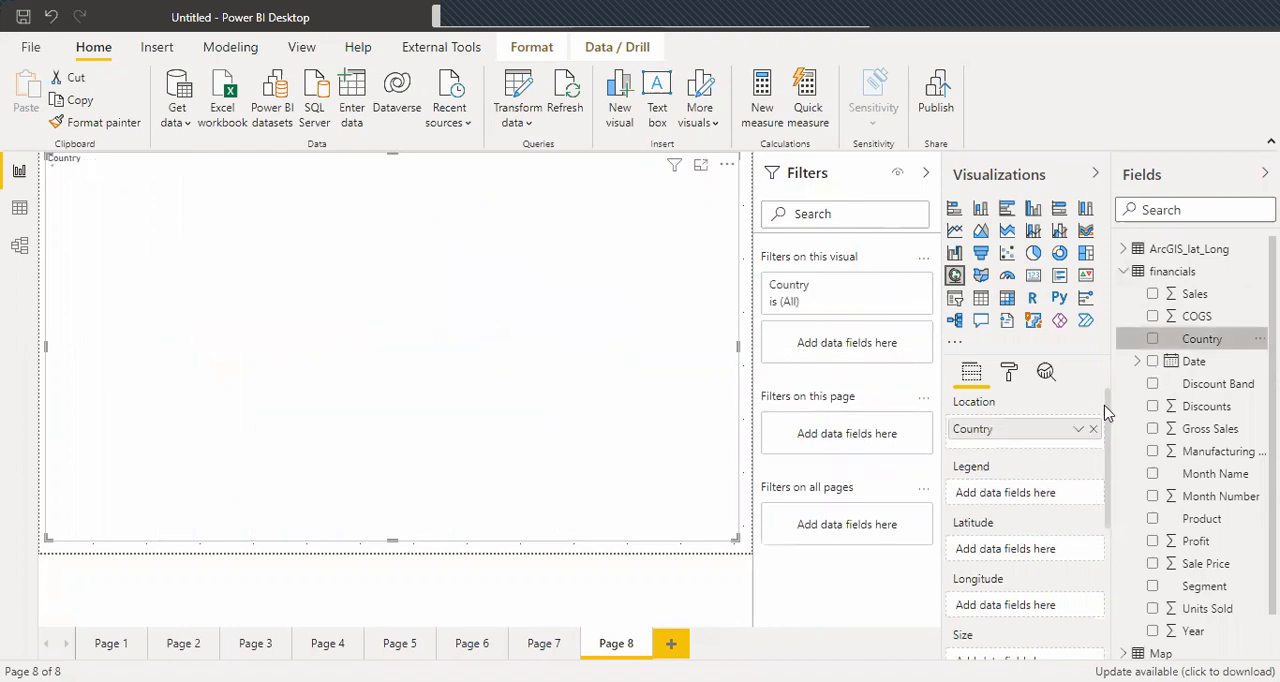
pyautogui.scroll(-2, 1107, 453)
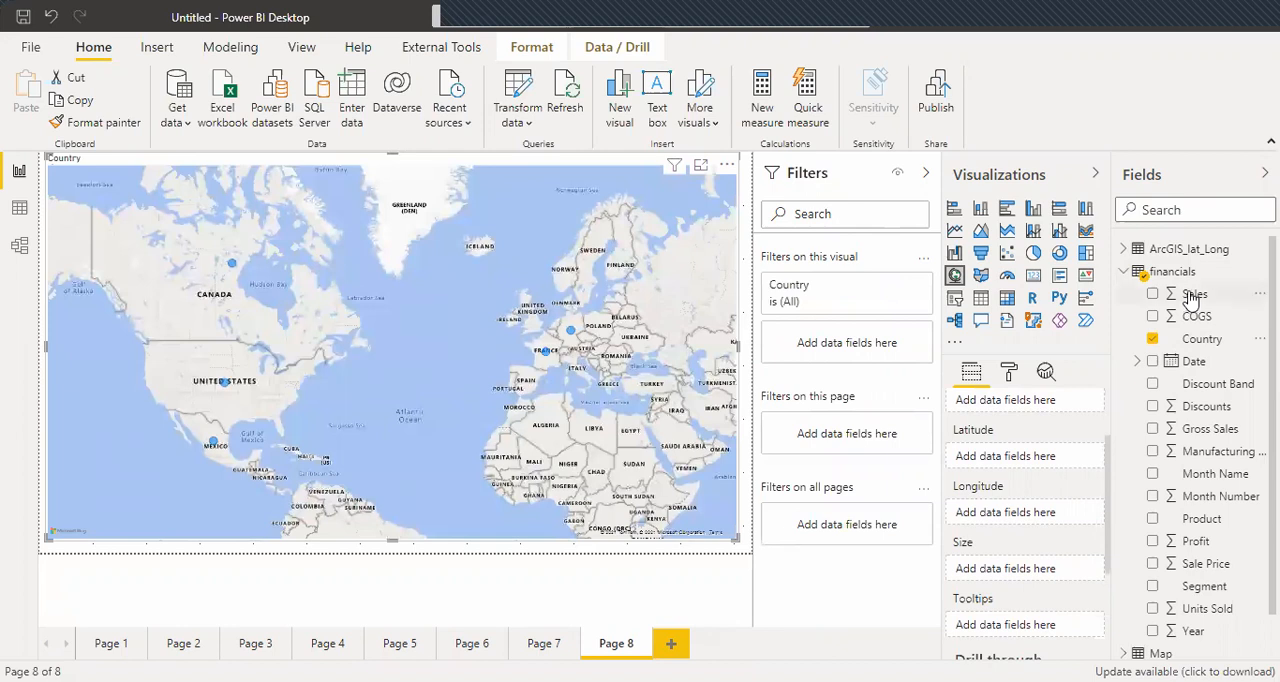
pyautogui.moveTo(1191, 298); pyautogui.dragTo(1018, 572)
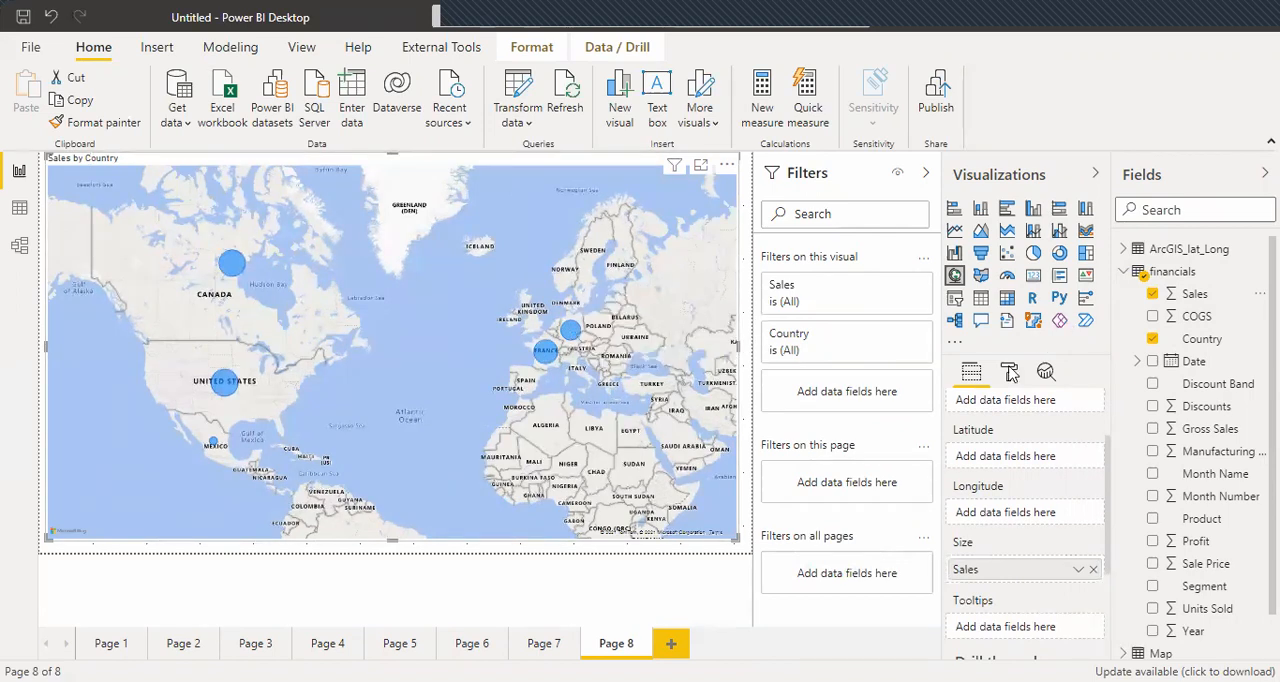
# Set the map's bubble size to 0 in its formatting options.
pyautogui.click(1010, 372)
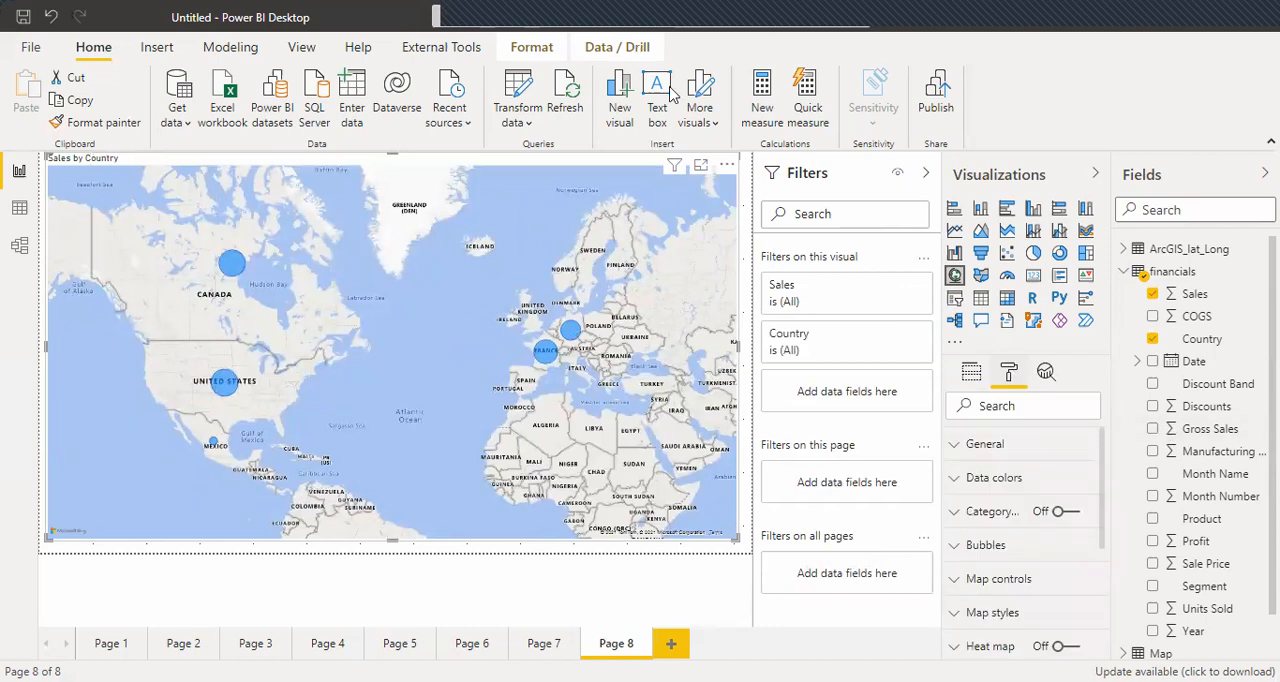
pyautogui.scroll(-1, 1065, 558)
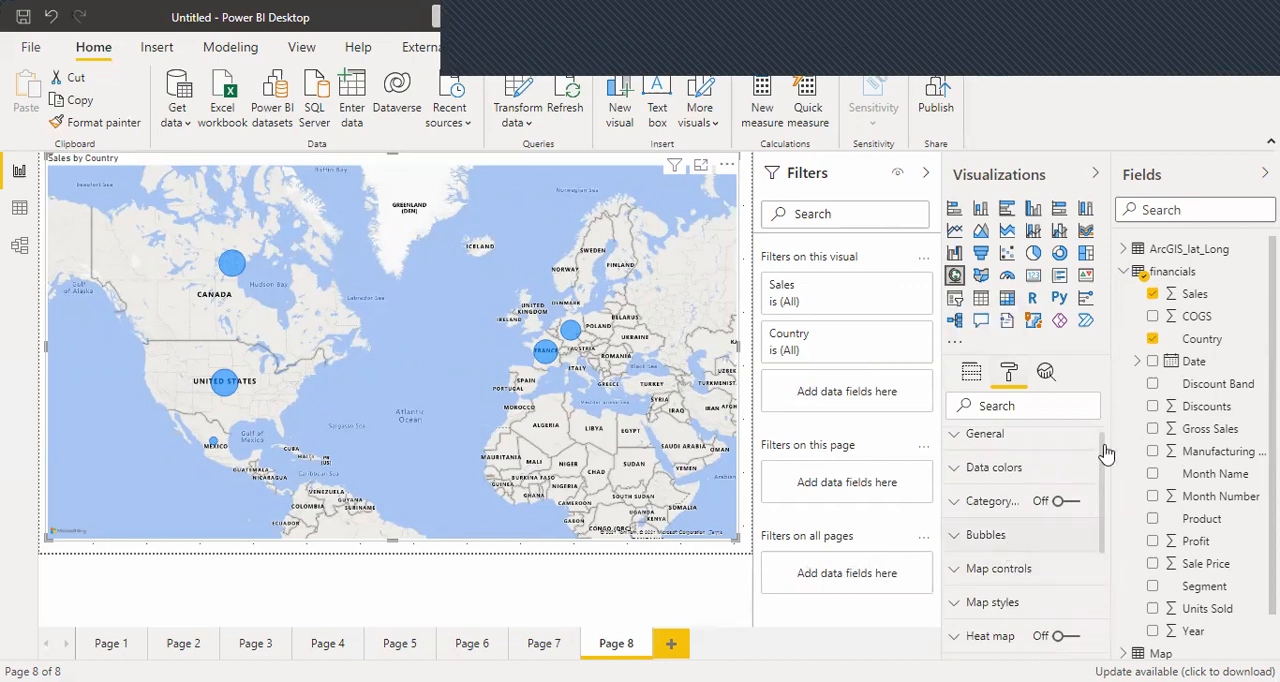
pyautogui.click(1036, 538)
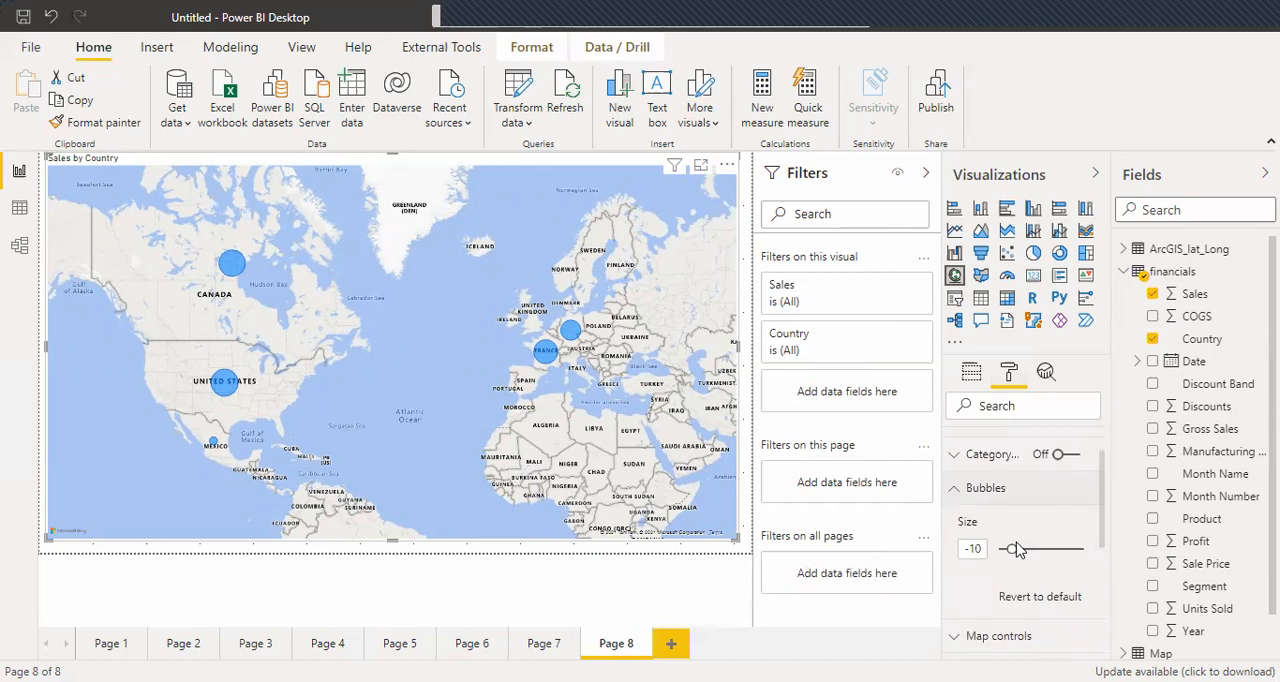
pyautogui.moveTo(1012, 548); pyautogui.dragTo(1015, 548)
pyautogui.moveTo(1014, 548); pyautogui.dragTo(1018, 548)
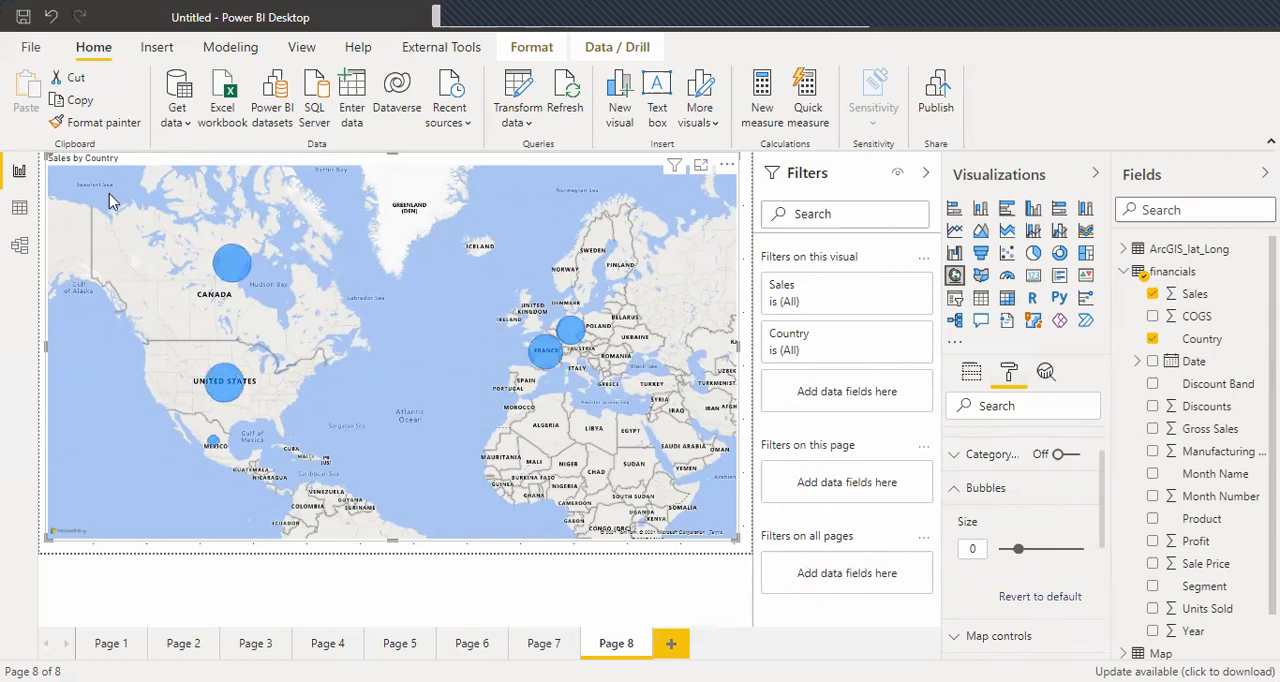
# Set Product as the map's legend and view the details of Germany's Paseo slice.
pyautogui.click(972, 372)
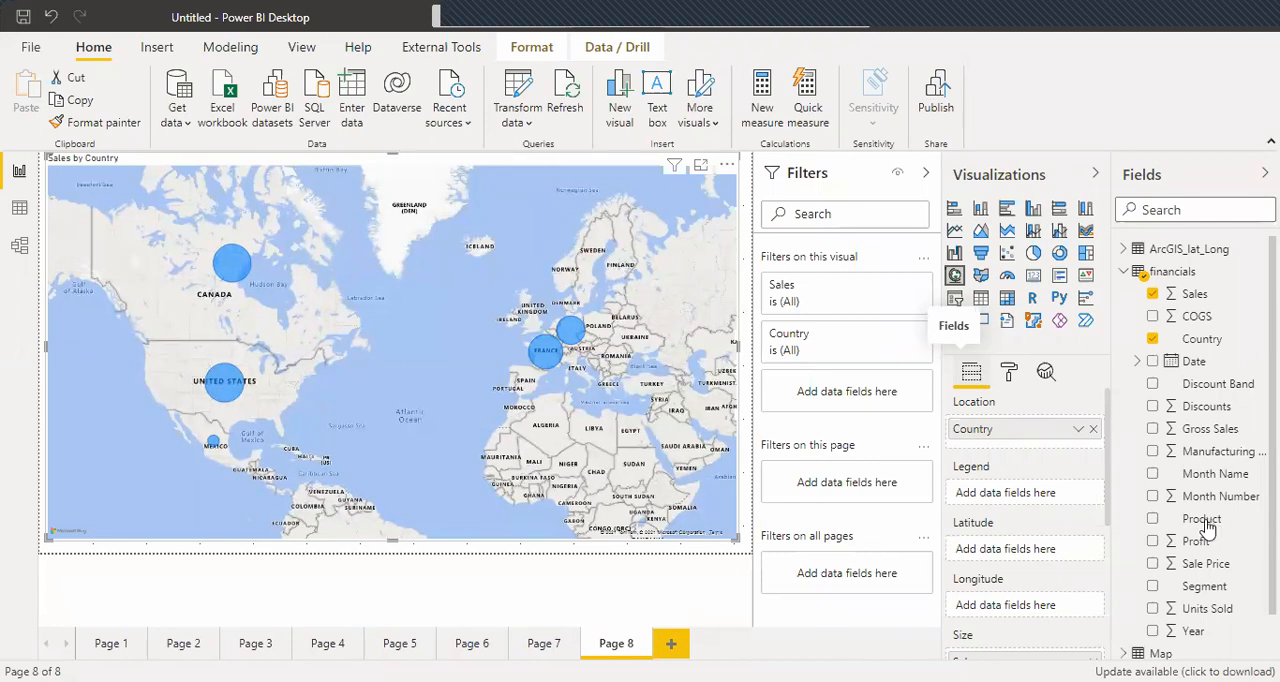
pyautogui.moveTo(1207, 524); pyautogui.dragTo(1006, 493)
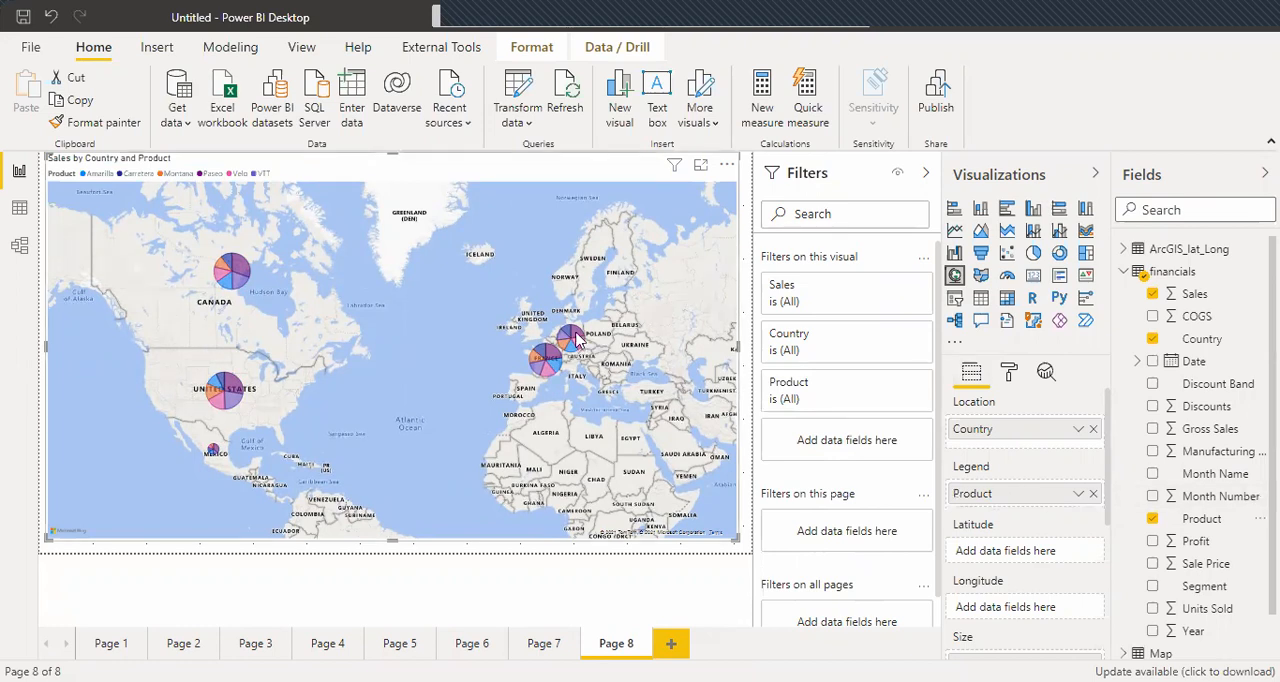
pyautogui.moveTo(576, 340)
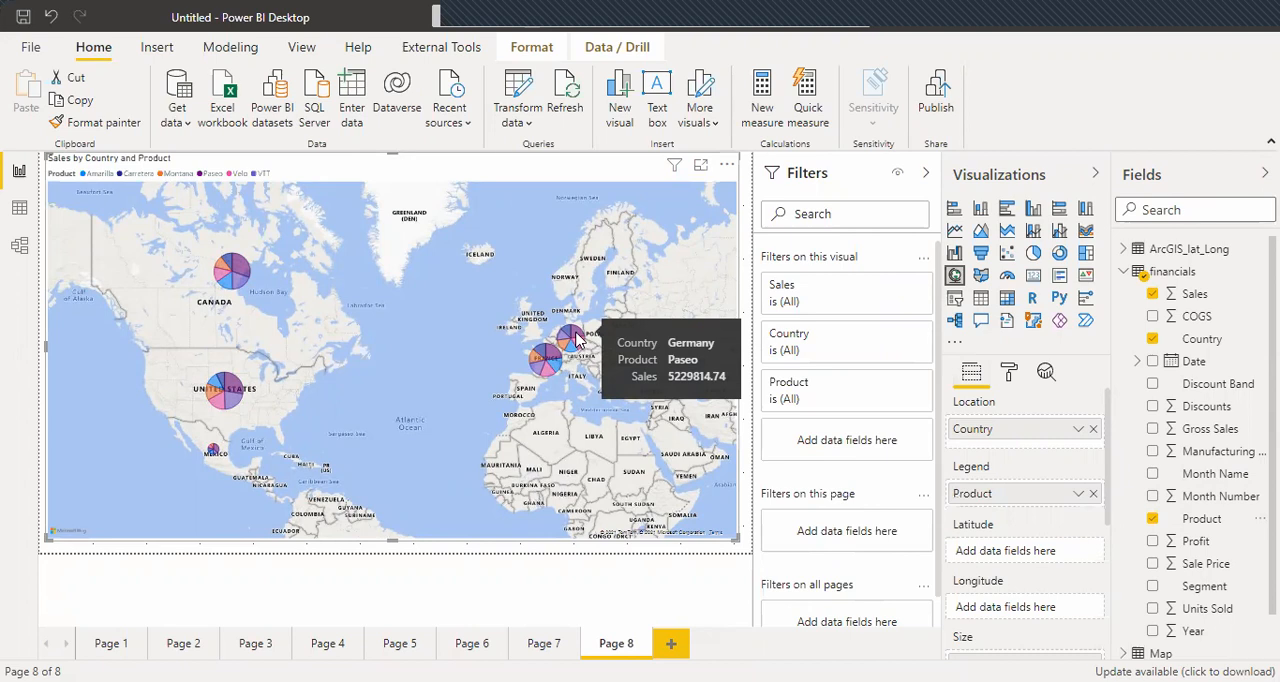
# Select the map on Page 6 and open its map style settings.
pyautogui.click(540, 645)
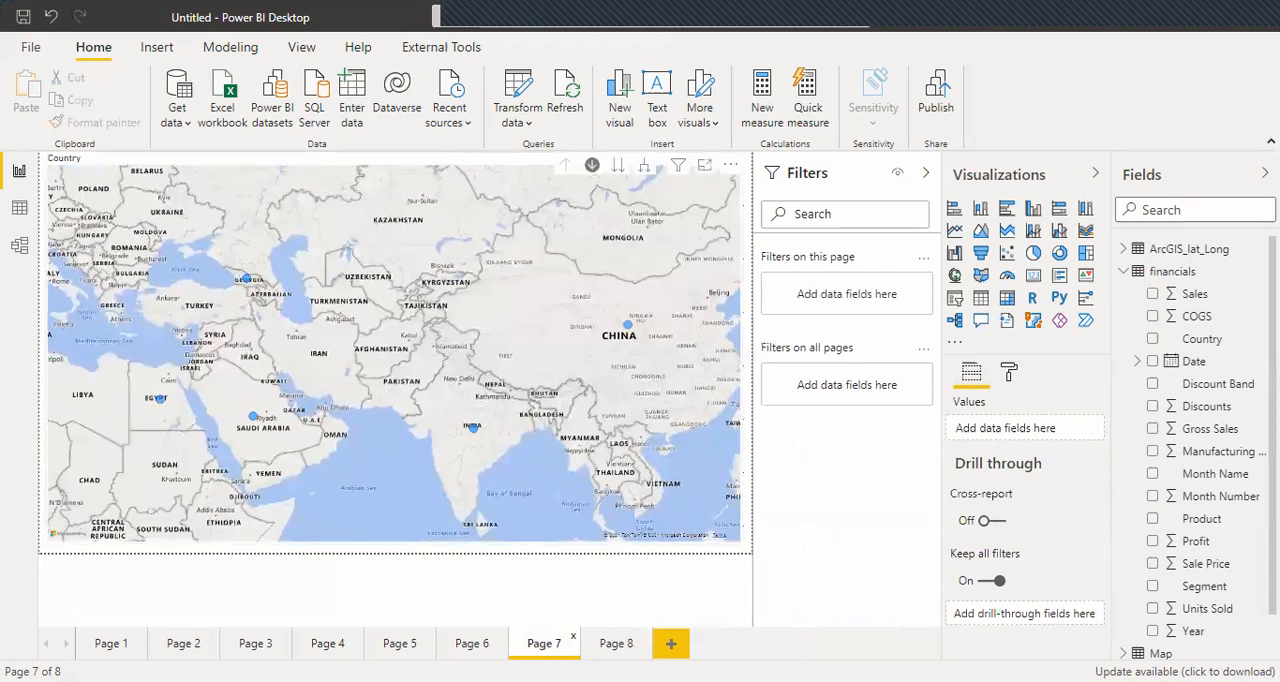
pyautogui.click(495, 650)
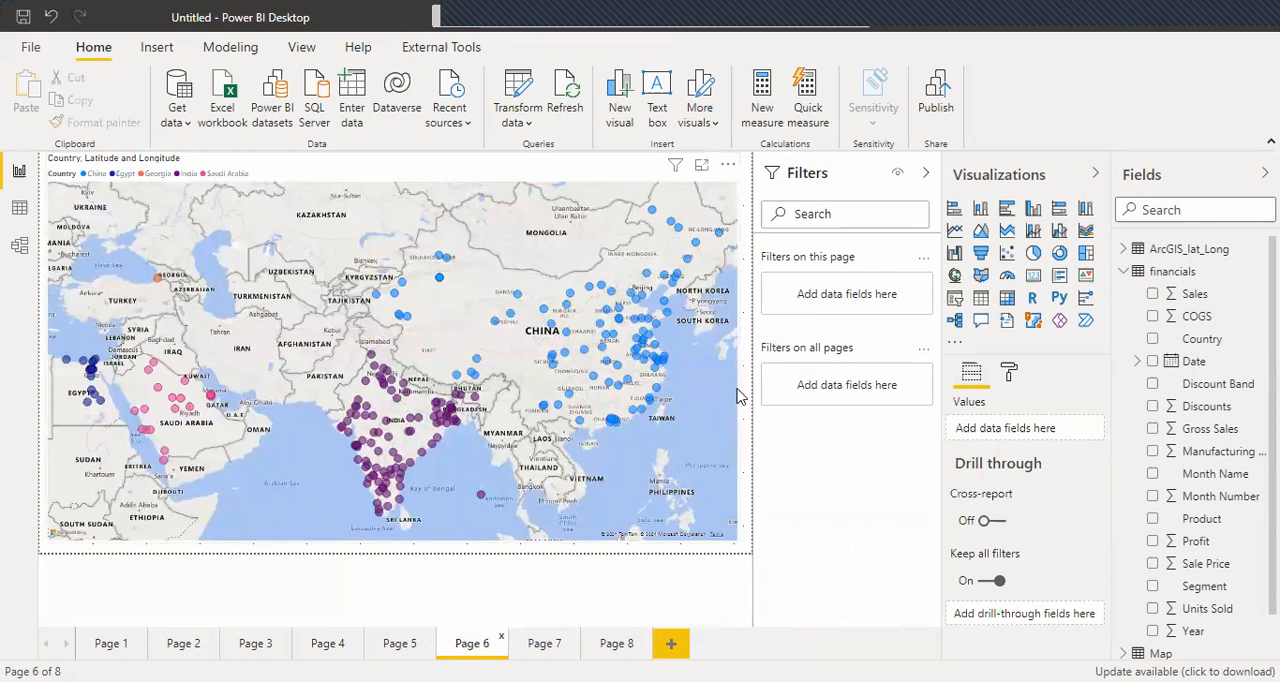
pyautogui.click(737, 396)
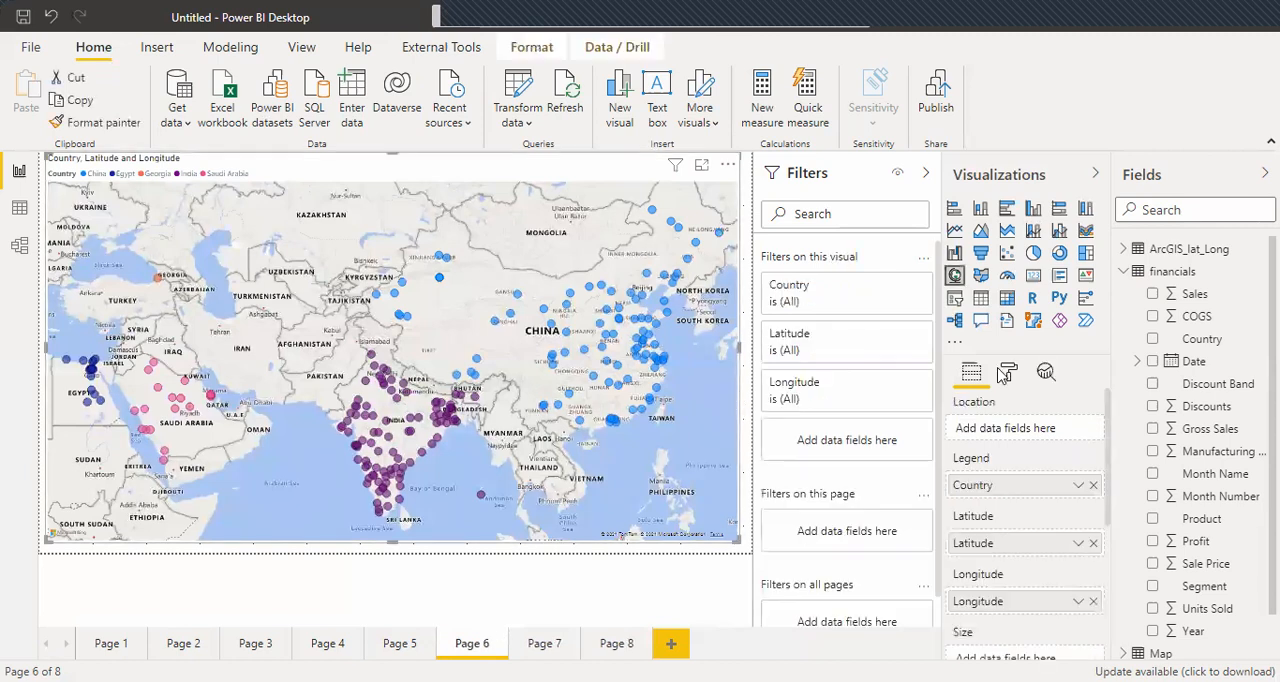
pyautogui.click(1009, 372)
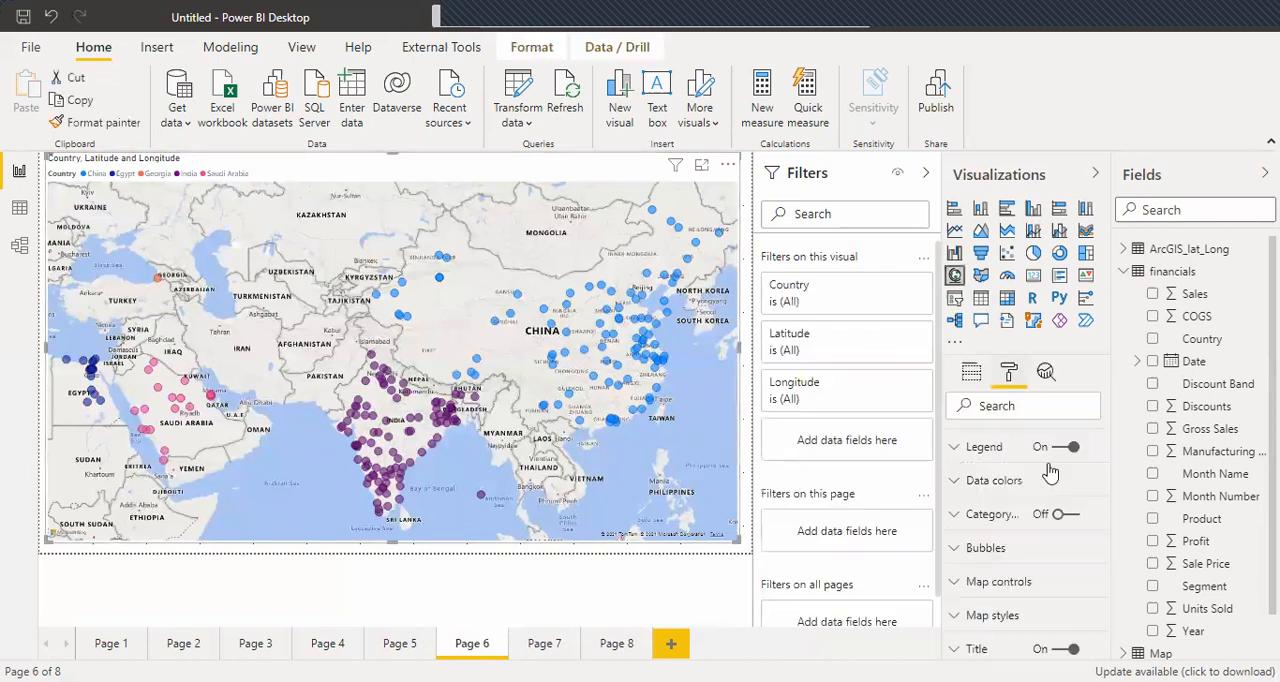
pyautogui.scroll(1, 1096, 470)
pyautogui.scroll(-1, 1099, 480)
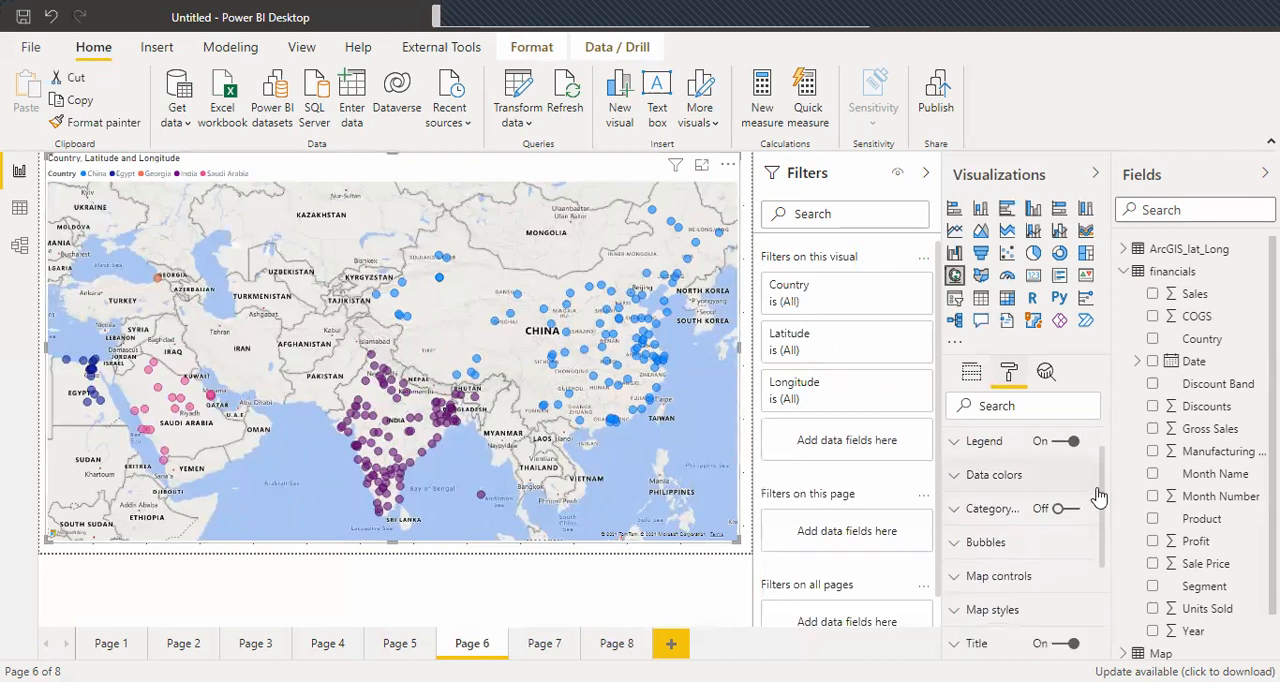
pyautogui.scroll(-1, 982, 528)
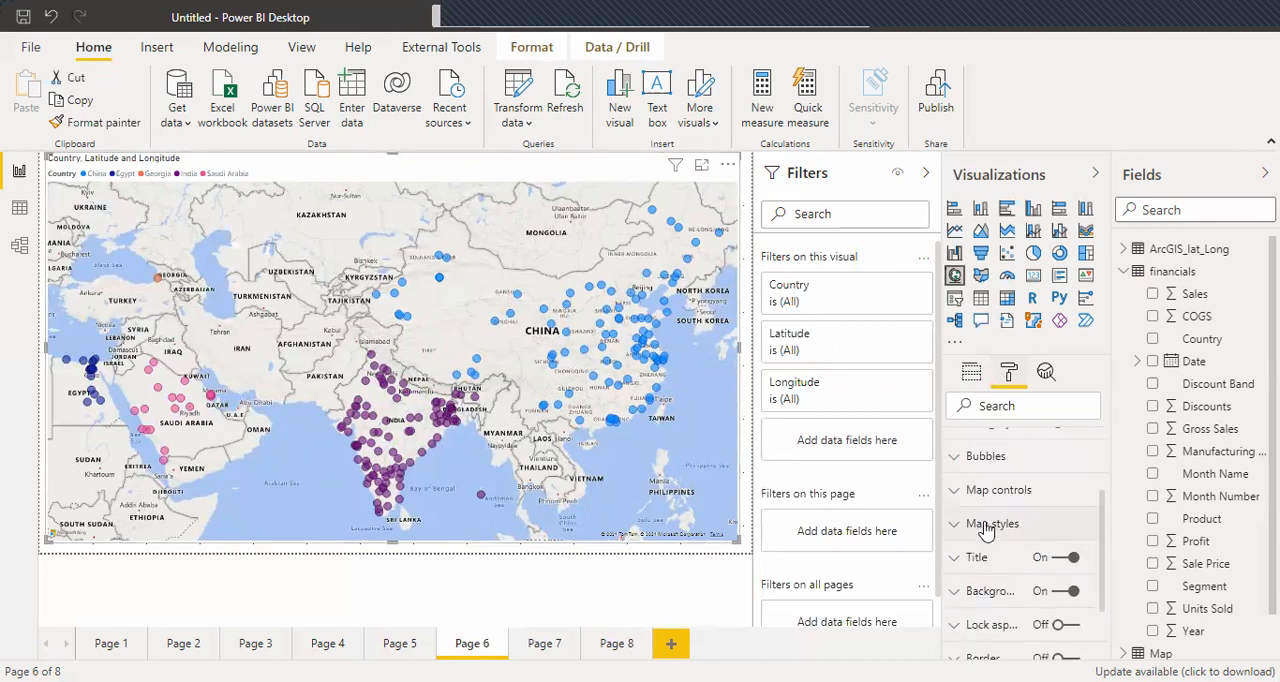
pyautogui.click(1098, 522)
pyautogui.scroll(-1, 1102, 530)
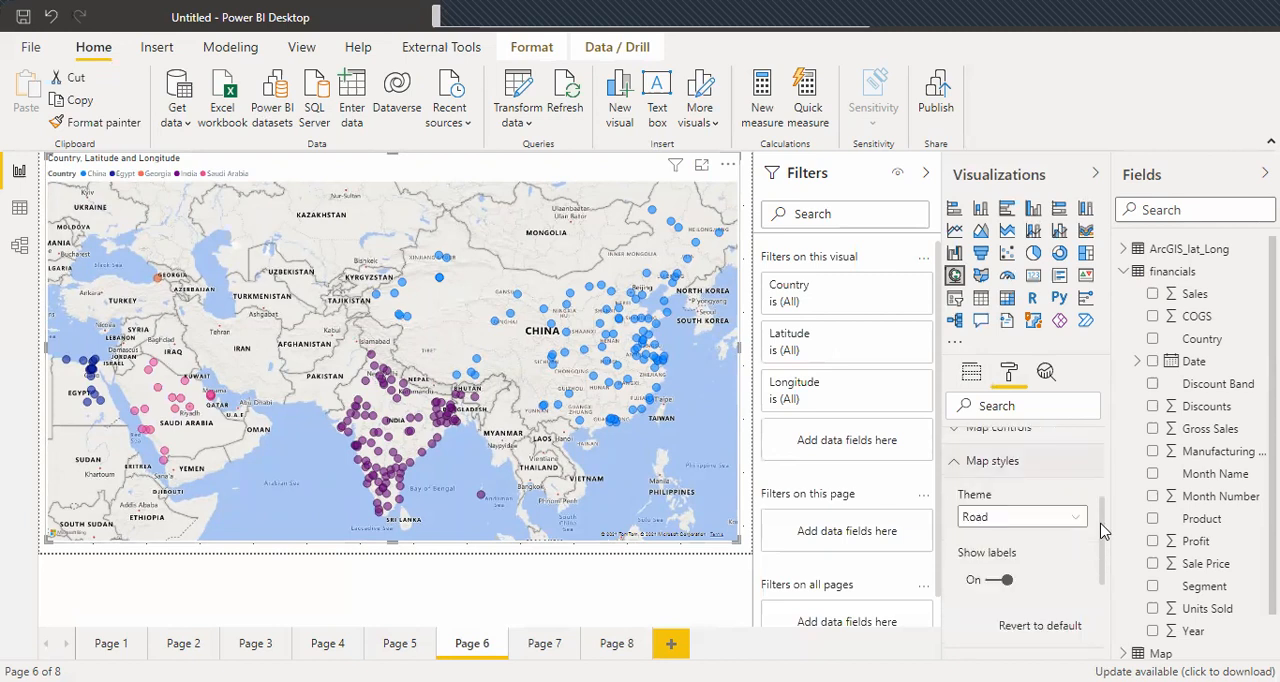
# Try the Grayscale, Light, Dark and Aerial themes on the map and return it to the Road theme.
pyautogui.click(1078, 520)
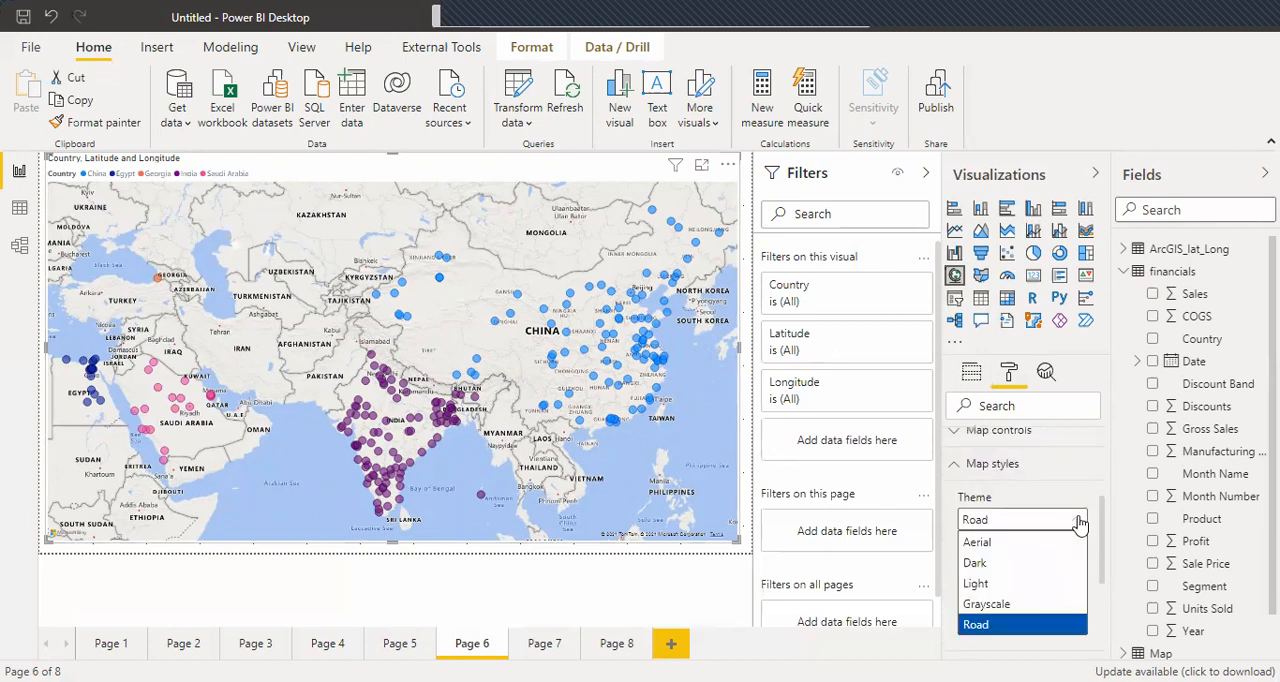
pyautogui.click(990, 604)
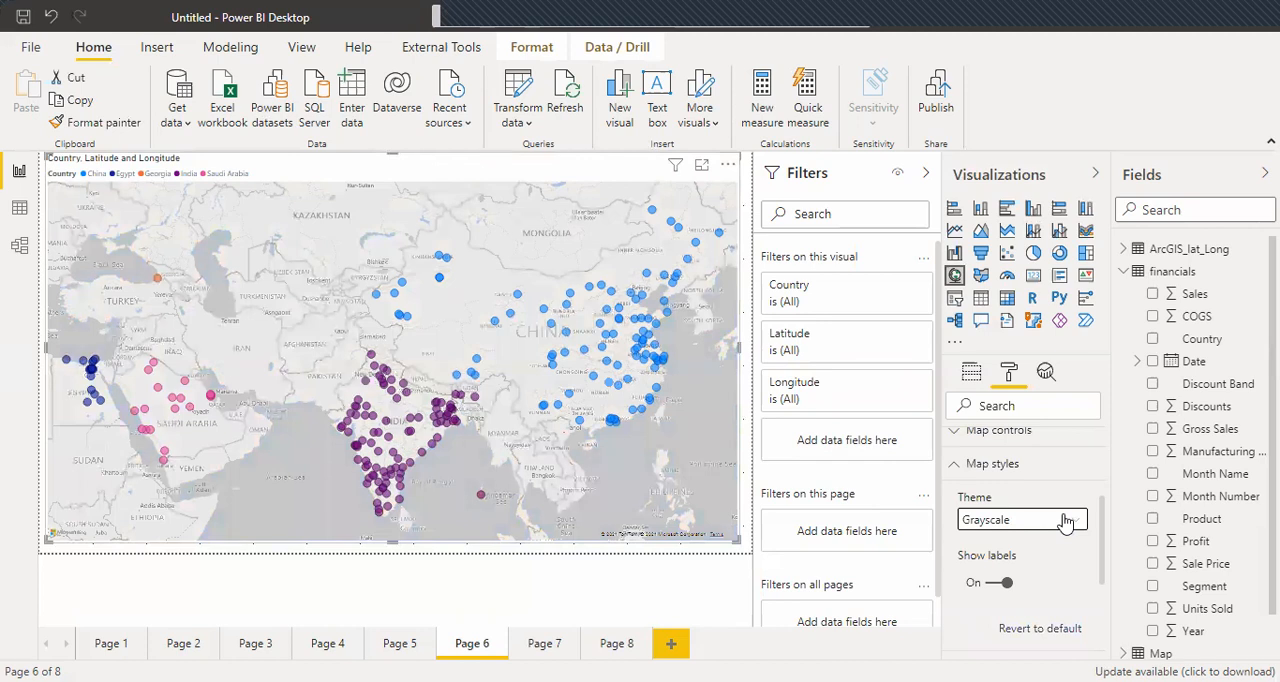
pyautogui.click(988, 520)
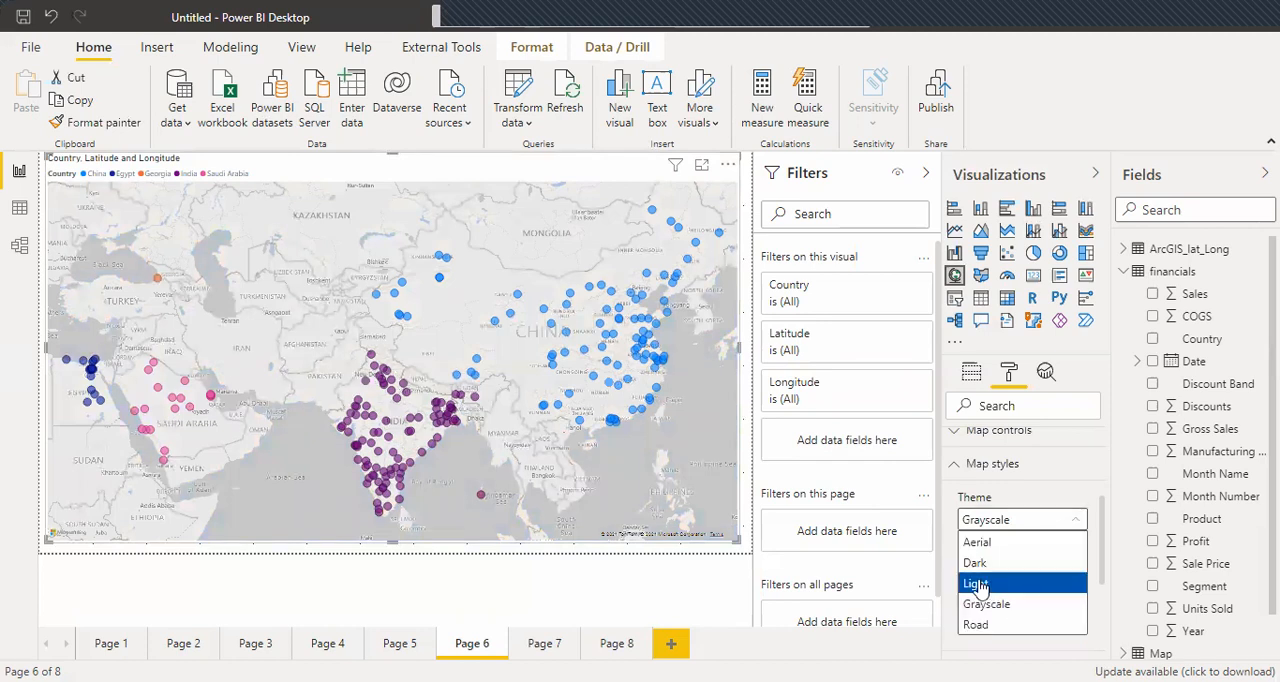
pyautogui.click(979, 586)
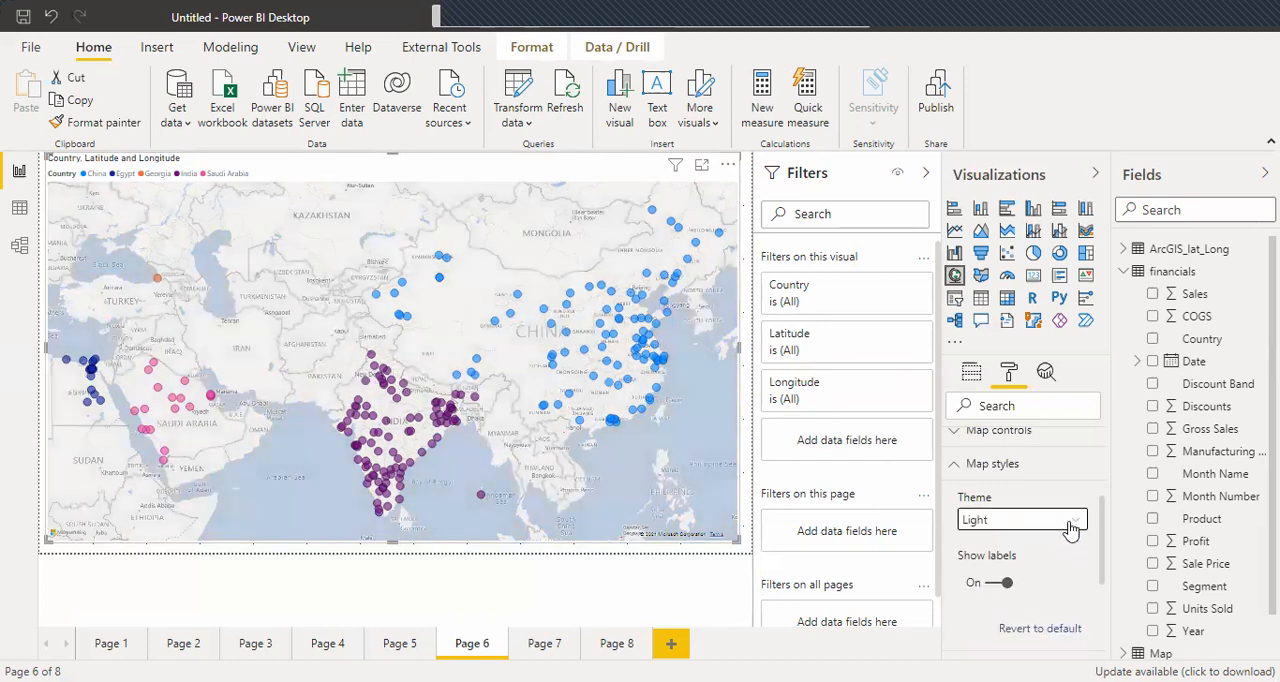
pyautogui.click(1070, 524)
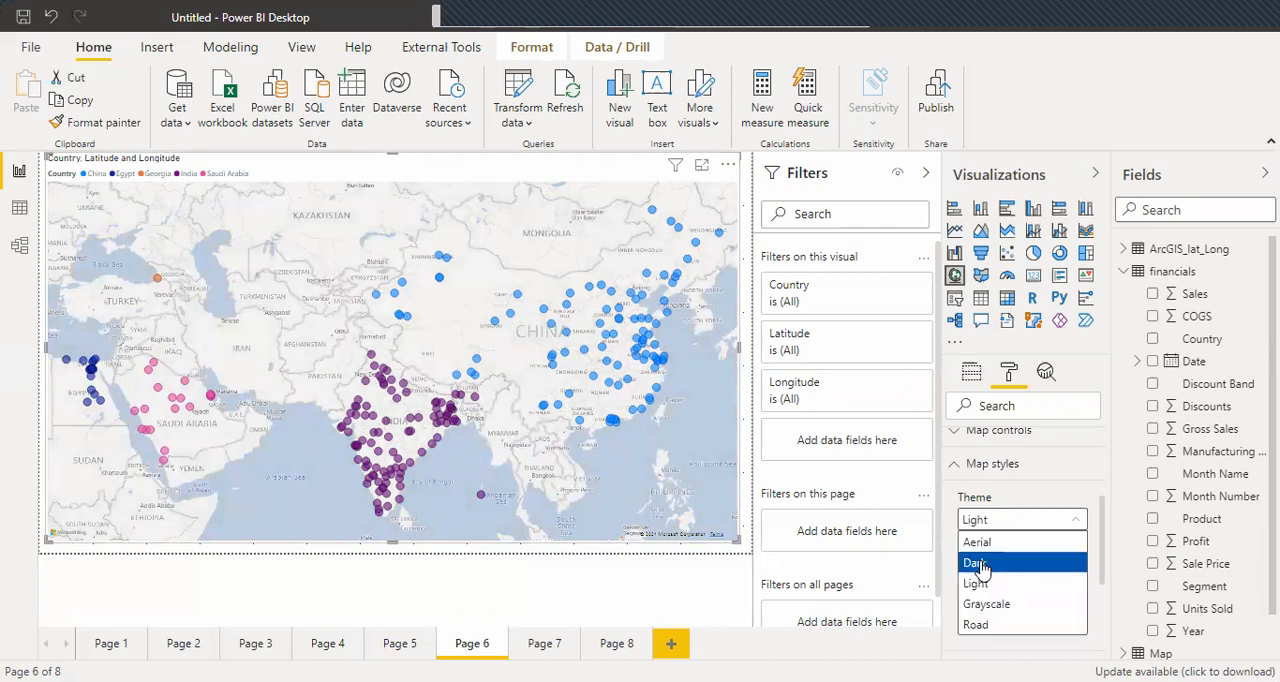
pyautogui.click(982, 566)
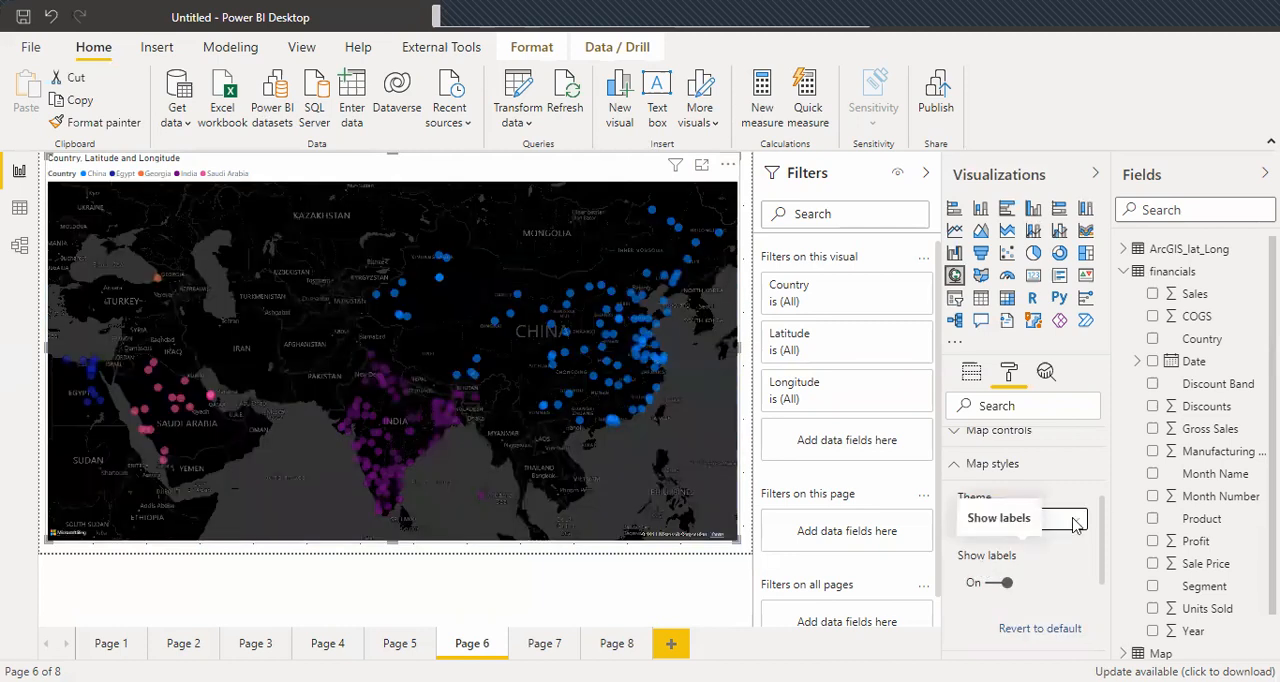
pyautogui.click(1077, 524)
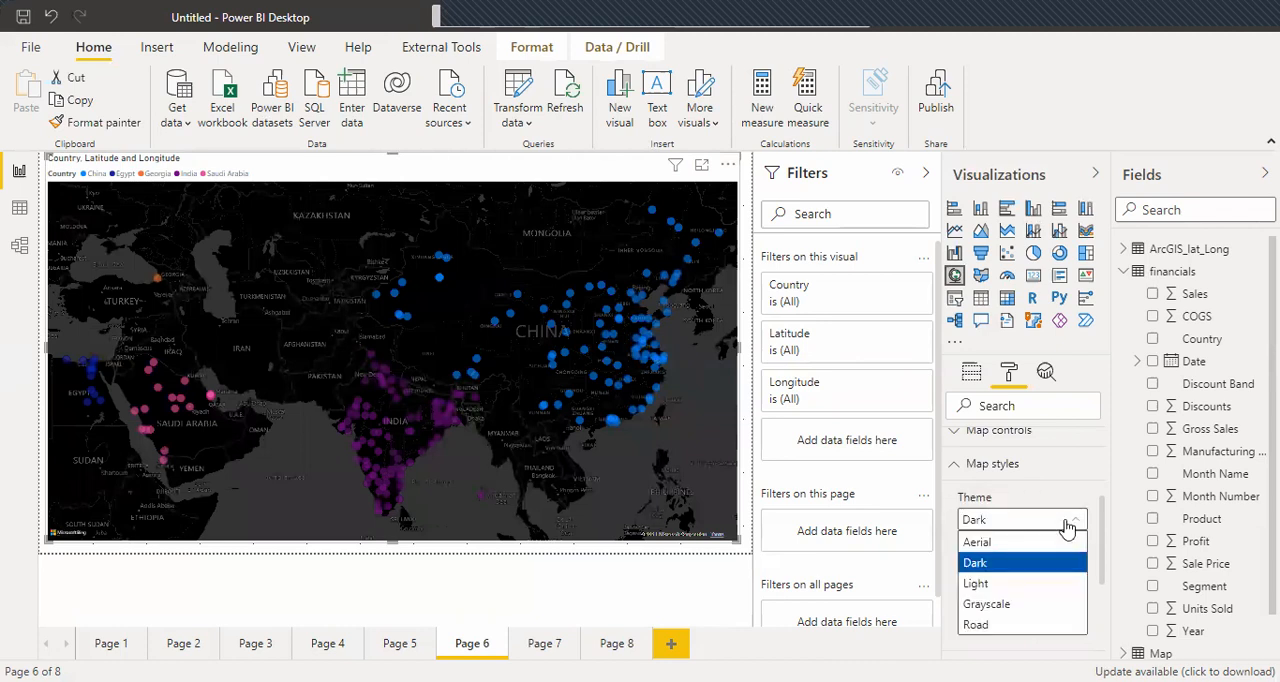
pyautogui.click(982, 543)
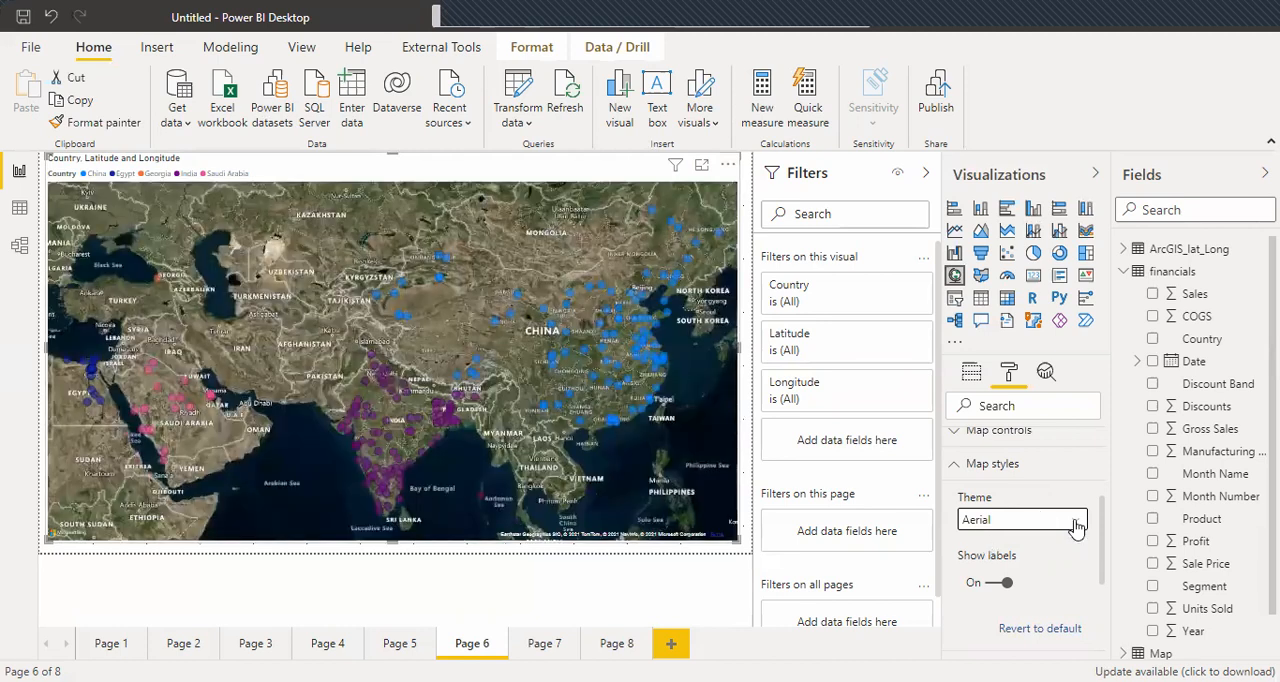
pyautogui.click(1077, 527)
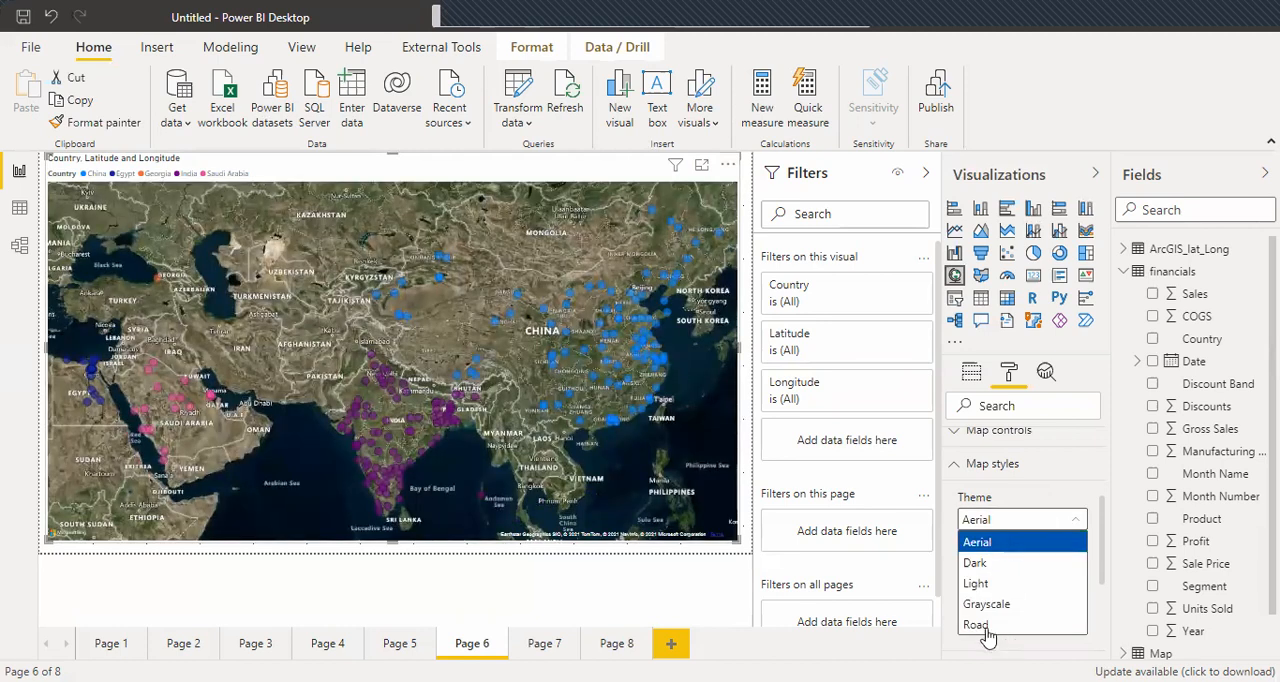
pyautogui.click(985, 630)
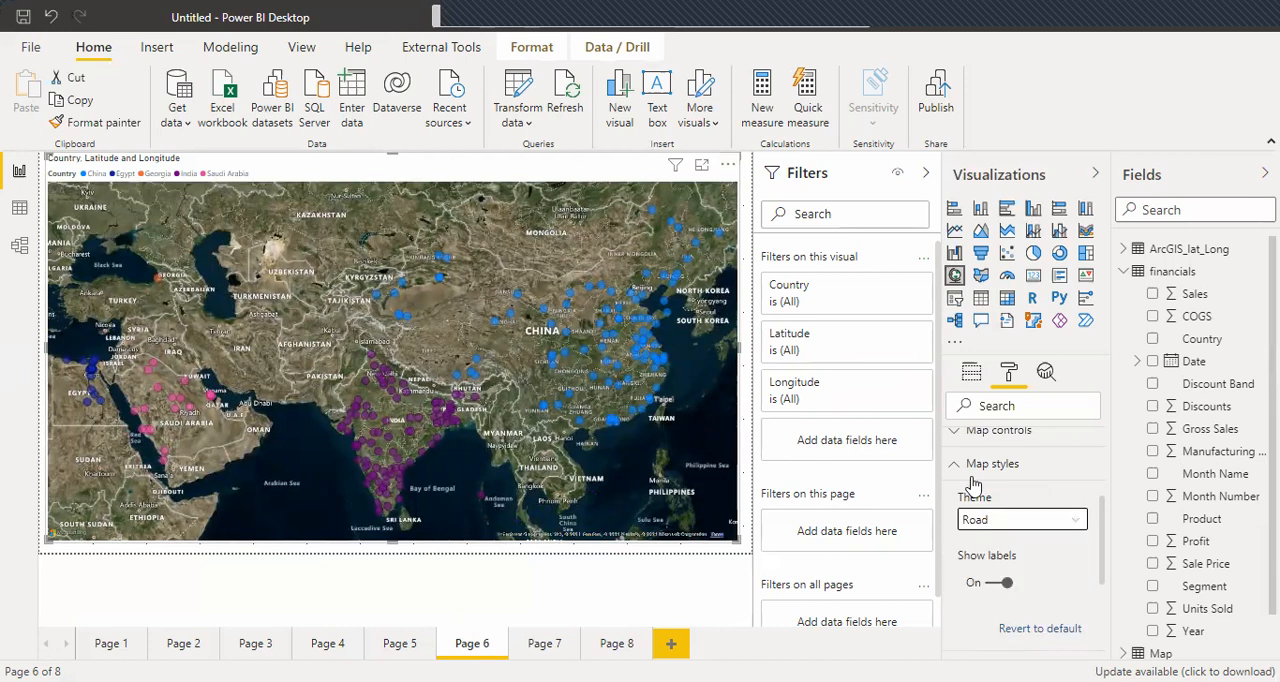
# Turn on the map's zoom buttons and collapse its map controls and map styles settings.
pyautogui.click(964, 434)
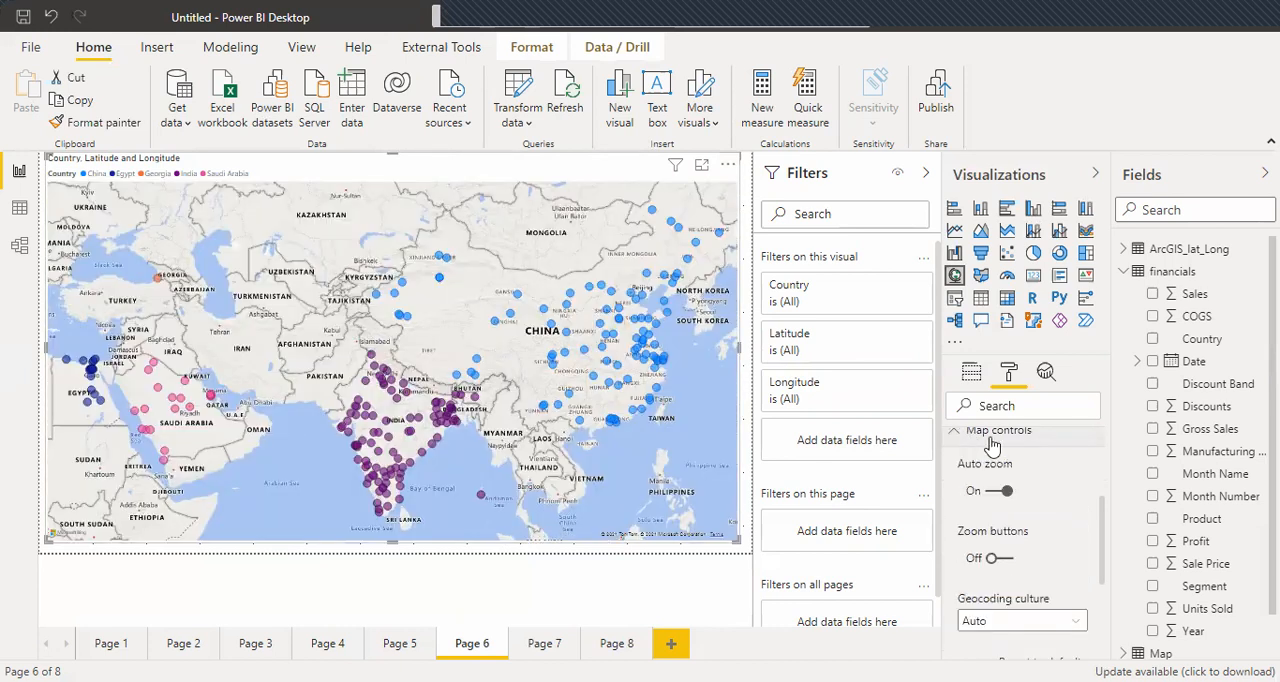
pyautogui.click(1008, 560)
pyautogui.click(1008, 560)
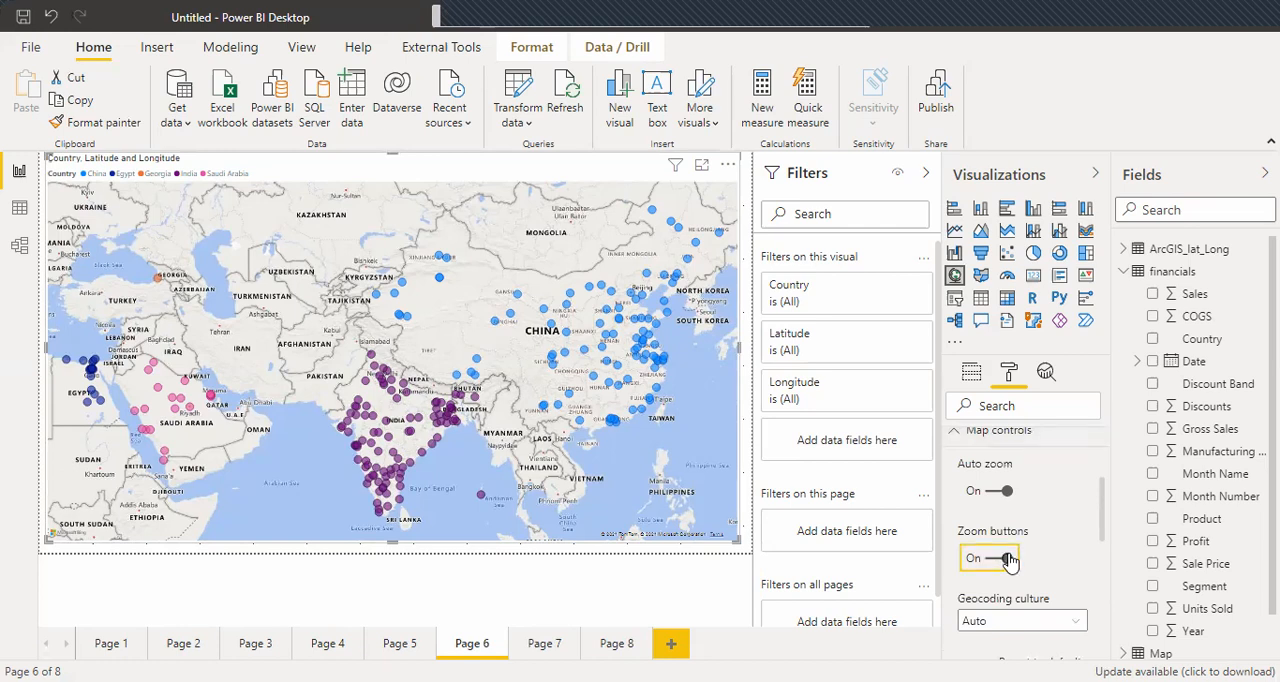
pyautogui.click(955, 438)
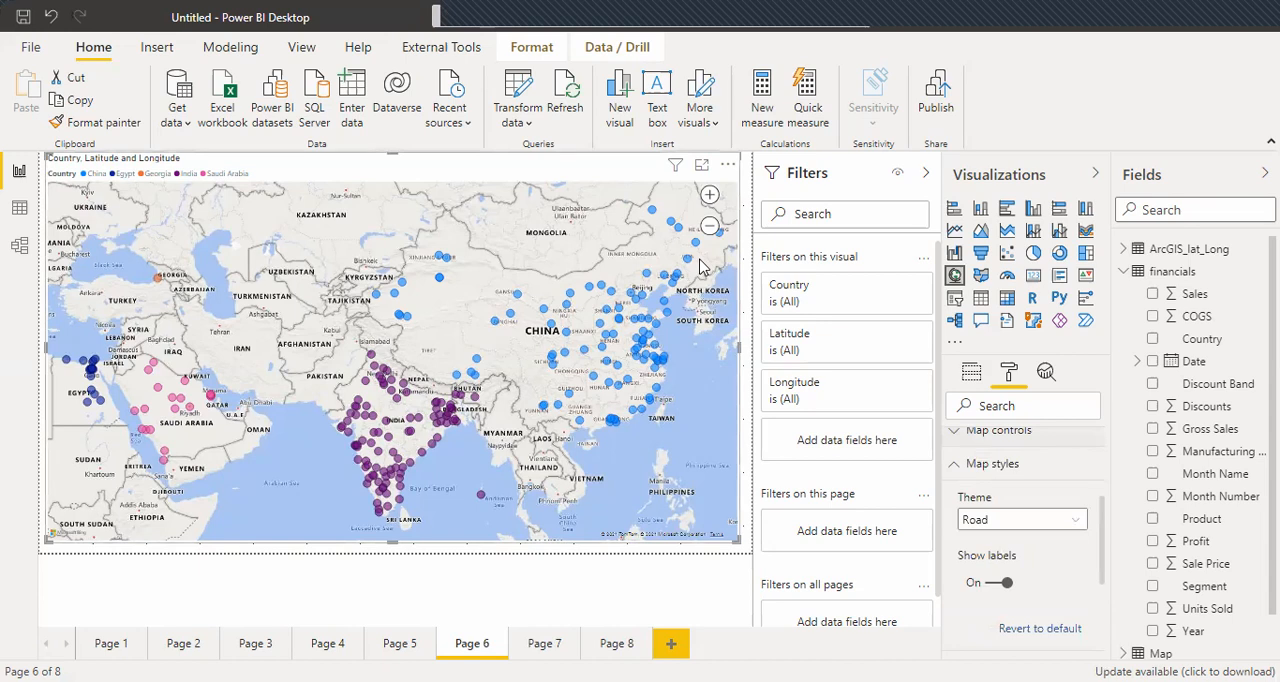
pyautogui.click(955, 468)
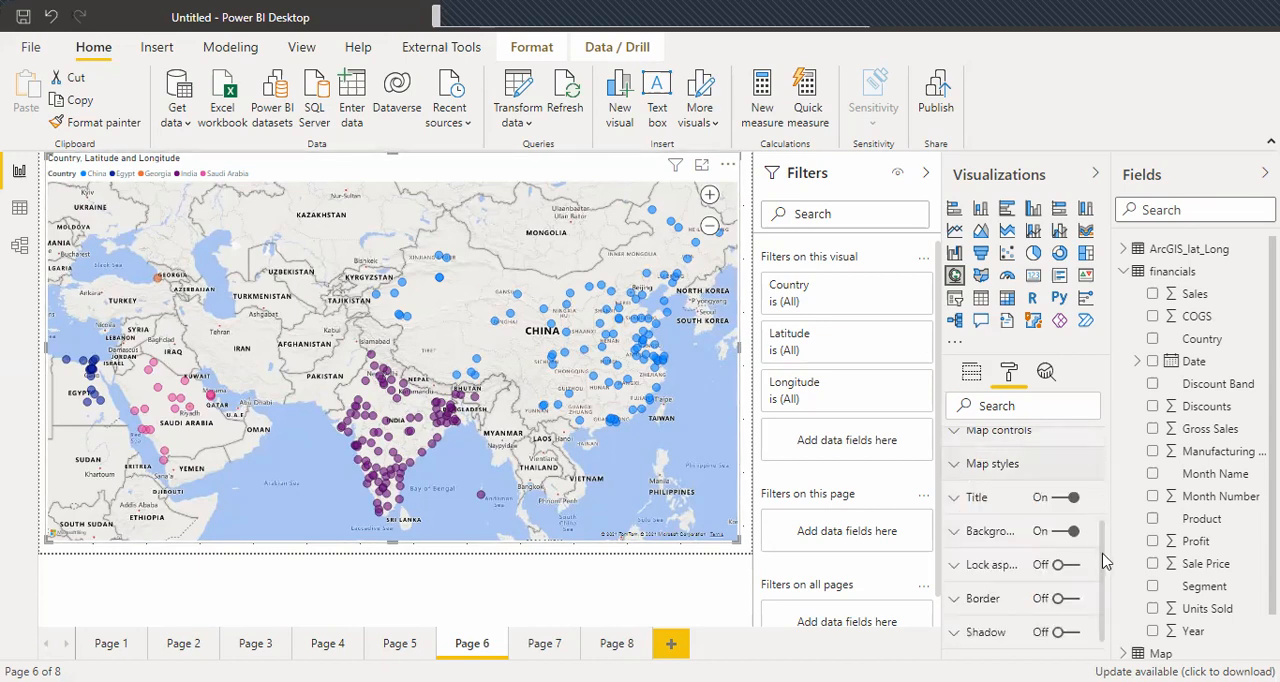
pyautogui.scroll(2, 1100, 480)
pyautogui.scroll(1, 1097, 420)
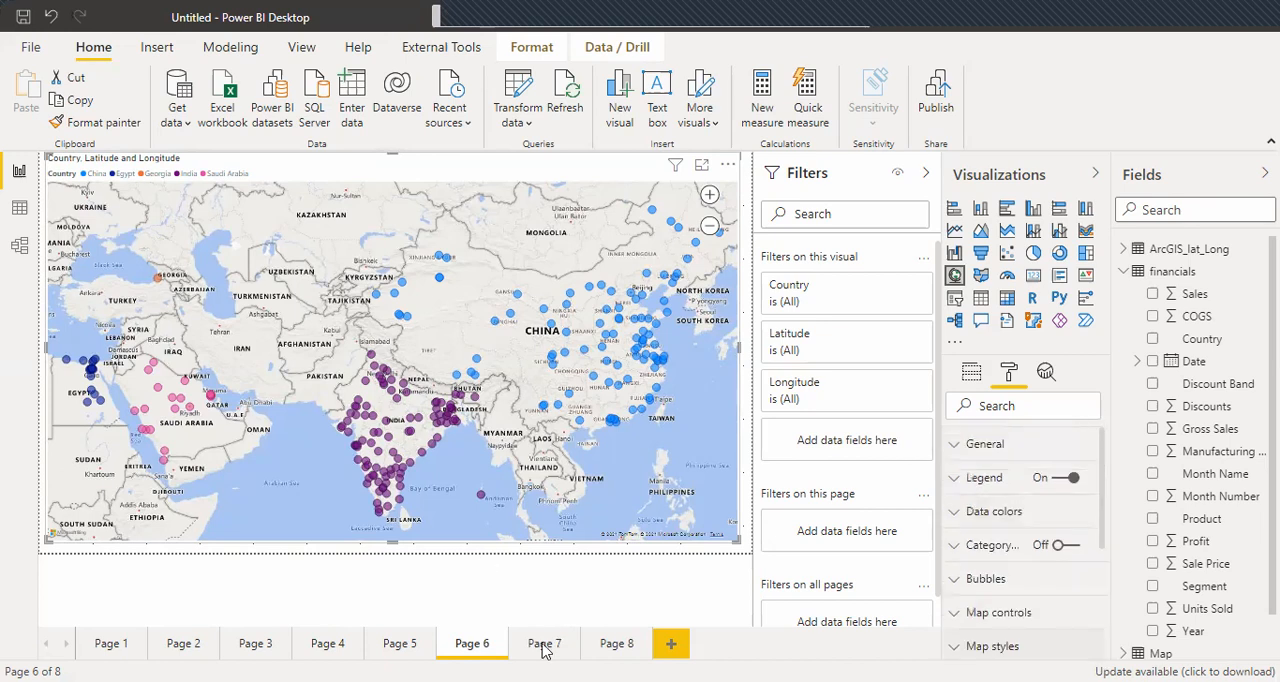
# Add a ninth report page and insert an ArcGIS map visual enlarged to fill nearly the whole page.
pyautogui.click(613, 645)
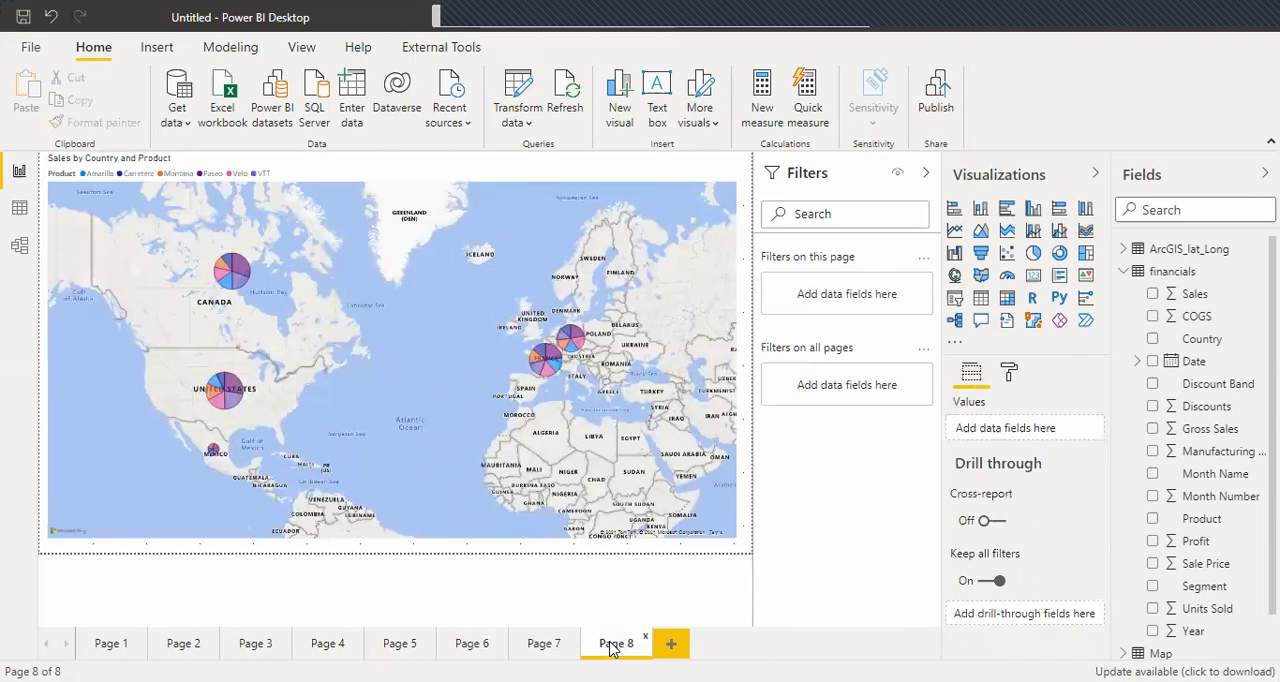
pyautogui.click(673, 644)
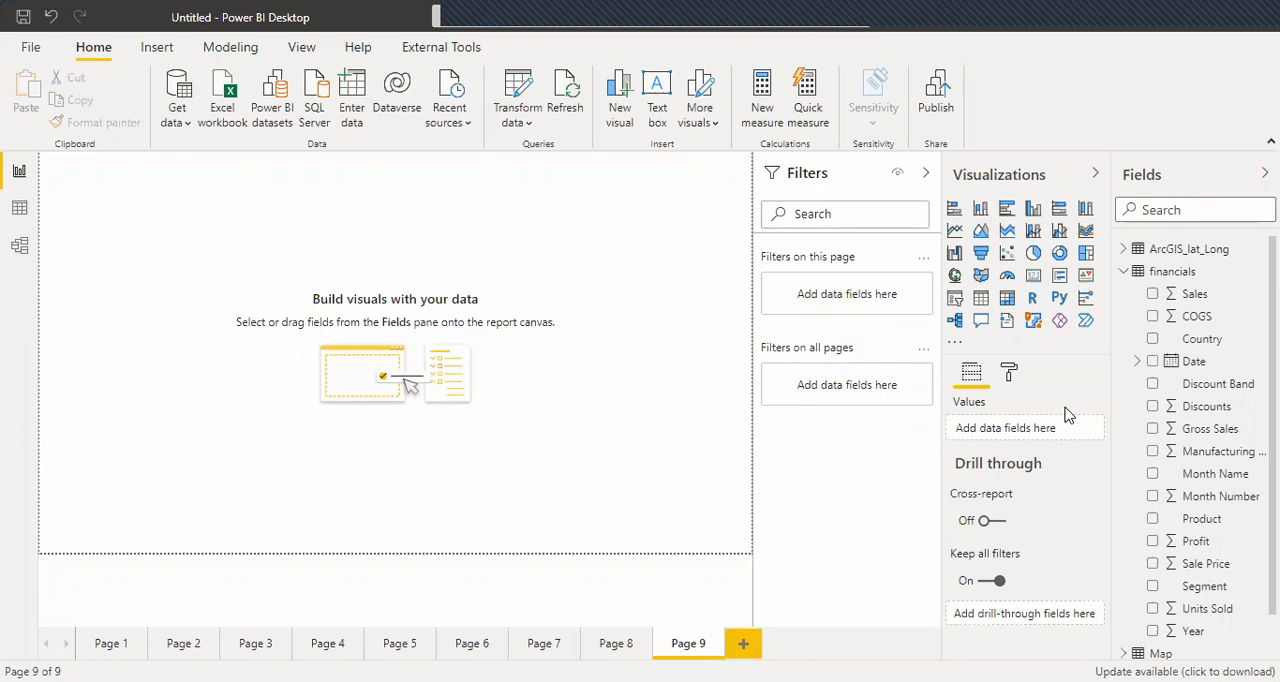
pyautogui.click(1034, 322)
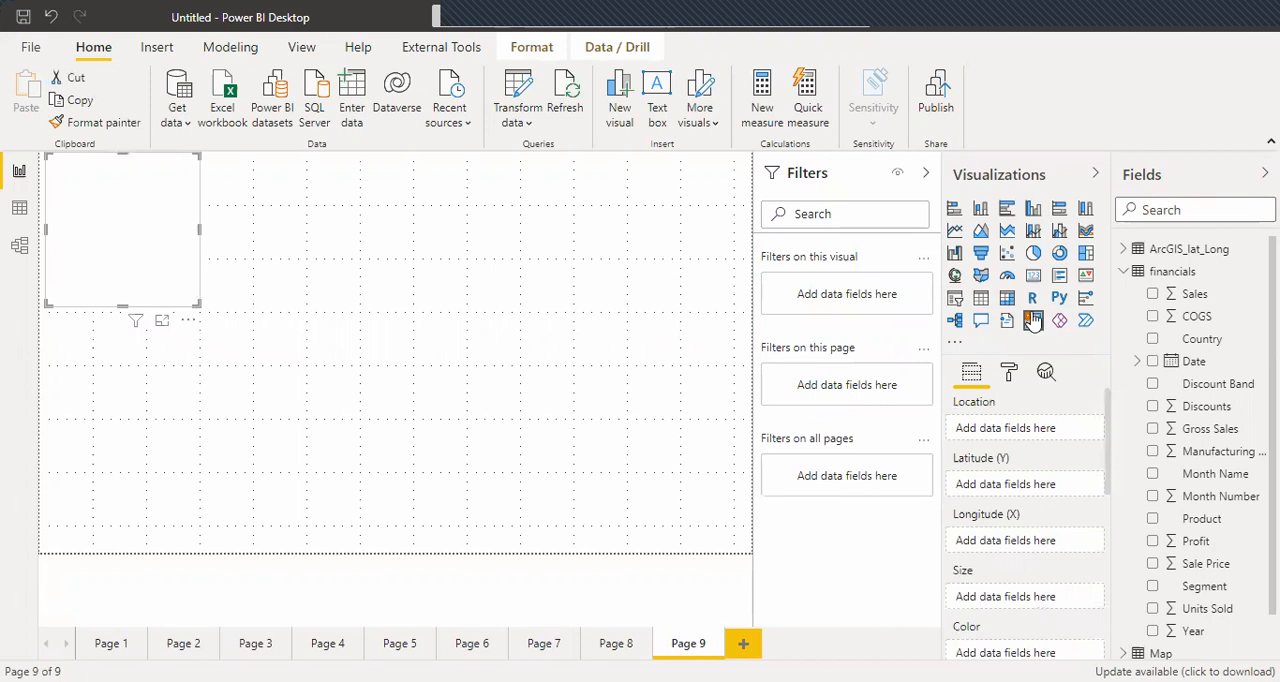
pyautogui.moveTo(196, 302); pyautogui.dragTo(737, 544)
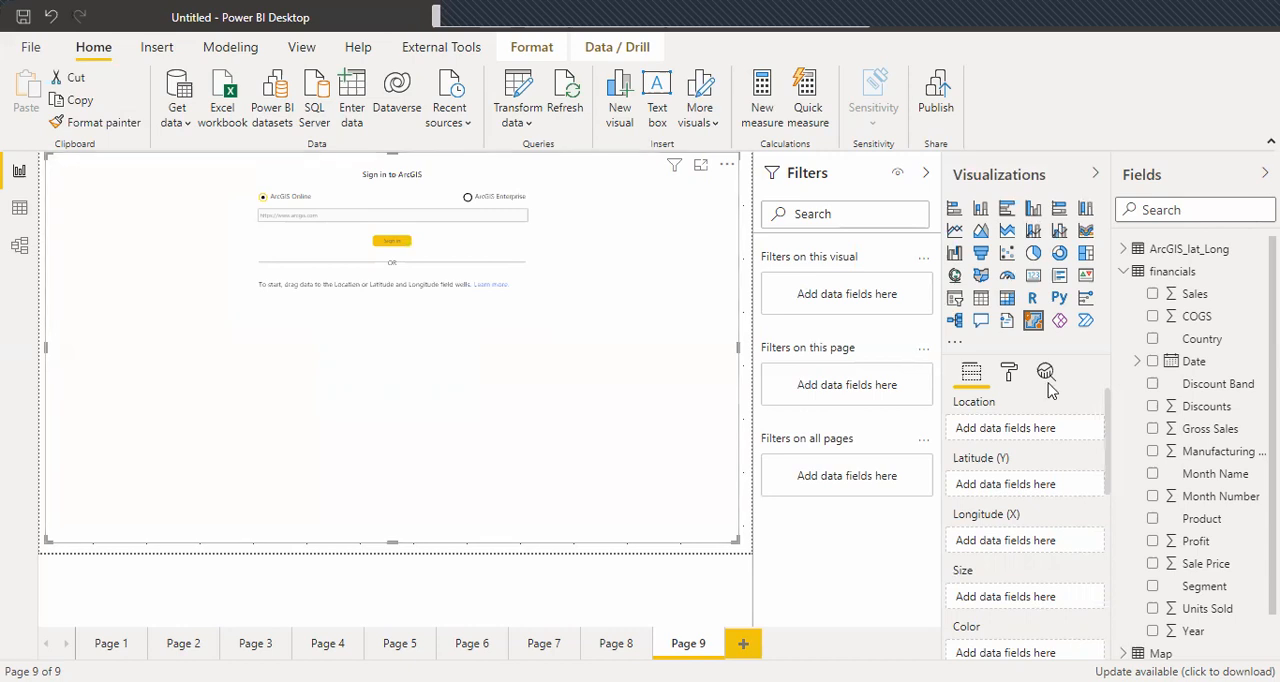
# Set Place Name from the ArcGIS_lat_Long table as the ArcGIS map's location and open its location type settings.
pyautogui.click(1123, 271)
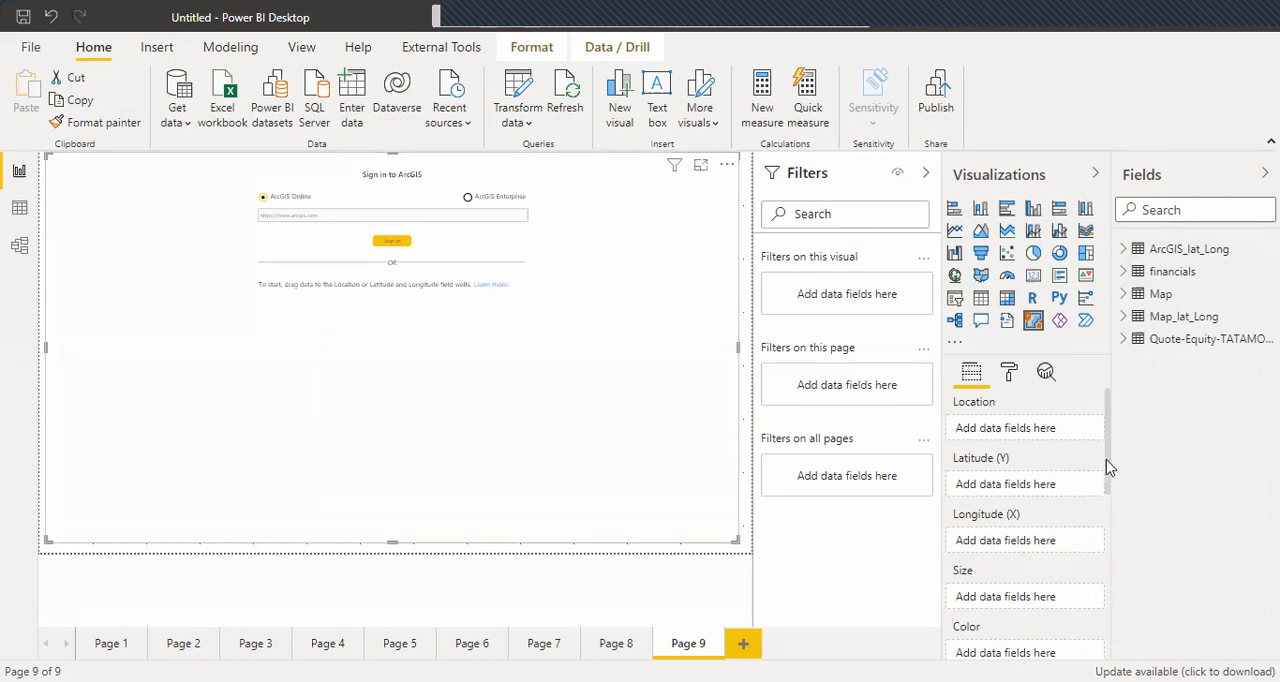
pyautogui.scroll(-1, 1106, 491)
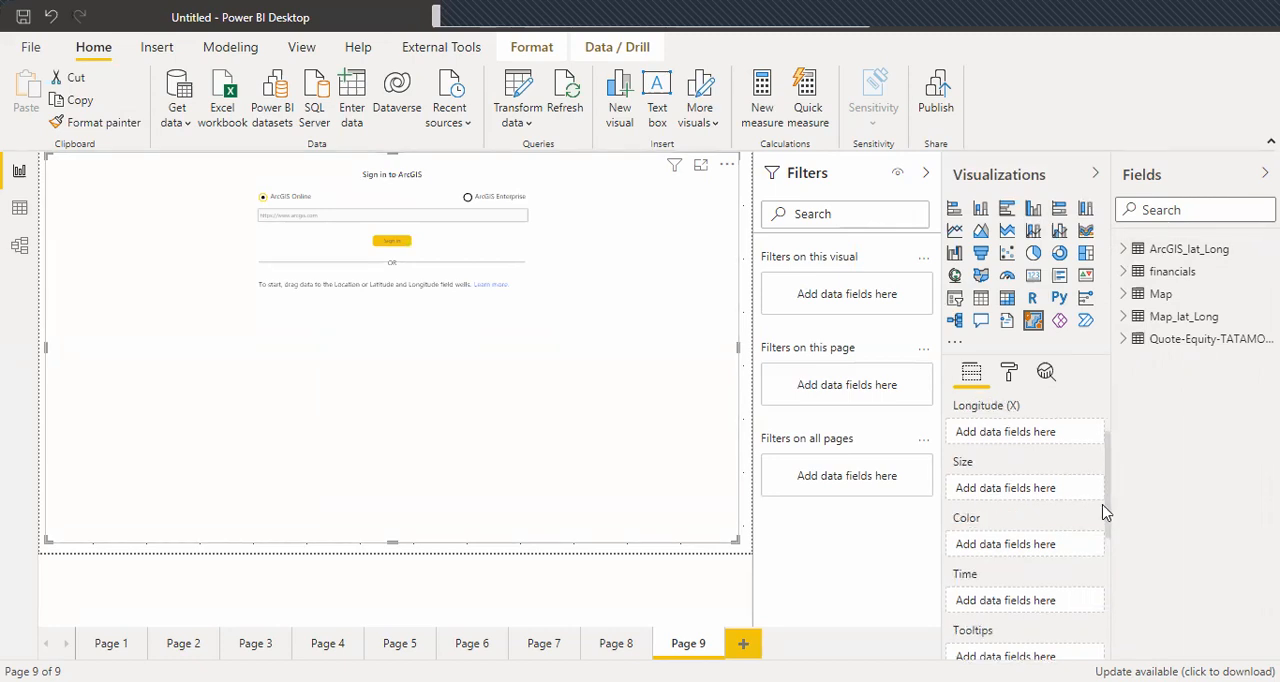
pyautogui.scroll(-1, 1106, 513)
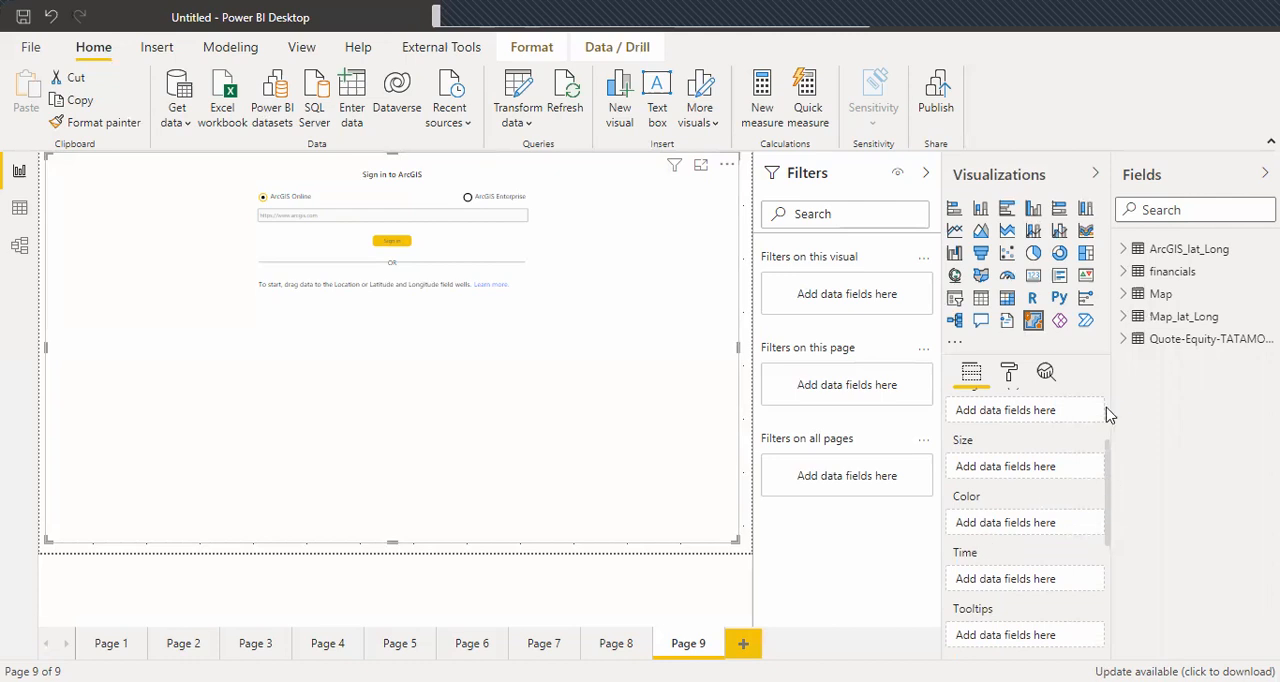
pyautogui.scroll(2, 1106, 410)
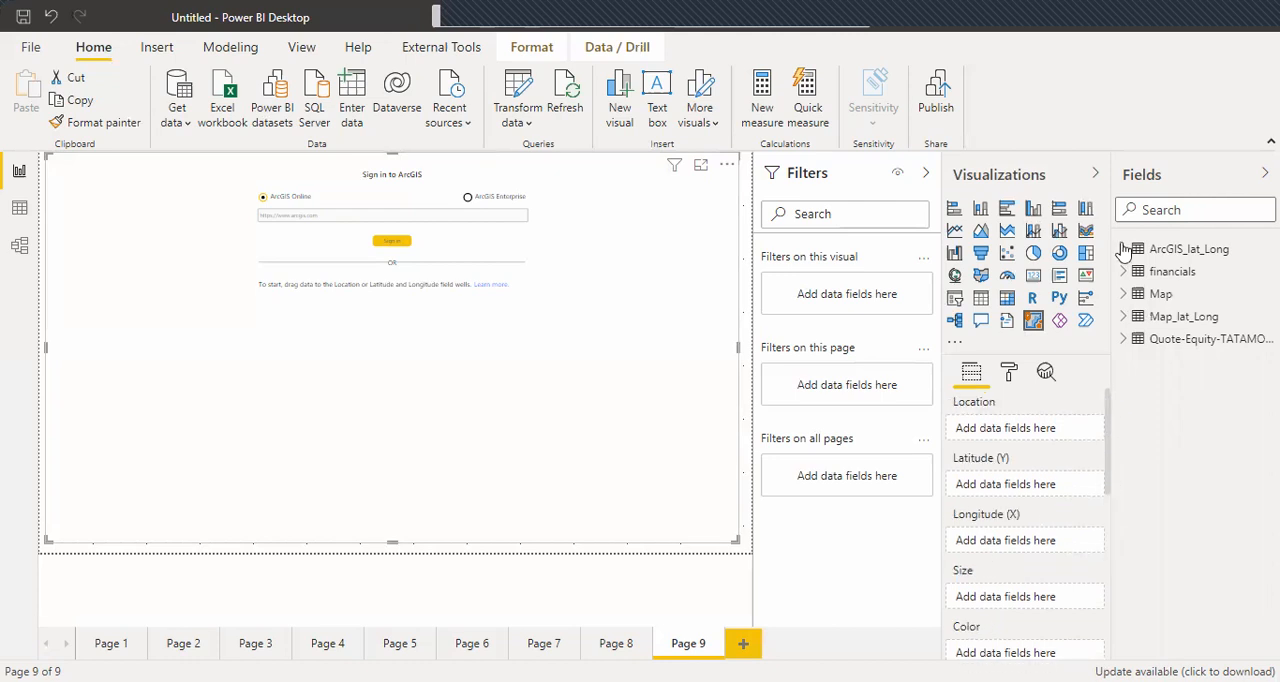
pyautogui.click(1124, 249)
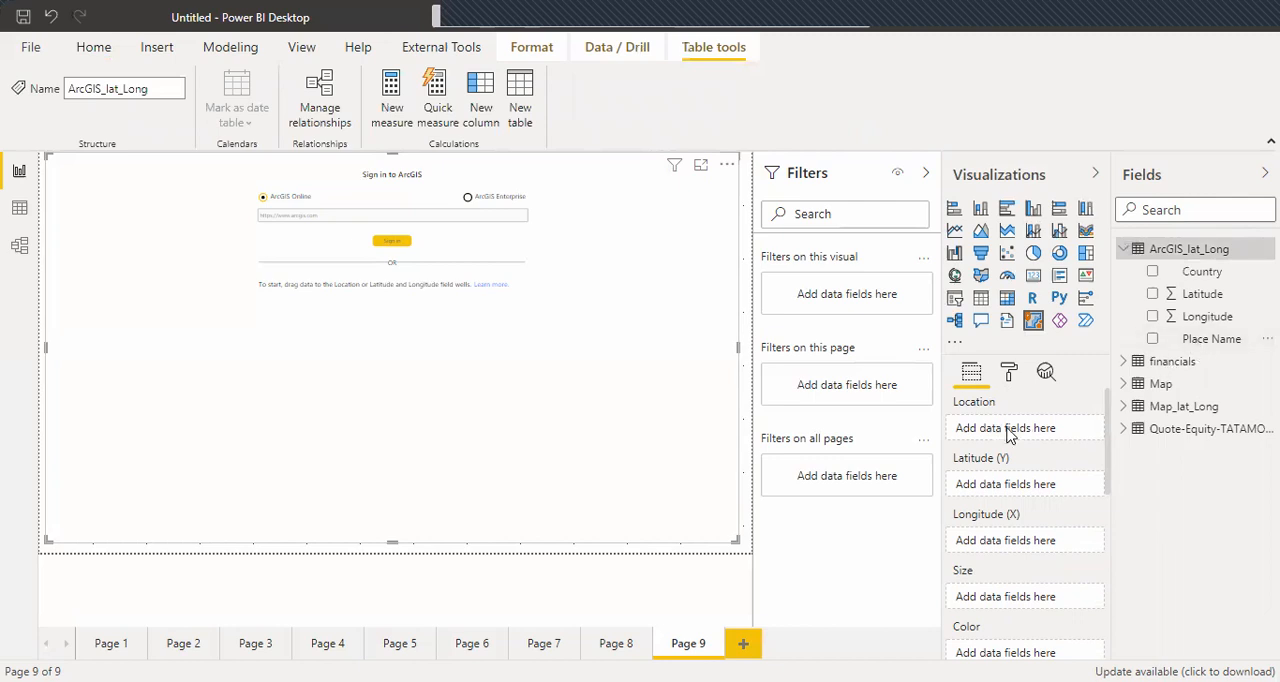
pyautogui.moveTo(1211, 339); pyautogui.dragTo(1008, 435)
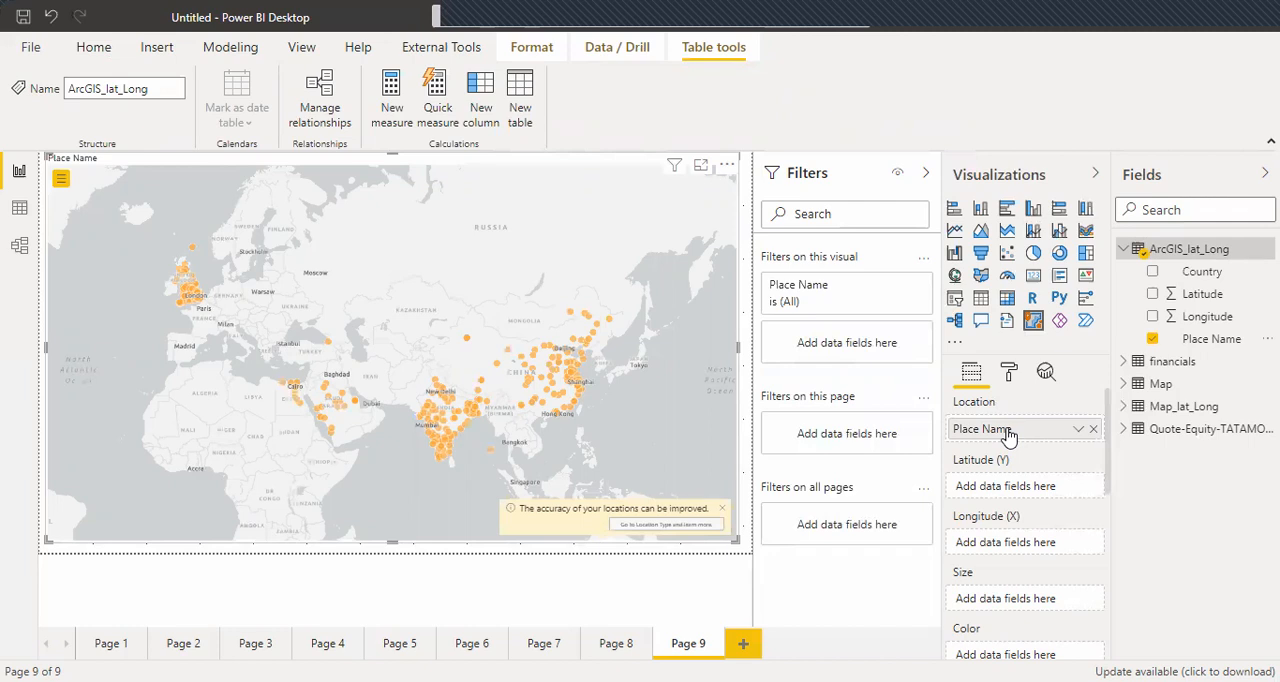
pyautogui.click(671, 527)
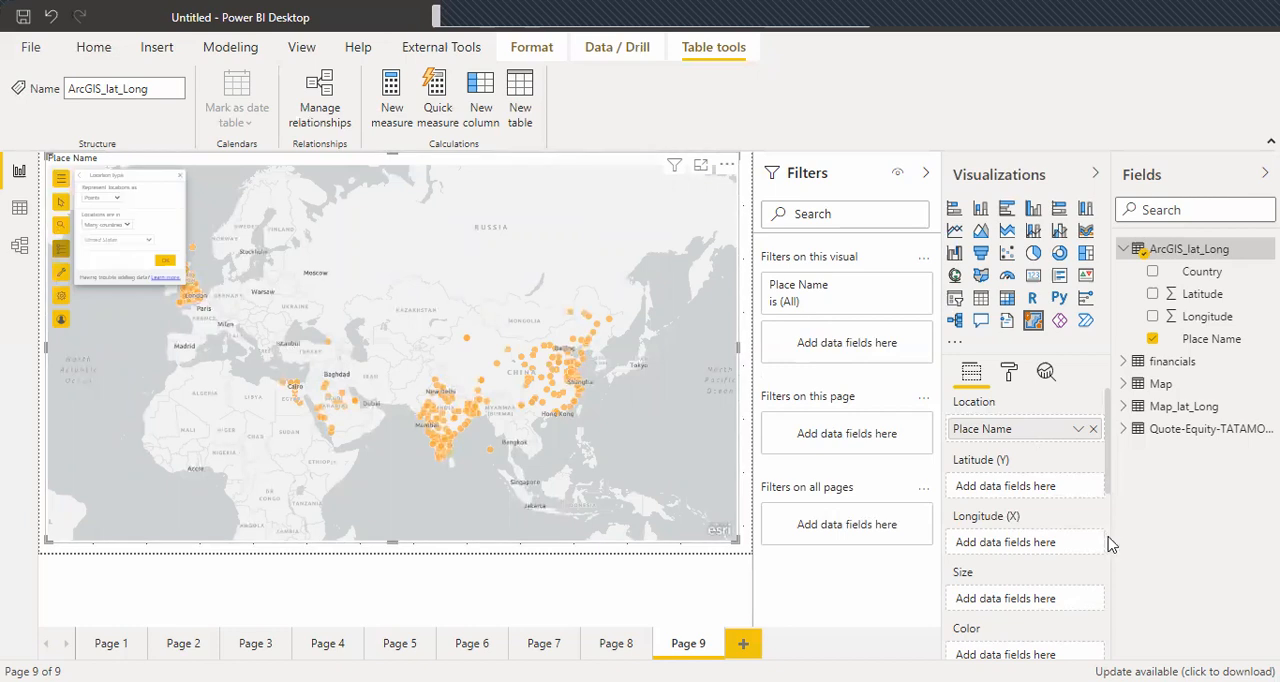
# Assign Country from the ArcGIS_lat_Long table as the ArcGIS map's color field.
pyautogui.scroll(-4, 1050, 530)
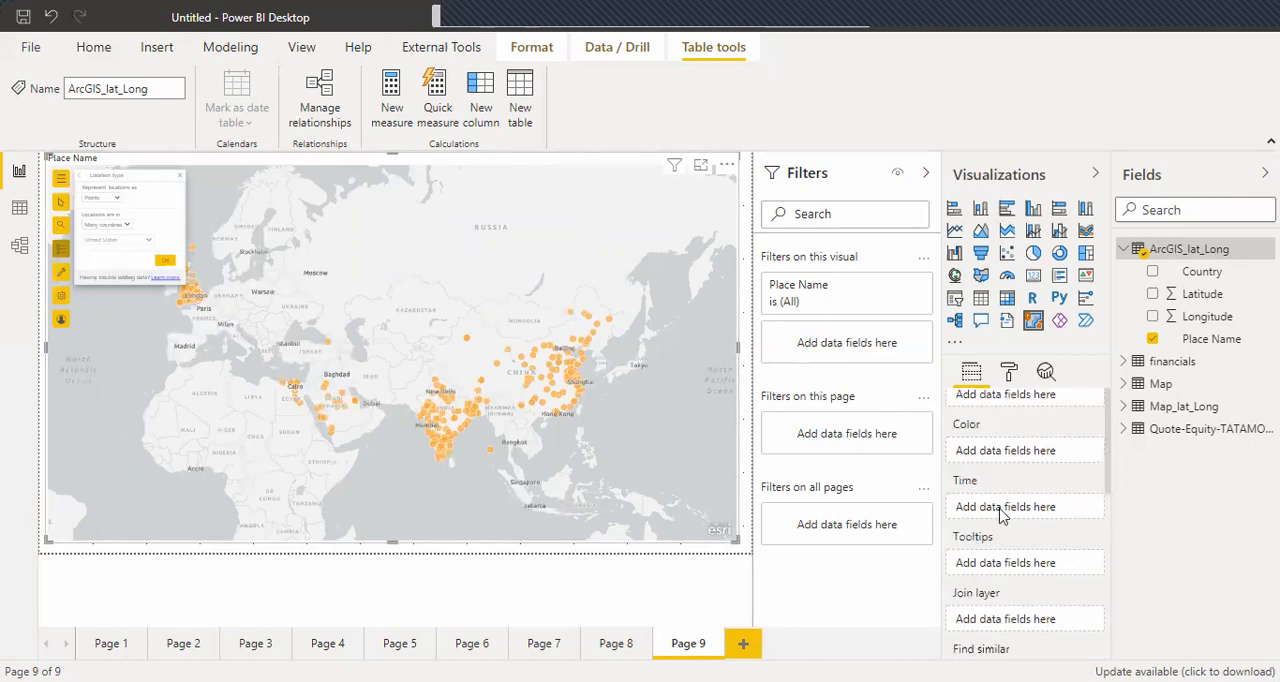
pyautogui.click(1014, 441)
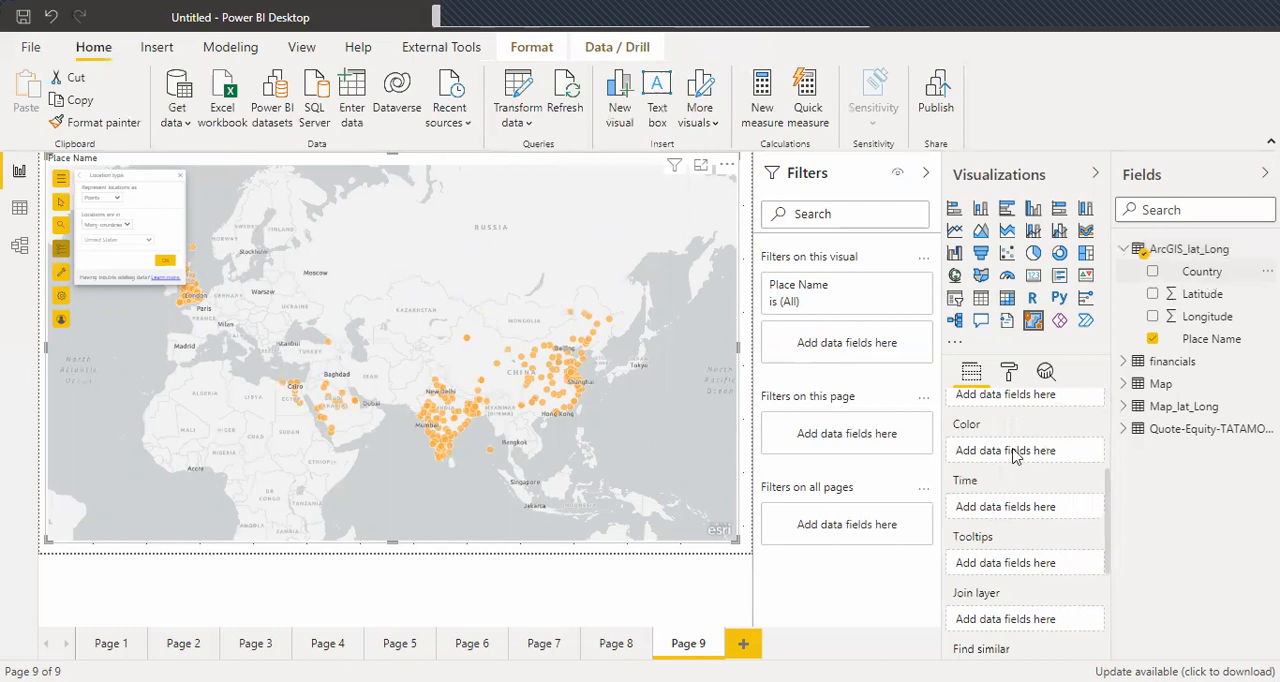
pyautogui.moveTo(1015, 455); pyautogui.dragTo(1015, 456)
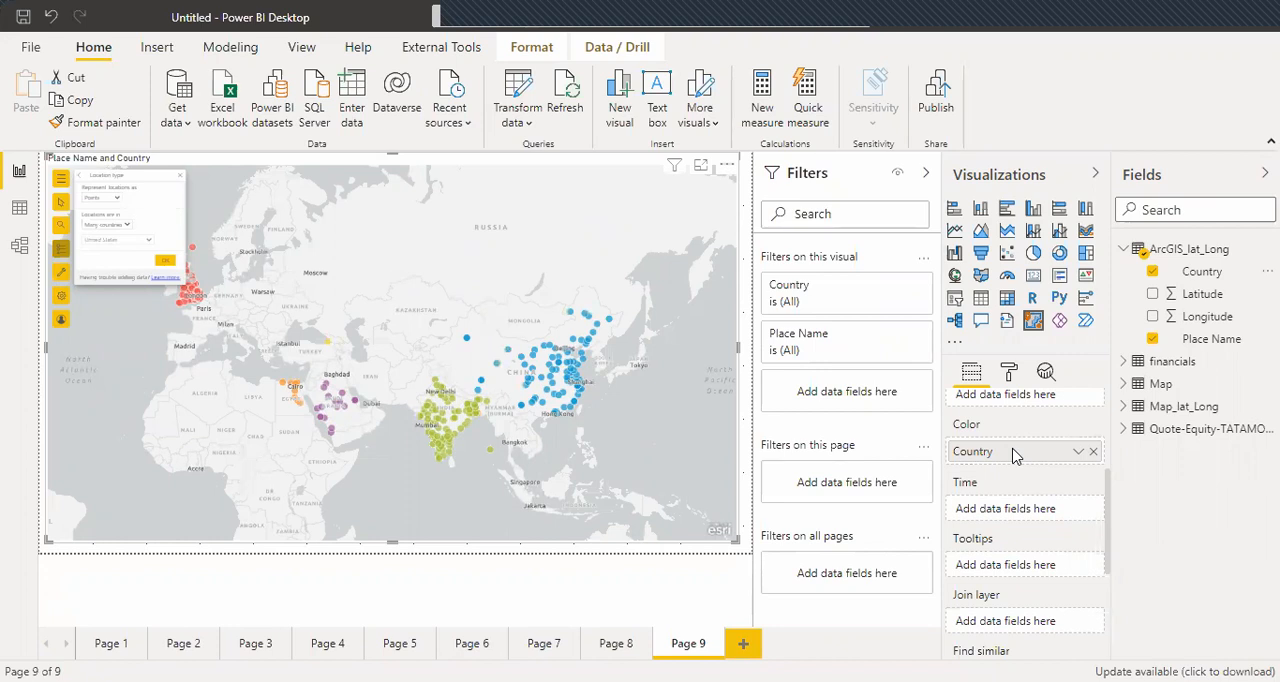
# Set the country in the ArcGIS map's location type formatting to India and expand the search settings.
pyautogui.click(1009, 374)
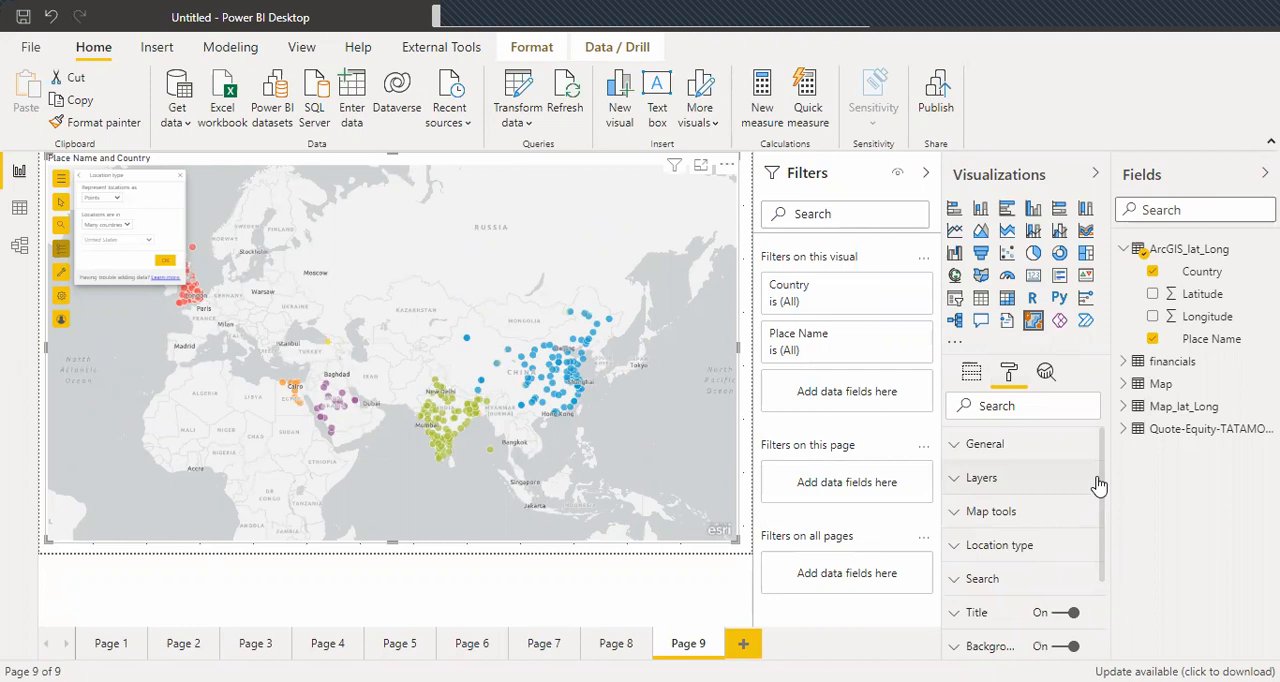
pyautogui.click(968, 547)
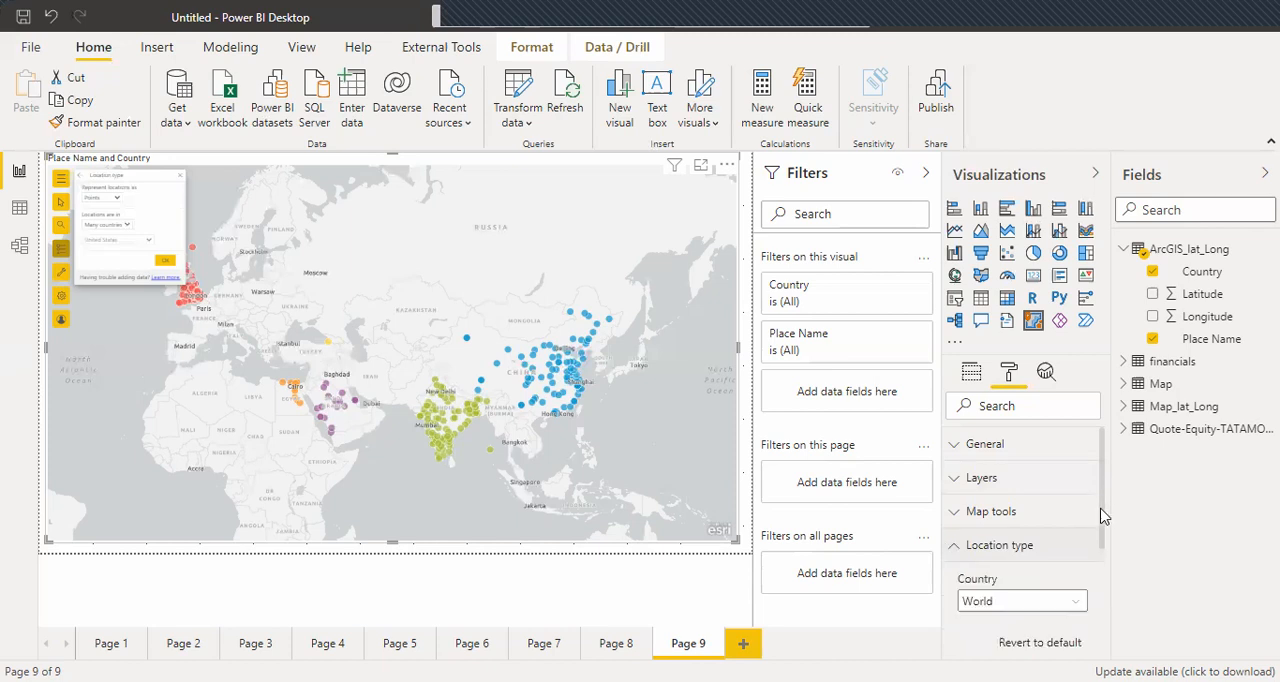
pyautogui.scroll(-1, 1104, 515)
pyautogui.click(1079, 569)
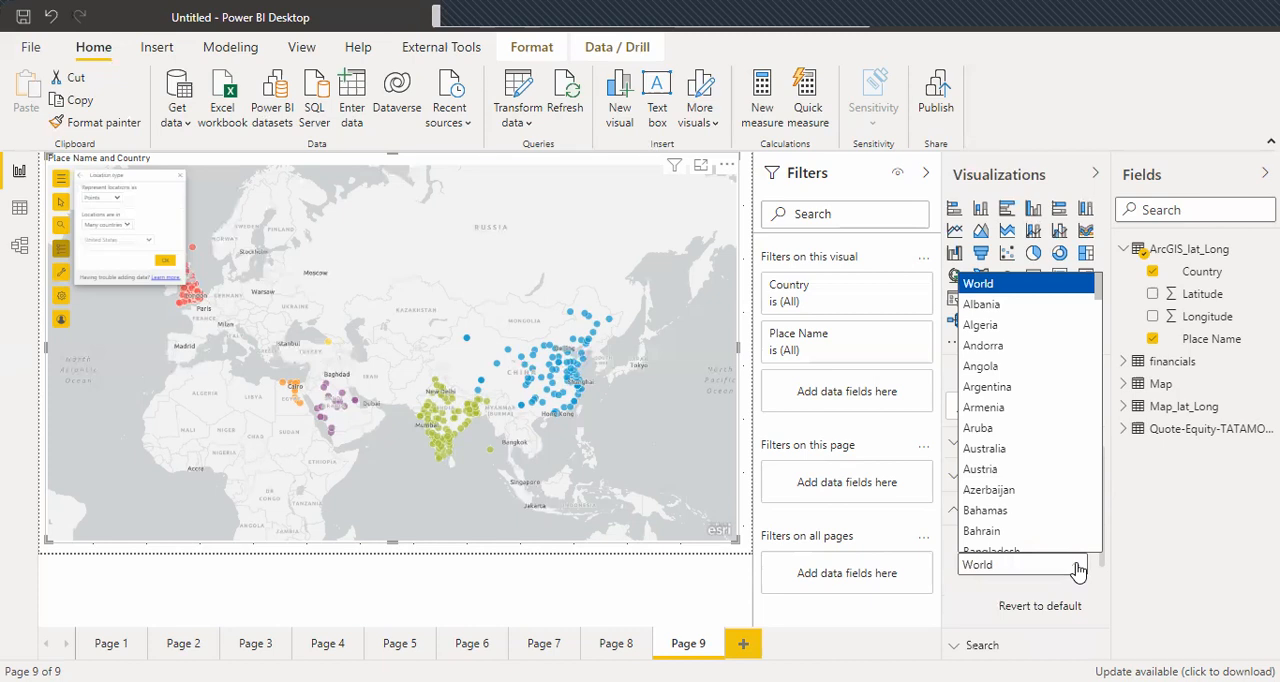
pyautogui.write('in')
pyautogui.press('Return')
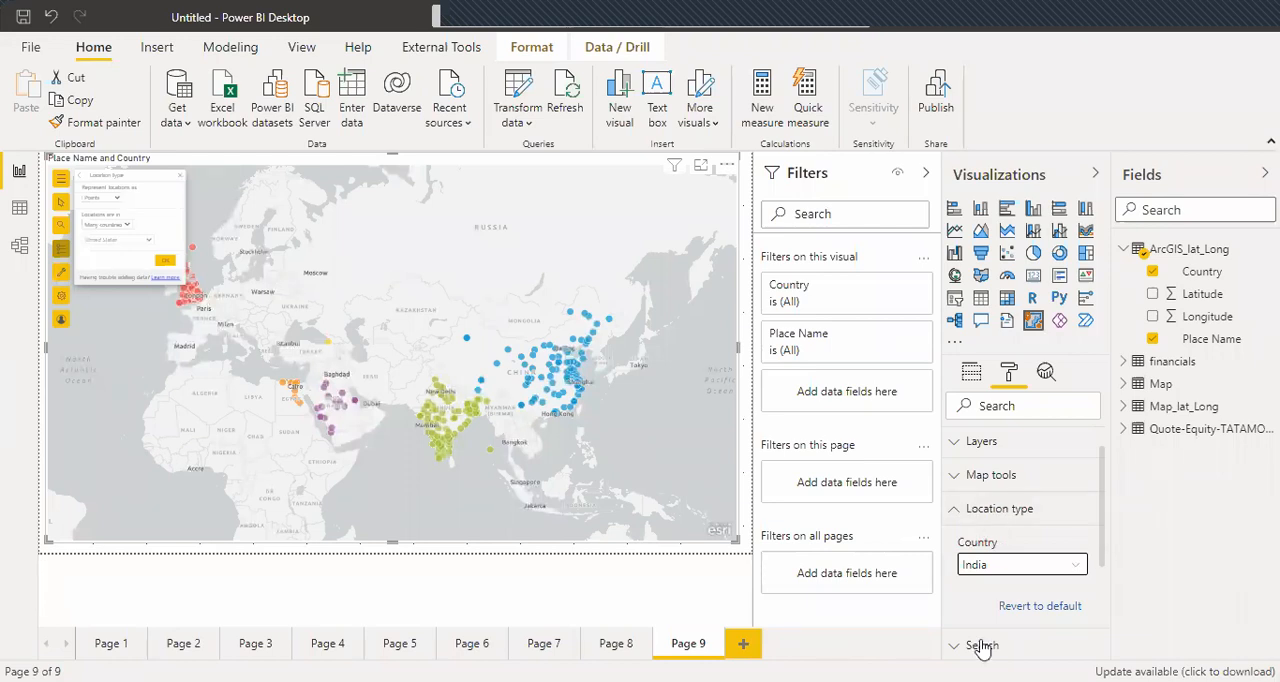
pyautogui.click(960, 509)
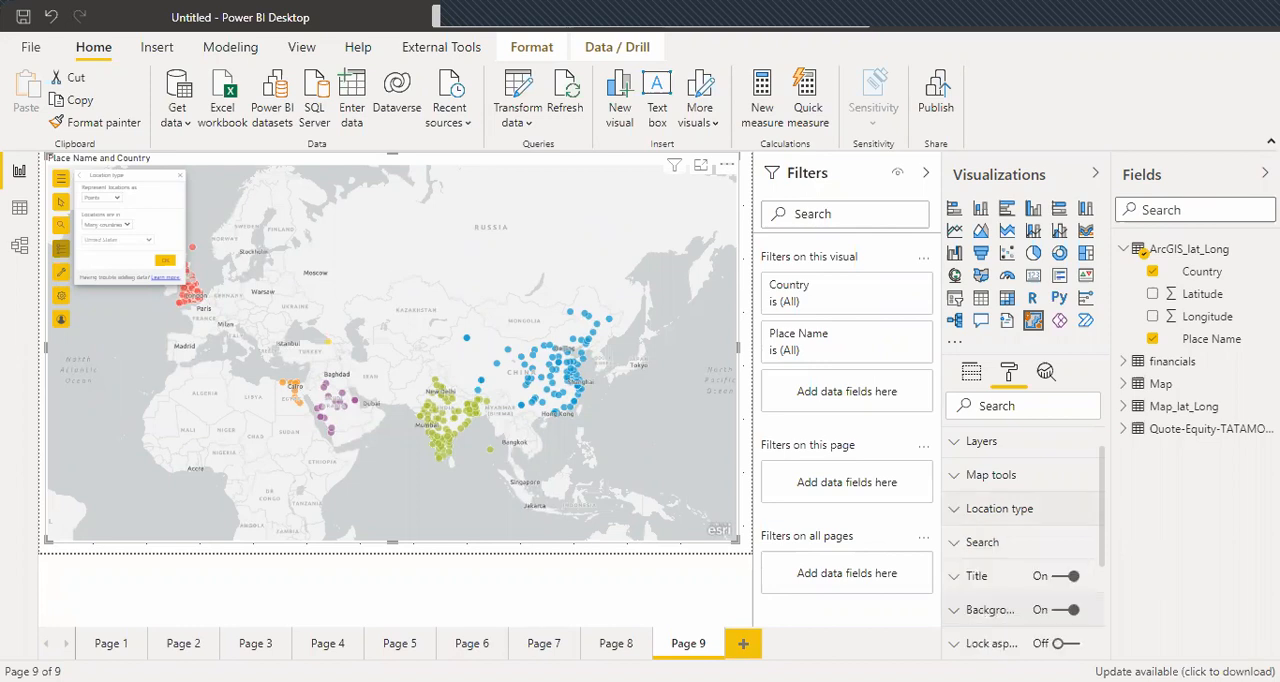
pyautogui.click(951, 545)
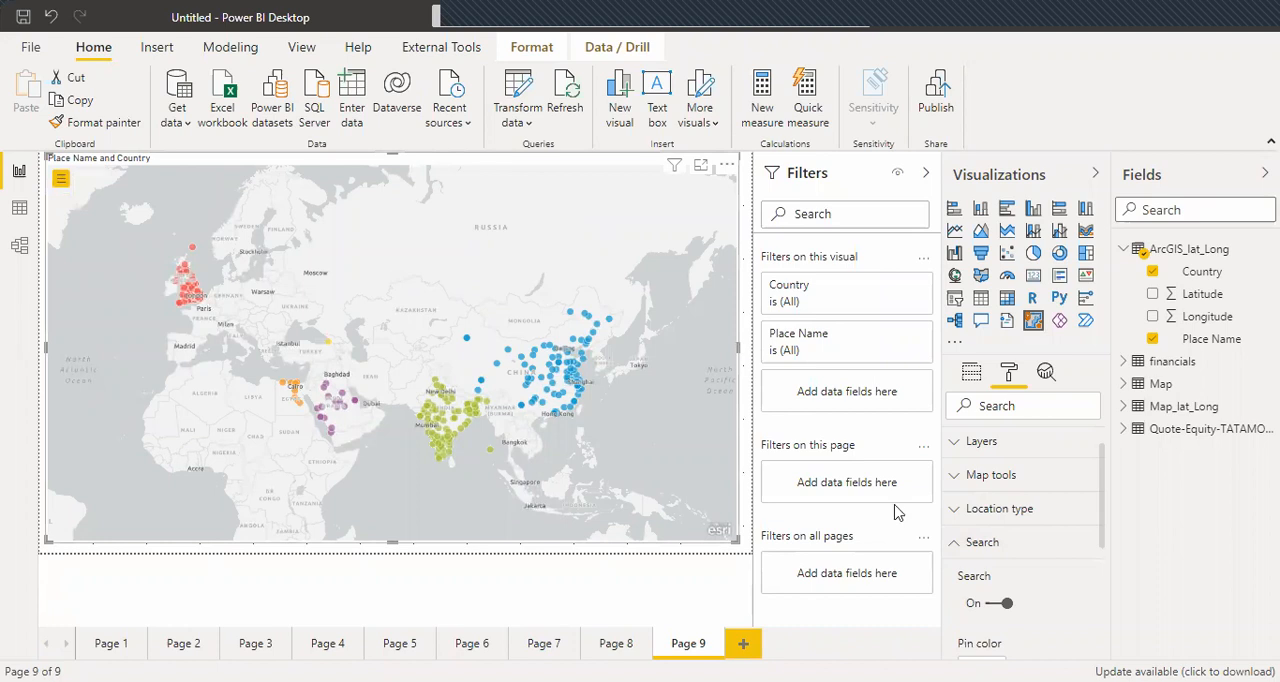
# Remove Place Name from the ArcGIS map's location and assign the Latitude and Longitude fields to their matching coordinates.
pyautogui.click(971, 370)
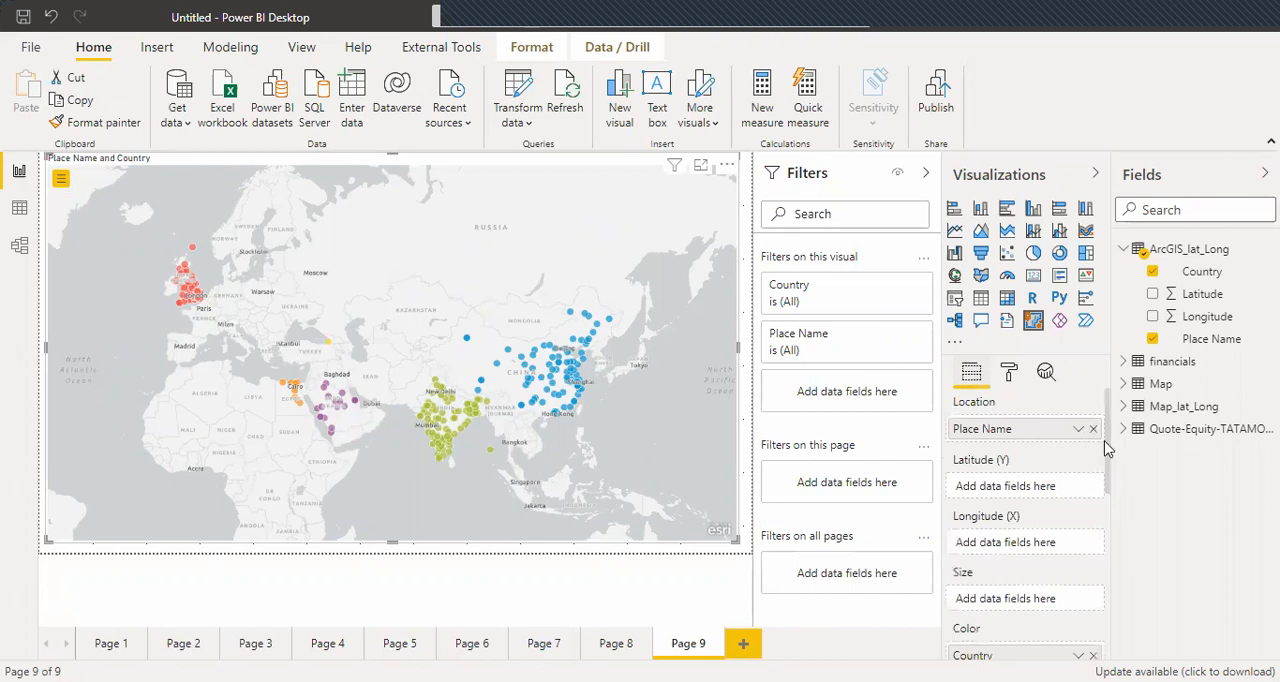
pyautogui.click(1094, 429)
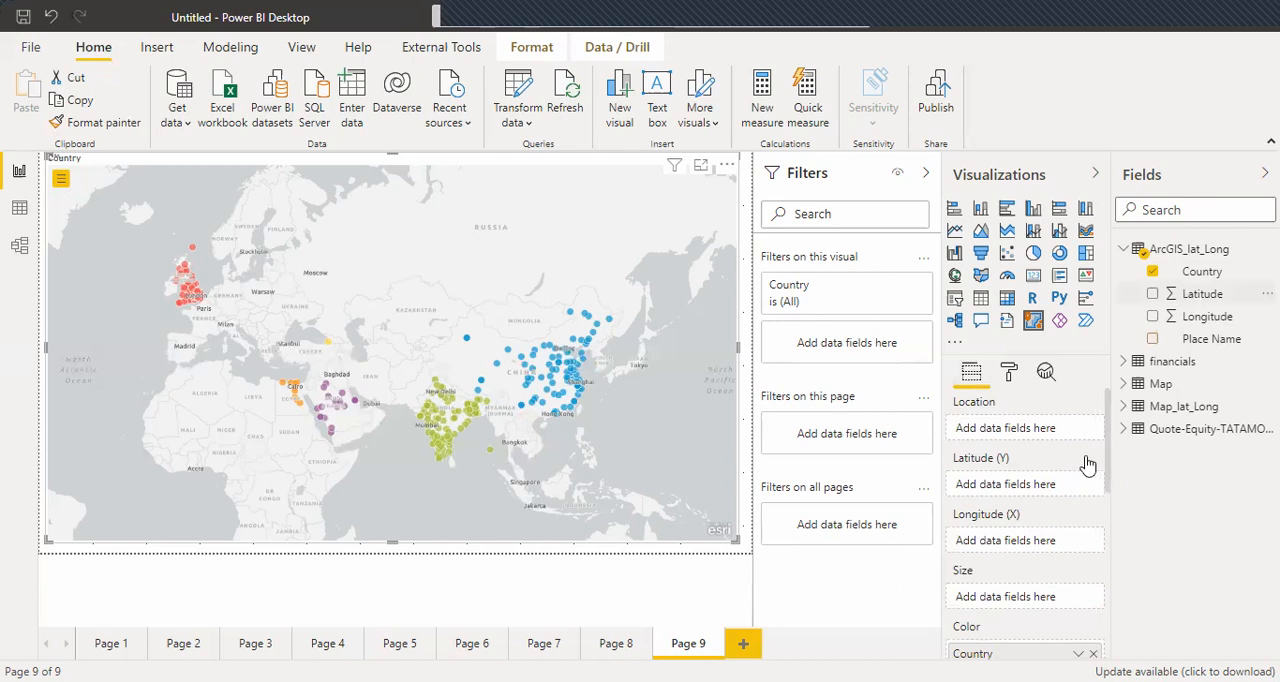
pyautogui.moveTo(1088, 465); pyautogui.dragTo(1020, 551)
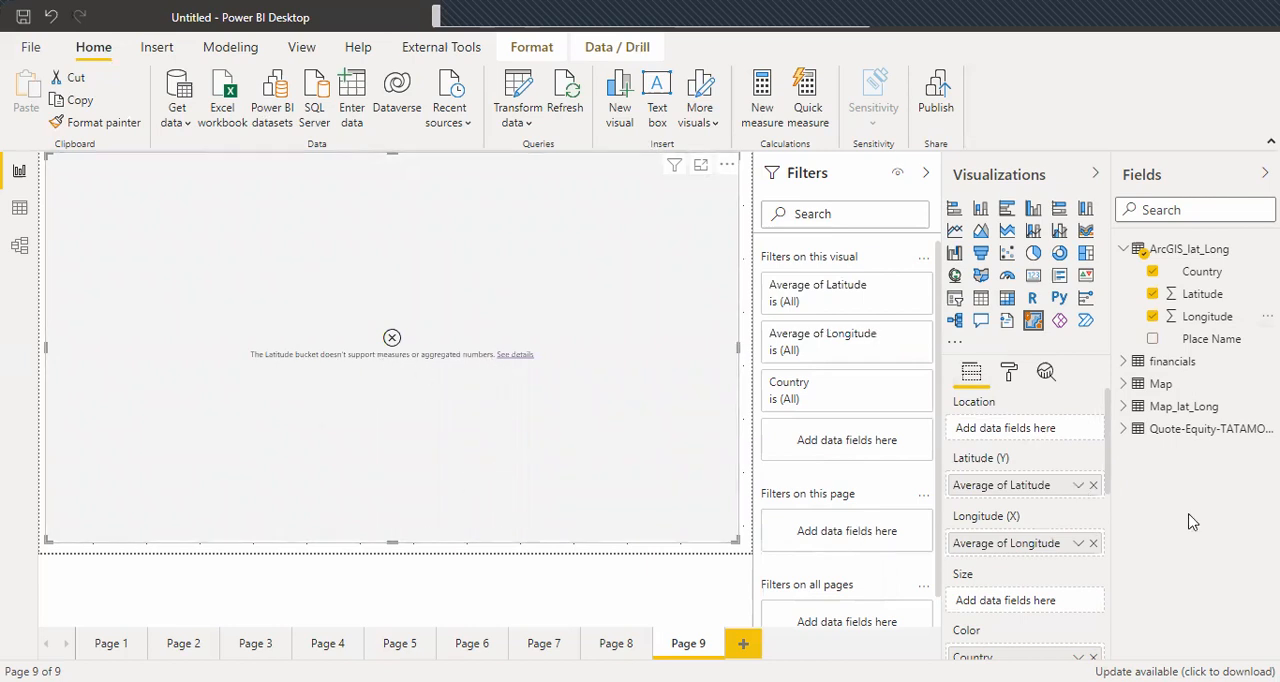
# Set both the Latitude and Longitude fields of the ArcGIS map to Don't summarize.
pyautogui.click(1078, 489)
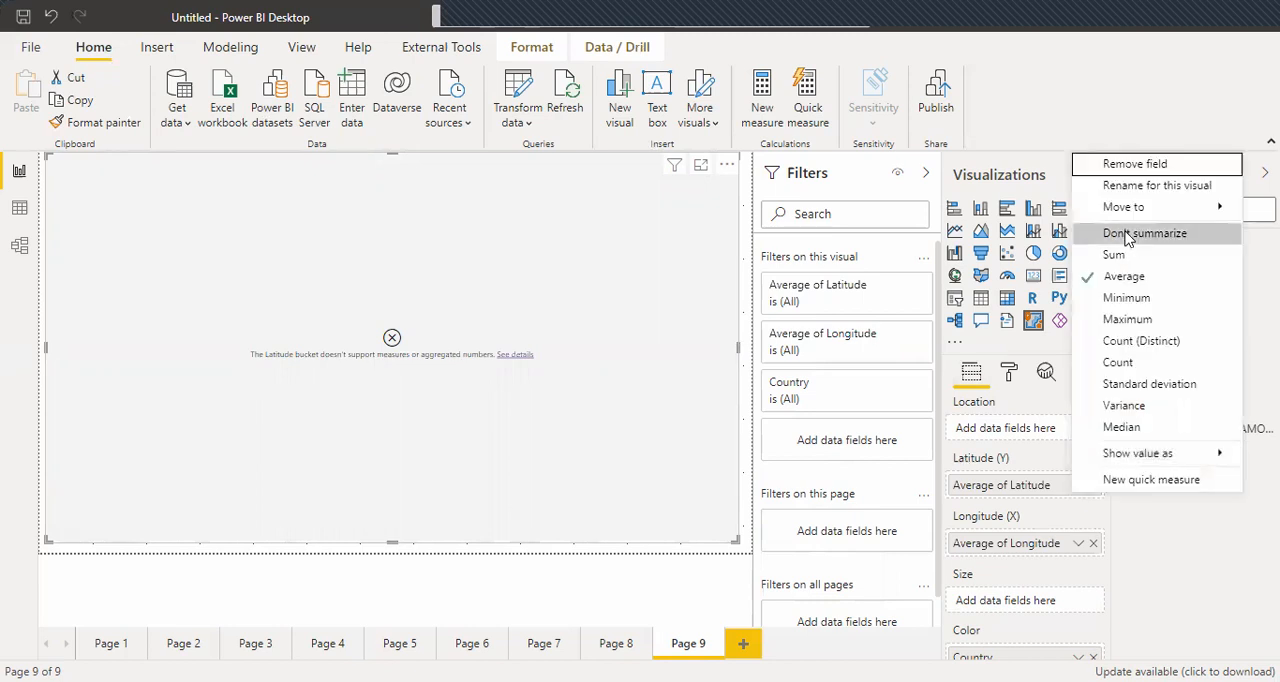
pyautogui.click(1086, 549)
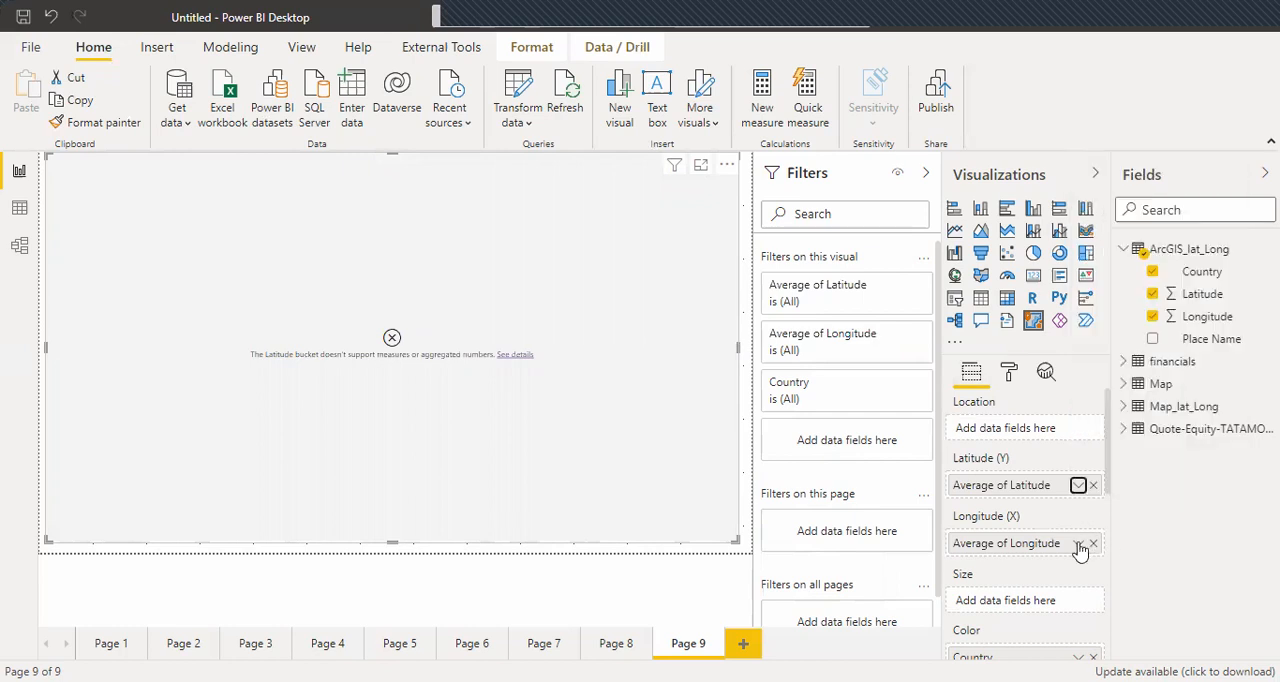
pyautogui.click(1078, 545)
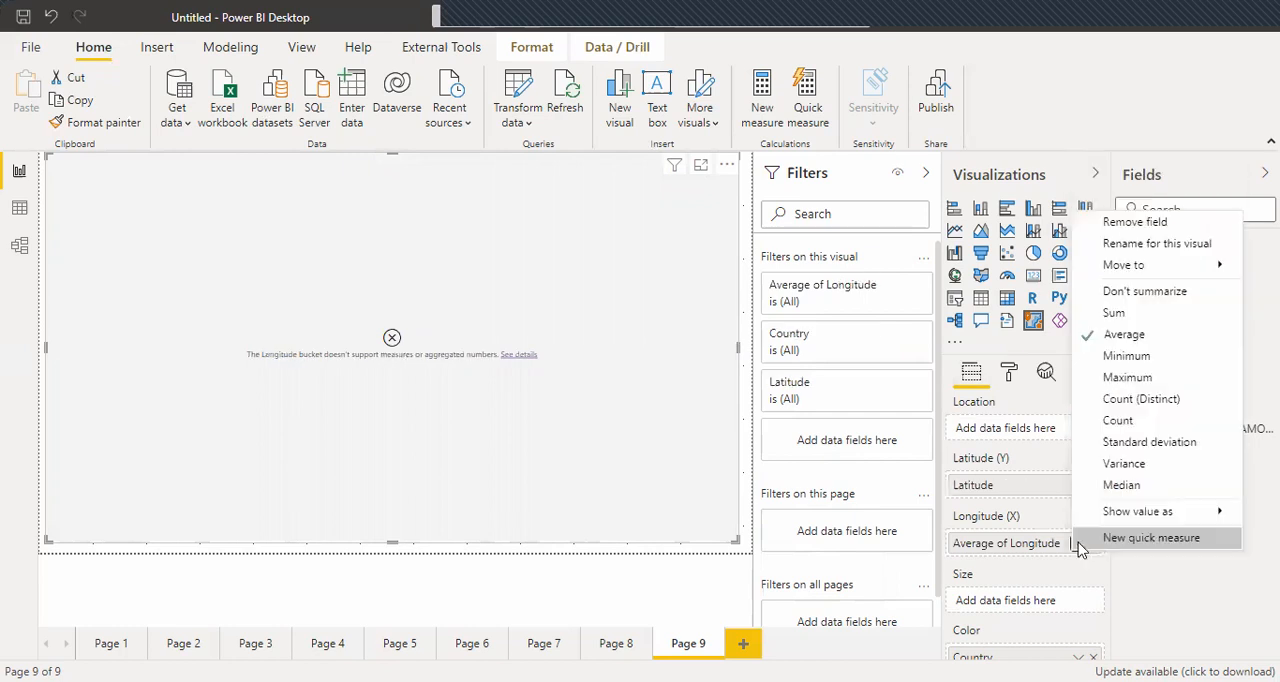
pyautogui.click(1131, 296)
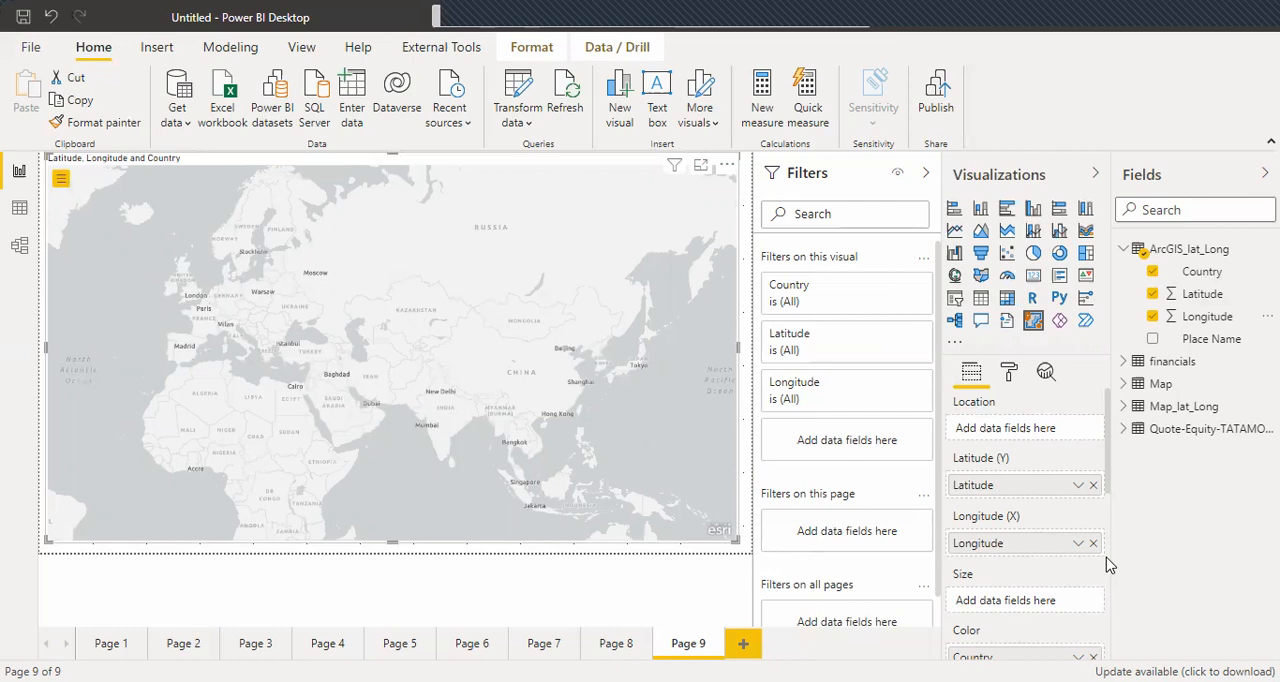
# Add a tenth report page and look through the Map table's rows in the data view.
pyautogui.click(744, 645)
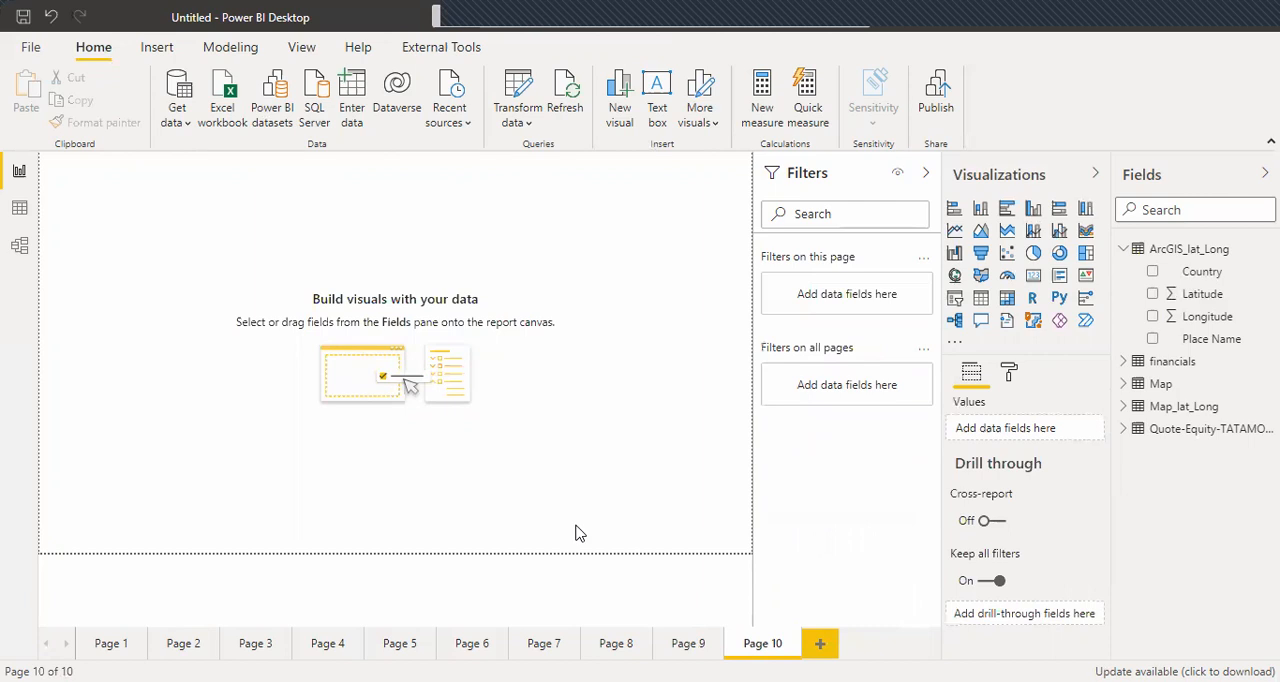
pyautogui.click(17, 212)
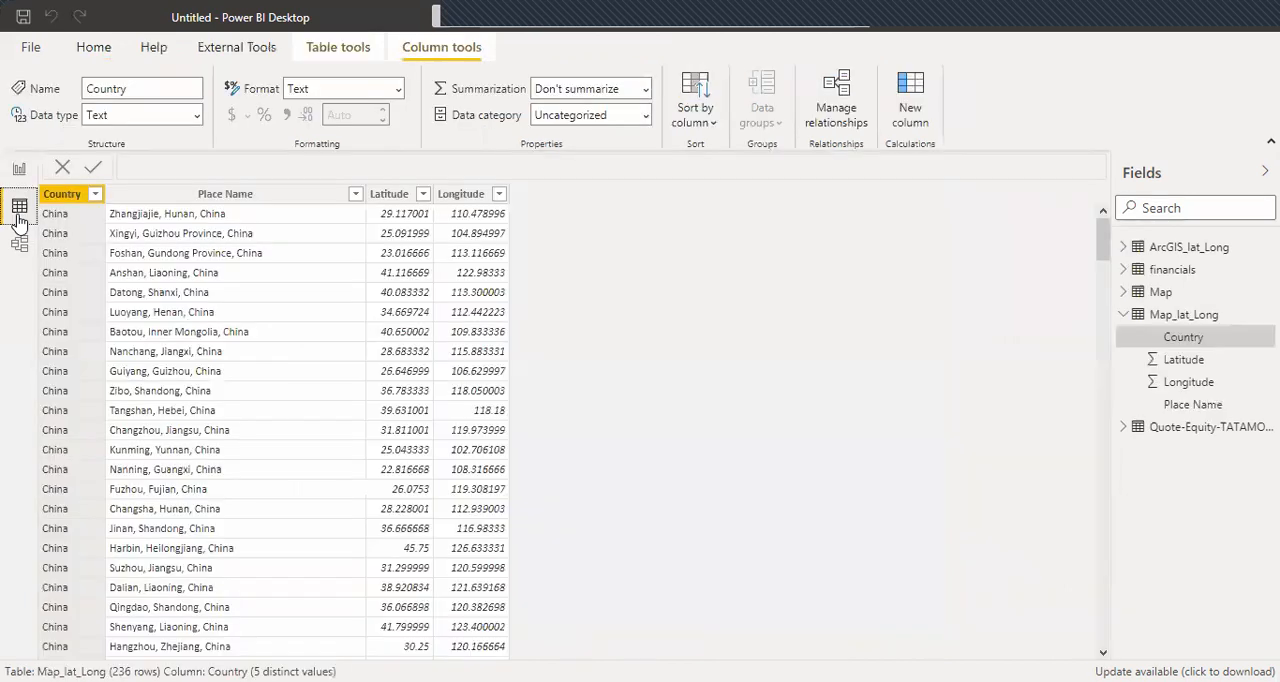
pyautogui.click(1124, 316)
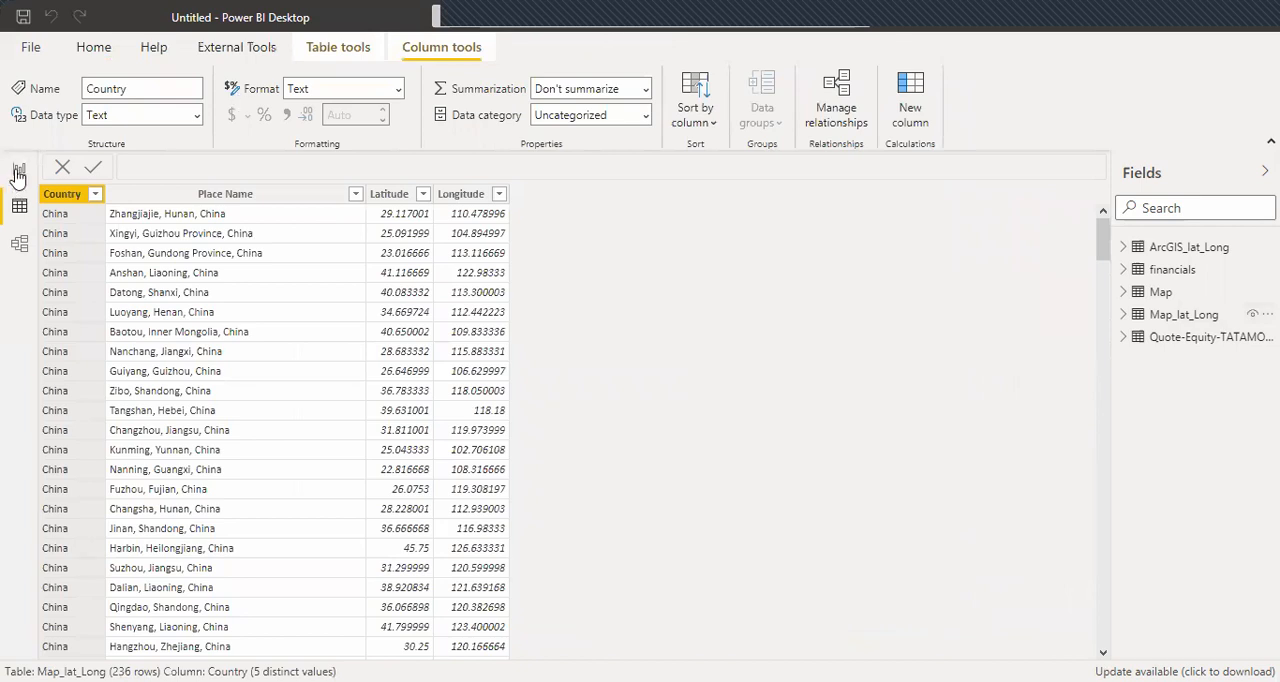
pyautogui.click(1160, 293)
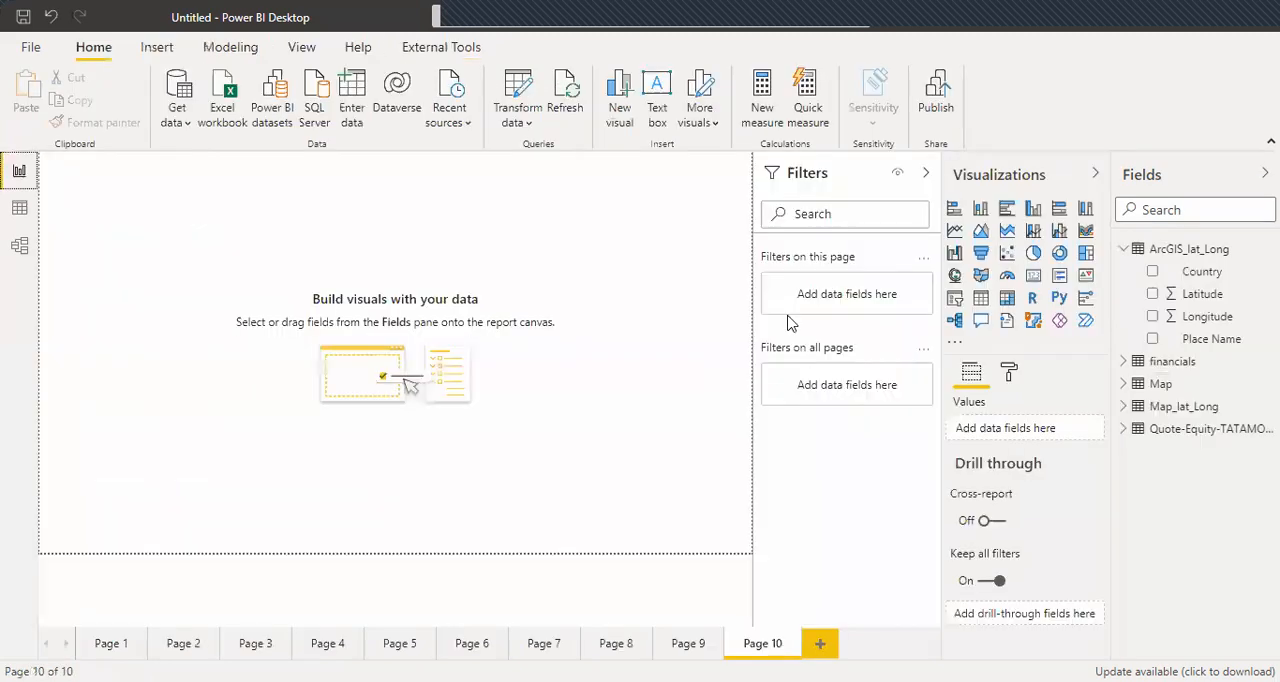
# Insert a filled map visual on Page 10 and enlarge it to fill nearly the whole page.
pyautogui.click(980, 284)
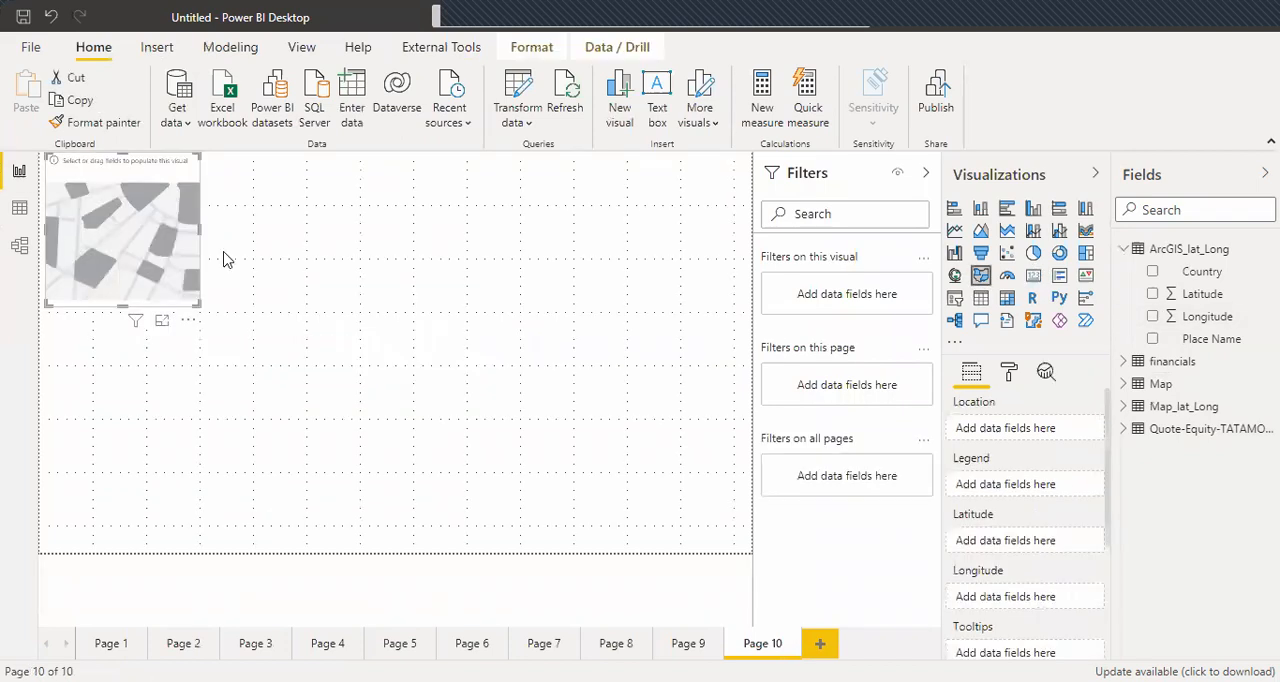
pyautogui.moveTo(200, 305); pyautogui.dragTo(484, 388)
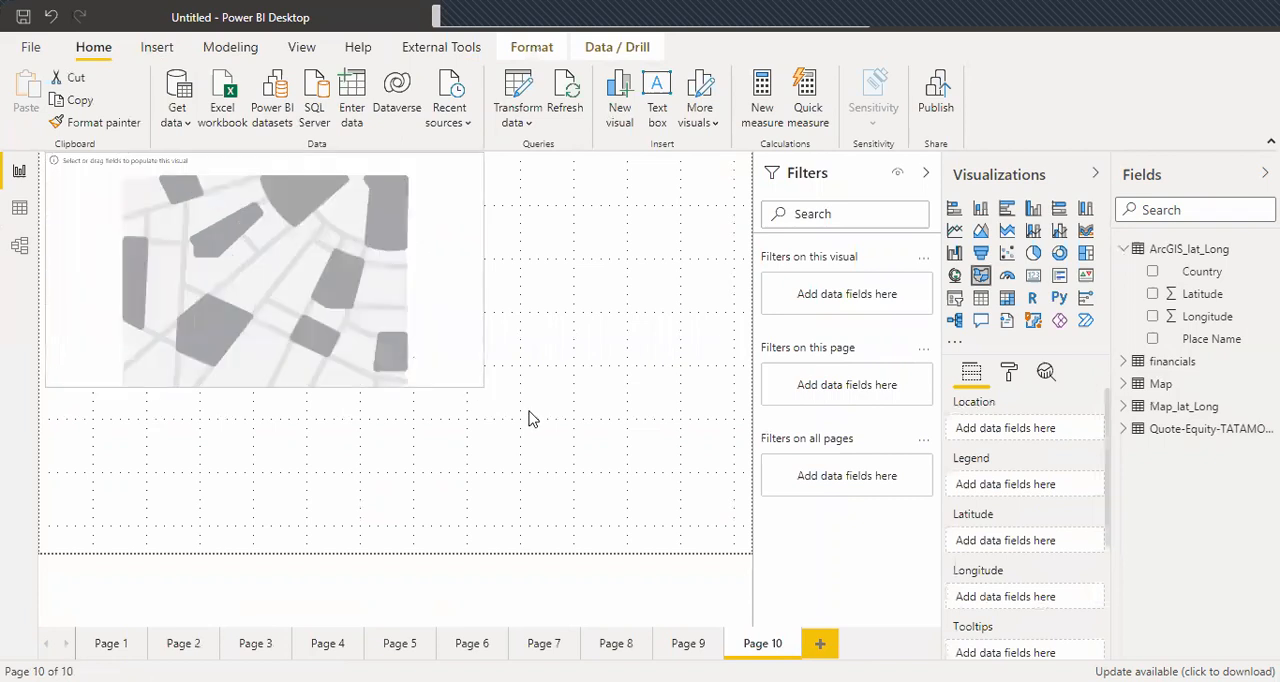
pyautogui.moveTo(597, 452); pyautogui.dragTo(727, 545)
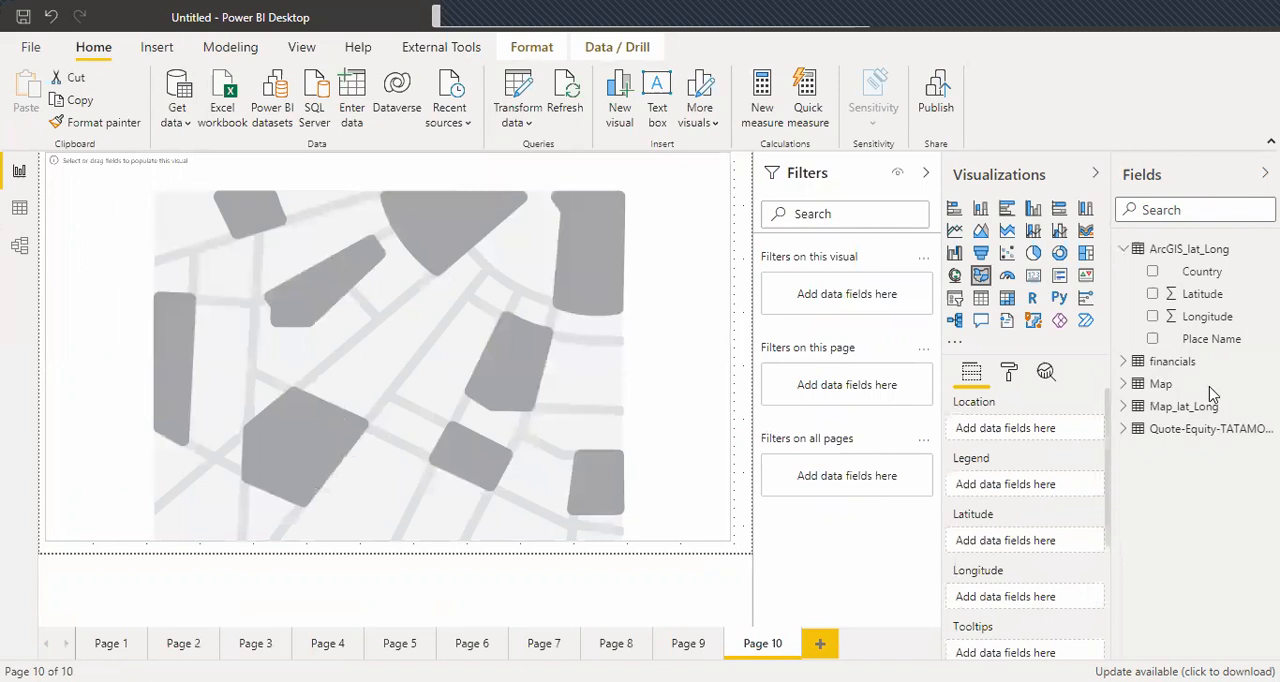
# Set Country from the Map table as the filled map's location and Category as its legend.
pyautogui.click(1126, 384)
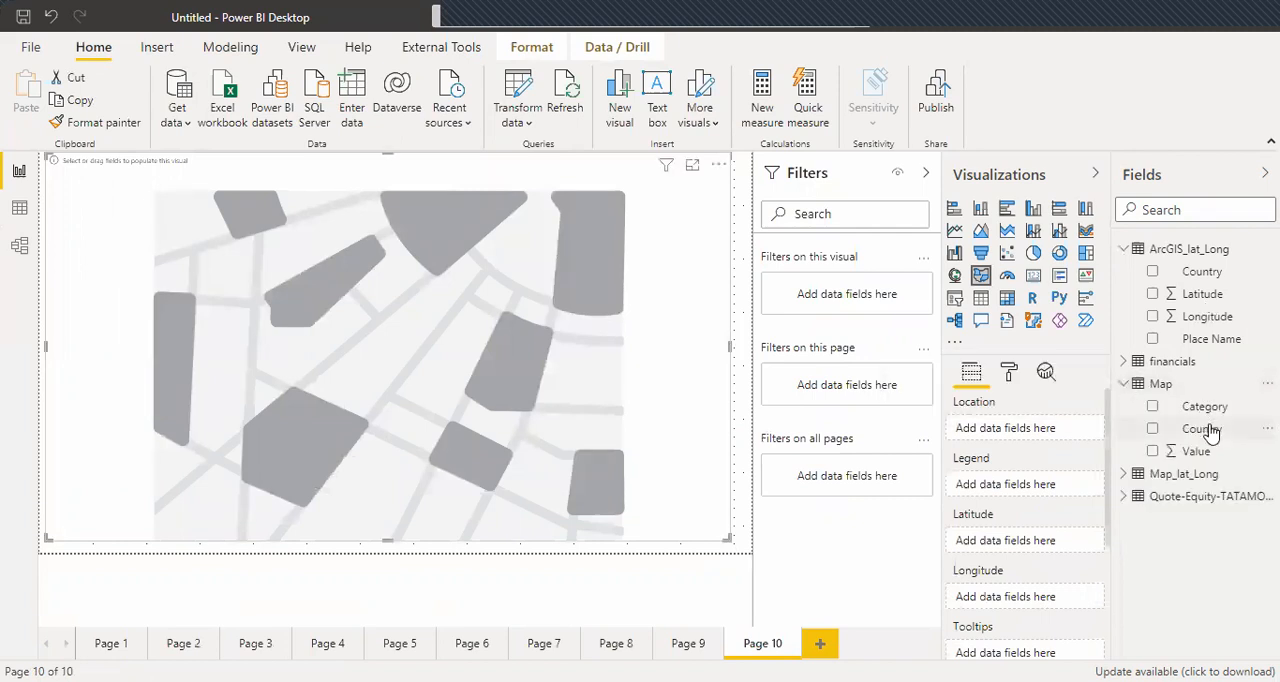
pyautogui.moveTo(1210, 430); pyautogui.dragTo(1014, 436)
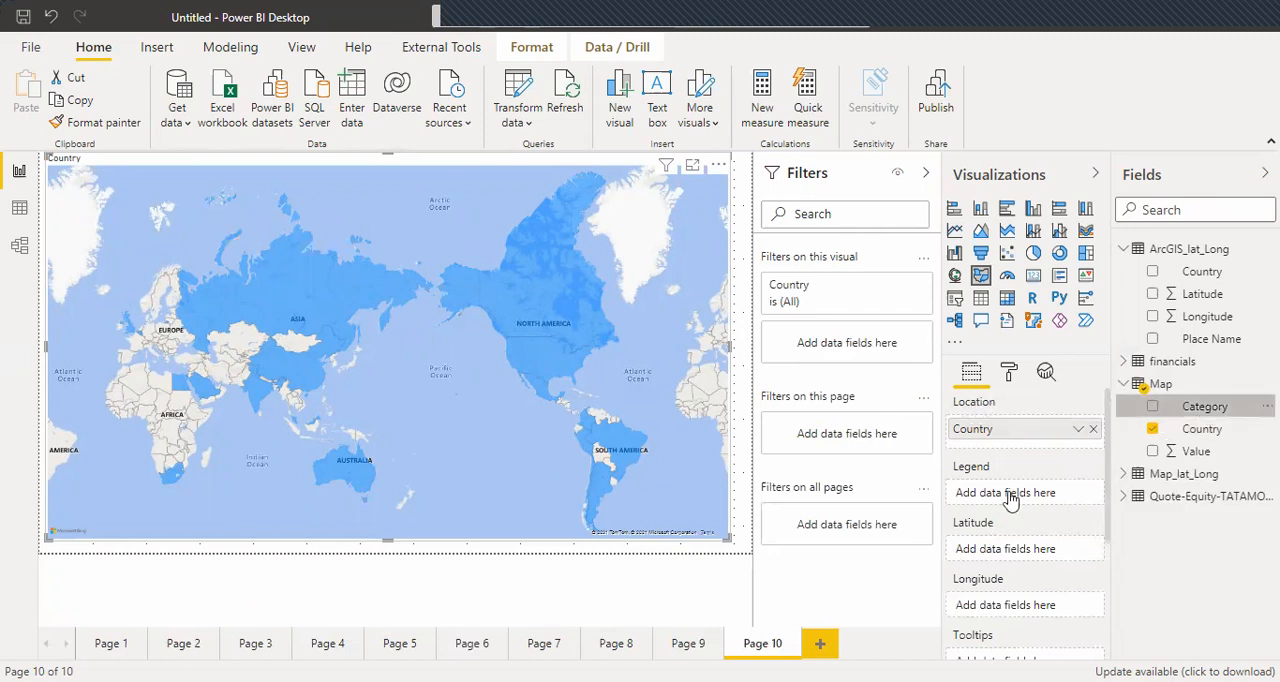
pyautogui.moveTo(1012, 500); pyautogui.dragTo(1012, 500)
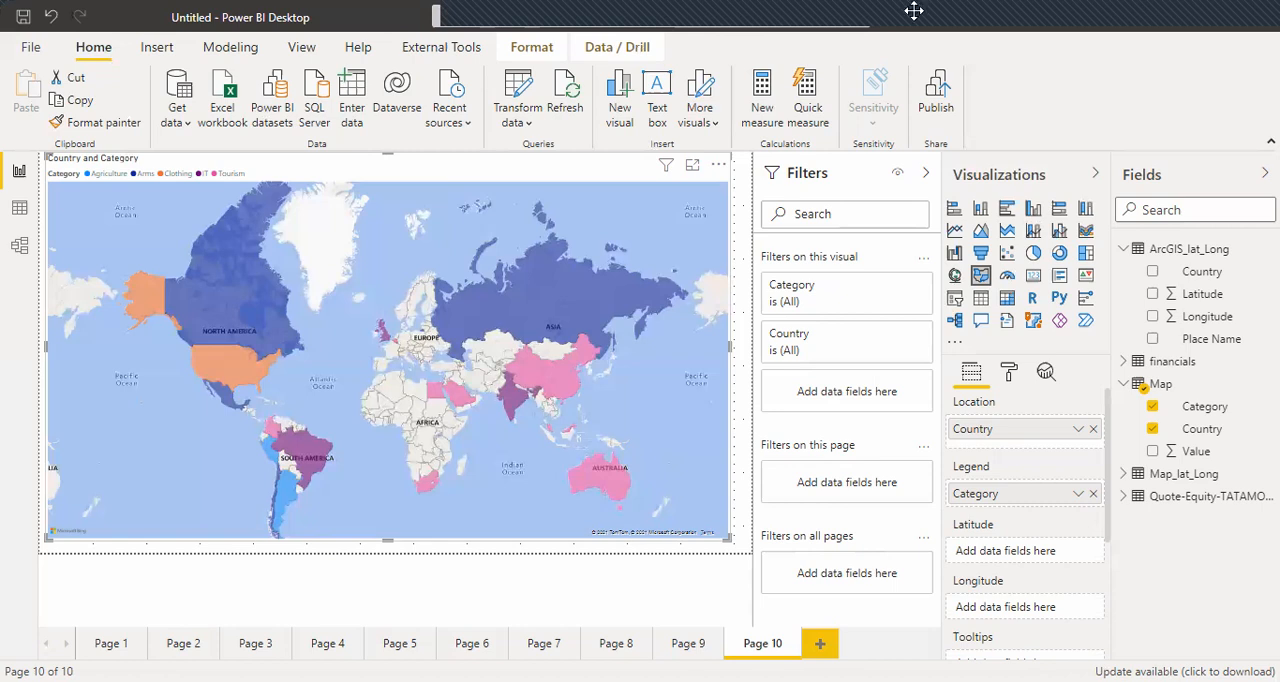
# Add an eleventh report page.
pyautogui.click(818, 645)
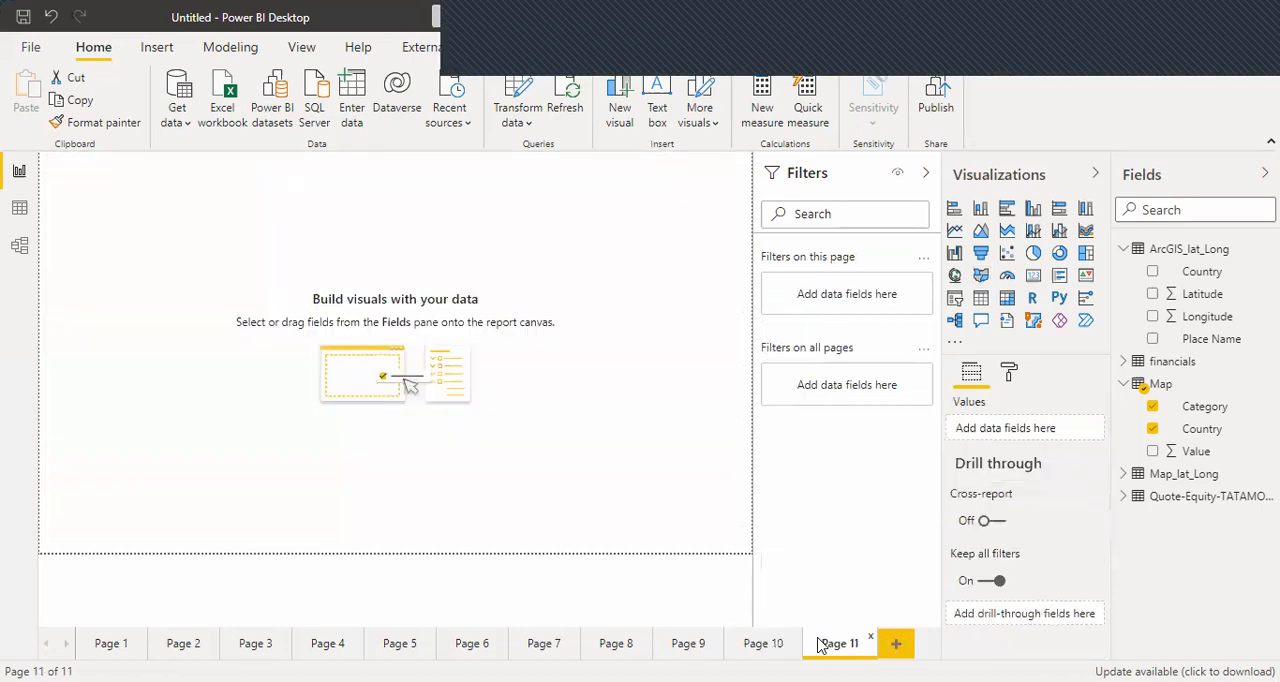